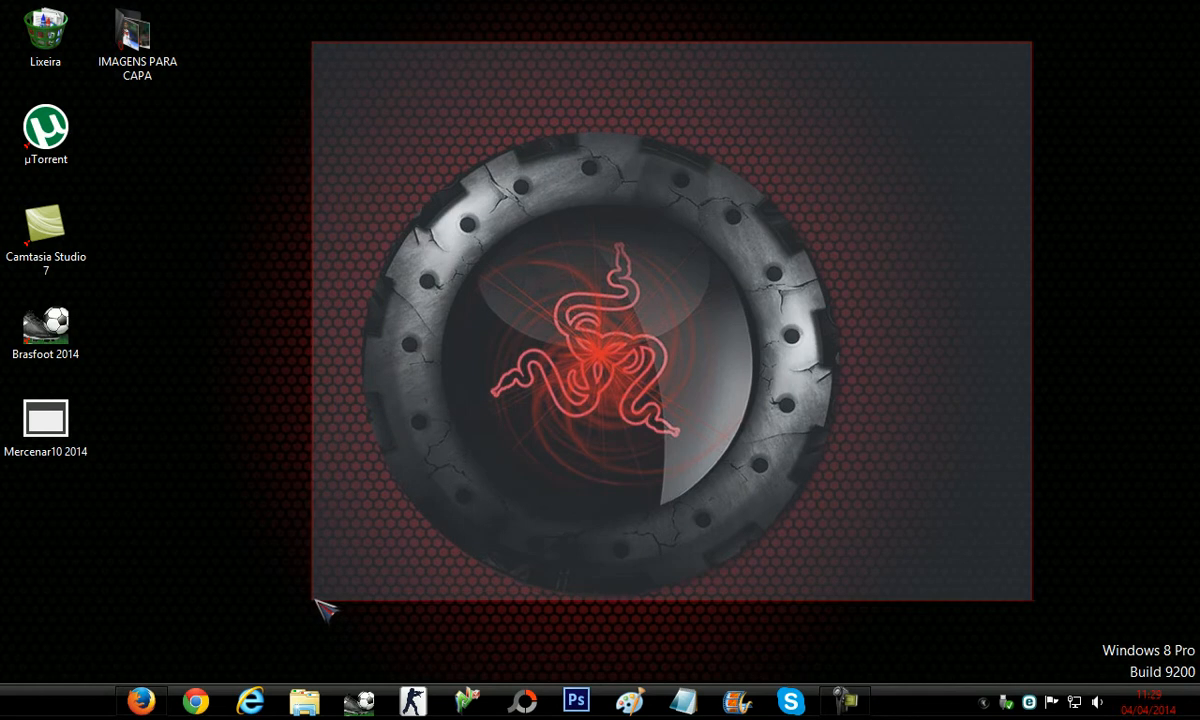
{"action": "left_click_drag", "start_coordinate": [997, 87], "coordinate": [318, 583]}
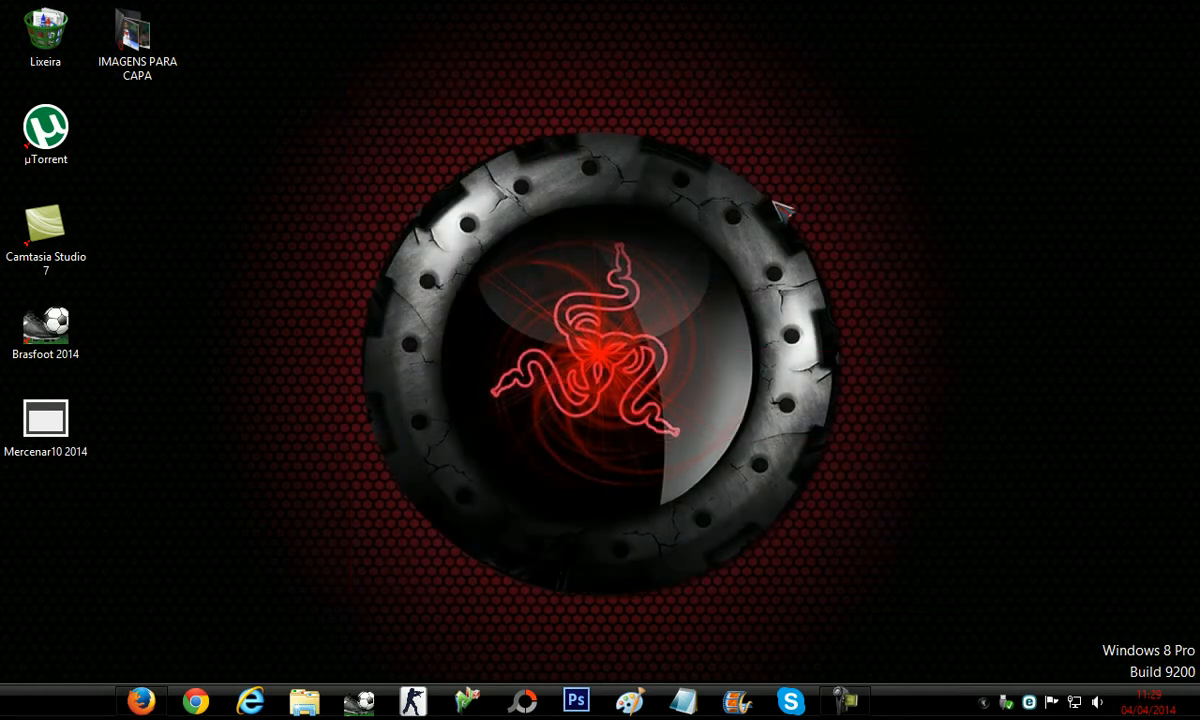
{"action": "left_click_drag", "start_coordinate": [885, 79], "coordinate": [280, 630]}
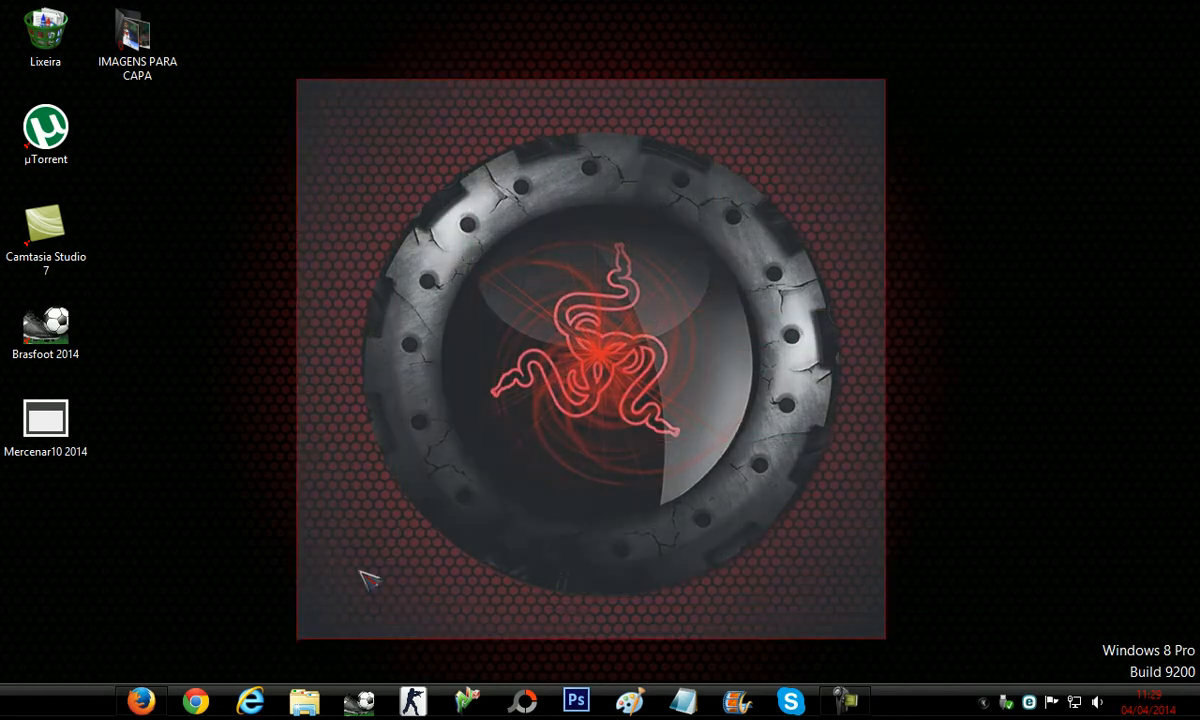
{"action": "left_click_drag", "start_coordinate": [913, 101], "coordinate": [278, 630]}
{"action": "mouse_move", "coordinate": [964, 59]}
{"action": "left_mouse_down"}
{"action": "mouse_move", "coordinate": [611, 378]}
{"action": "mouse_move", "coordinate": [716, 232]}
{"action": "left_mouse_up"}
{"action": "mouse_move", "coordinate": [1003, 127]}
{"action": "left_mouse_down"}
{"action": "mouse_move", "coordinate": [335, 545]}
{"action": "mouse_move", "coordinate": [190, 660]}
{"action": "mouse_move", "coordinate": [198, 674]}
{"action": "mouse_move", "coordinate": [360, 530]}
{"action": "left_mouse_up"}
{"action": "left_click_drag", "start_coordinate": [952, 29], "coordinate": [380, 560]}
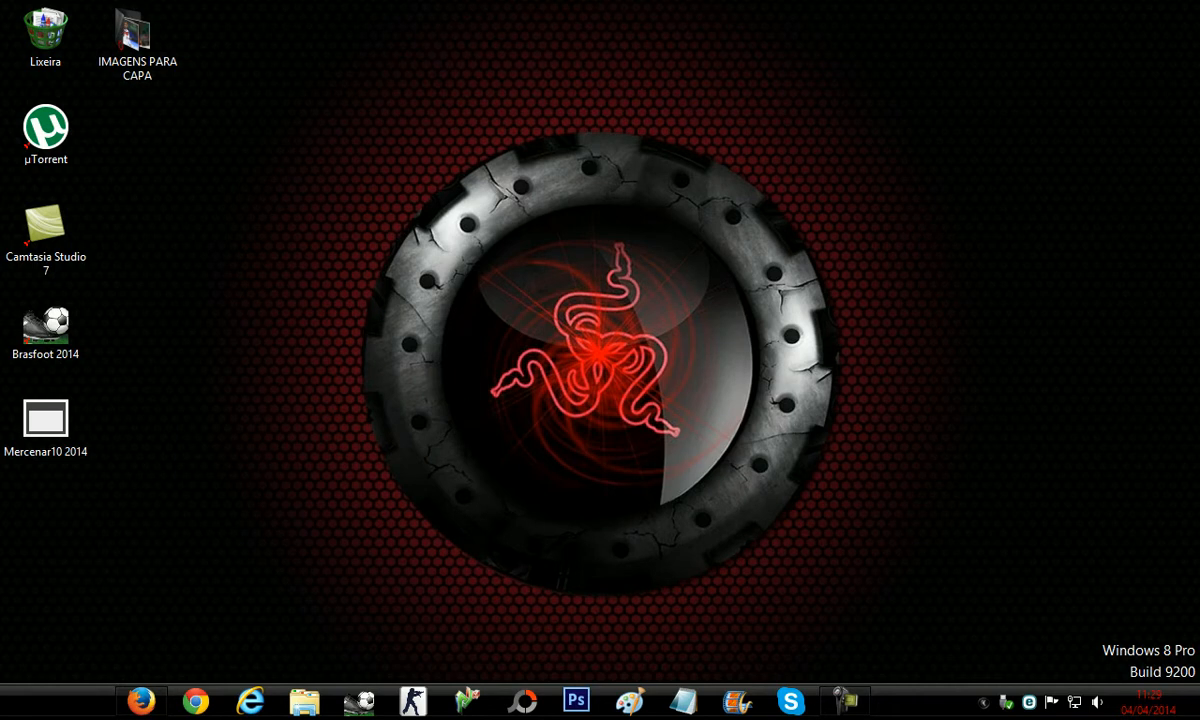
{"action": "left_click_drag", "start_coordinate": [740, 65], "coordinate": [718, 138]}
{"action": "left_click", "coordinate": [132, 704]}
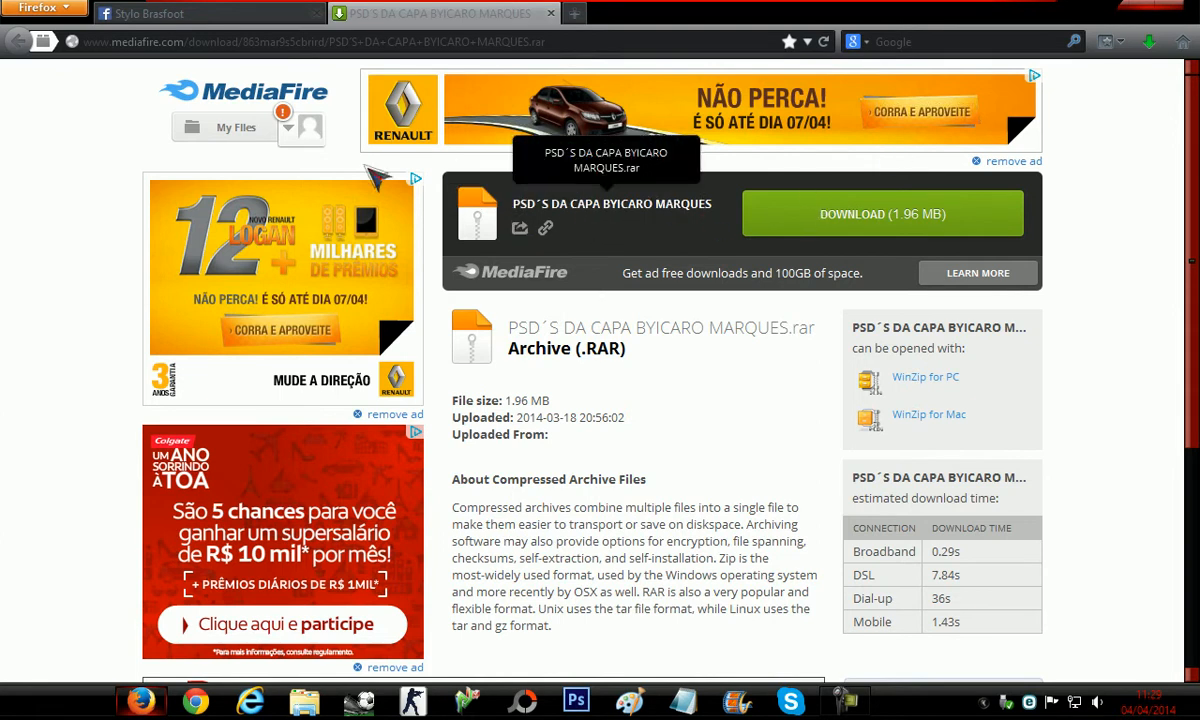
{"action": "left_click", "coordinate": [1130, 12]}
{"action": "left_click", "coordinate": [127, 35]}
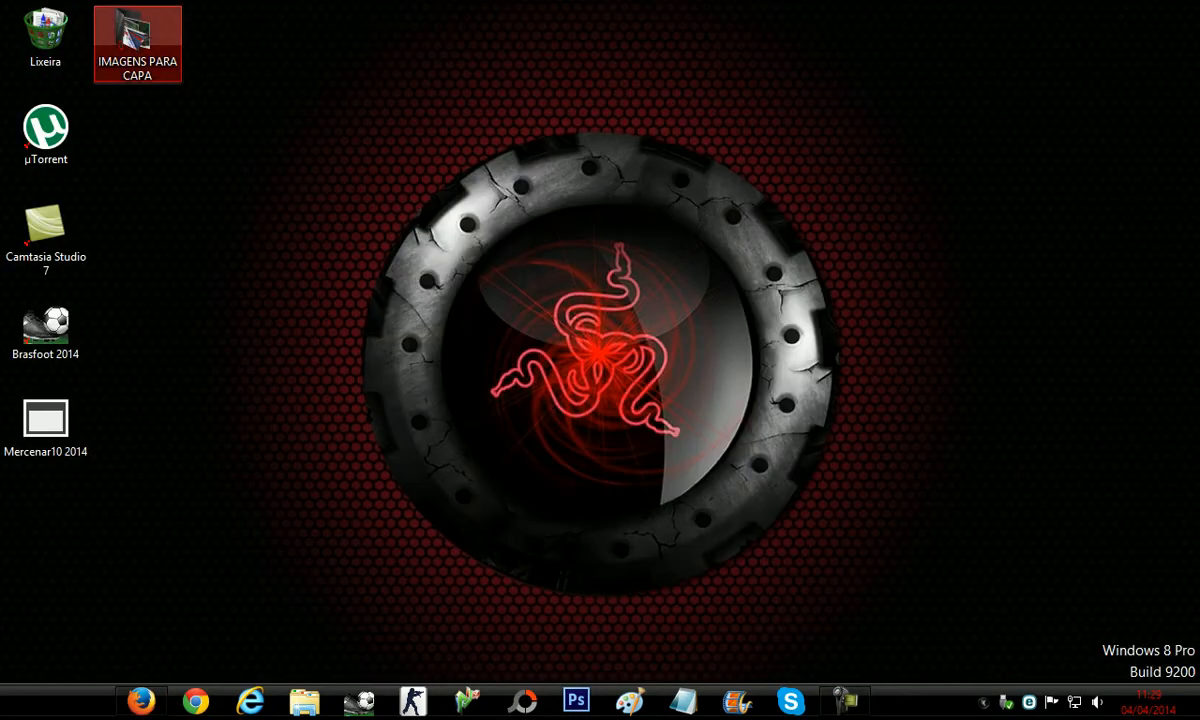
{"action": "left_click_drag", "start_coordinate": [165, 62], "coordinate": [140, 50]}
{"action": "left_click", "coordinate": [636, 287]}
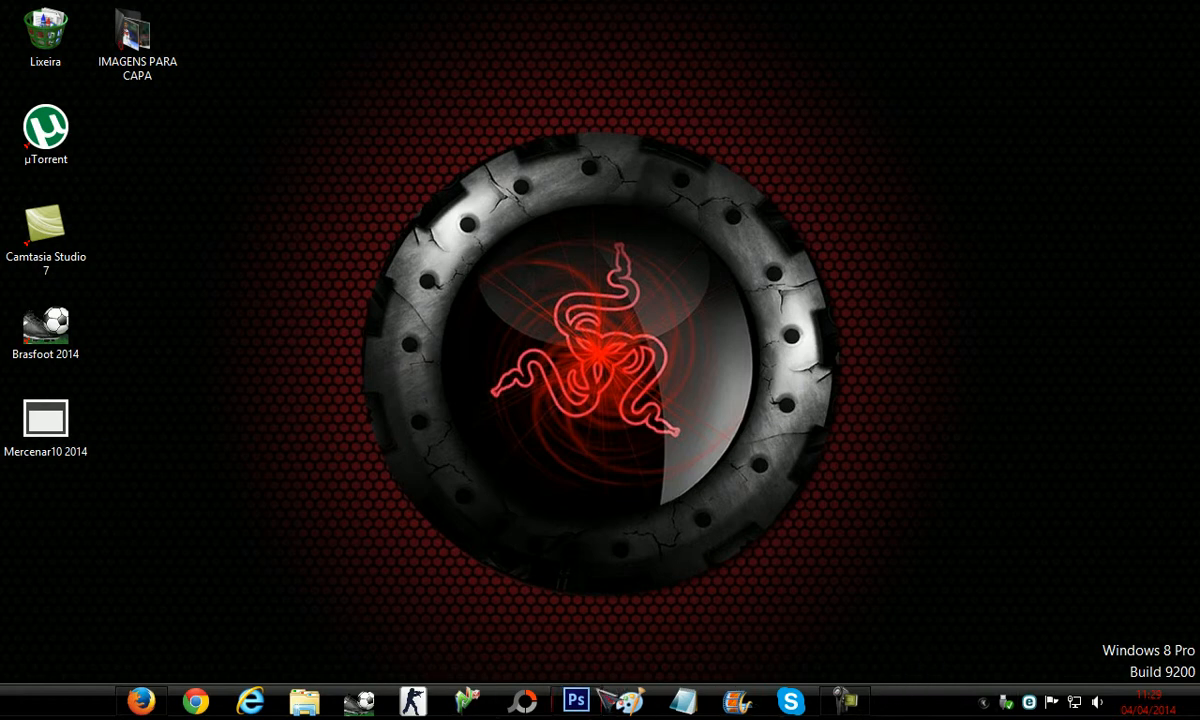
Launch Photoshop from the desktop
{"action": "left_click", "coordinate": [582, 700]}
{"action": "left_click_drag", "start_coordinate": [1141, 180], "coordinate": [438, 398]}
{"action": "left_click_drag", "start_coordinate": [672, 97], "coordinate": [563, 331]}
{"action": "left_click", "coordinate": [845, 700]}
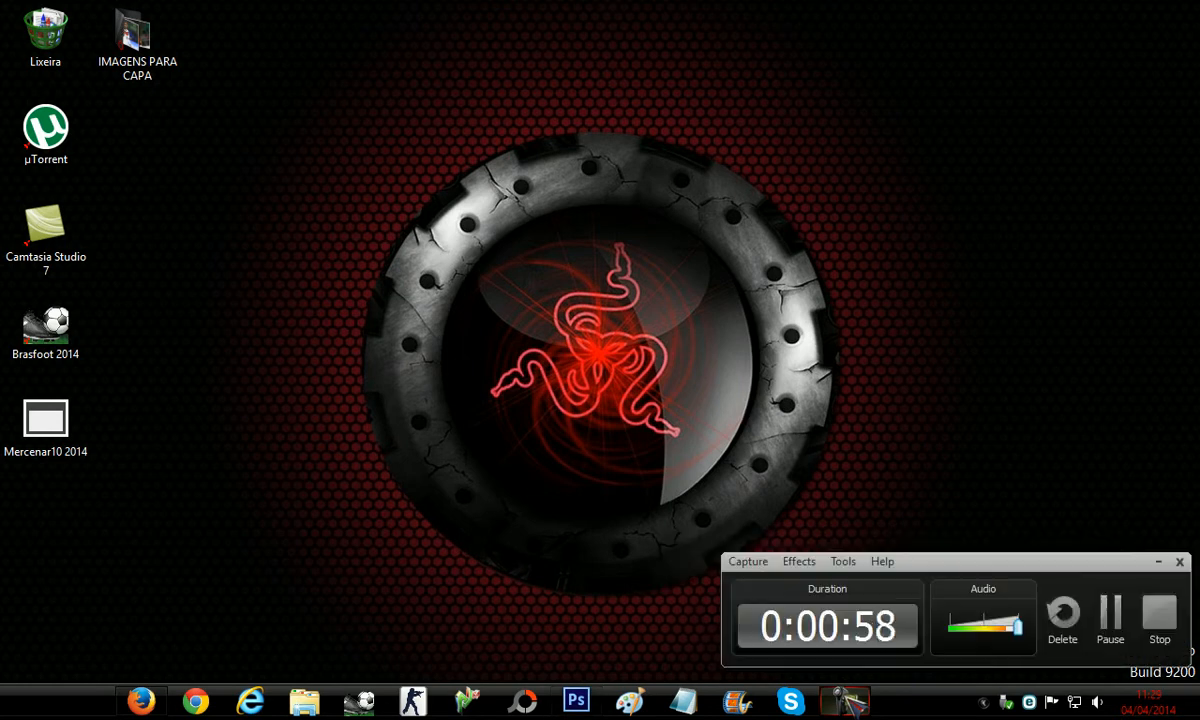
{"action": "left_click", "coordinate": [1111, 615]}
{"action": "left_click", "coordinate": [1111, 615]}
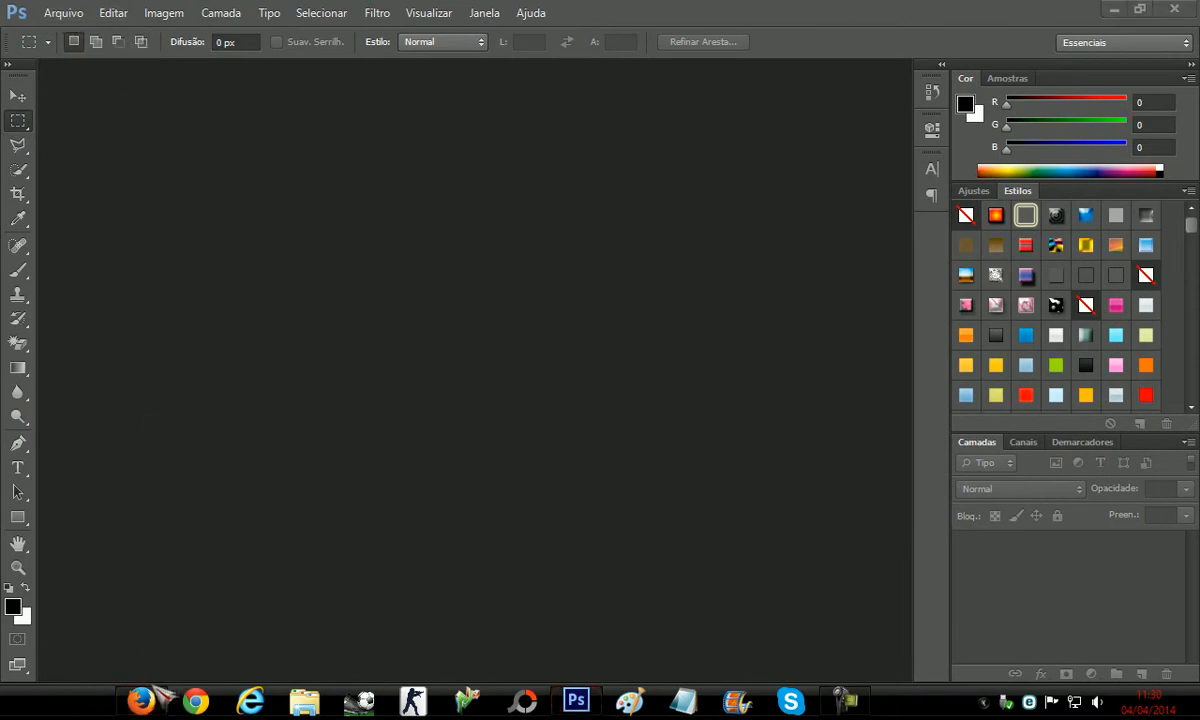
Switch to Firefox, download the cover PSD archive from MediaFire and open it with WinRAR
{"action": "left_click", "coordinate": [141, 700]}
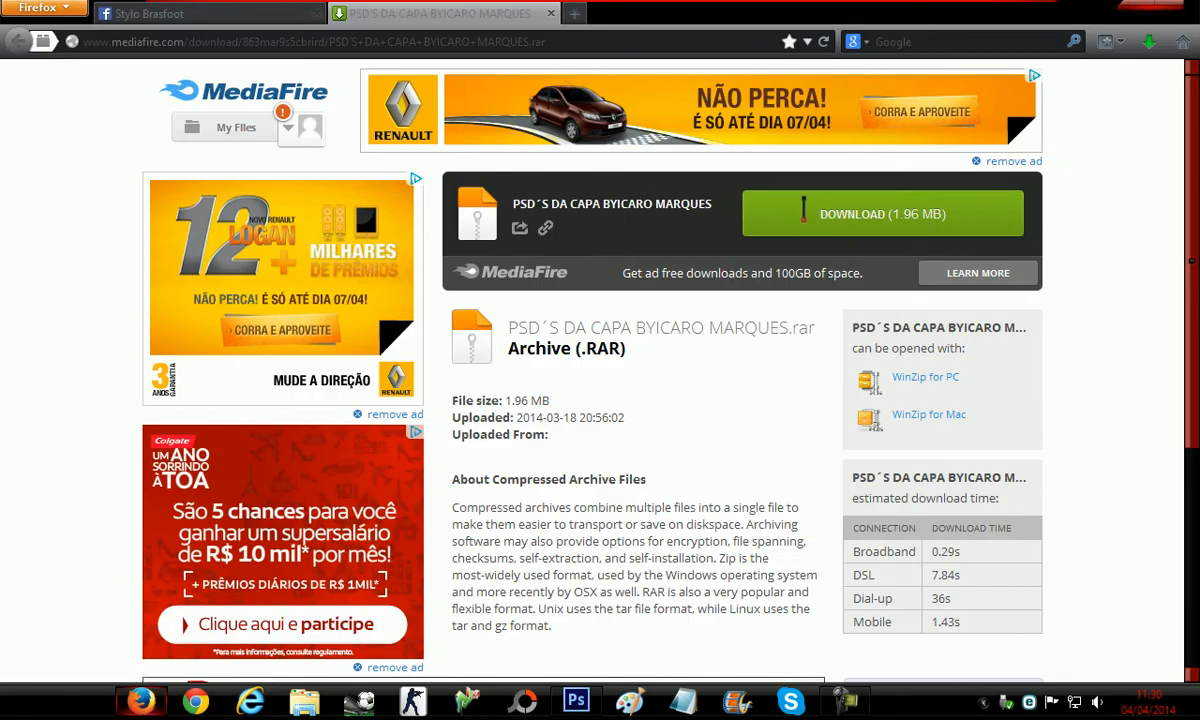
{"action": "left_click", "coordinate": [953, 221]}
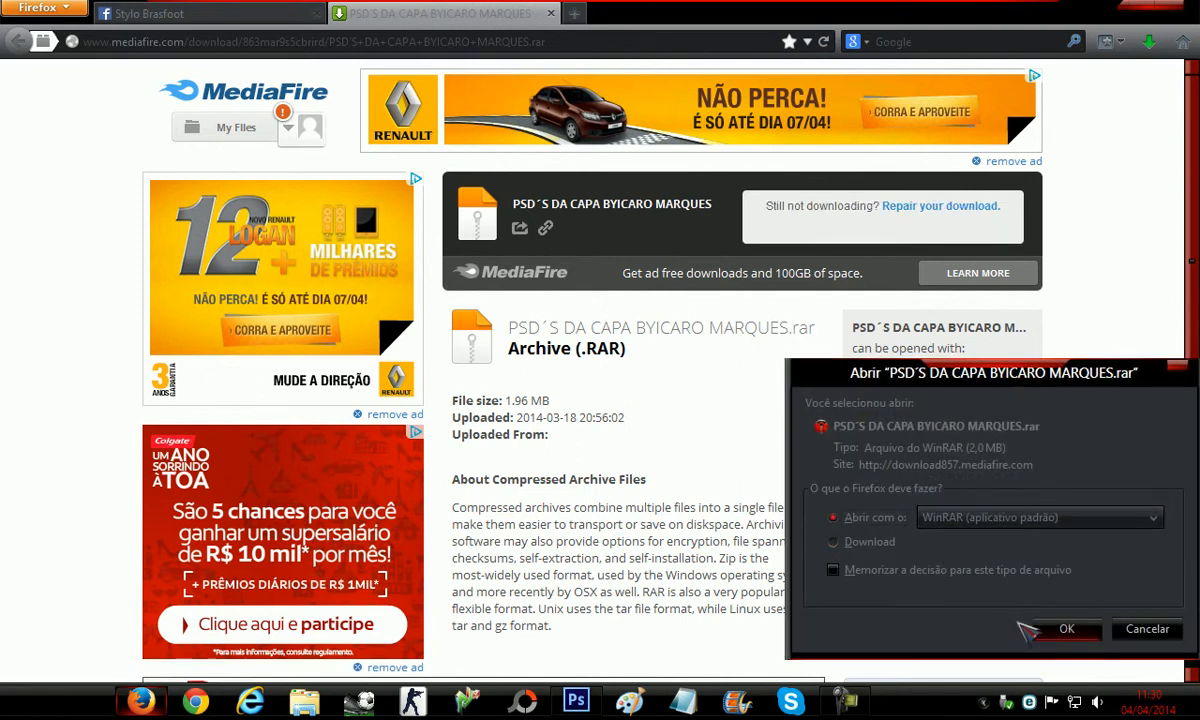
{"action": "left_click", "coordinate": [1068, 630]}
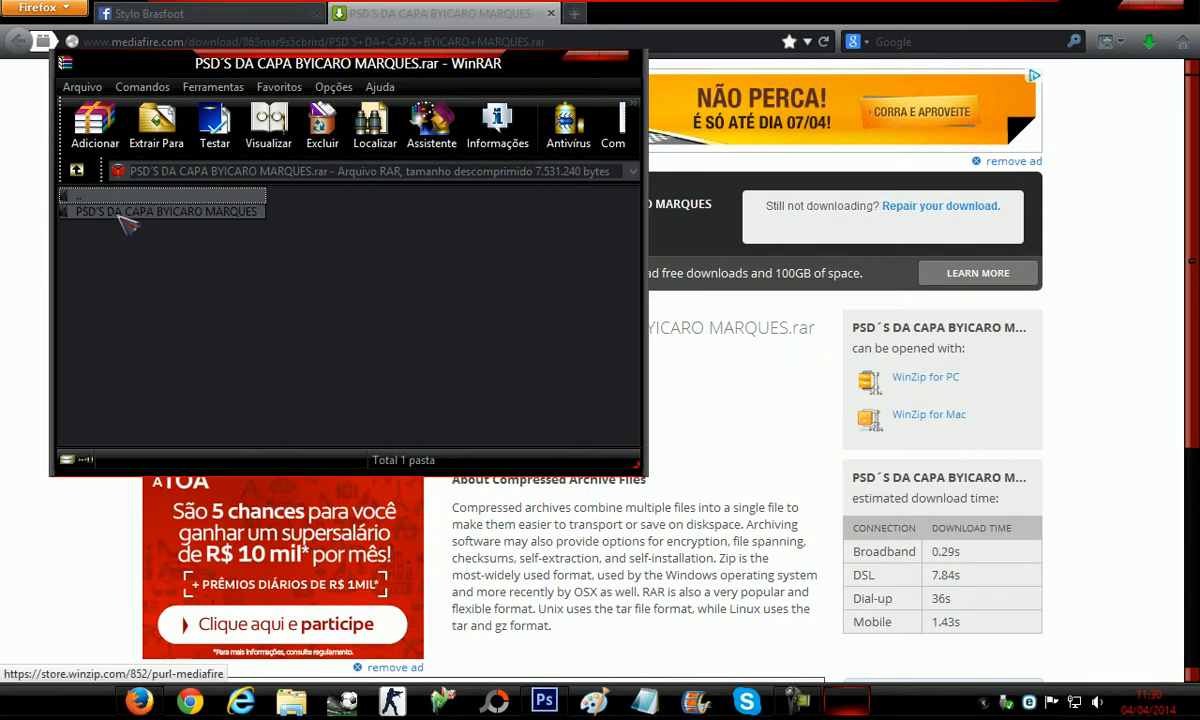
Extract the PSD folder from the archive to the desktop, then close WinRAR and minimize Firefox
{"action": "left_click", "coordinate": [118, 214]}
{"action": "left_click", "coordinate": [152, 135]}
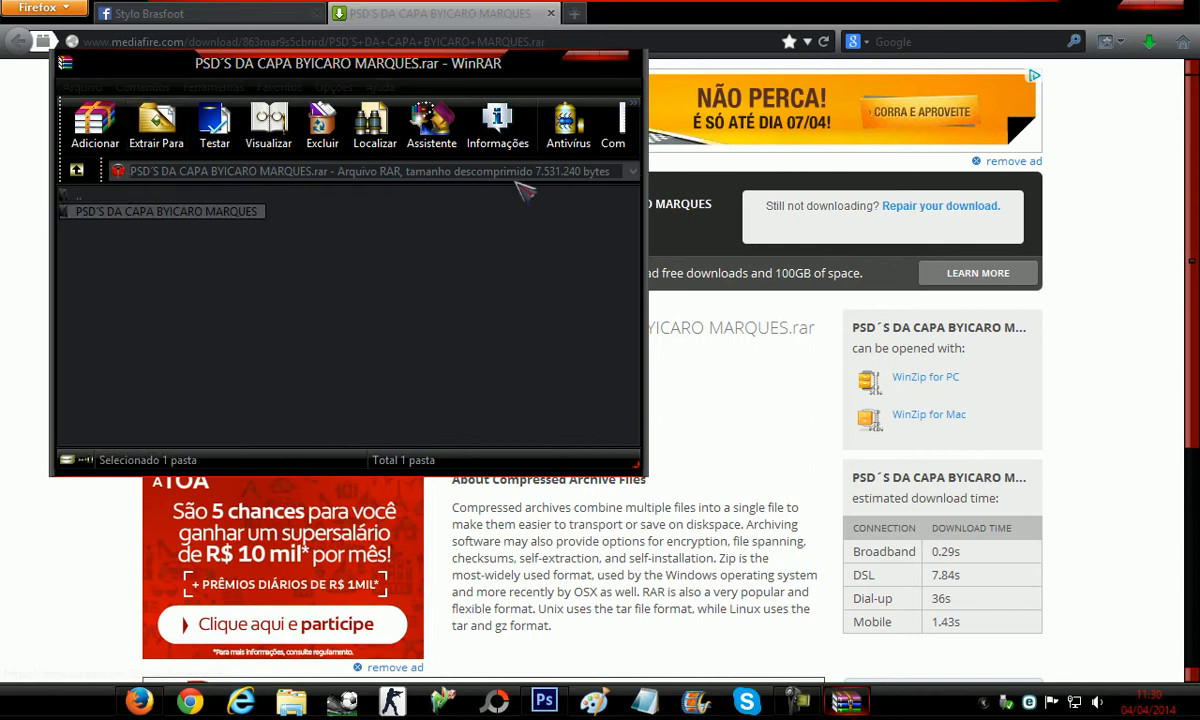
{"action": "left_click", "coordinate": [405, 163]}
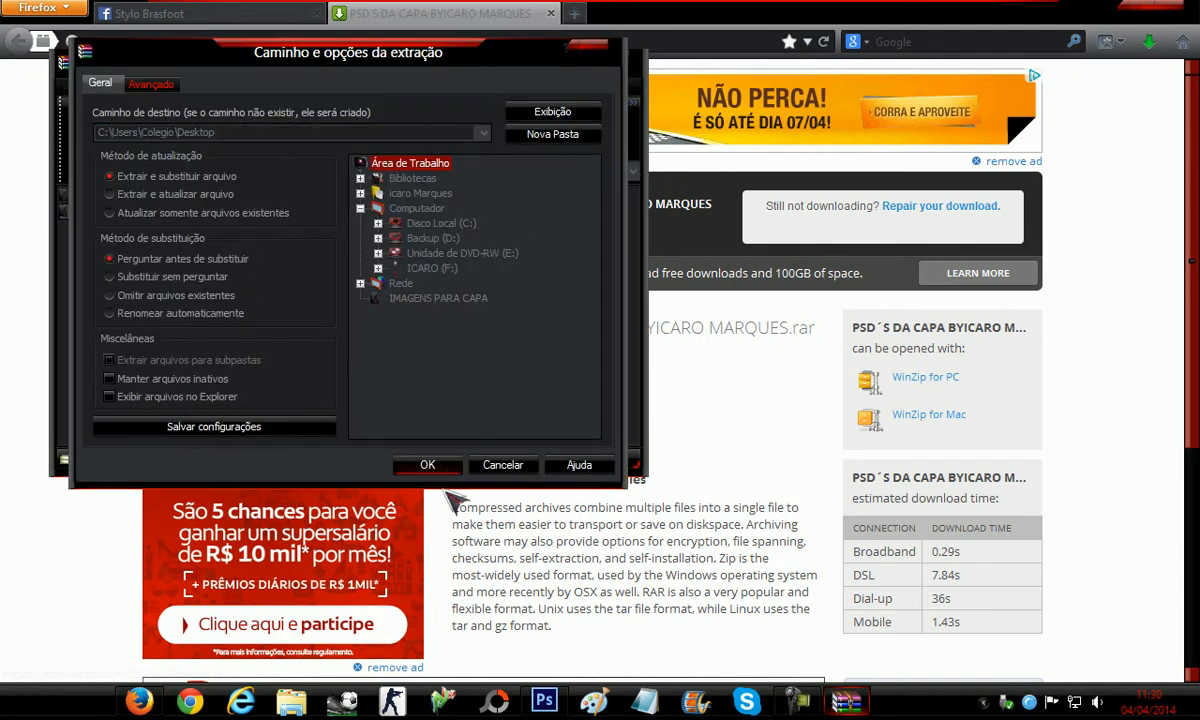
{"action": "left_click", "coordinate": [427, 465]}
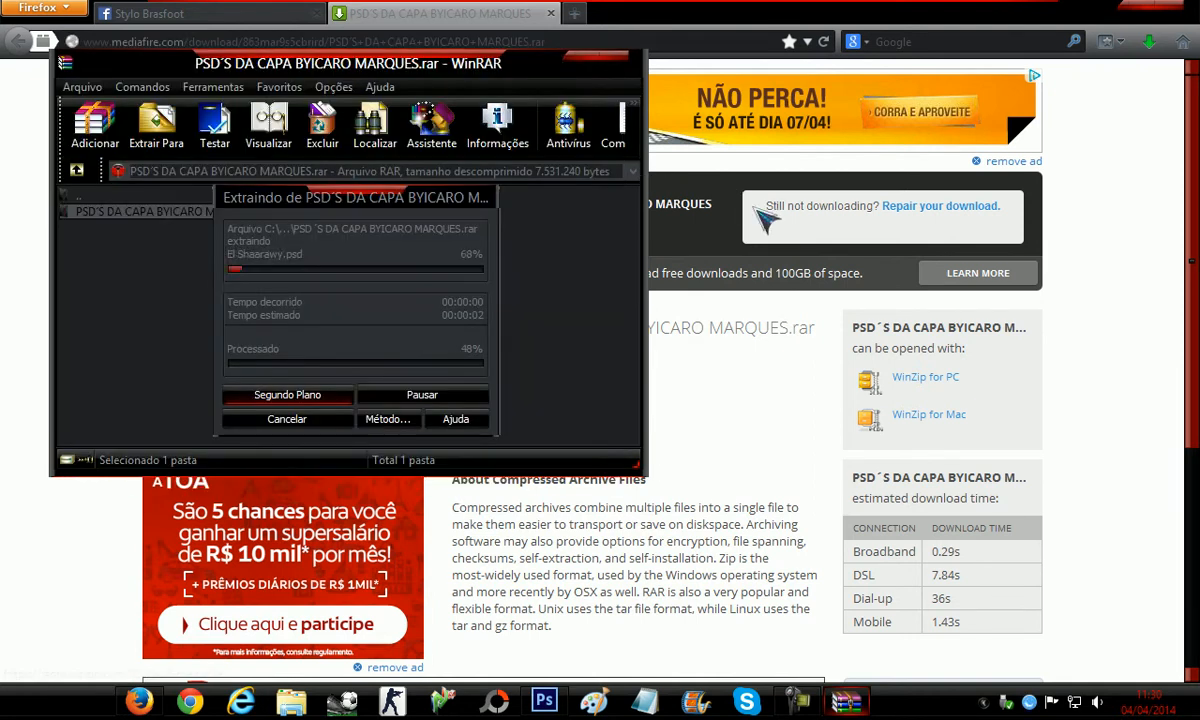
{"action": "left_click", "coordinate": [625, 63]}
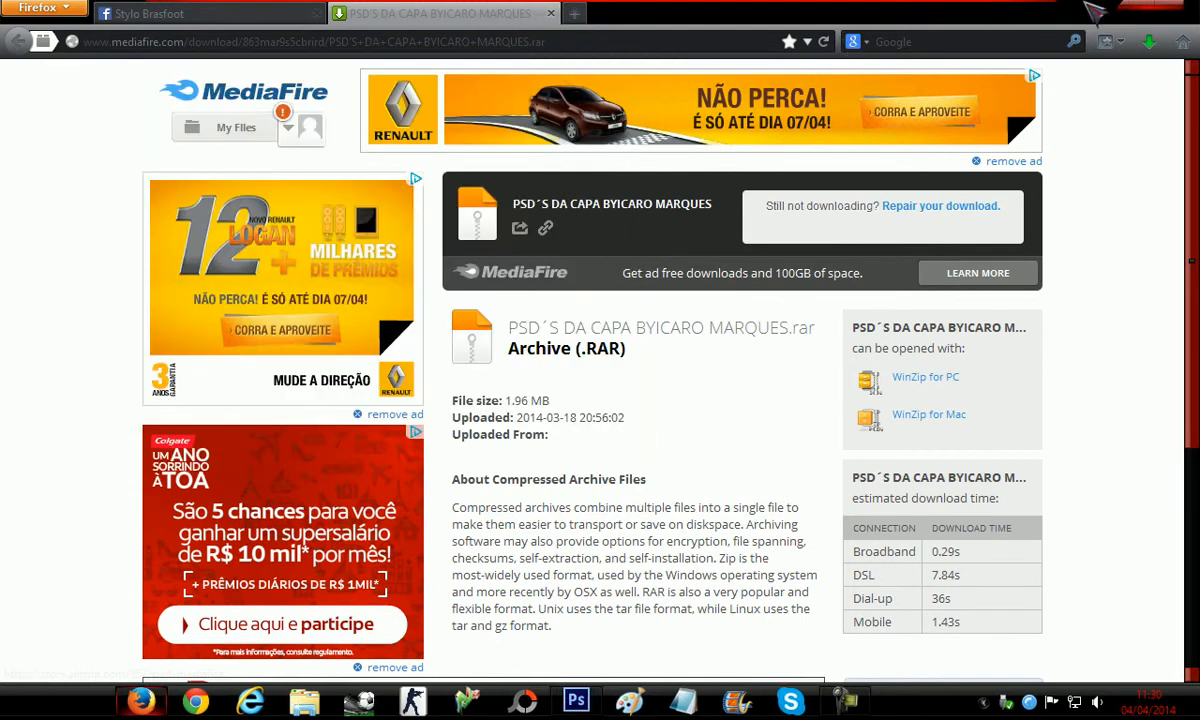
{"action": "left_click", "coordinate": [1126, 6]}
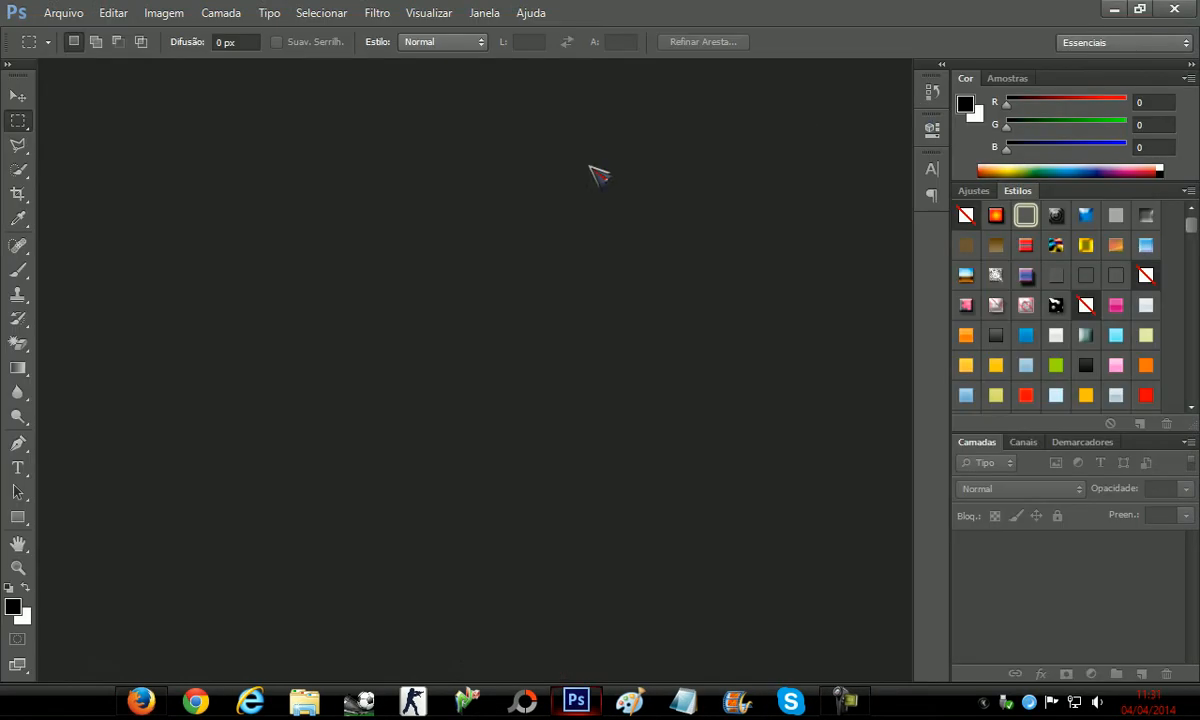
Minimize Photoshop and place the IMAGENS PARA CAPA folder and the extracted PSD folder side by side near the desktop's upper middle
{"action": "left_click", "coordinate": [1112, 10]}
{"action": "left_click_drag", "start_coordinate": [38, 520], "coordinate": [597, 140]}
{"action": "left_click_drag", "start_coordinate": [140, 40], "coordinate": [510, 125]}
{"action": "left_click_drag", "start_coordinate": [590, 140], "coordinate": [592, 60]}
{"action": "left_click_drag", "start_coordinate": [530, 115], "coordinate": [527, 35]}
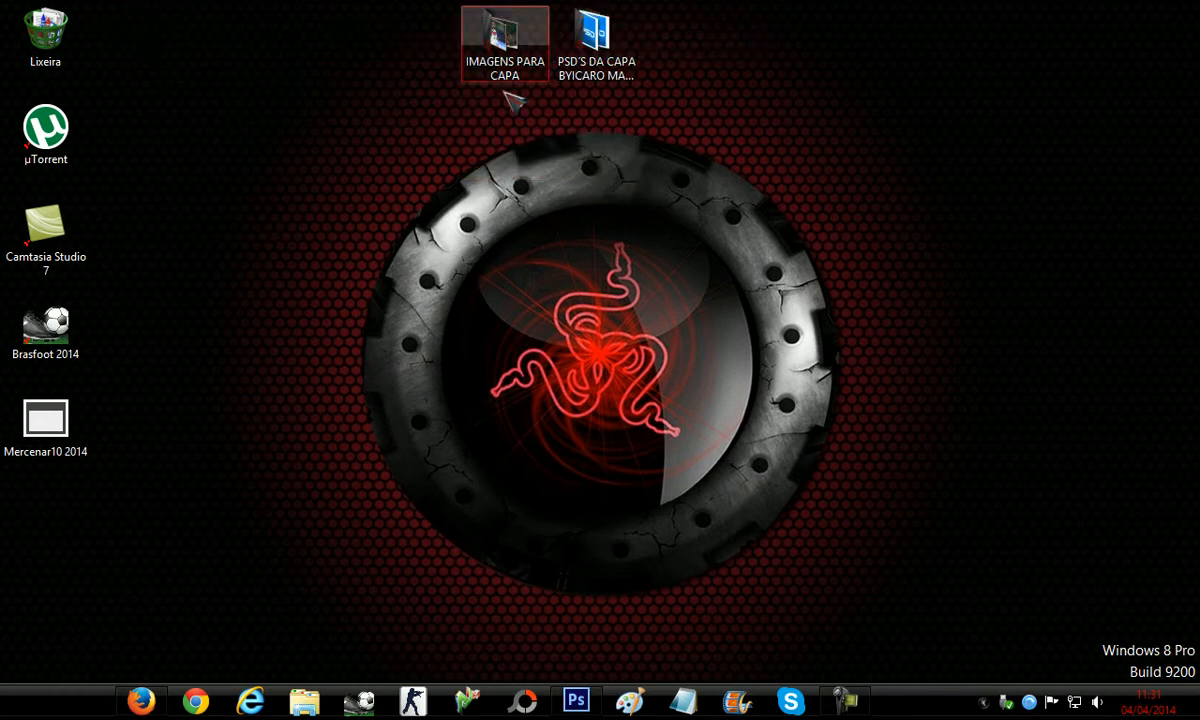
In Photoshop, open Divisórias para Capa.psd from the extracted PSD folder on the desktop, using its embedded color profile
{"action": "left_click", "coordinate": [577, 700]}
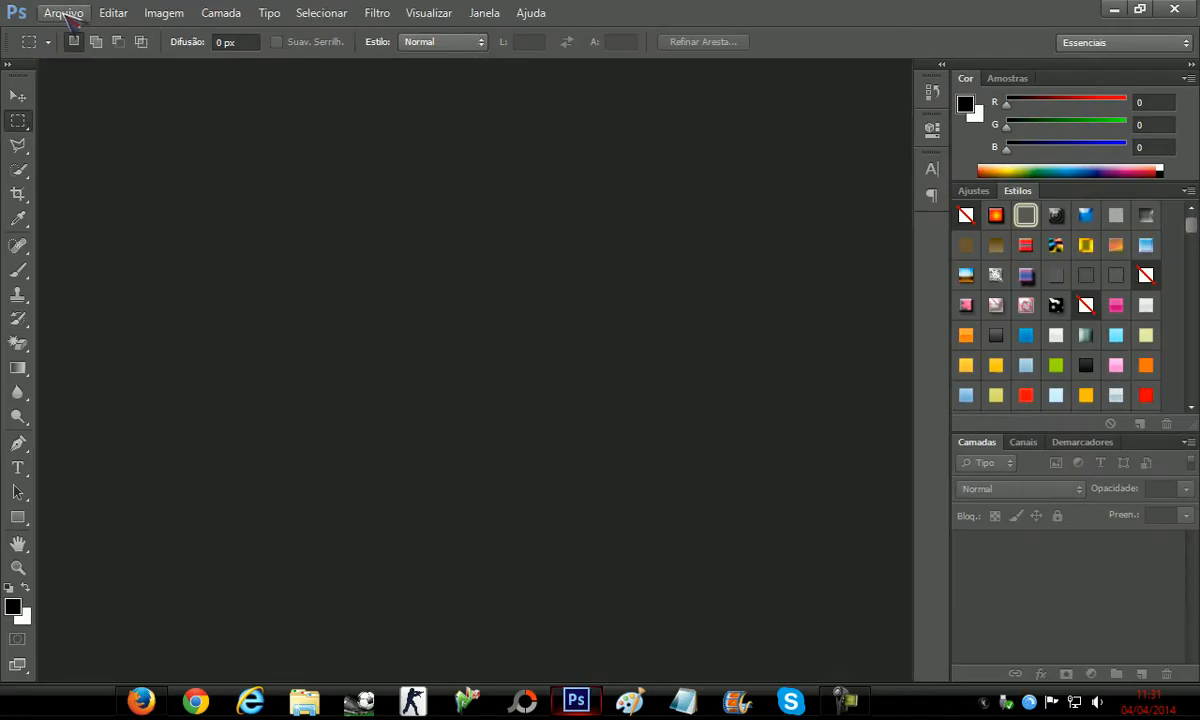
{"action": "left_click", "coordinate": [62, 12]}
{"action": "left_click", "coordinate": [60, 38]}
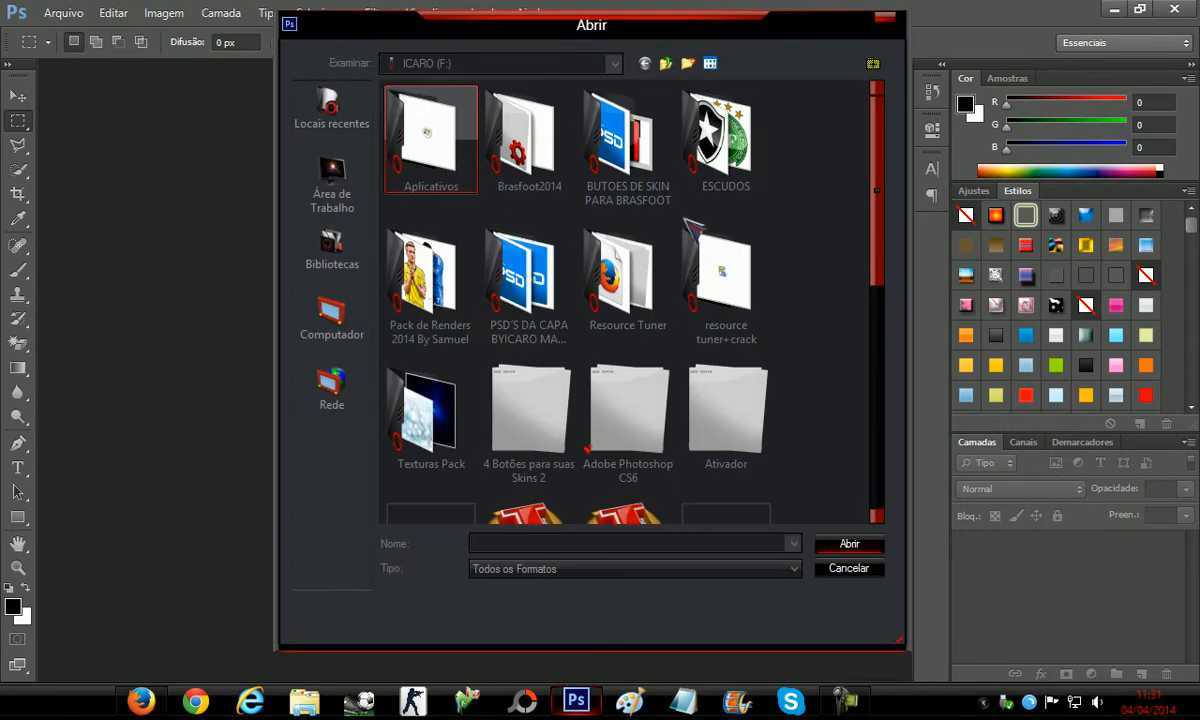
{"action": "left_click", "coordinate": [332, 195]}
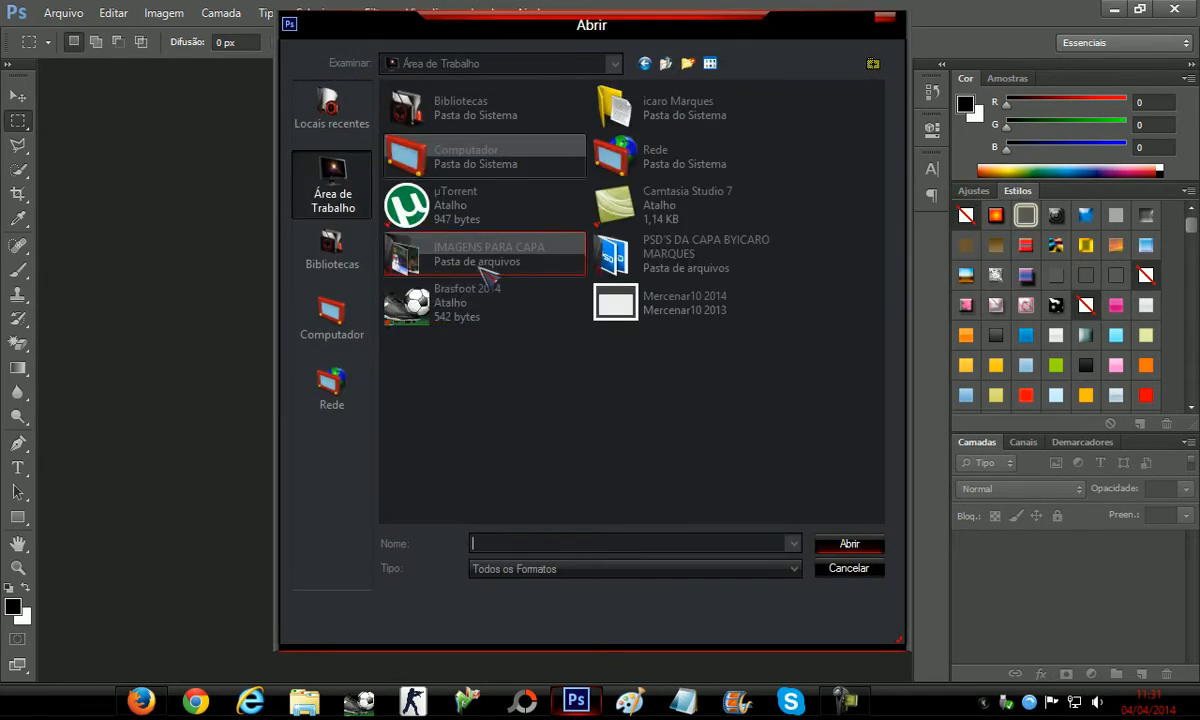
{"action": "left_click", "coordinate": [746, 251]}
{"action": "left_click", "coordinate": [693, 250]}
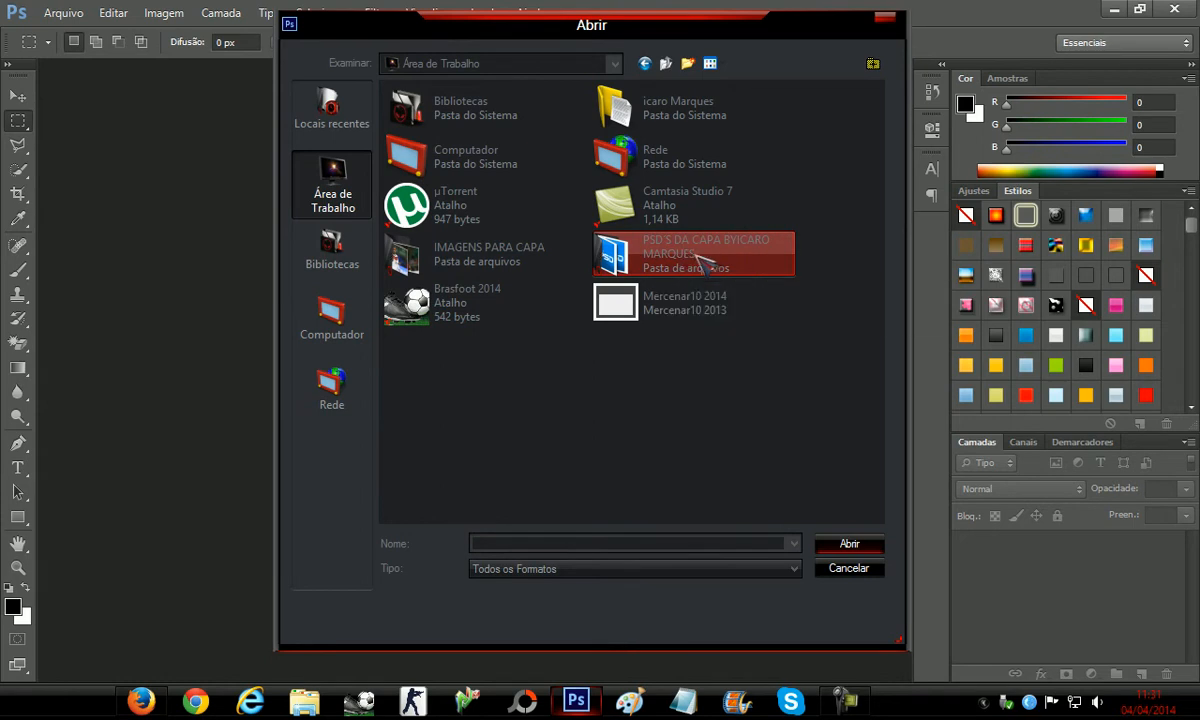
{"action": "left_click", "coordinate": [621, 265]}
{"action": "double_click", "coordinate": [622, 265]}
{"action": "left_click_drag", "start_coordinate": [407, 233], "coordinate": [545, 288]}
{"action": "double_click", "coordinate": [432, 143]}
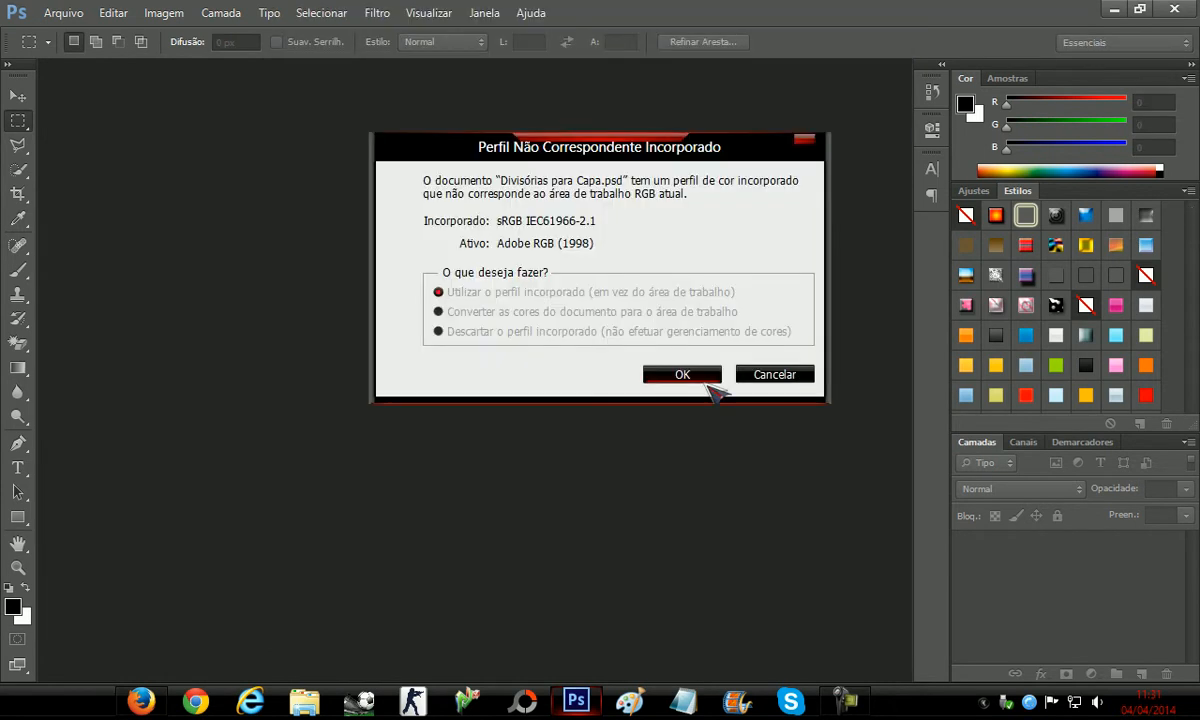
{"action": "left_click", "coordinate": [684, 379]}
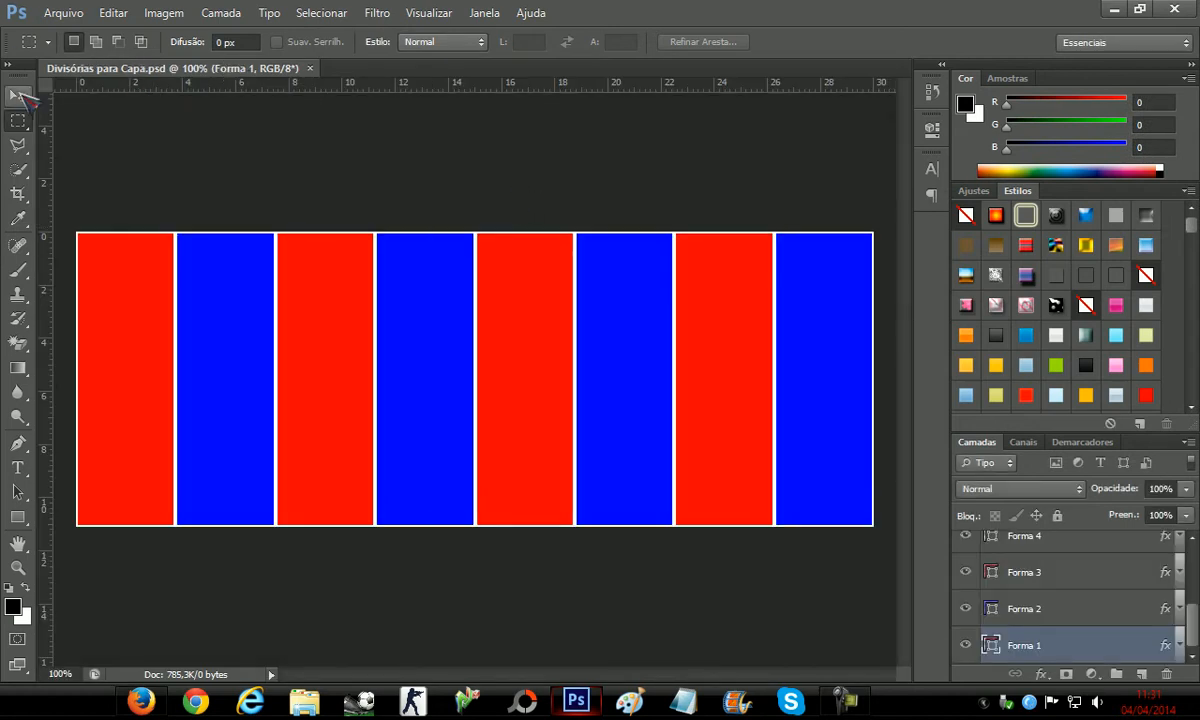
Place the 05102013 Neymar photo from the desktop folder IMAGENS PARA CAPA into the document above the Forma 1 layer
{"action": "left_click", "coordinate": [19, 95]}
{"action": "left_click", "coordinate": [62, 13]}
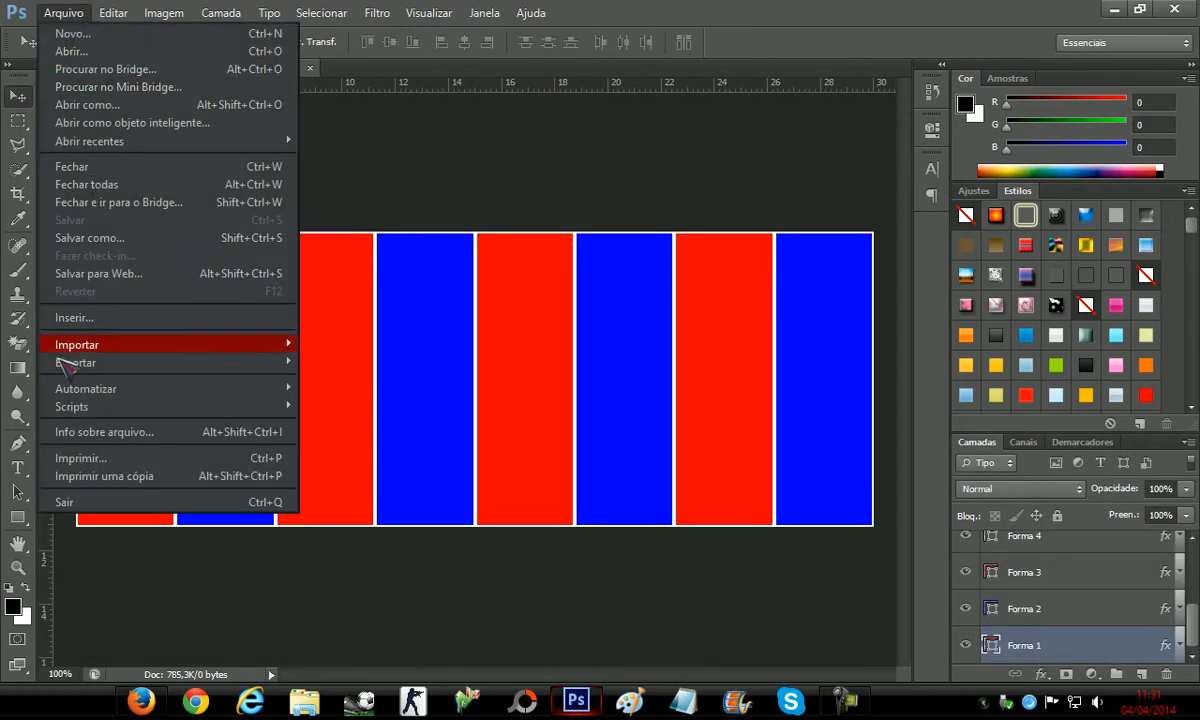
{"action": "left_click", "coordinate": [80, 319]}
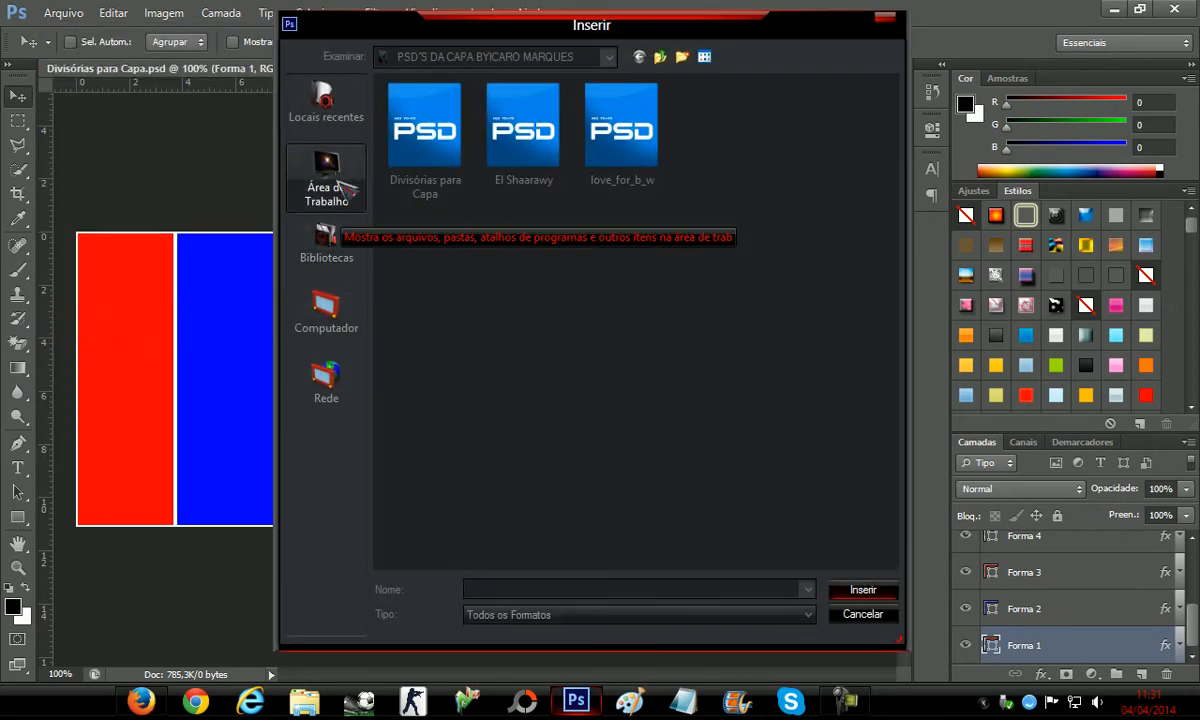
{"action": "left_click", "coordinate": [341, 182]}
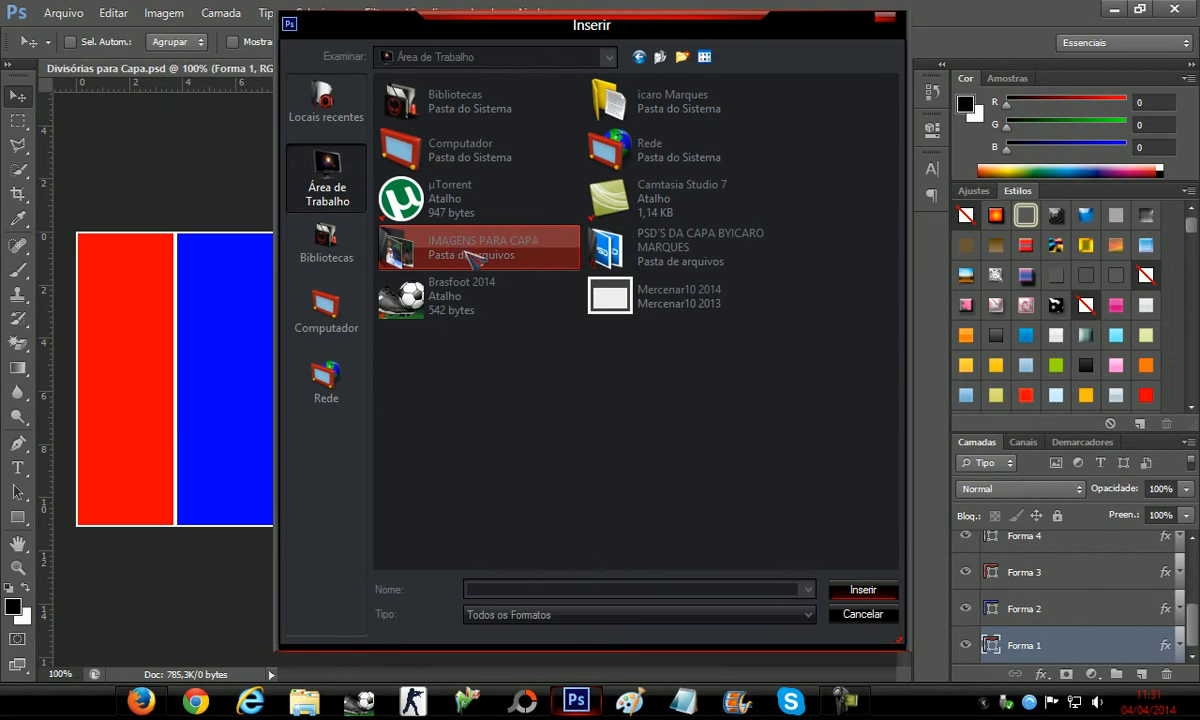
{"action": "left_click", "coordinate": [437, 258]}
{"action": "double_click", "coordinate": [437, 258]}
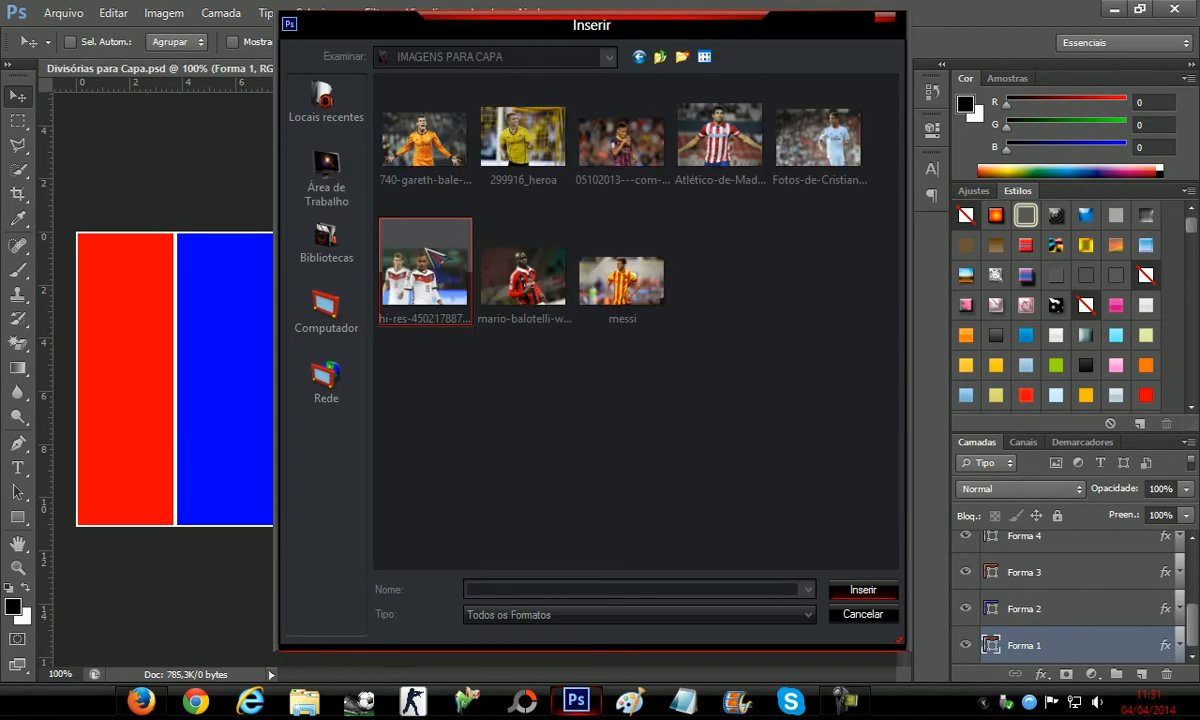
{"action": "left_click", "coordinate": [425, 145]}
{"action": "left_click", "coordinate": [524, 140]}
{"action": "left_click", "coordinate": [450, 140]}
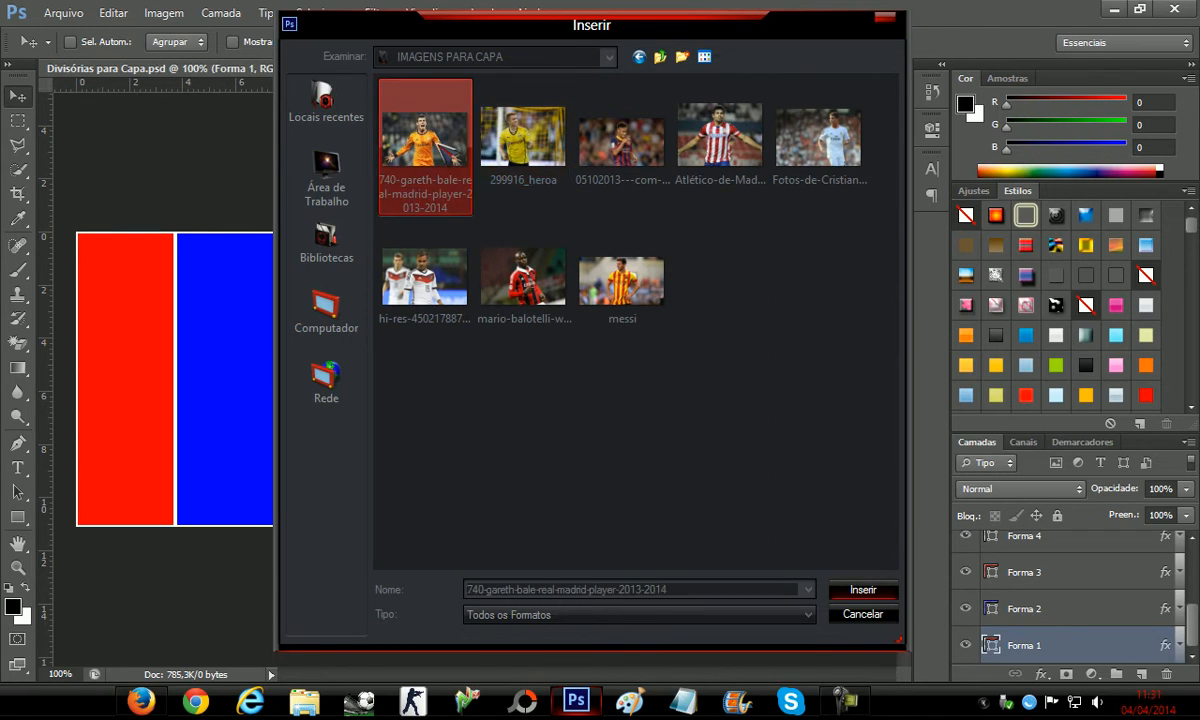
{"action": "double_click", "coordinate": [598, 170]}
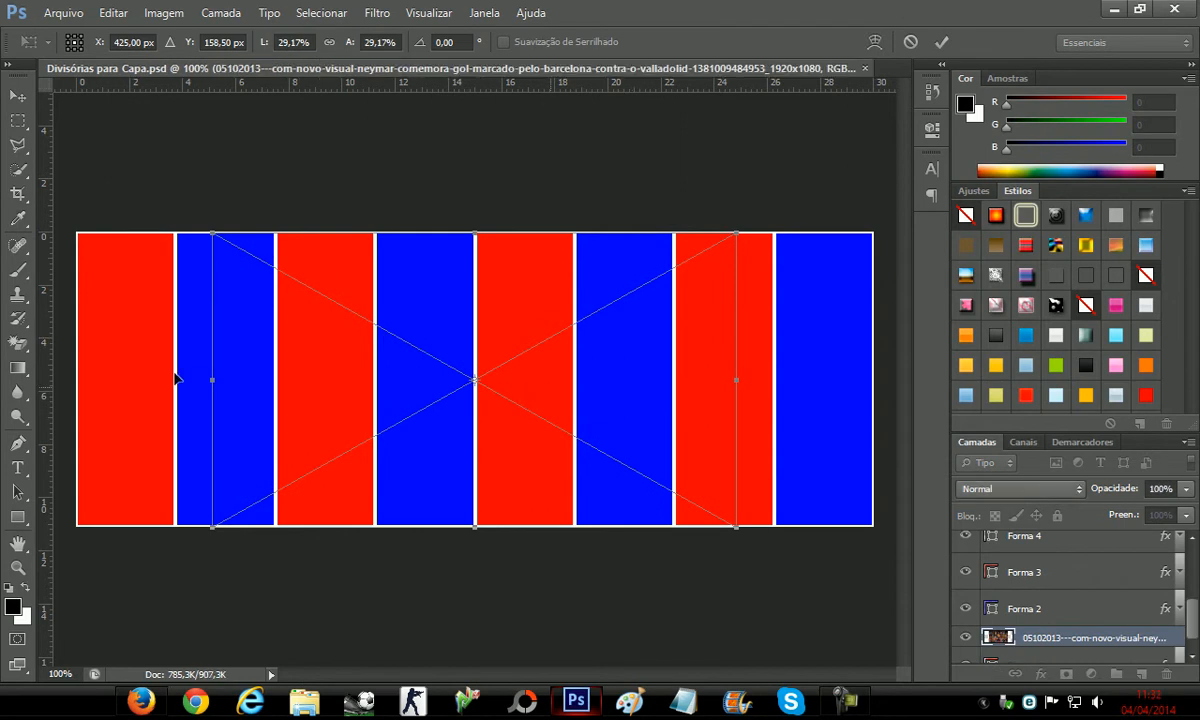
Move the placed Neymar photo over the first red panel so the player fills it, and commit the placement
{"action": "left_click_drag", "start_coordinate": [94, 361], "coordinate": [162, 376]}
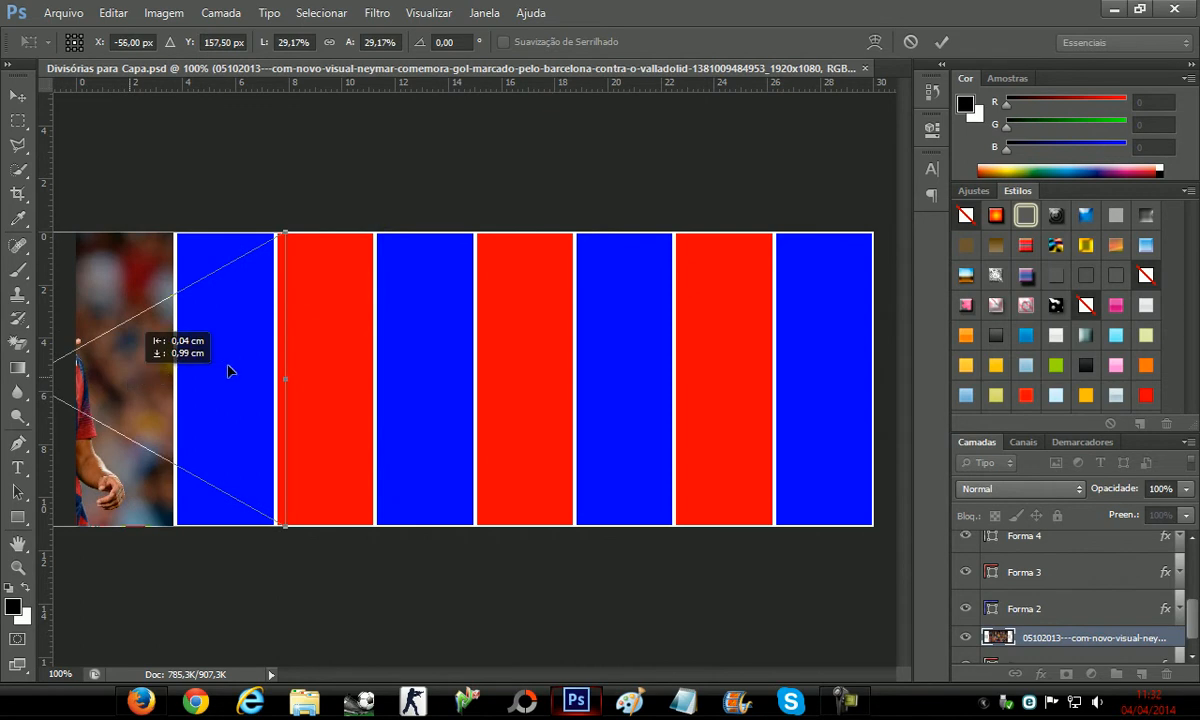
{"action": "left_click_drag", "start_coordinate": [28, 354], "coordinate": [133, 333]}
{"action": "left_click", "coordinate": [18, 96]}
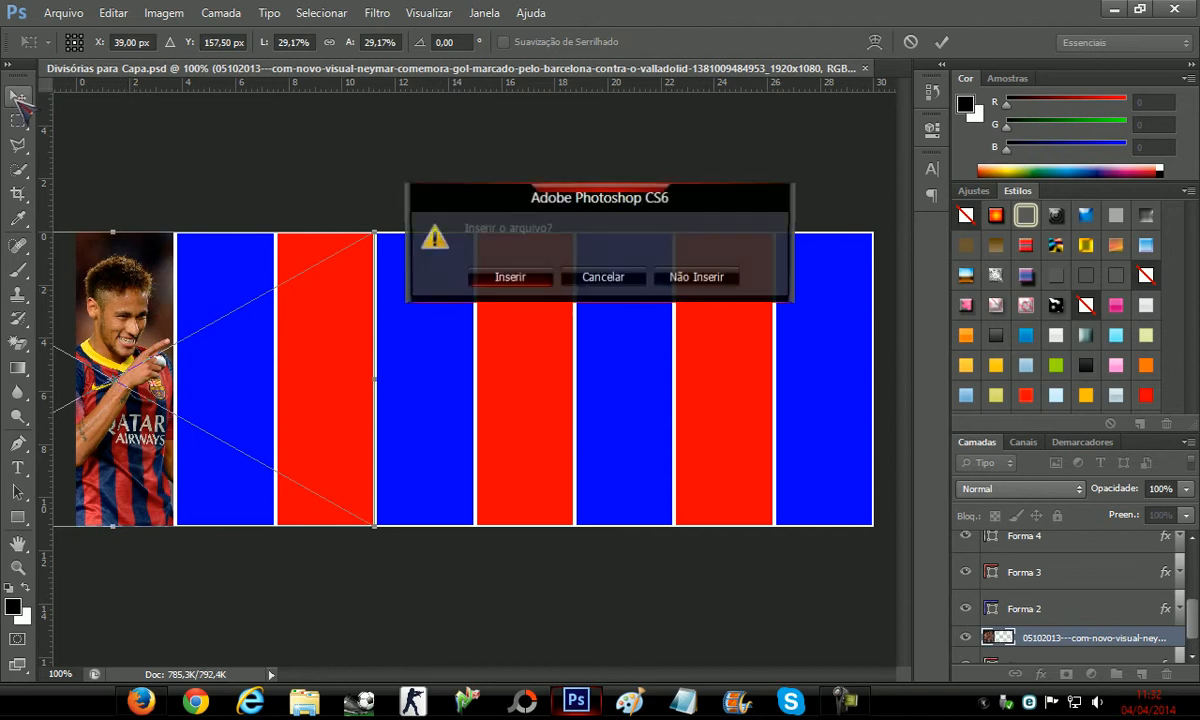
{"action": "left_click", "coordinate": [527, 281]}
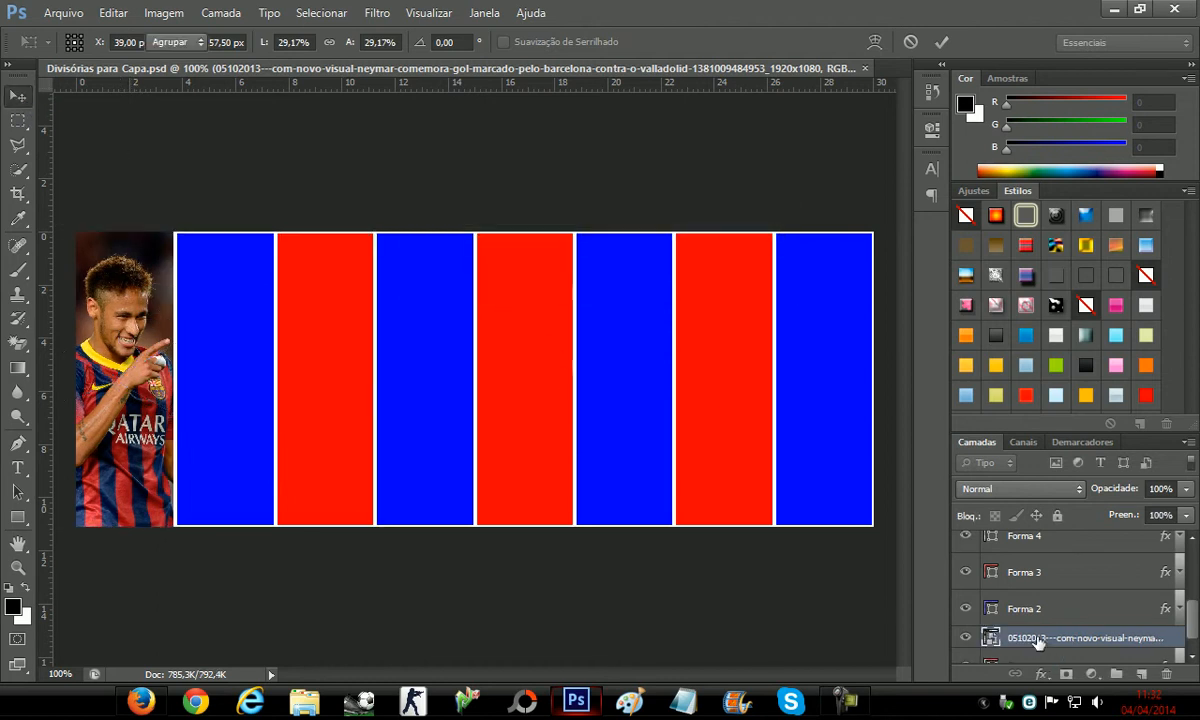
Create a clipping mask from the Neymar photo layer onto Forma 1 and nudge the photo into position in the panel
{"action": "right_click", "coordinate": [1108, 645]}
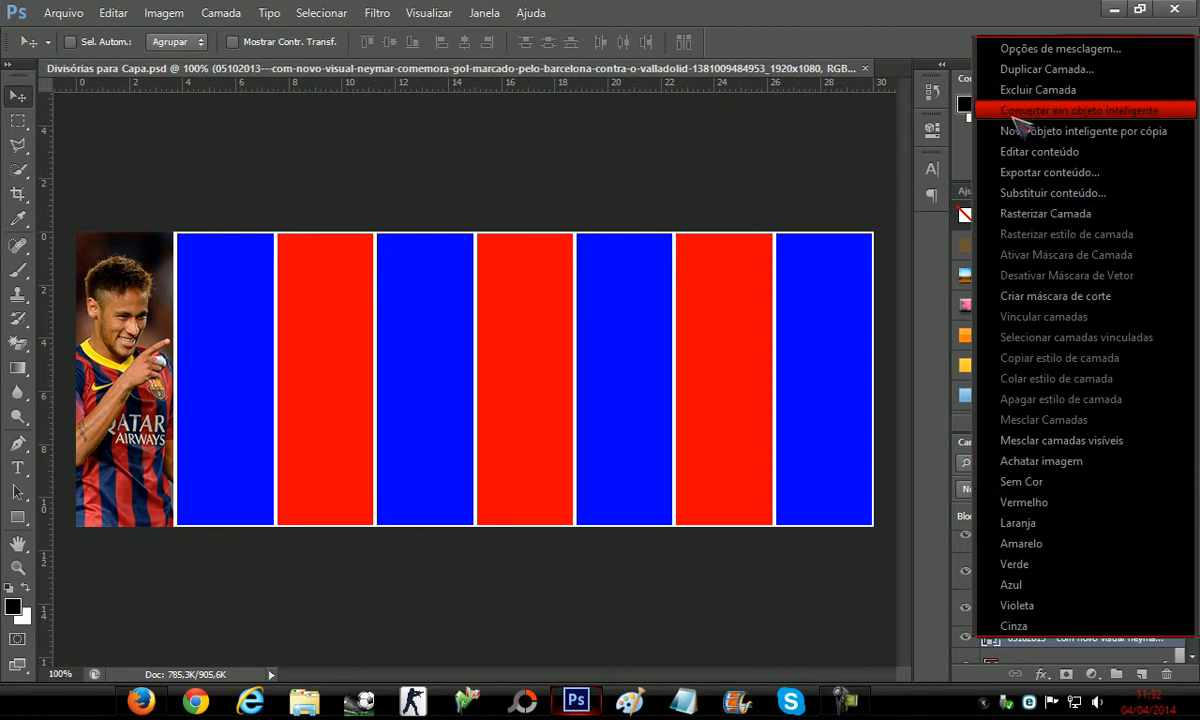
{"action": "left_click", "coordinate": [1064, 298]}
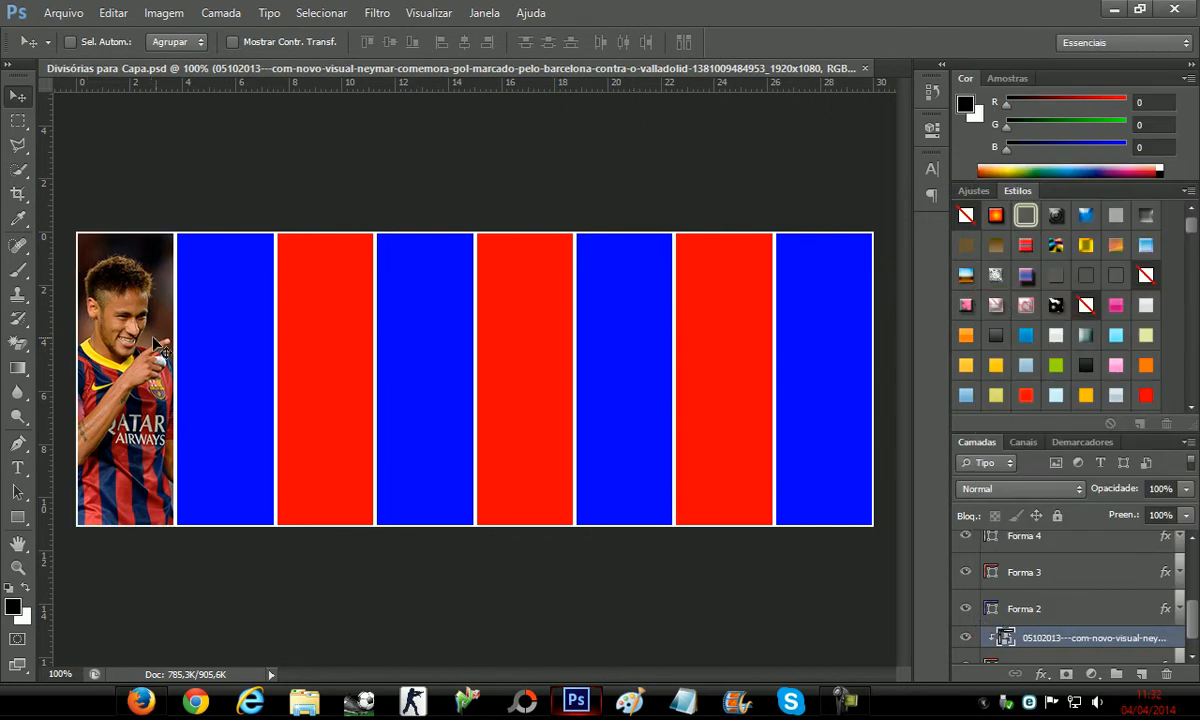
{"action": "mouse_move", "coordinate": [150, 325]}
{"action": "left_mouse_down"}
{"action": "mouse_move", "coordinate": [150, 309]}
{"action": "mouse_move", "coordinate": [155, 347]}
{"action": "left_mouse_up"}
{"action": "left_click", "coordinate": [63, 13]}
{"action": "left_click", "coordinate": [845, 622]}
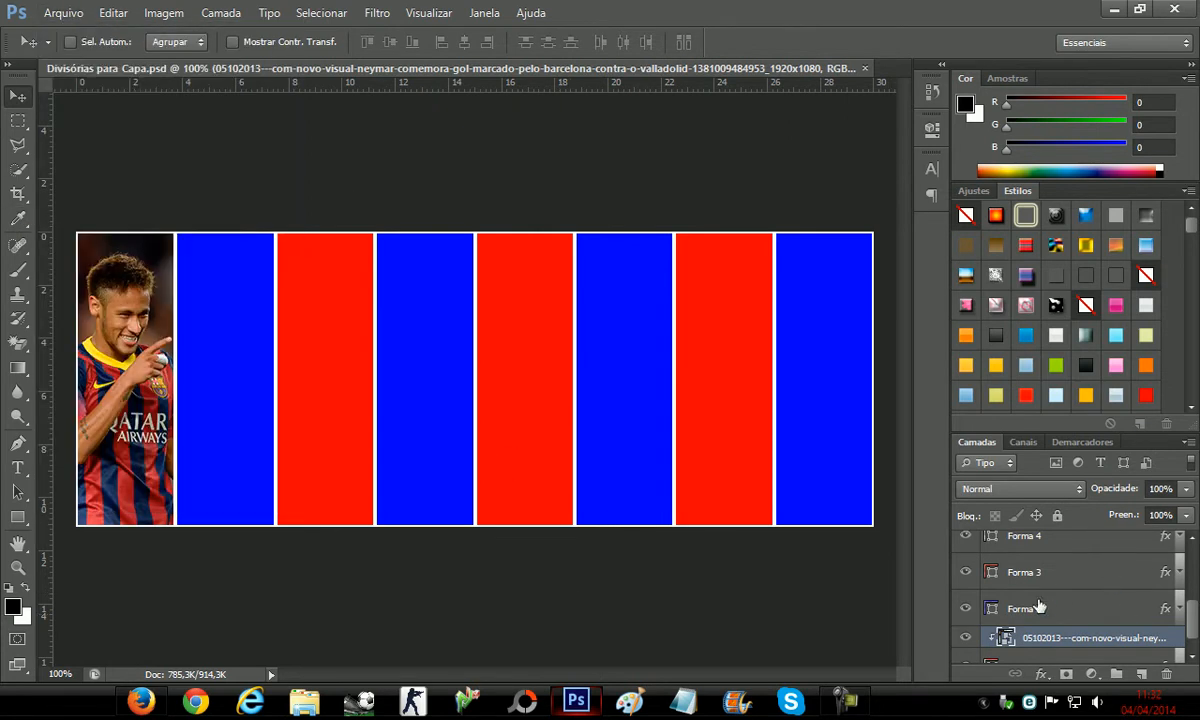
Place the 740-gareth-bale photo from IMAGENS PARA CAPA into the document directly above the Forma 2 layer
{"action": "scroll", "coordinate": [1013, 640], "scroll_direction": "down", "scroll_amount": 1}
{"action": "left_click", "coordinate": [1020, 646]}
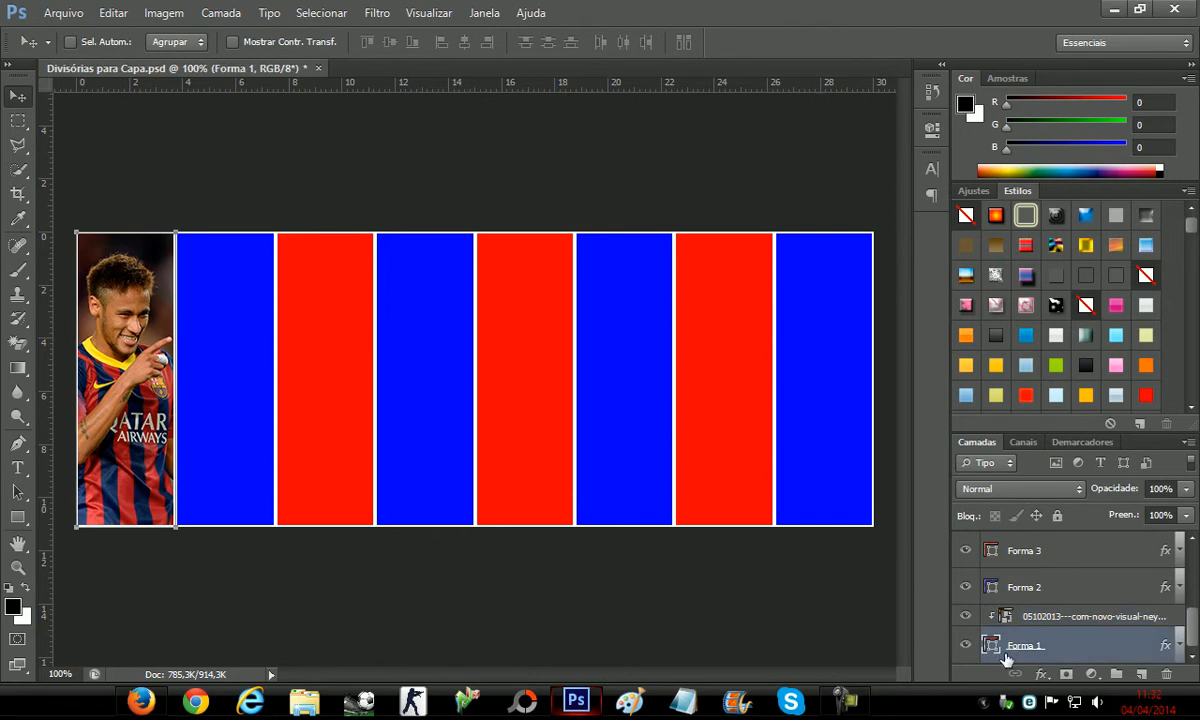
{"action": "left_click", "coordinate": [1050, 615]}
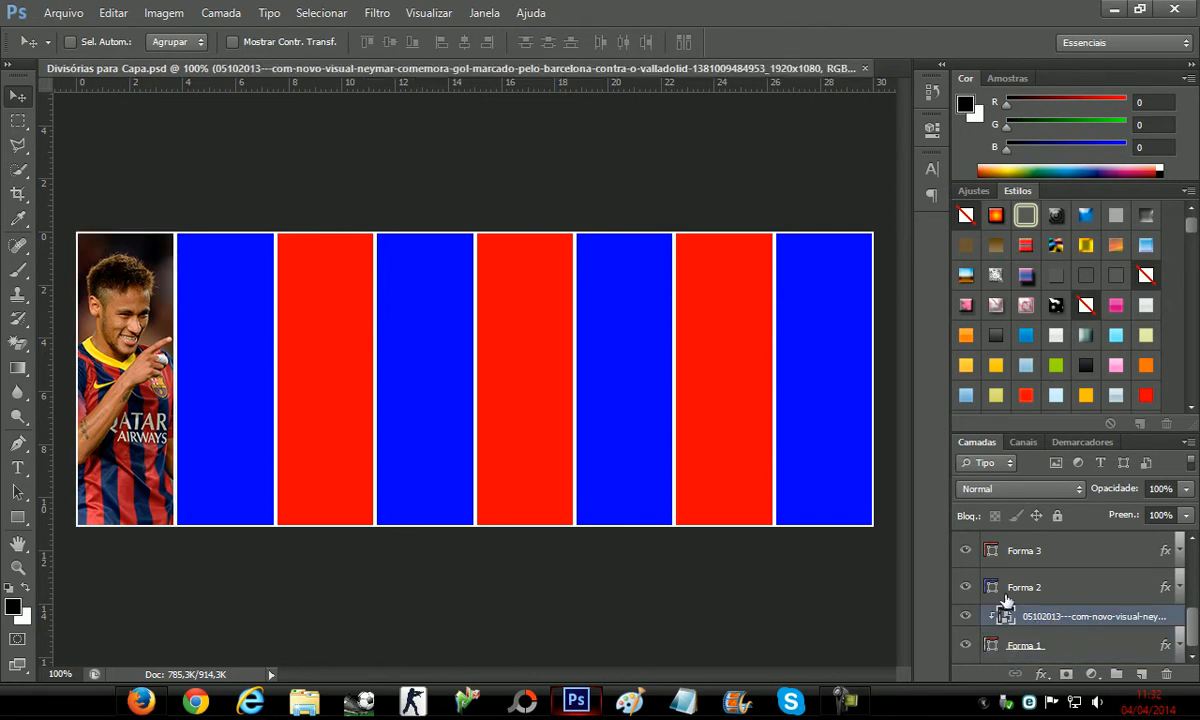
{"action": "left_click", "coordinate": [1033, 589]}
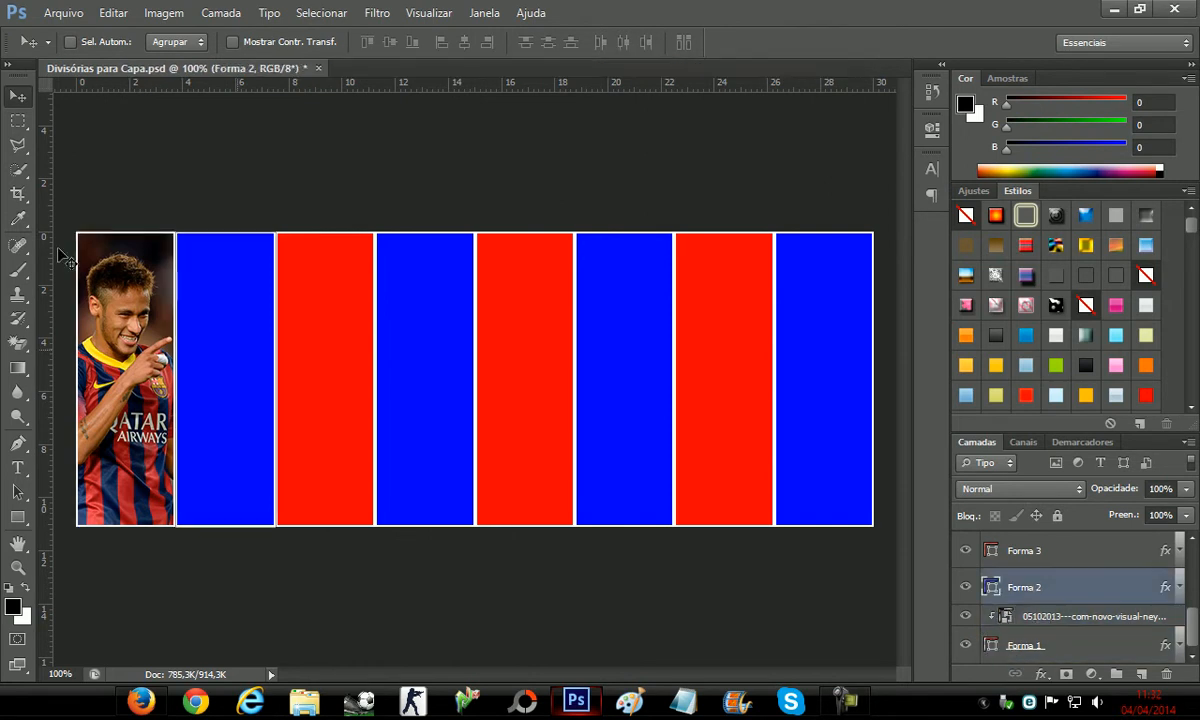
{"action": "left_click", "coordinate": [62, 13]}
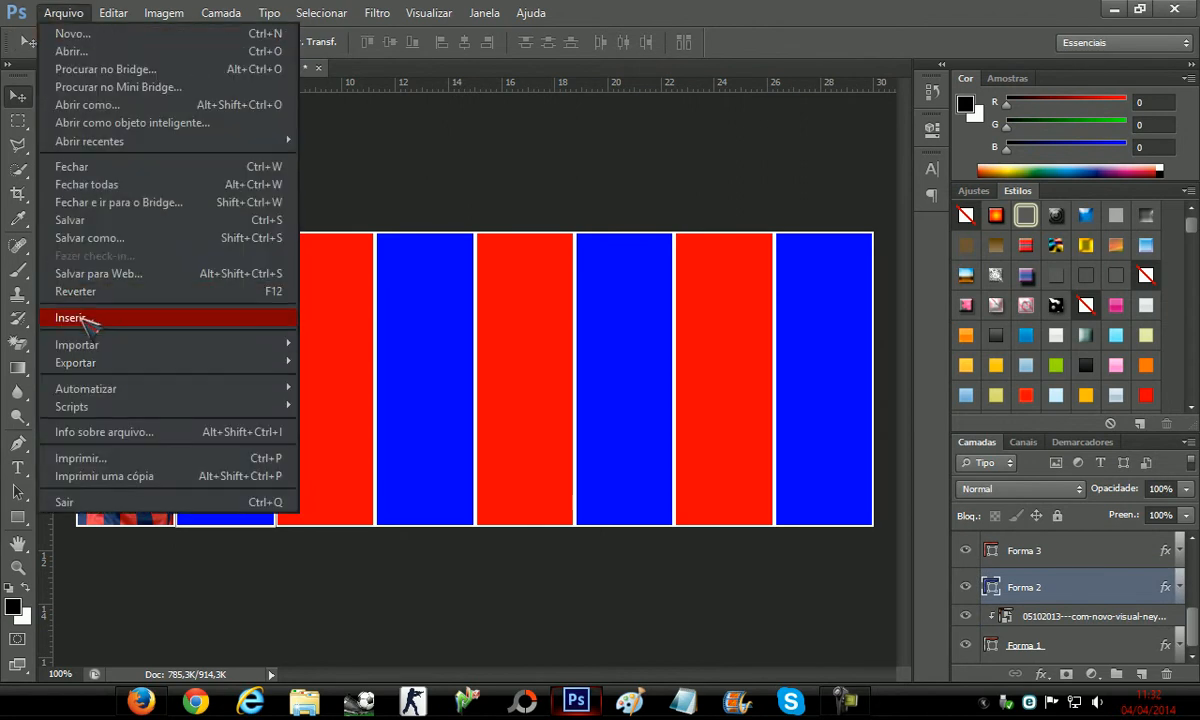
{"action": "left_click", "coordinate": [88, 318]}
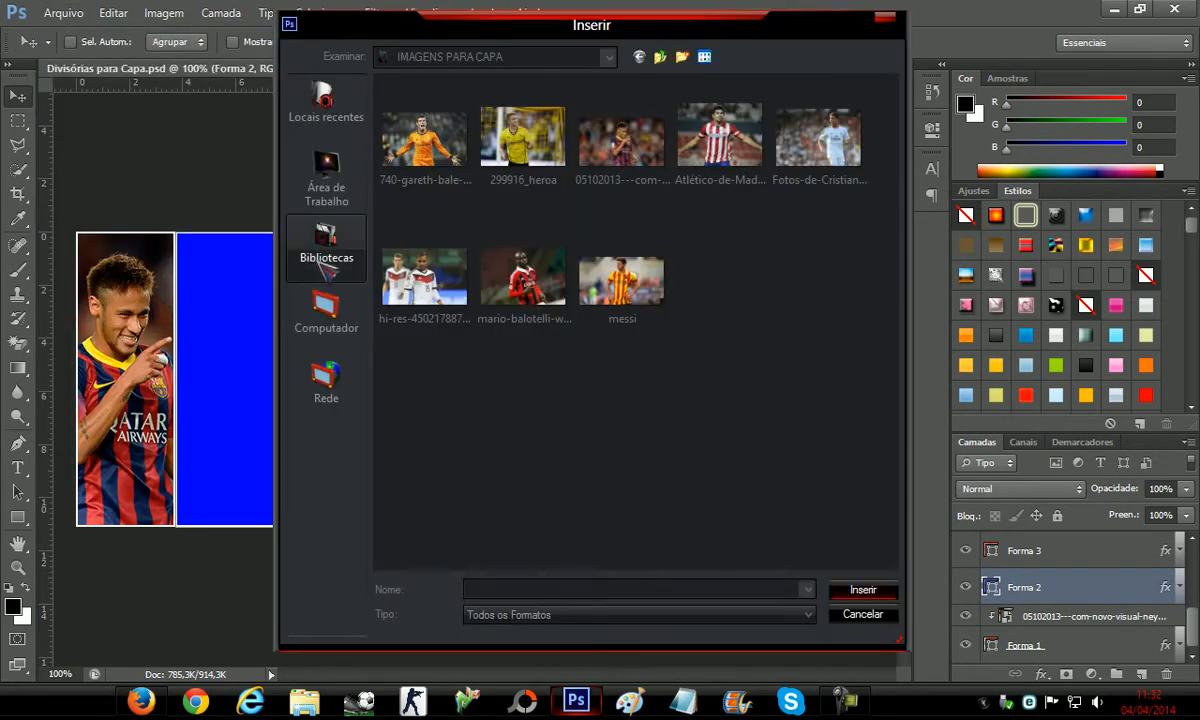
{"action": "double_click", "coordinate": [420, 135]}
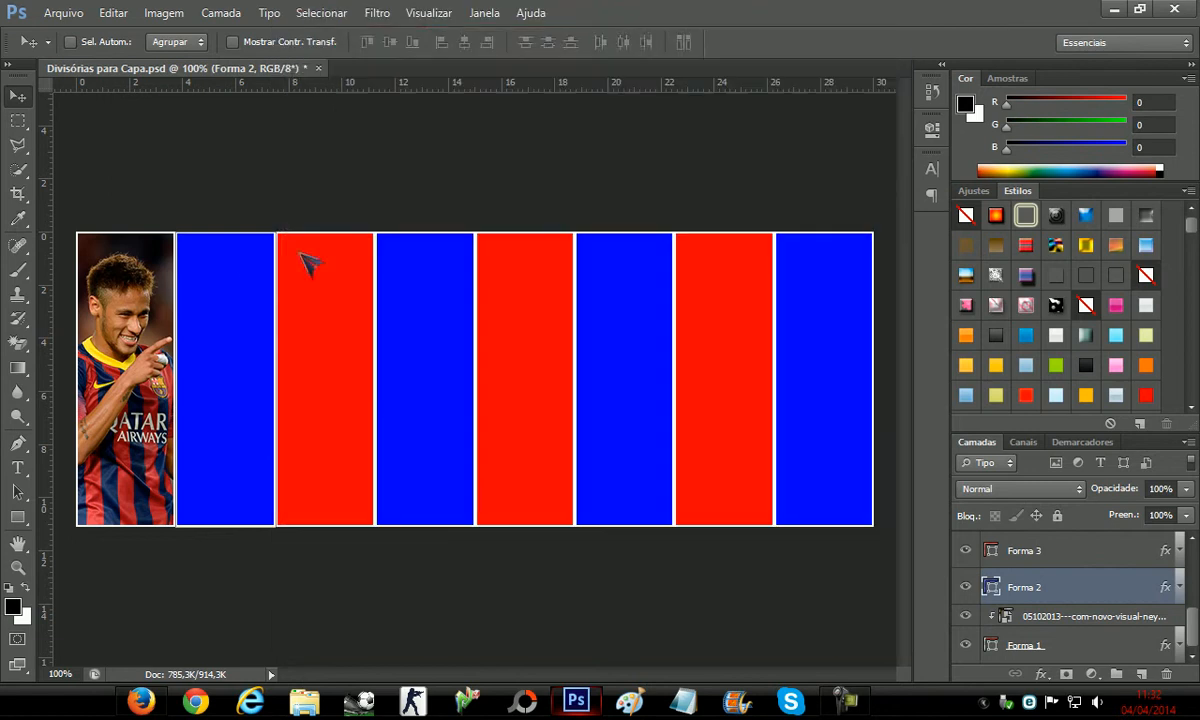
Commit the Bale photo, clip it to Forma 2 and move it so the player fills the second panel
{"action": "left_click_drag", "start_coordinate": [529, 361], "coordinate": [368, 350]}
{"action": "key", "text": "v"}
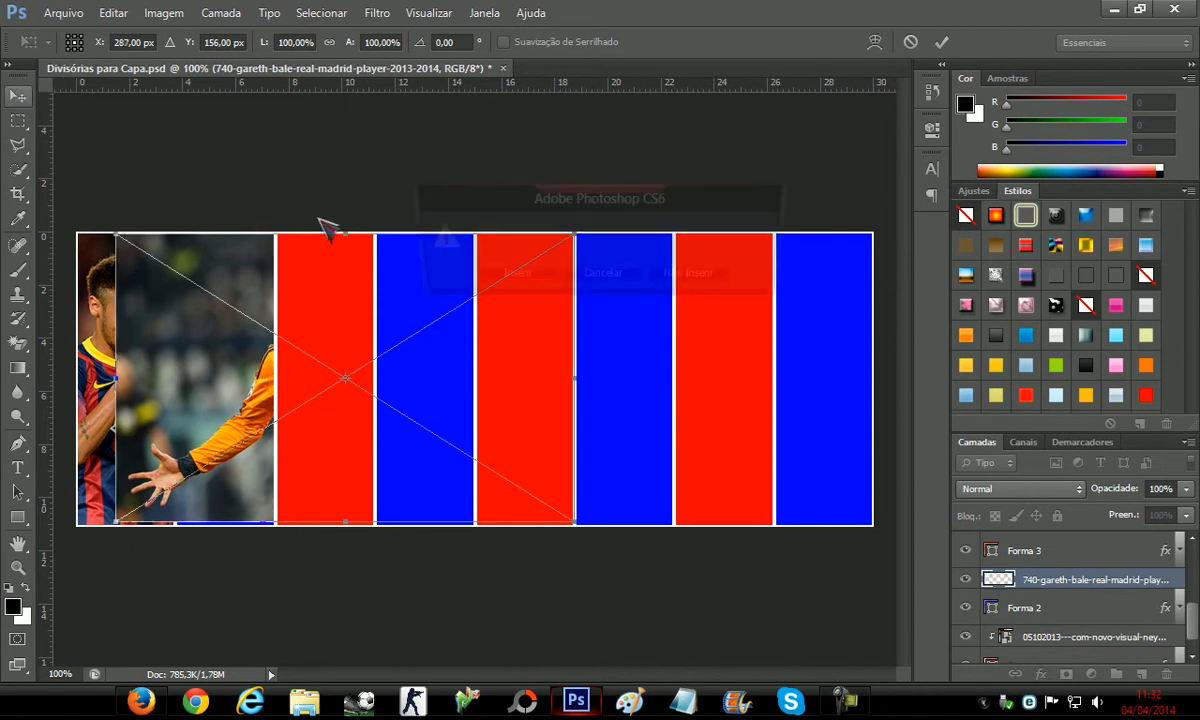
{"action": "right_click", "coordinate": [1091, 589]}
{"action": "left_click", "coordinate": [897, 341]}
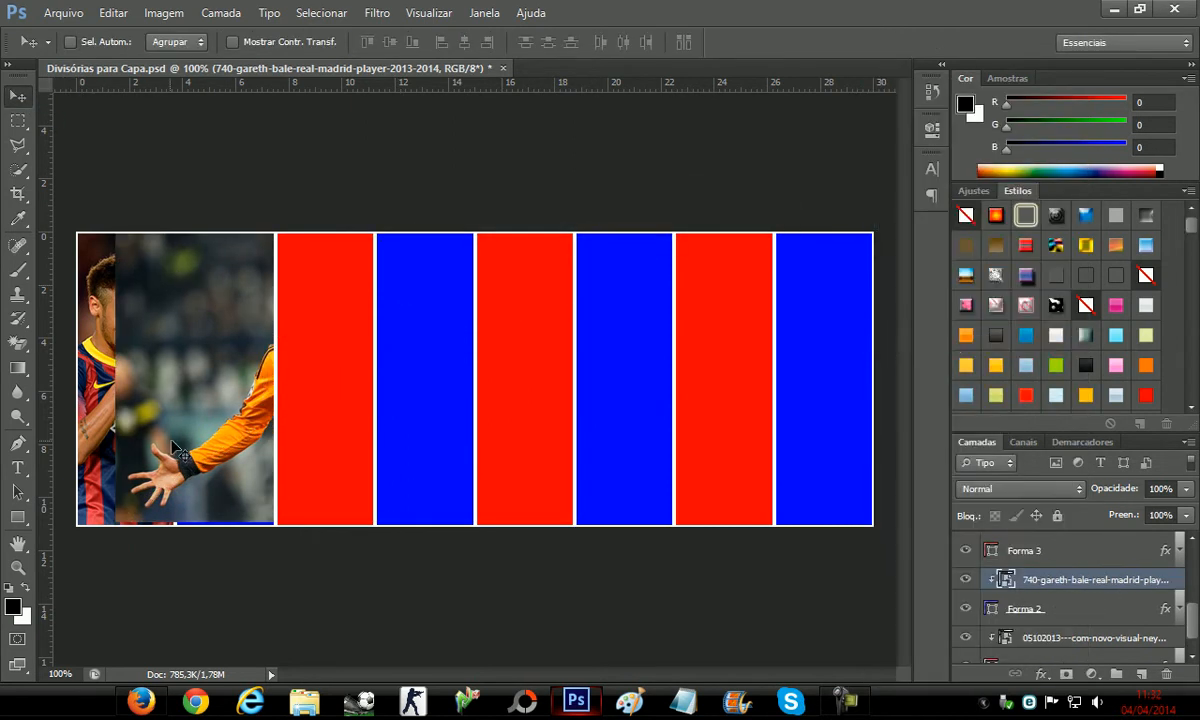
{"action": "left_click_drag", "start_coordinate": [236, 432], "coordinate": [158, 428]}
Stretch the Bale photo's height to 101.95% so it reaches the panel's lower edge, and apply the transform
{"action": "key", "text": "ctrl+t"}
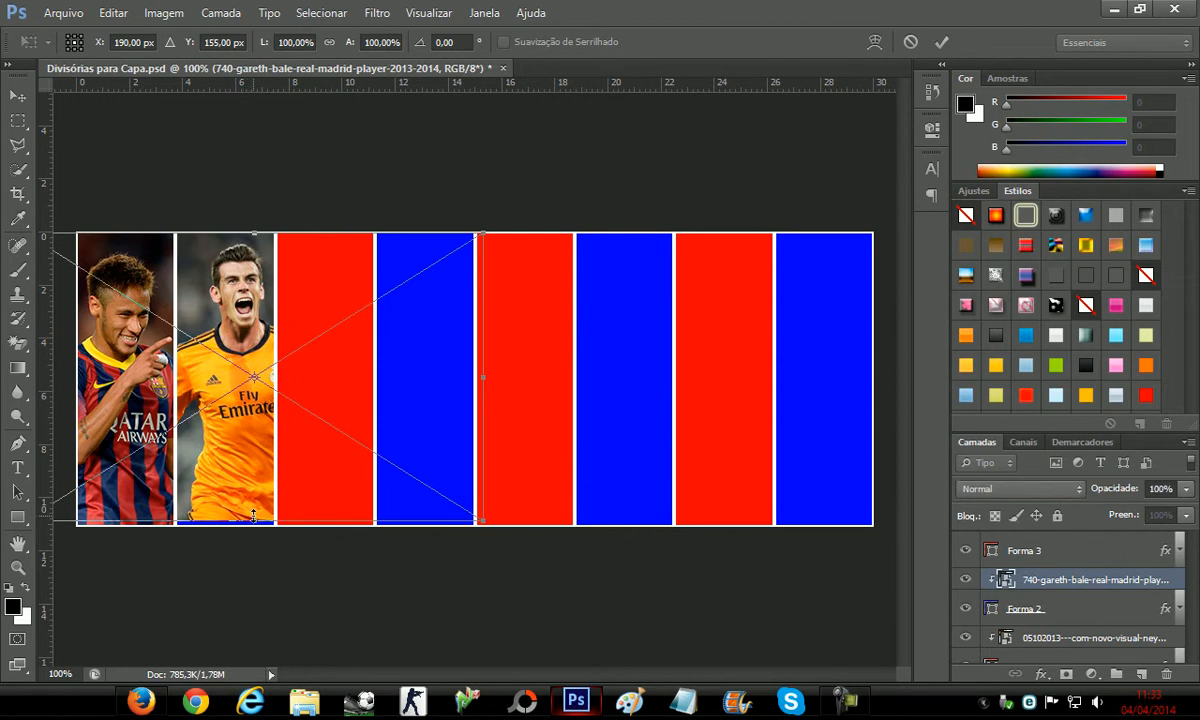
{"action": "left_click_drag", "start_coordinate": [254, 516], "coordinate": [254, 525]}
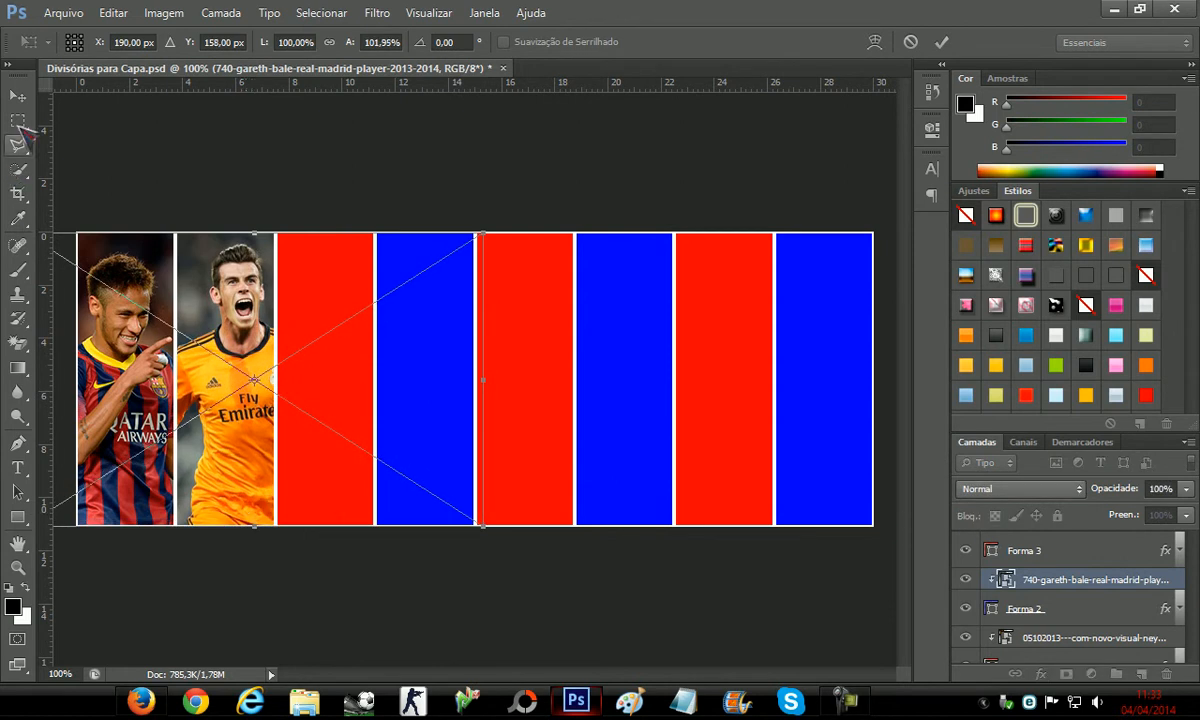
{"action": "left_click", "coordinate": [18, 97]}
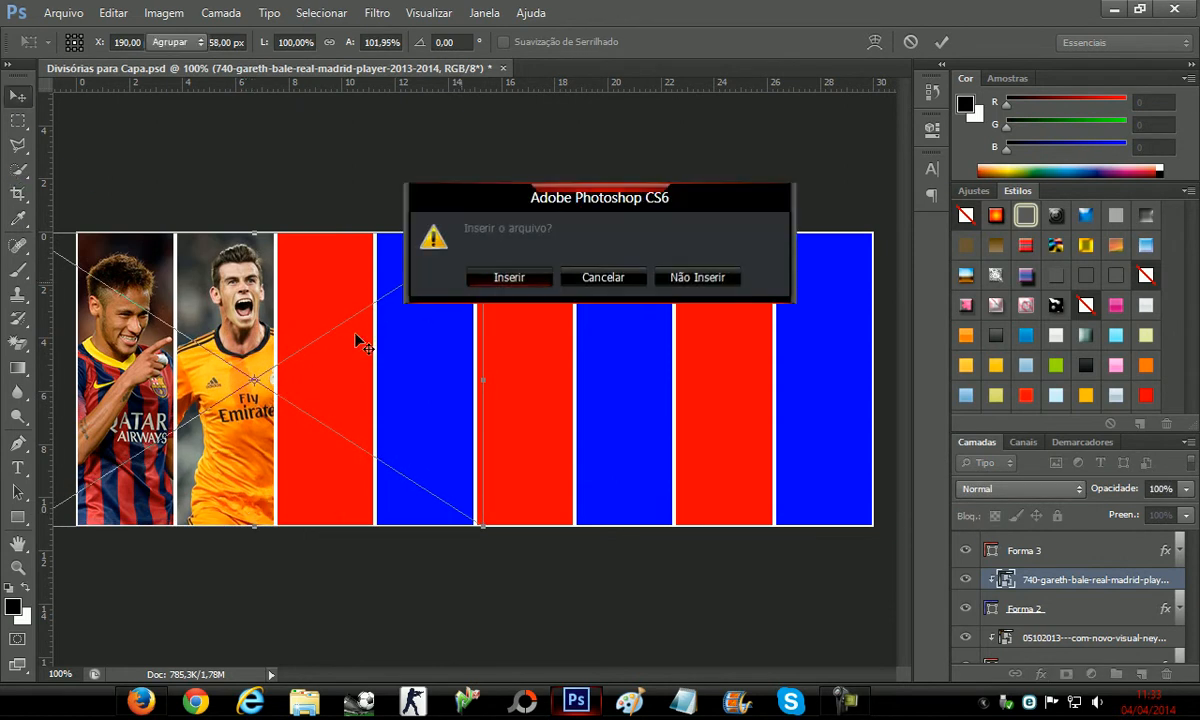
{"action": "key", "text": "Return"}
Shift the Bale photo slightly left in small increments to center the player in the second panel
{"action": "left_click_drag", "start_coordinate": [265, 329], "coordinate": [260, 328]}
{"action": "key", "text": "Left"}
{"action": "key", "text": "Left"}
{"action": "key", "text": "Left"}
{"action": "key", "text": "Left"}
{"action": "key", "text": "Left"}
{"action": "key", "text": "Left"}
{"action": "key", "text": "Left"}
{"action": "key", "text": "Left"}
{"action": "key", "text": "Left"}
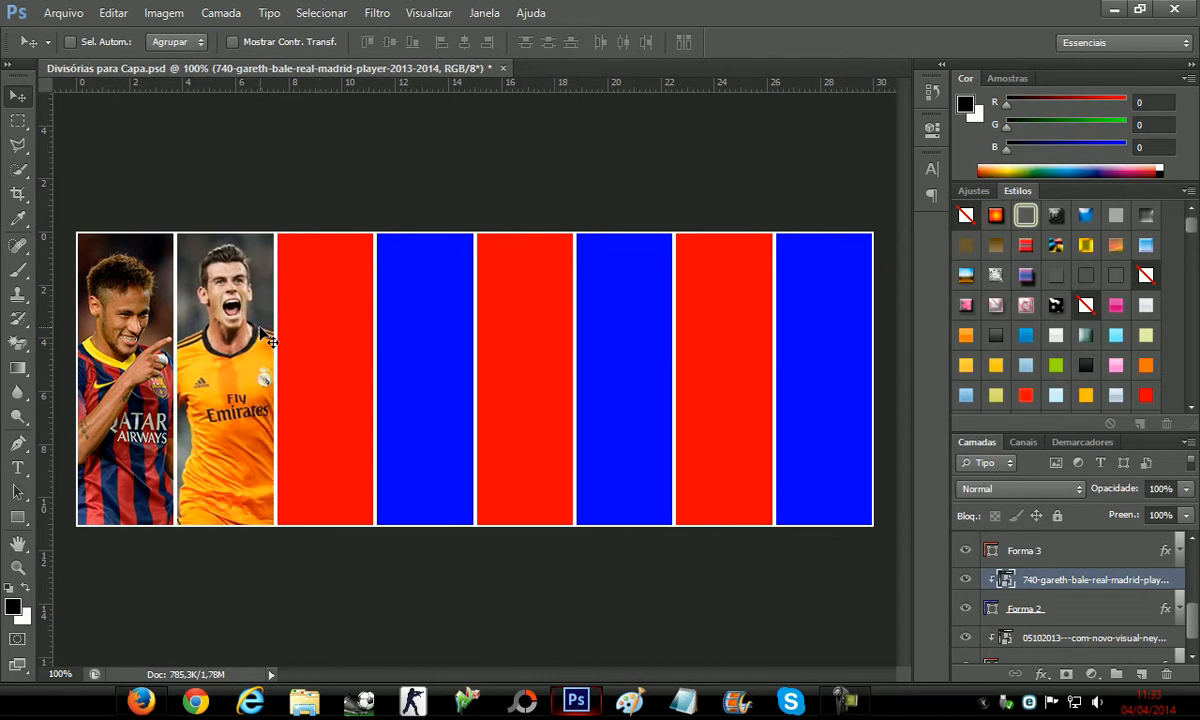
{"action": "key", "text": "Left"}
{"action": "key", "text": "Left"}
{"action": "key", "text": "Left"}
{"action": "key", "text": "Left"}
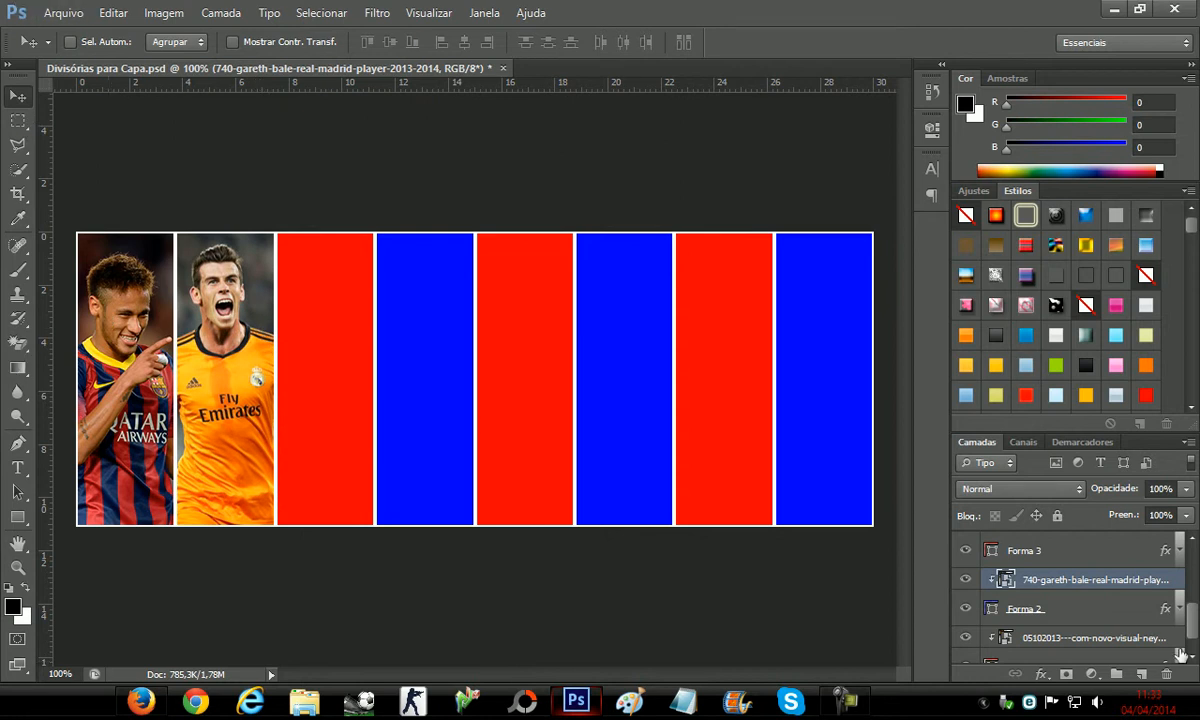
Place the Atlético-de-Madrid-Diego-Costa photo above the Forma 3 layer and commit the placement
{"action": "left_click", "coordinate": [1040, 558]}
{"action": "scroll", "coordinate": [1033, 571], "scroll_direction": "up", "scroll_amount": 1}
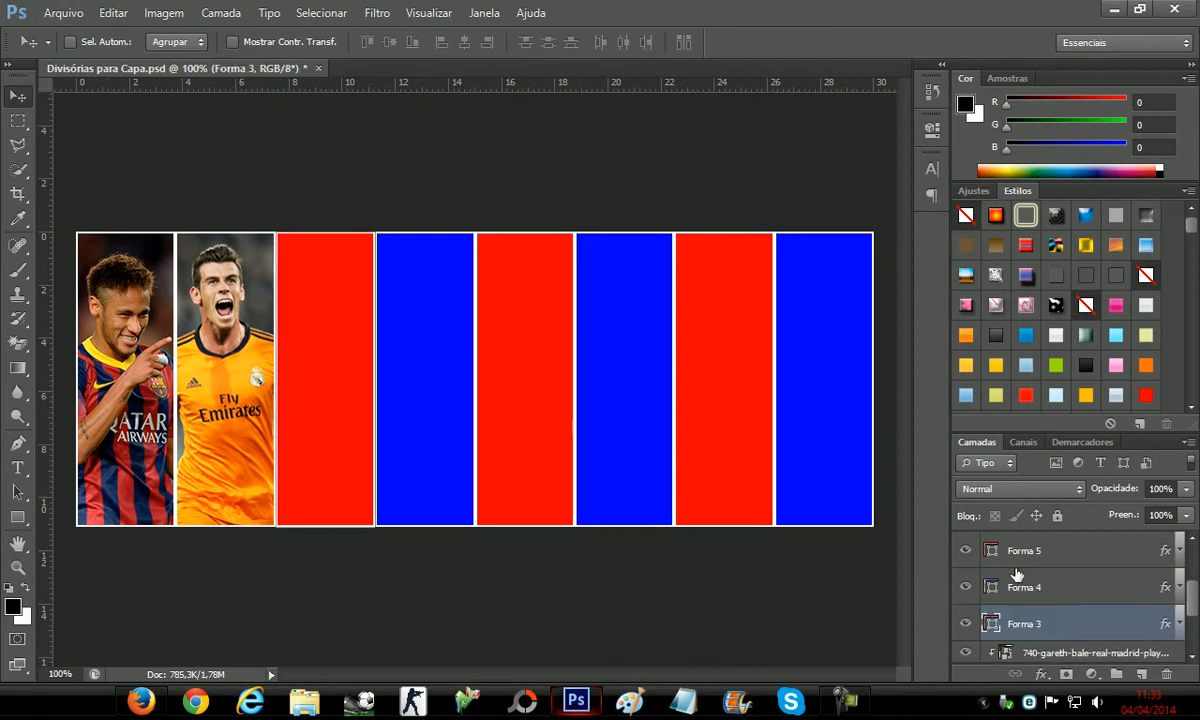
{"action": "left_click", "coordinate": [85, 17]}
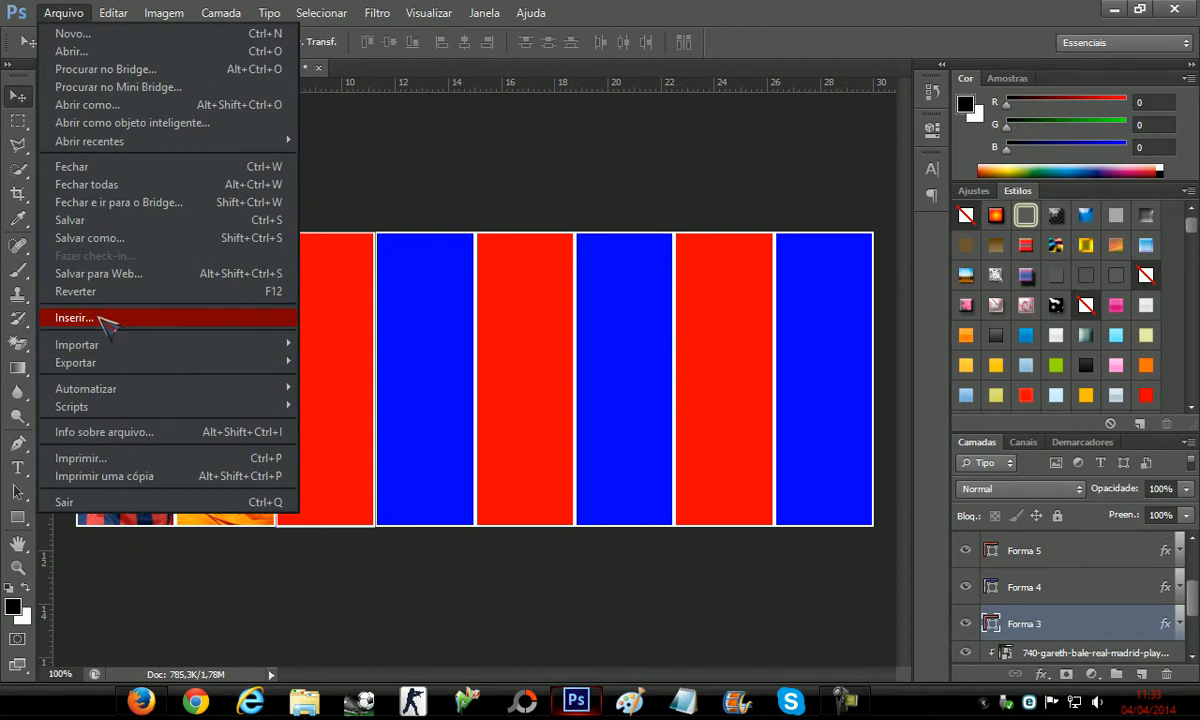
{"action": "left_click", "coordinate": [100, 316]}
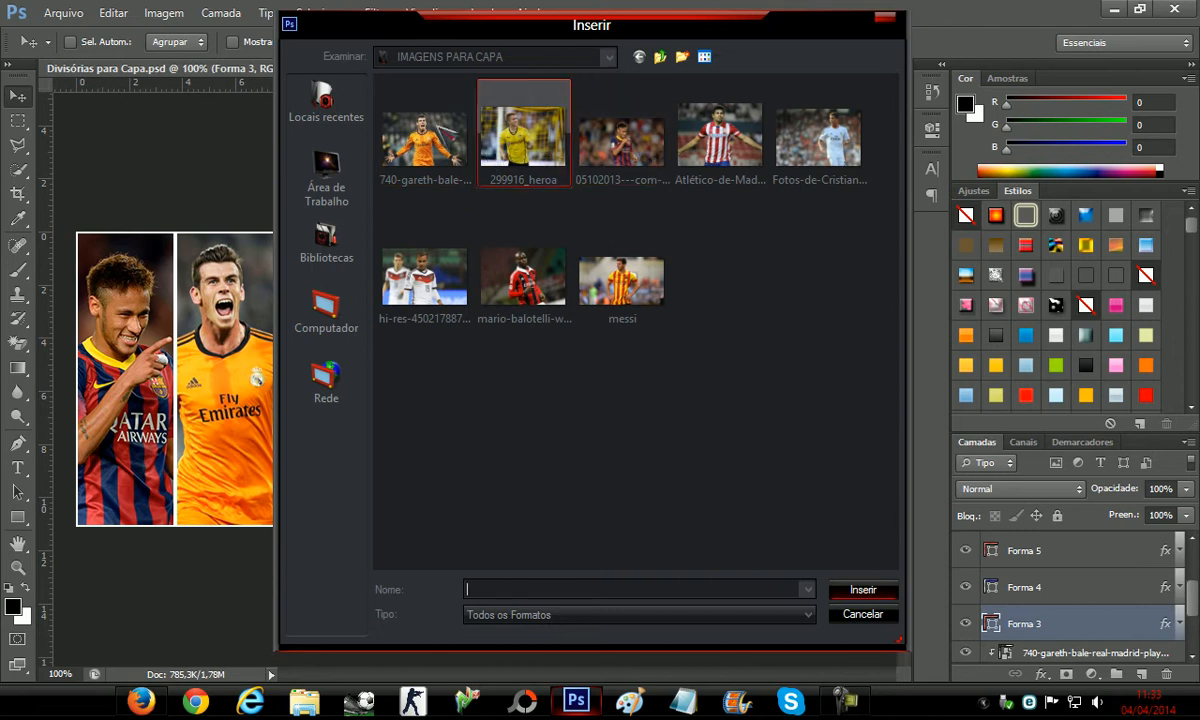
{"action": "left_click", "coordinate": [523, 135]}
{"action": "double_click", "coordinate": [720, 135]}
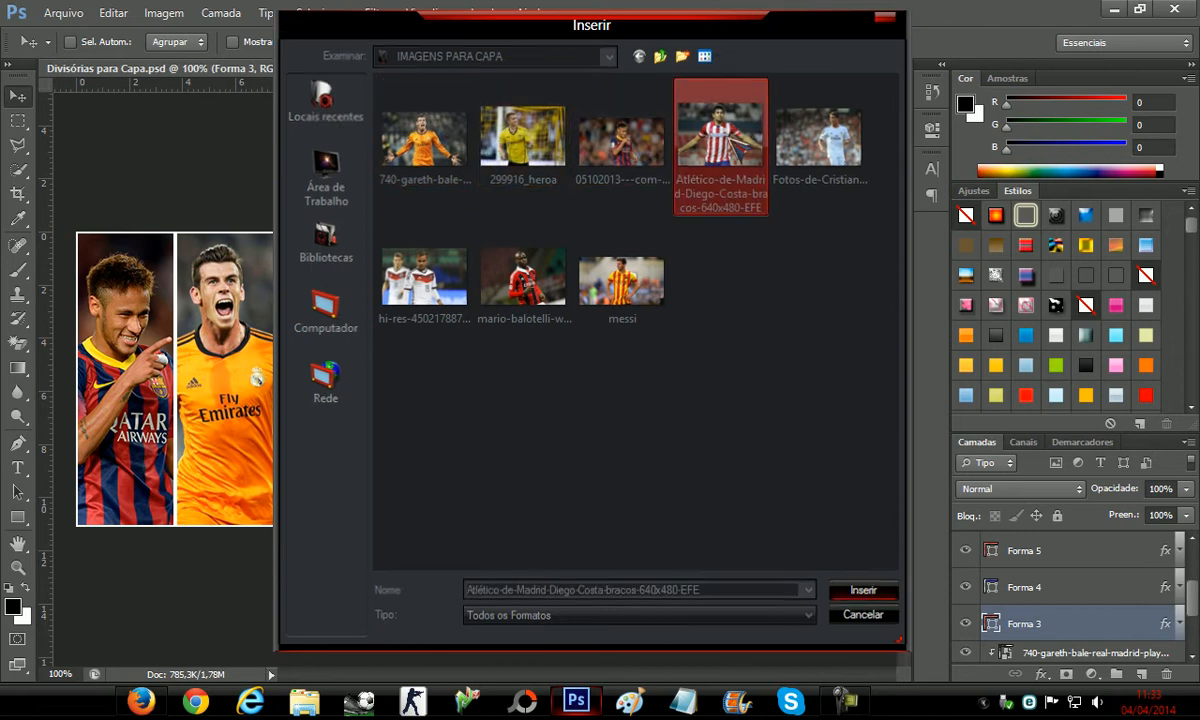
{"action": "key", "text": "v"}
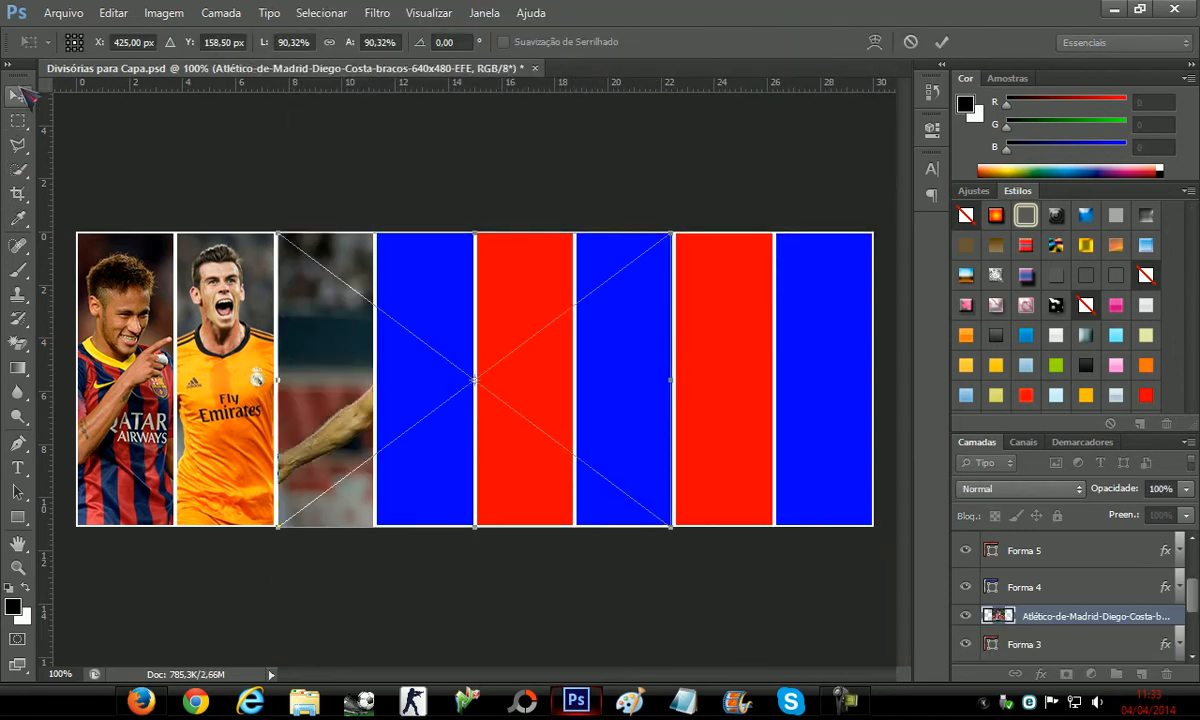
{"action": "left_click", "coordinate": [510, 277]}
Clip the Diego Costa photo to Forma 3 and move it left so the player fills the third panel
{"action": "right_click", "coordinate": [980, 613]}
{"action": "left_click", "coordinate": [982, 266]}
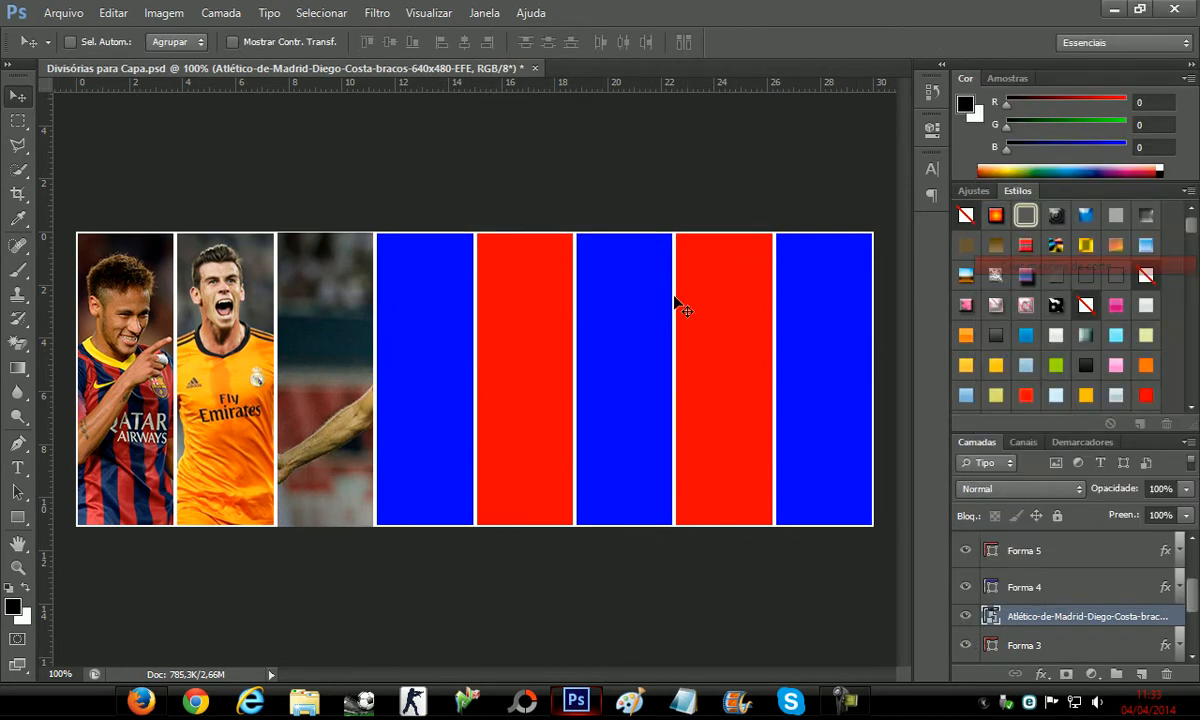
{"action": "left_click_drag", "start_coordinate": [345, 378], "coordinate": [206, 384]}
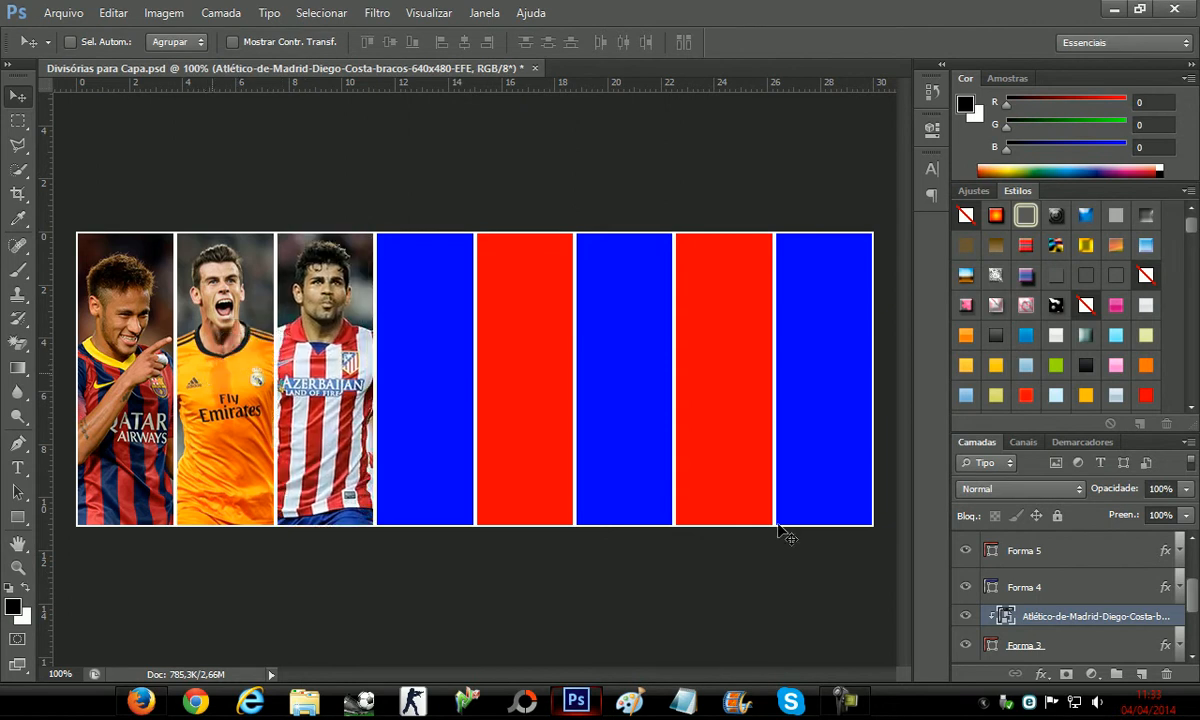
Place the hi-res-450217887-mario-gotze photo above the Forma 4 layer and commit the placement
{"action": "left_click", "coordinate": [1032, 587]}
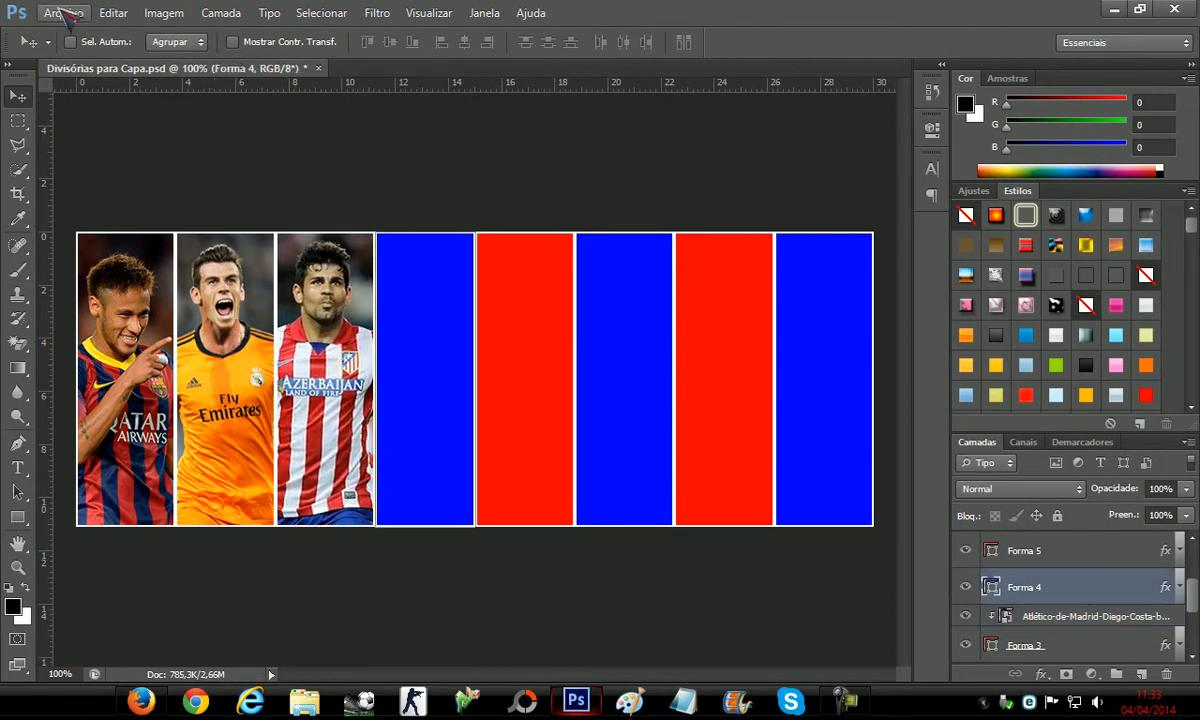
{"action": "left_click", "coordinate": [62, 13]}
{"action": "left_click", "coordinate": [88, 322]}
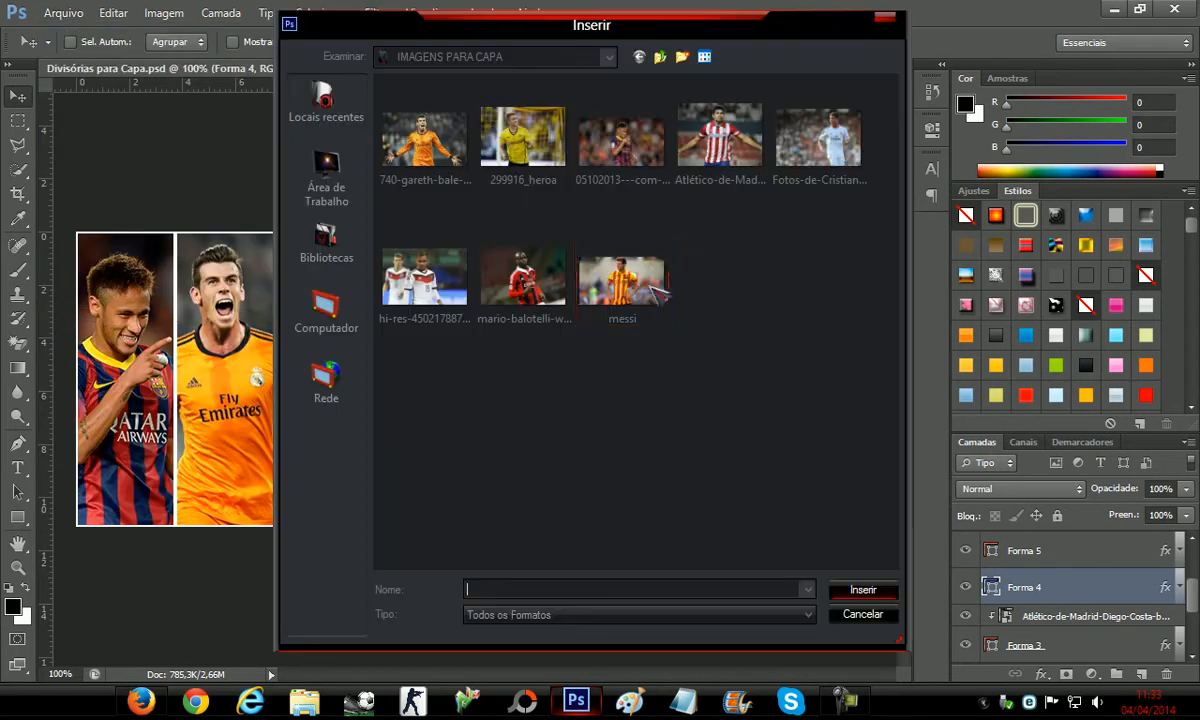
{"action": "left_click_drag", "start_coordinate": [650, 27], "coordinate": [835, 108]}
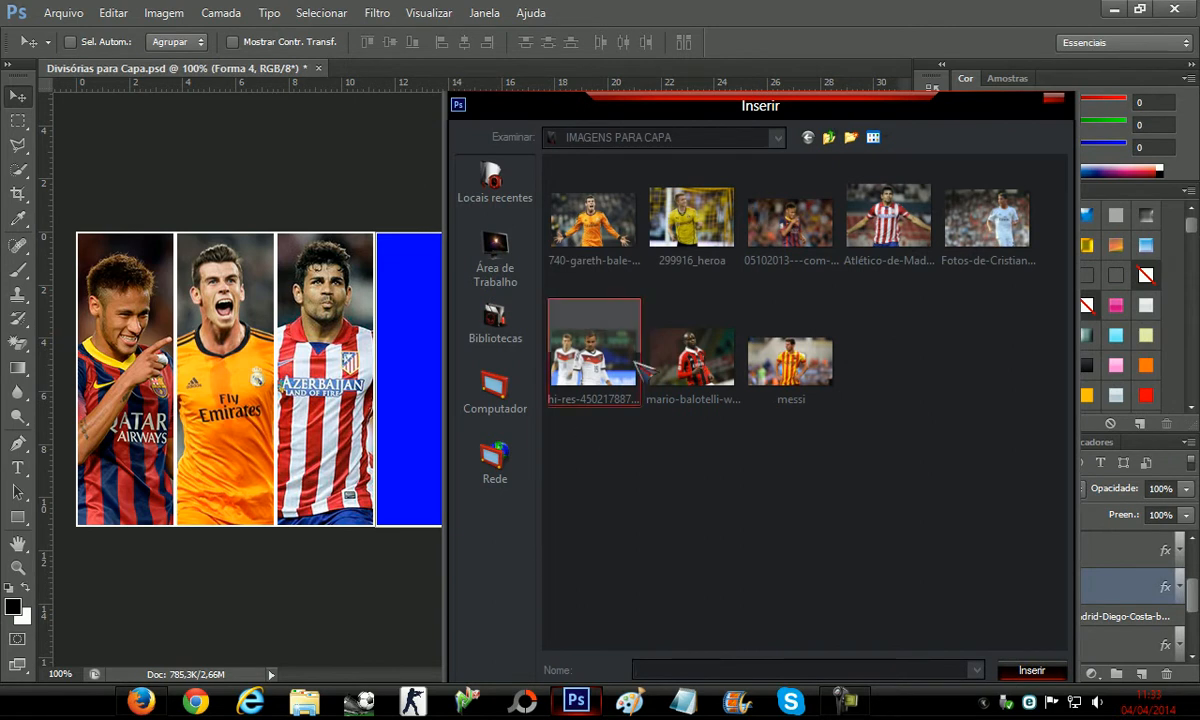
{"action": "double_click", "coordinate": [593, 357]}
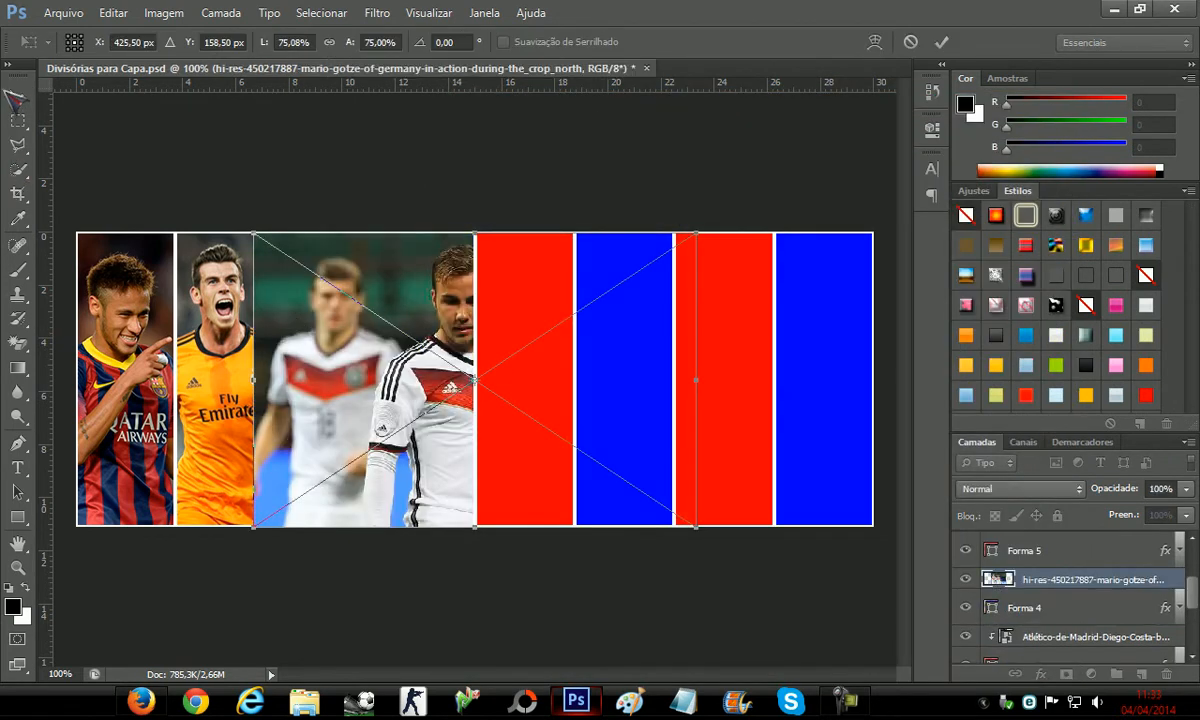
{"action": "left_click", "coordinate": [19, 97]}
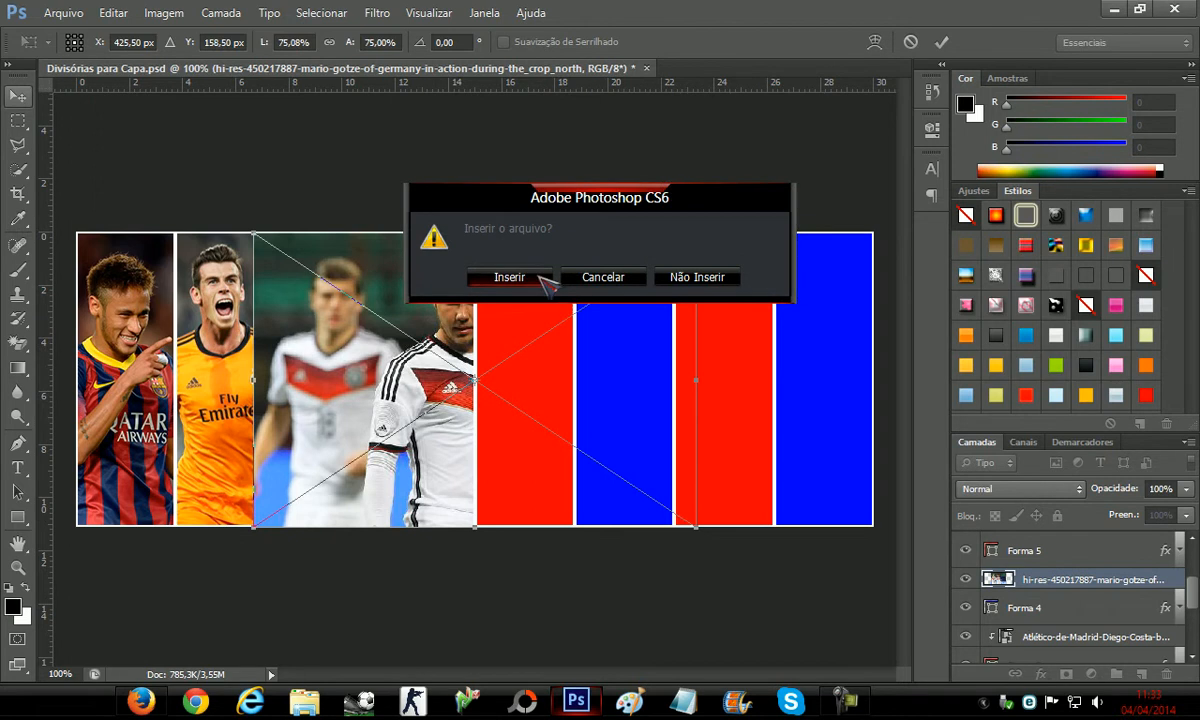
{"action": "left_click", "coordinate": [509, 277]}
{"action": "left_click", "coordinate": [845, 700]}
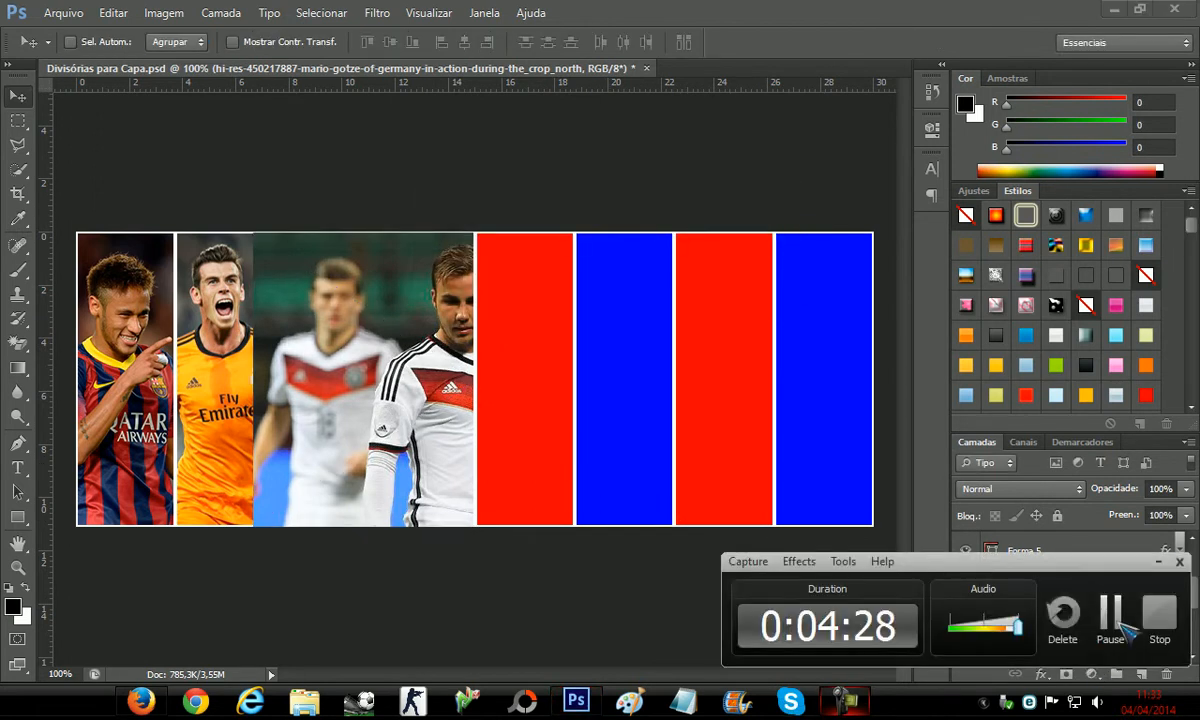
Create a clipping mask from the Götze photo onto Forma 4 and position the player inside the fourth panel
{"action": "left_click", "coordinate": [985, 579]}
{"action": "right_click", "coordinate": [985, 579]}
{"action": "left_click", "coordinate": [833, 341]}
{"action": "left_click_drag", "start_coordinate": [423, 368], "coordinate": [413, 363]}
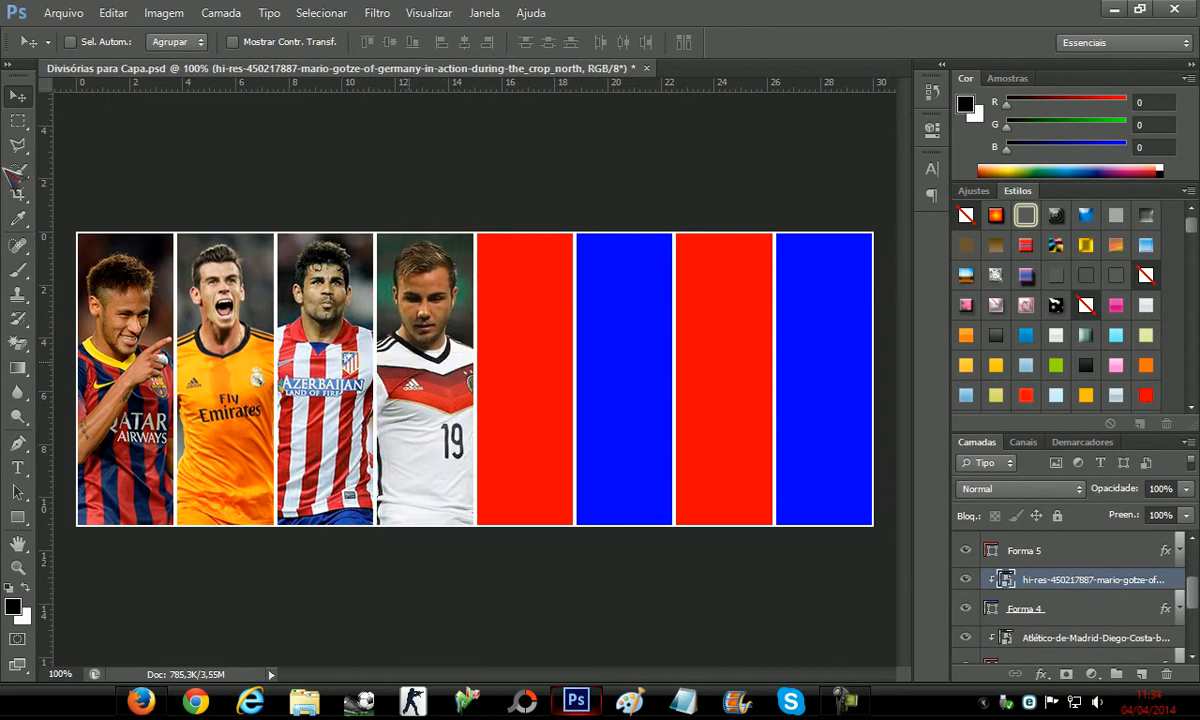
Place the messi photo from IMAGENS PARA CAPA into the document above the Forma 5 layer
{"action": "scroll", "coordinate": [1022, 594], "scroll_direction": "up", "scroll_amount": 2}
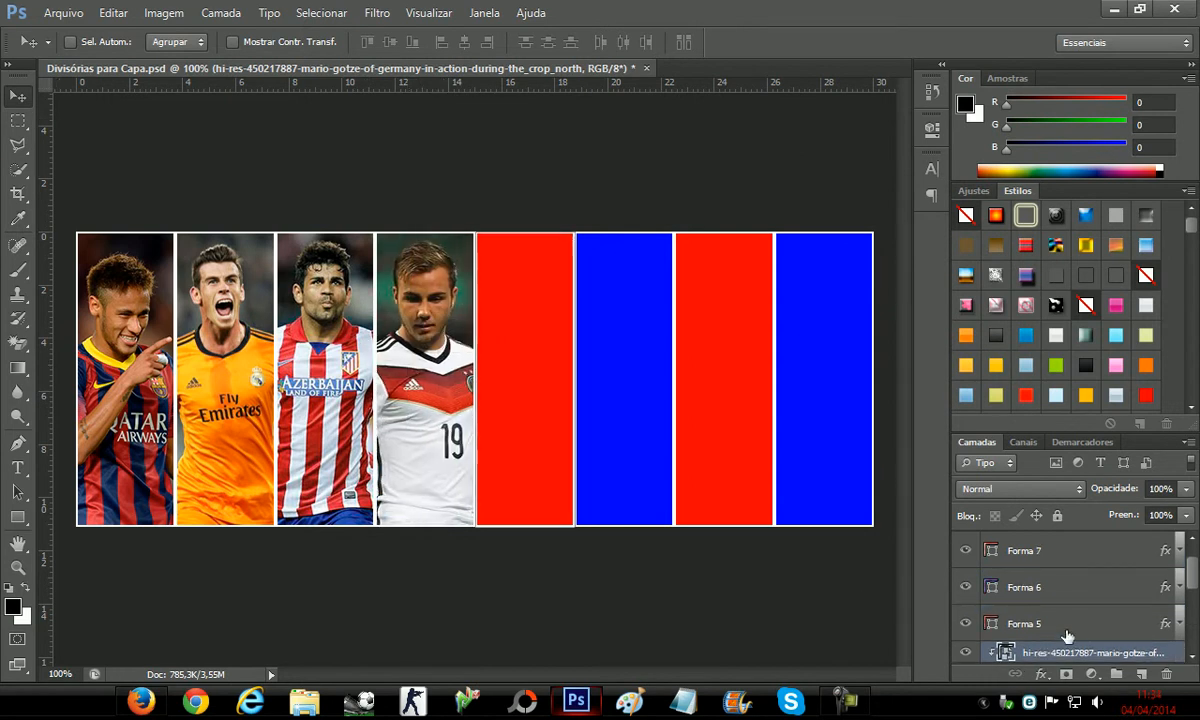
{"action": "left_click", "coordinate": [1062, 628]}
{"action": "left_click", "coordinate": [63, 13]}
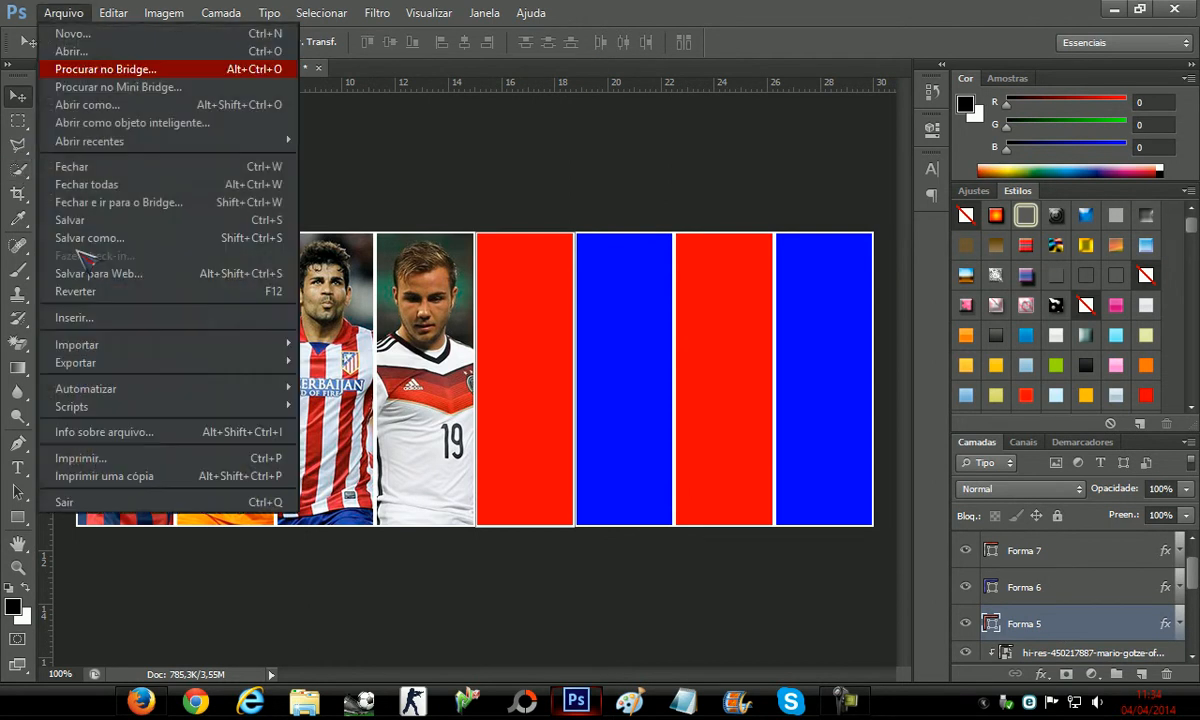
{"action": "left_click", "coordinate": [97, 322]}
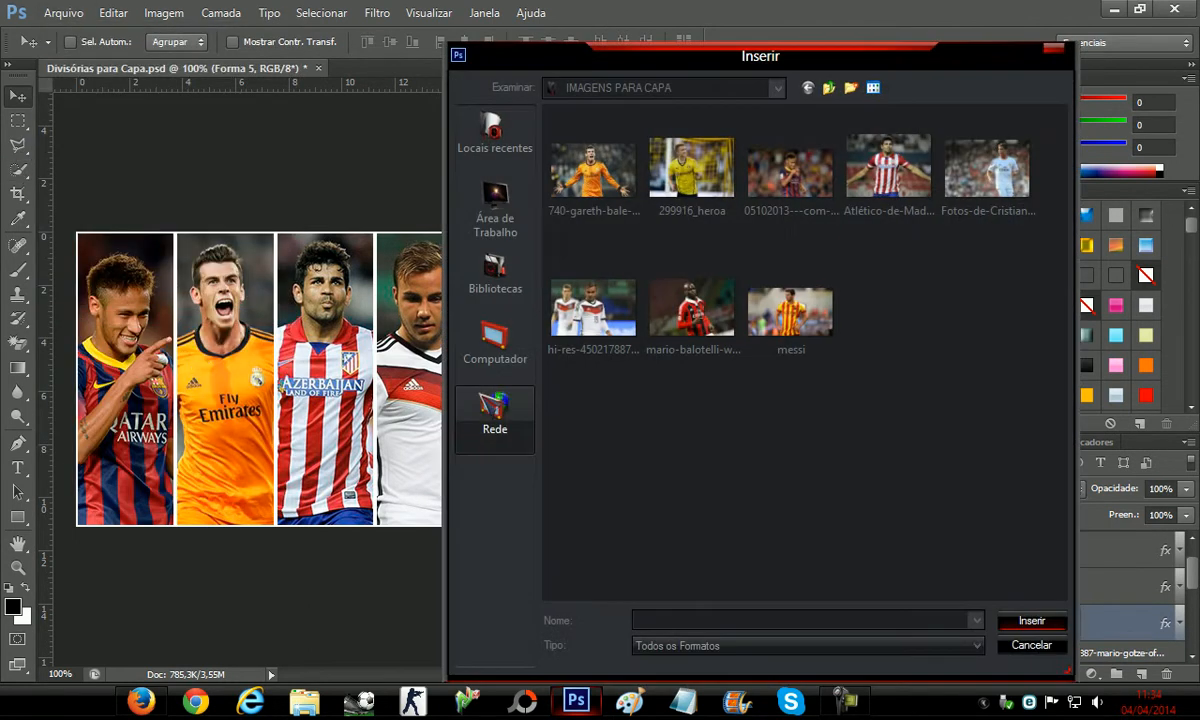
{"action": "left_click", "coordinate": [660, 336]}
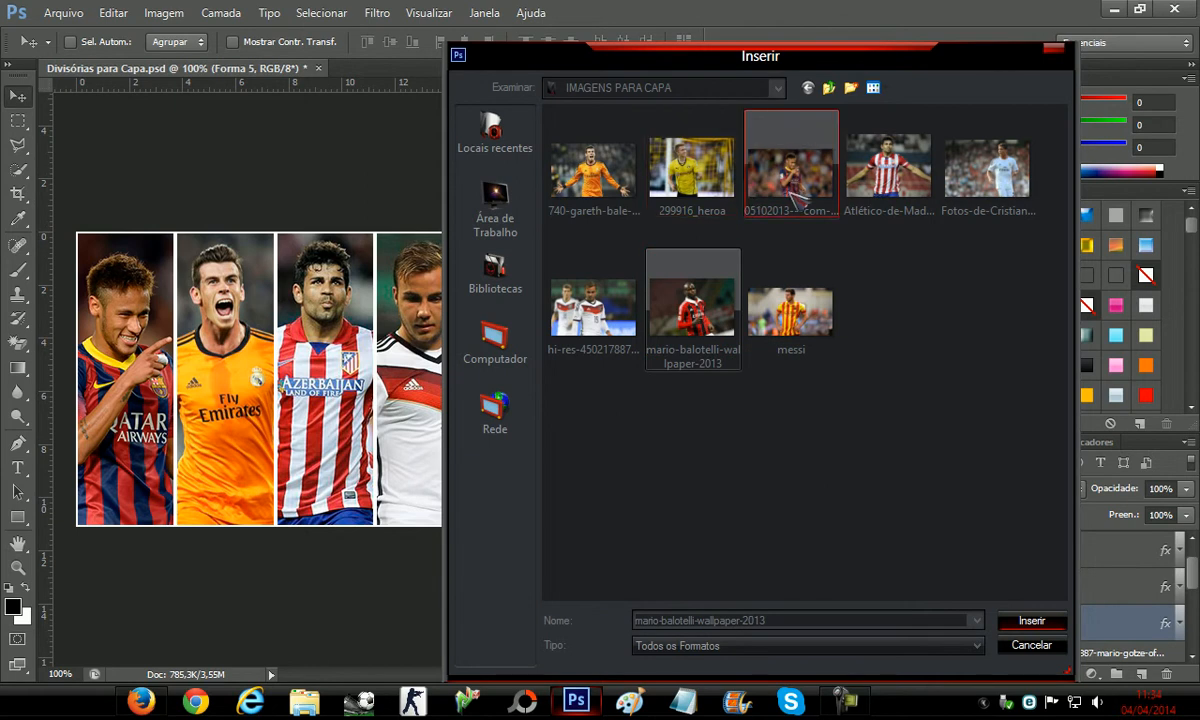
{"action": "left_click", "coordinate": [691, 168]}
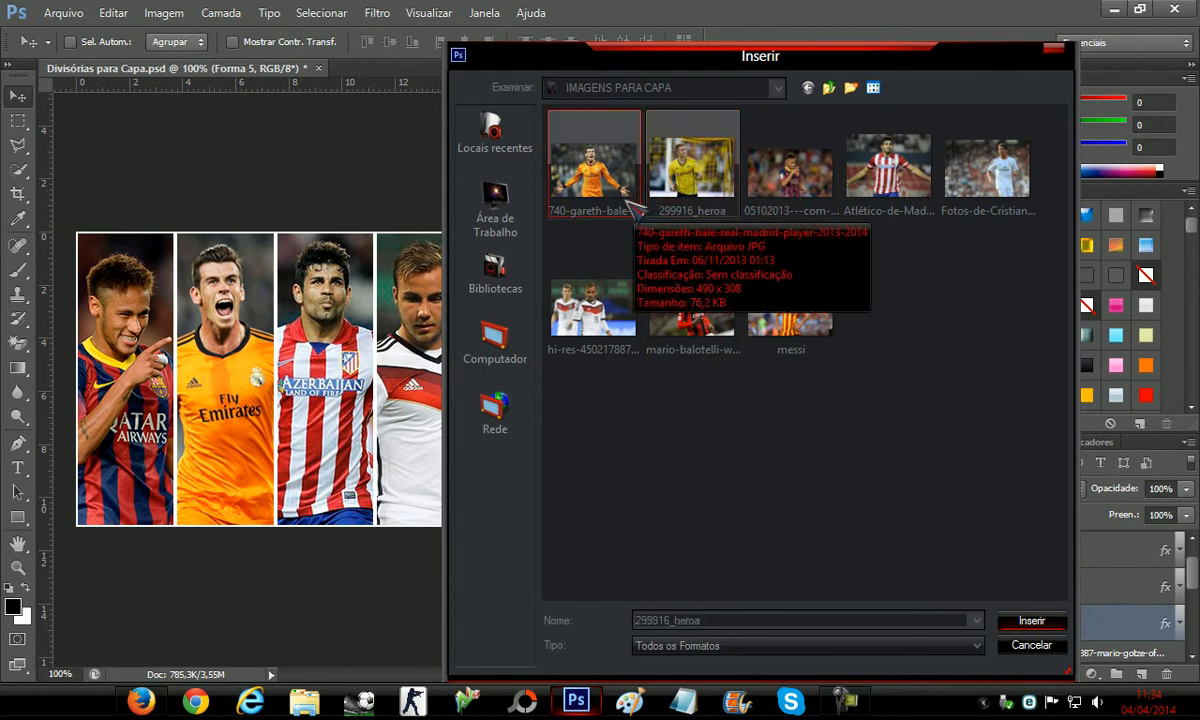
{"action": "left_click", "coordinate": [840, 700]}
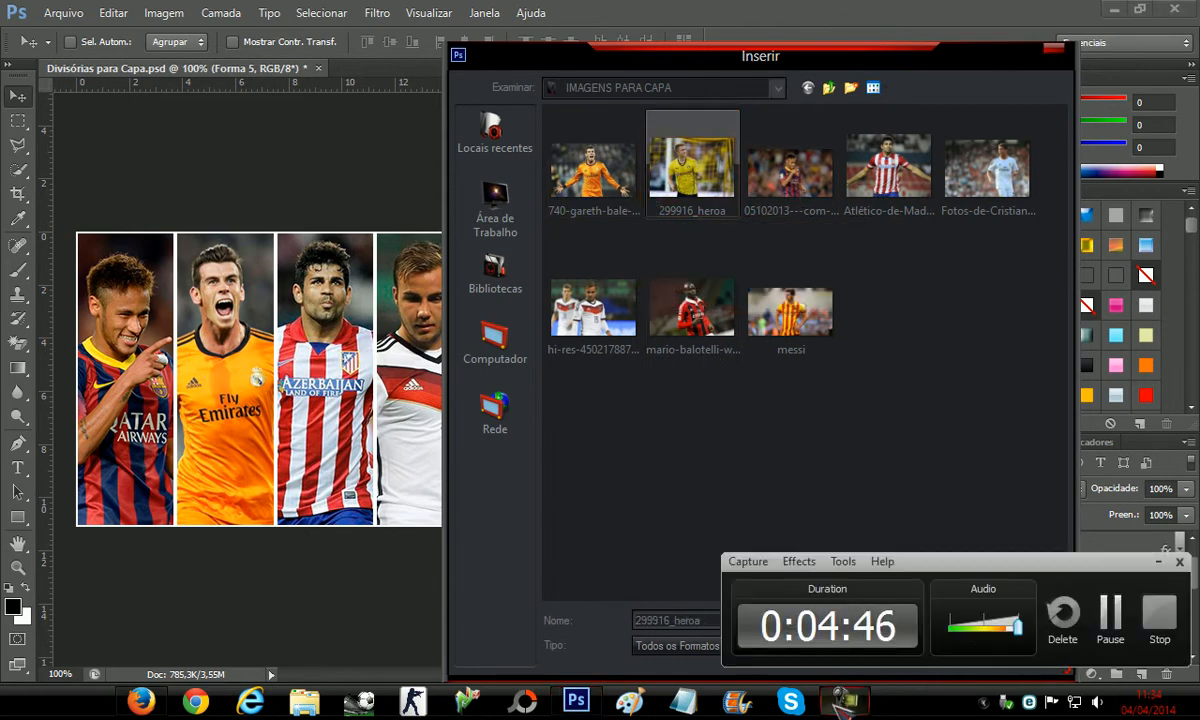
{"action": "left_click", "coordinate": [820, 698]}
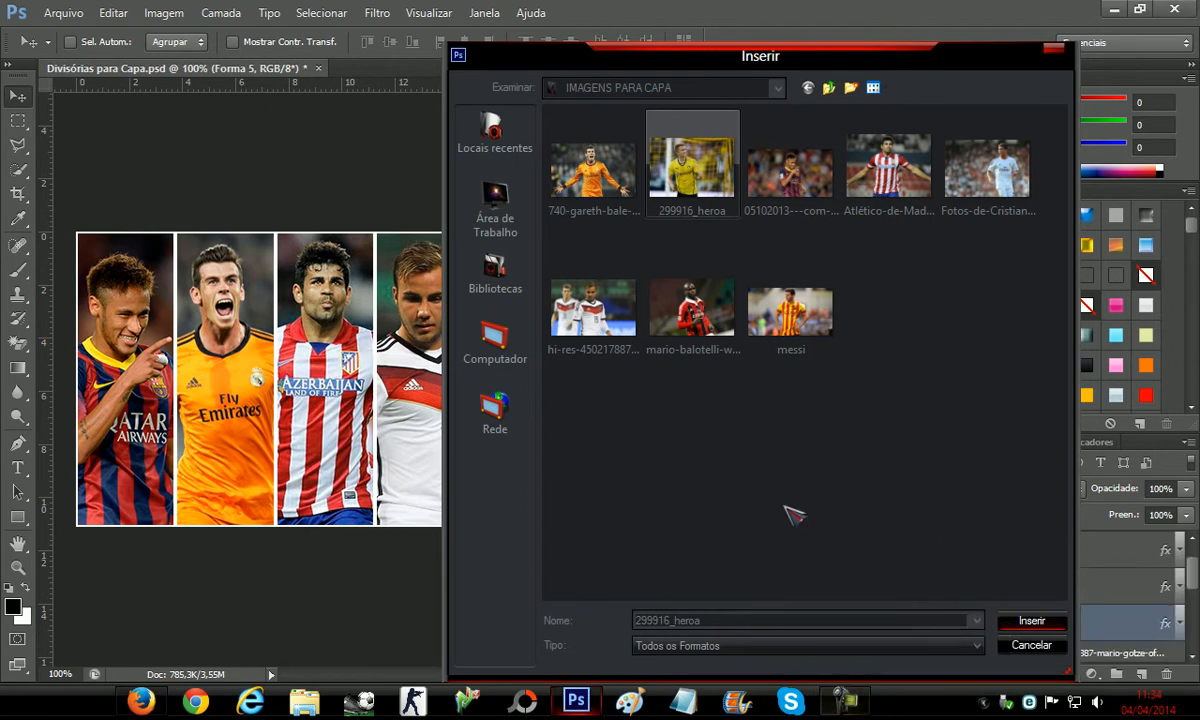
{"action": "left_click", "coordinate": [800, 315]}
{"action": "double_click", "coordinate": [818, 330]}
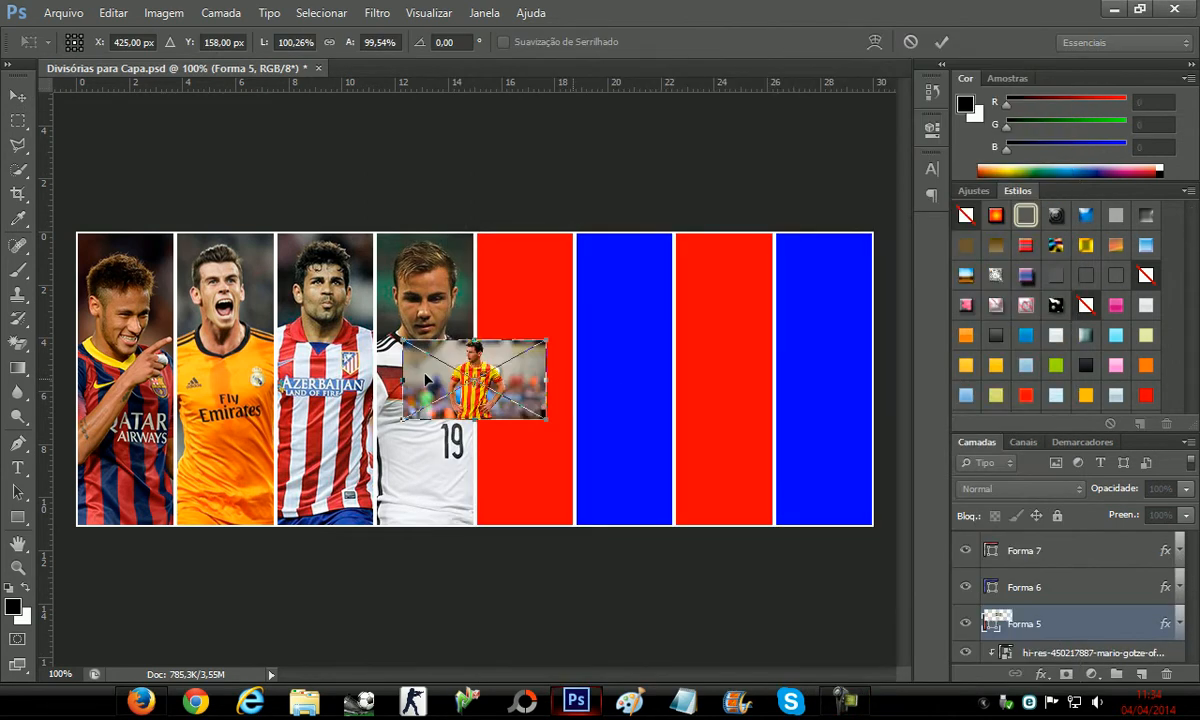
Enlarge the messi photo to the full height of the fifth panel and commit the placement
{"action": "left_click_drag", "start_coordinate": [549, 339], "coordinate": [673, 233]}
{"action": "left_click_drag", "start_coordinate": [406, 424], "coordinate": [368, 523]}
{"action": "left_click", "coordinate": [17, 96]}
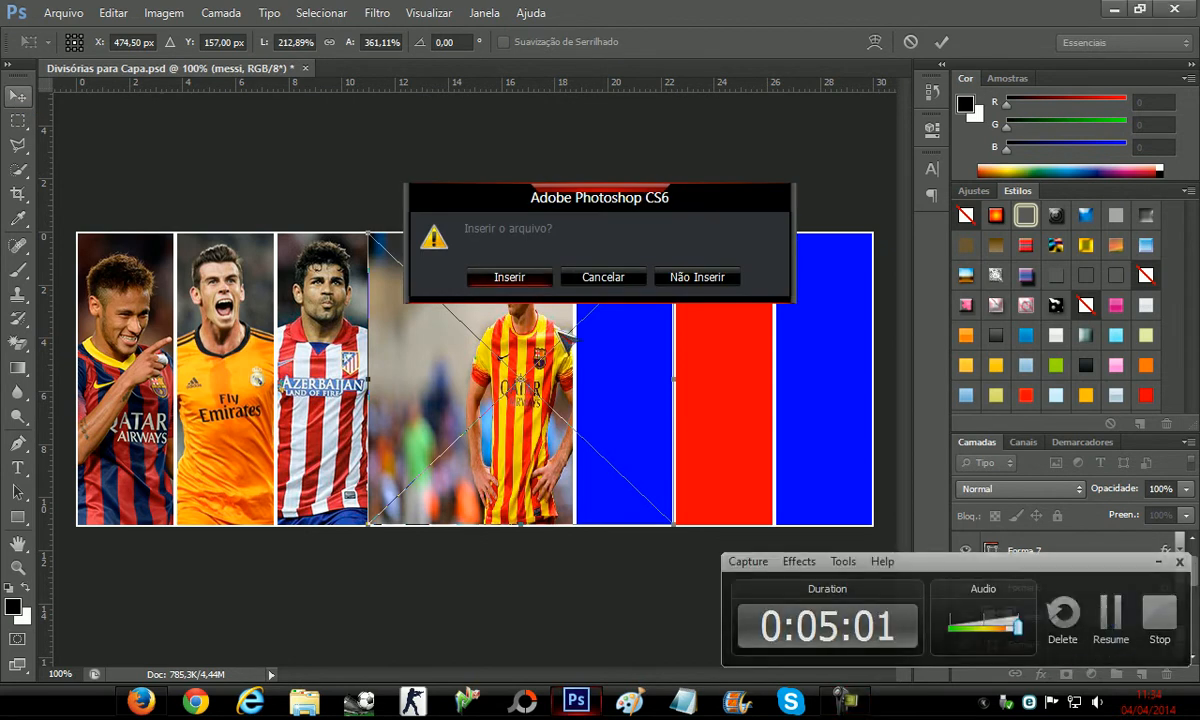
{"action": "left_click", "coordinate": [537, 281]}
Create a clipping mask from the messi photo onto Forma 5 and shift the photo slightly right inside the fifth panel
{"action": "right_click", "coordinate": [484, 366]}
{"action": "left_click", "coordinate": [683, 560]}
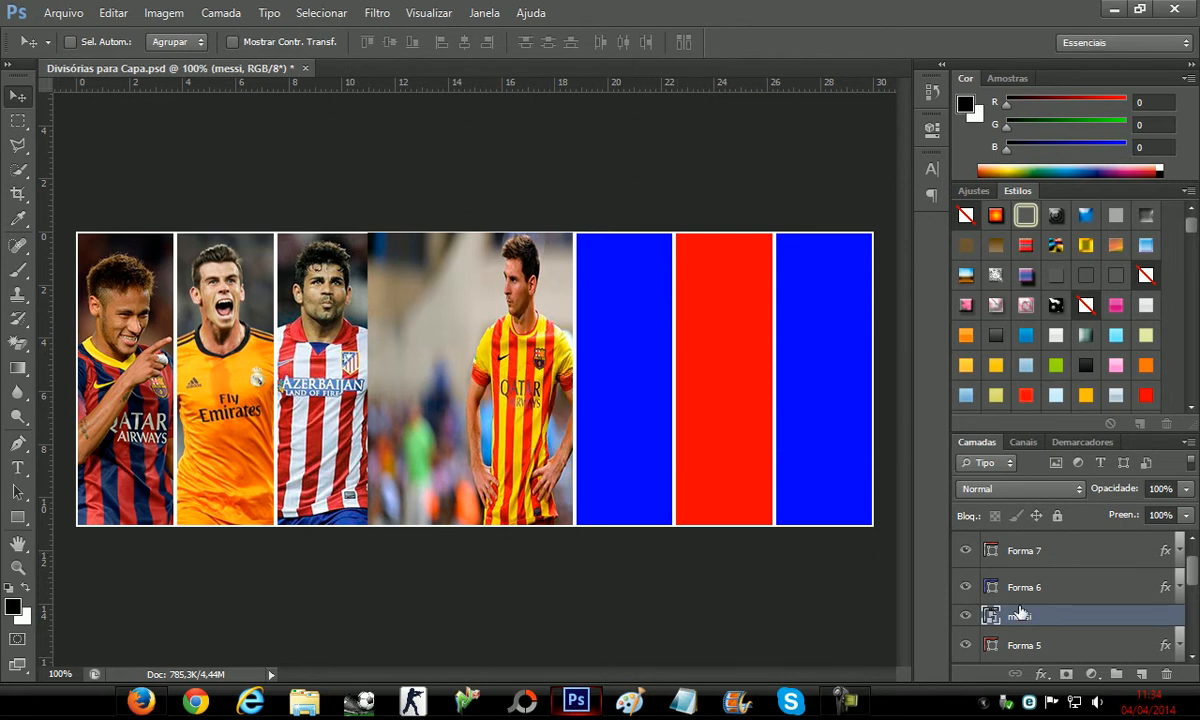
{"action": "right_click", "coordinate": [1020, 645]}
{"action": "left_click", "coordinate": [910, 640]}
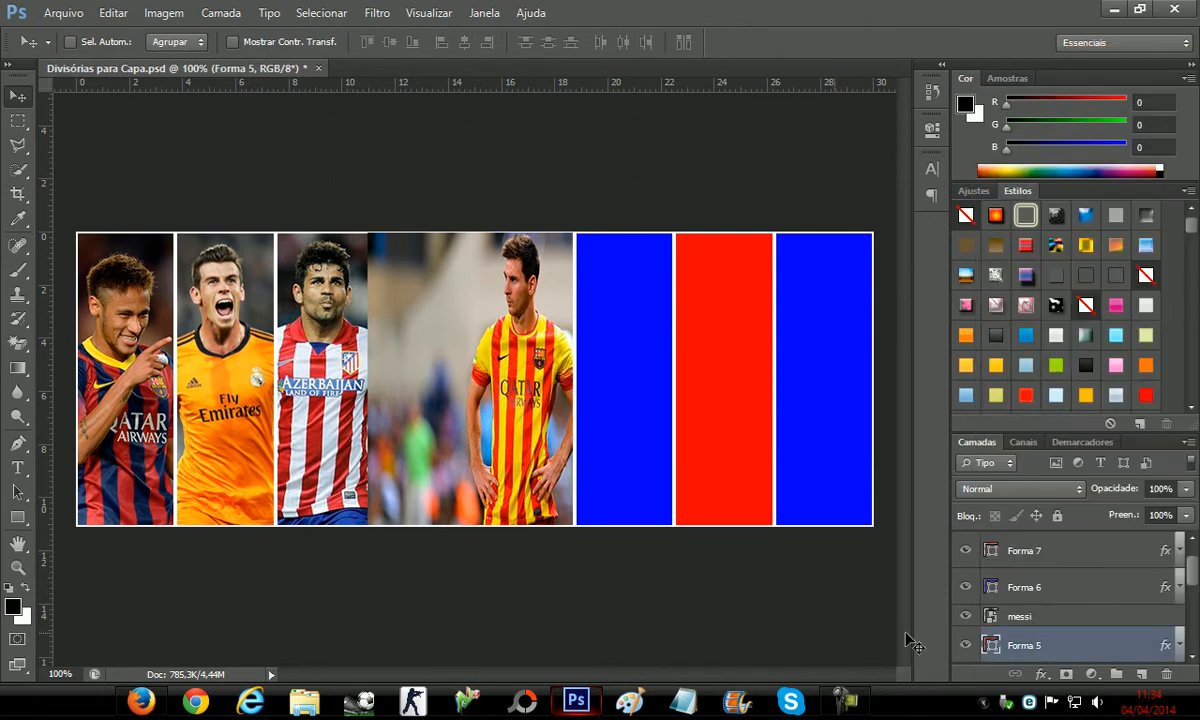
{"action": "right_click", "coordinate": [1035, 616]}
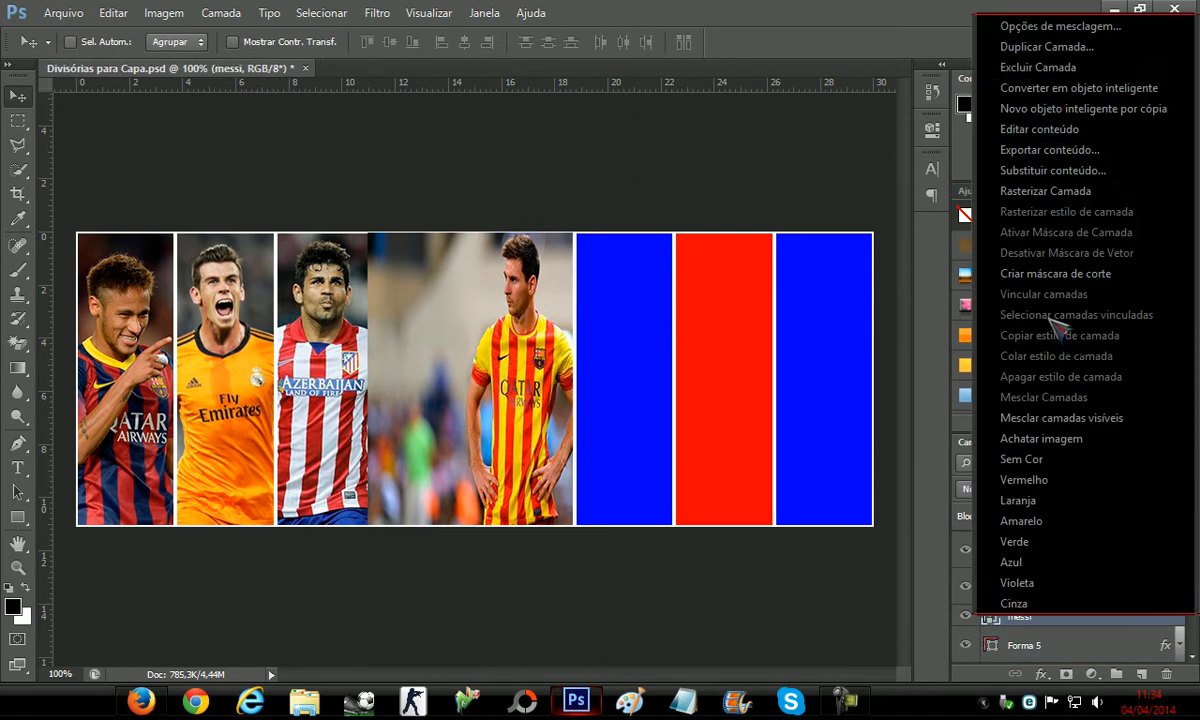
{"action": "left_click", "coordinate": [1055, 273]}
{"action": "left_click_drag", "start_coordinate": [519, 366], "coordinate": [527, 365]}
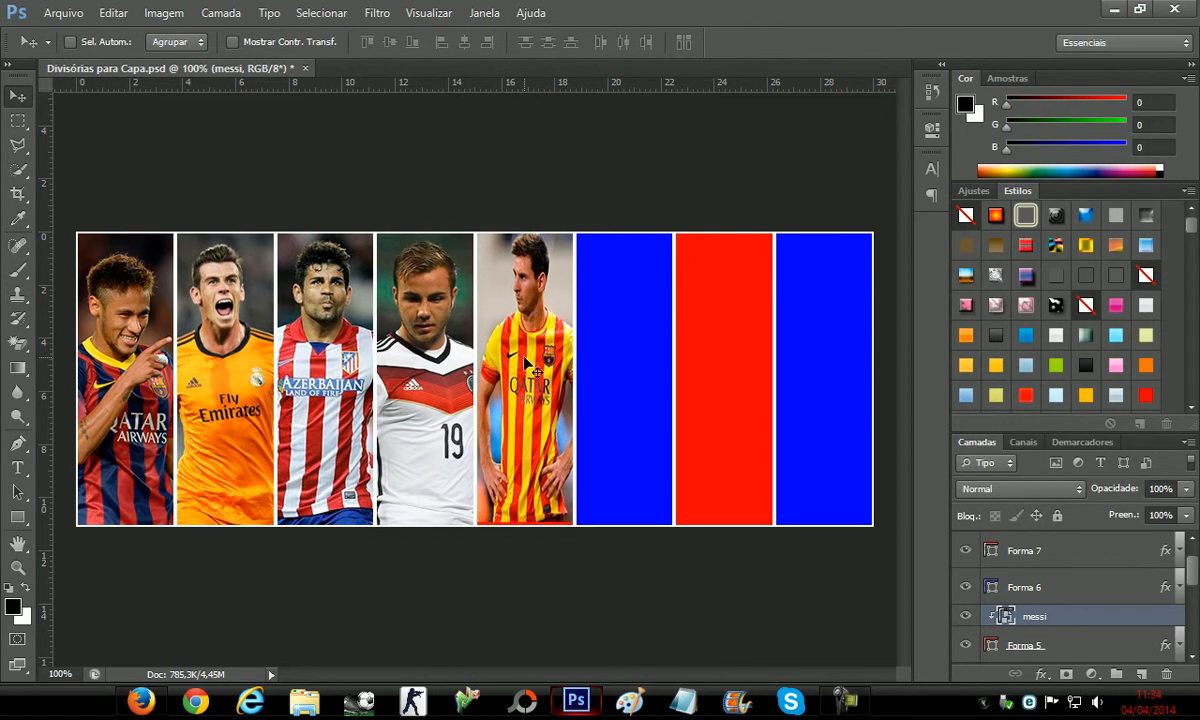
Stretch the messi photo to 232,47% width and 368,60% height so it reaches the fifth panel's lower edge, and apply the transformation
{"action": "key", "text": "ctrl+t"}
{"action": "left_click_drag", "start_coordinate": [372, 372], "coordinate": [347, 372]}
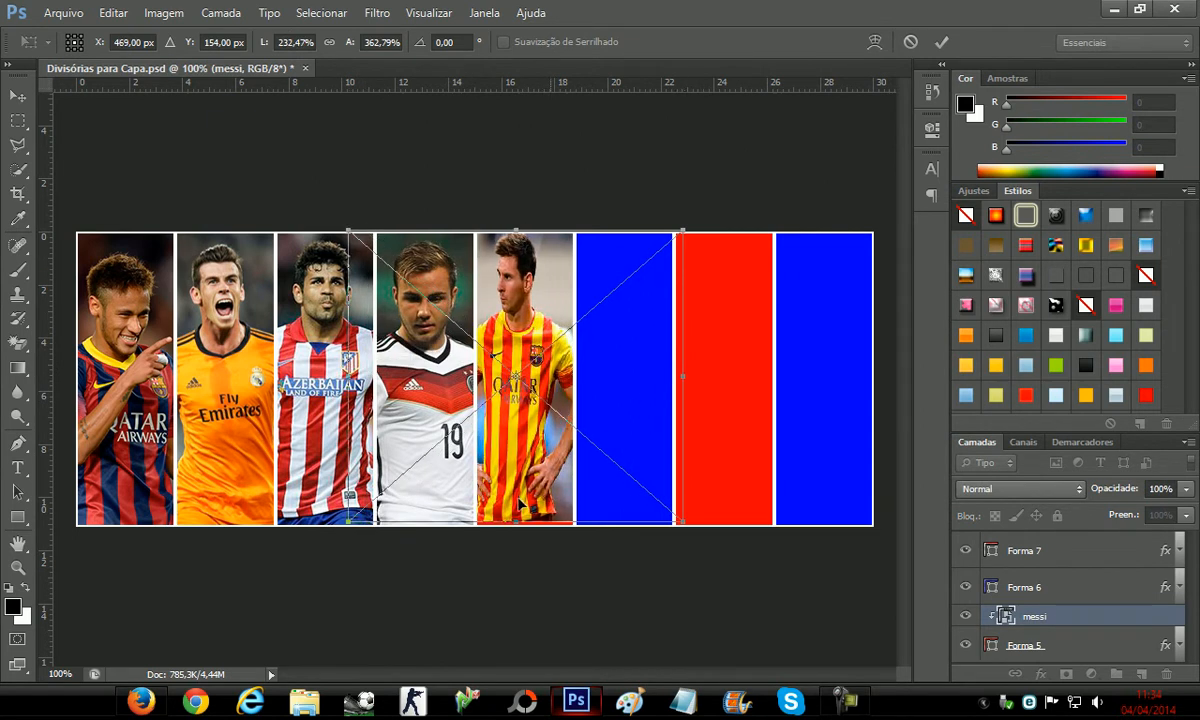
{"action": "left_click_drag", "start_coordinate": [520, 525], "coordinate": [518, 528]}
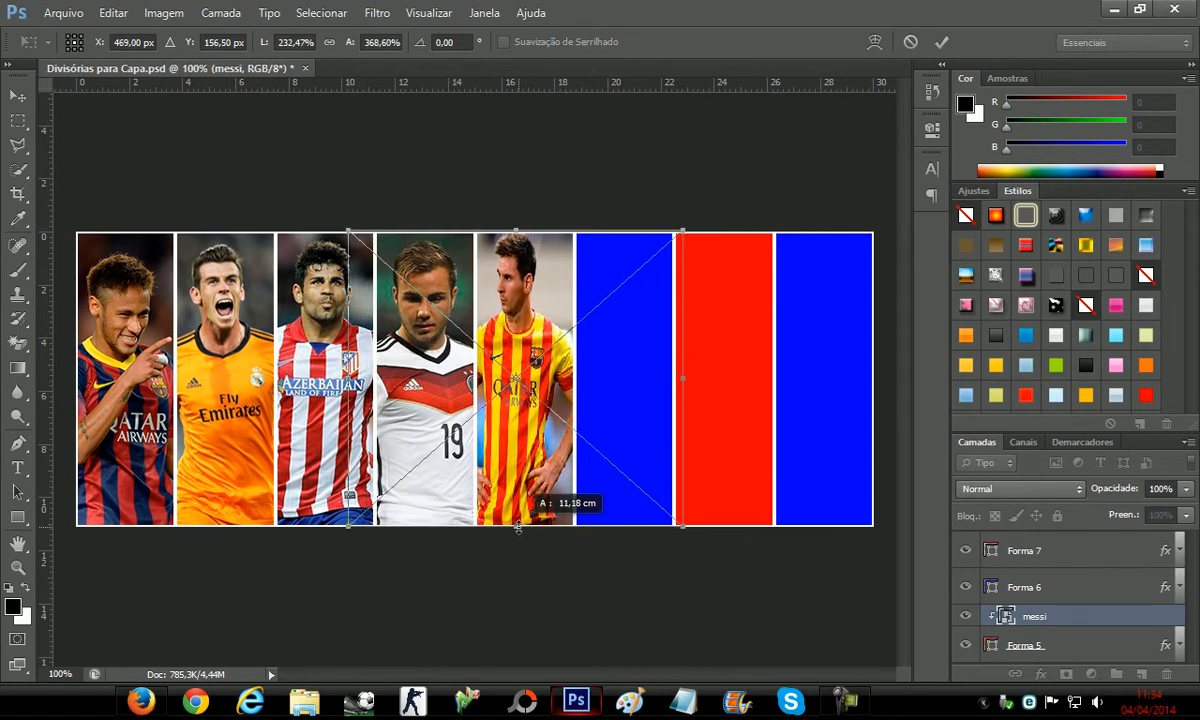
{"action": "left_click", "coordinate": [18, 95]}
{"action": "left_click", "coordinate": [505, 275]}
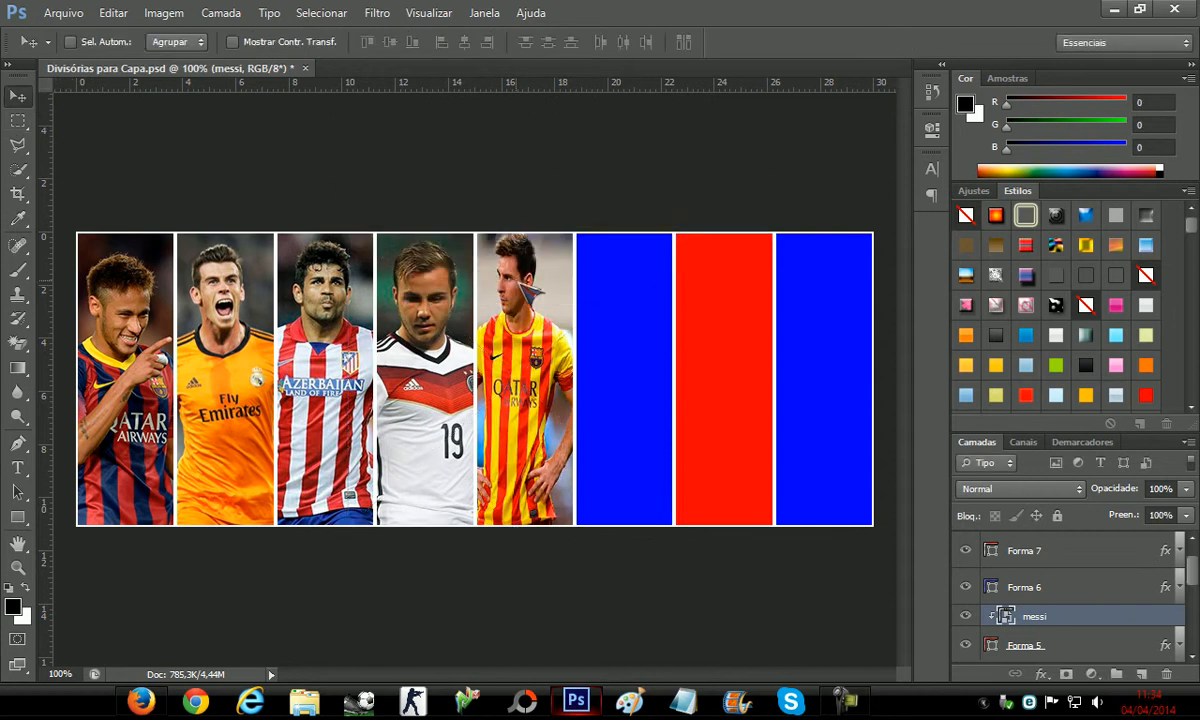
Nudge the messi photo right in small steps until the player is centred in the fifth panel
{"action": "key", "text": "Right"}
{"action": "key", "text": "Right"}
{"action": "key", "text": "Right"}
{"action": "key", "text": "Right"}
{"action": "key", "text": "Right"}
{"action": "key", "text": "Right"}
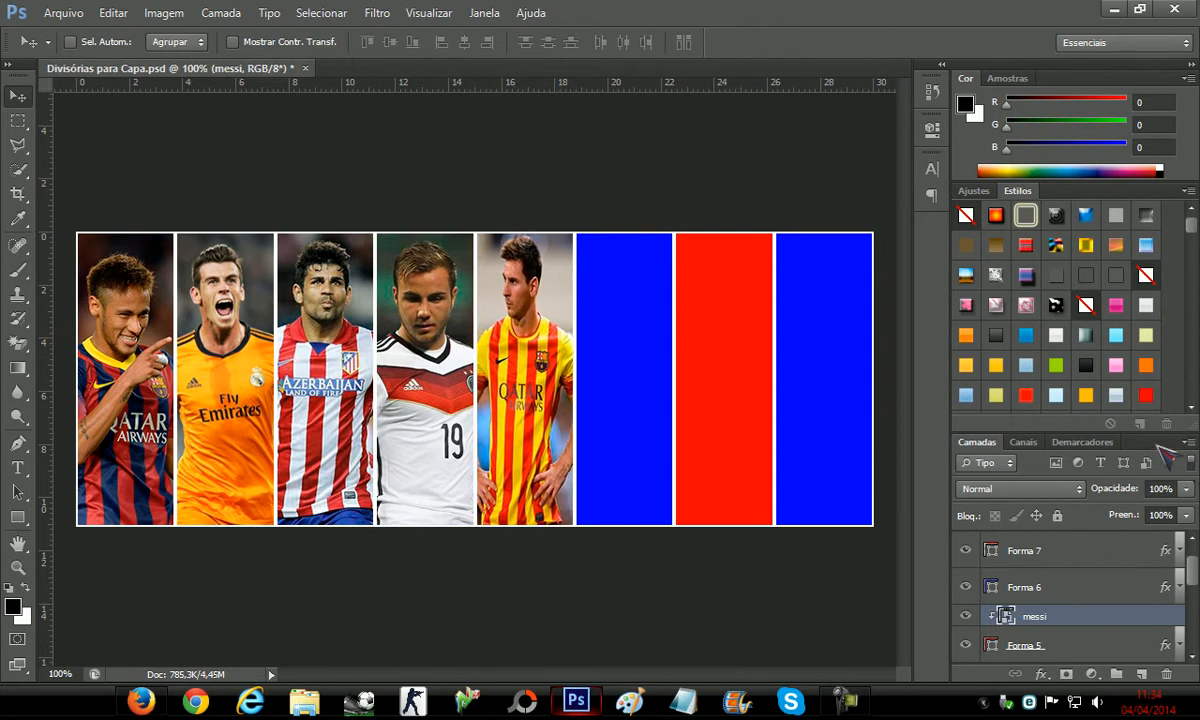
Place the mario-balotelli-wallpaper-2013 photo above the Forma 6 layer and commit the placement
{"action": "left_click", "coordinate": [1020, 587]}
{"action": "left_click", "coordinate": [62, 13]}
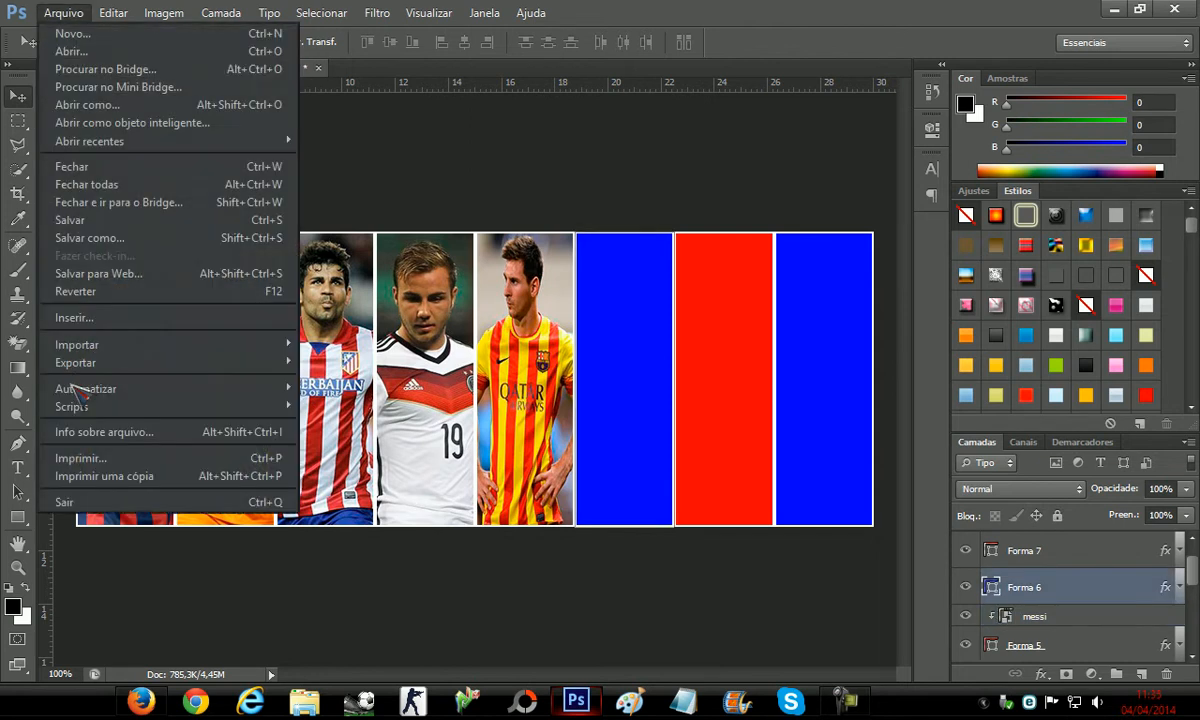
{"action": "left_click", "coordinate": [85, 318]}
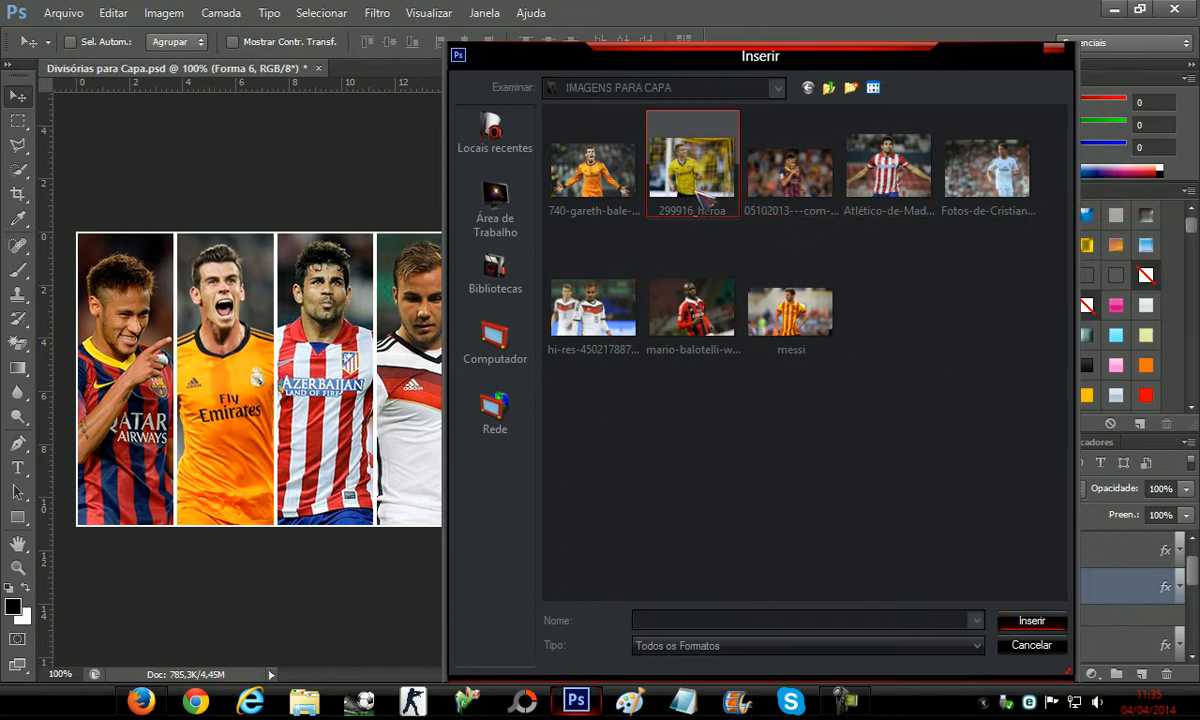
{"action": "double_click", "coordinate": [712, 308]}
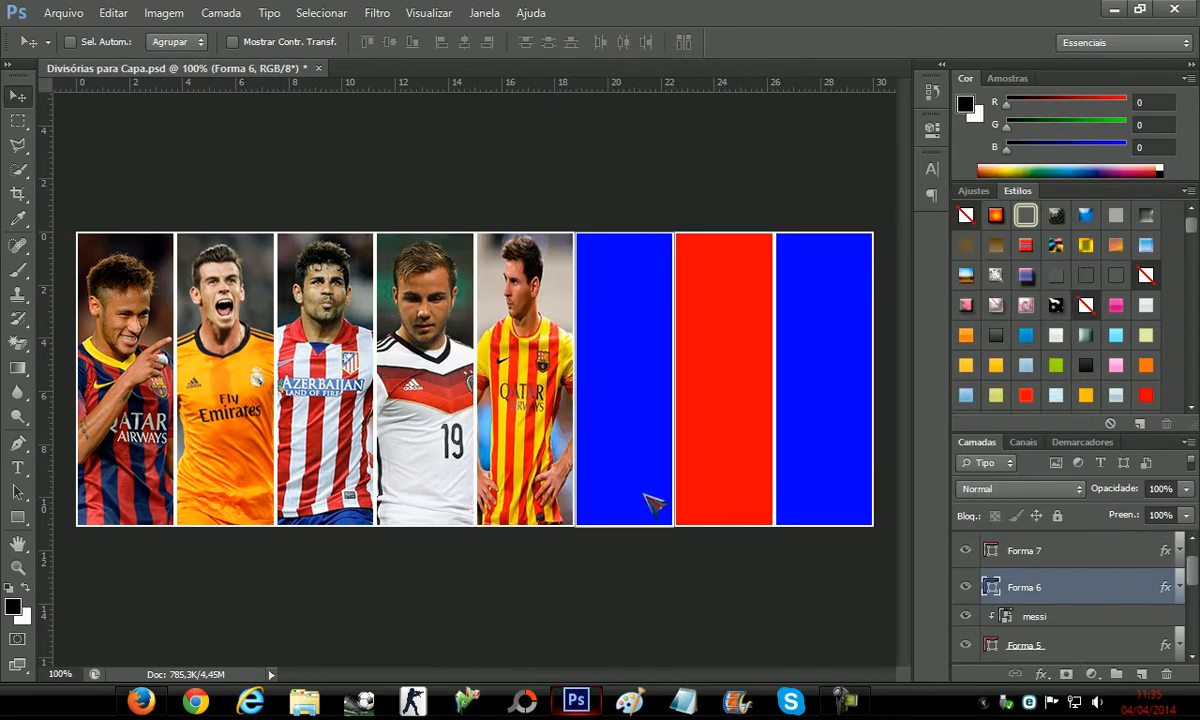
{"action": "left_click", "coordinate": [564, 288]}
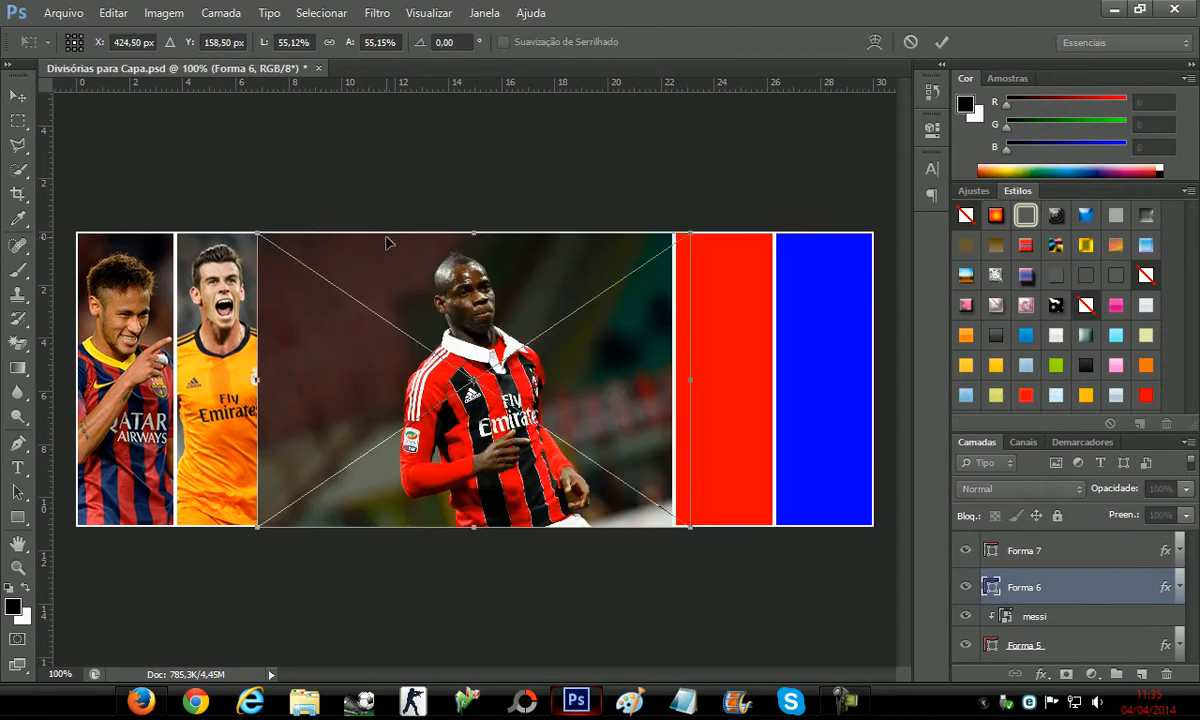
{"action": "left_click", "coordinate": [18, 95]}
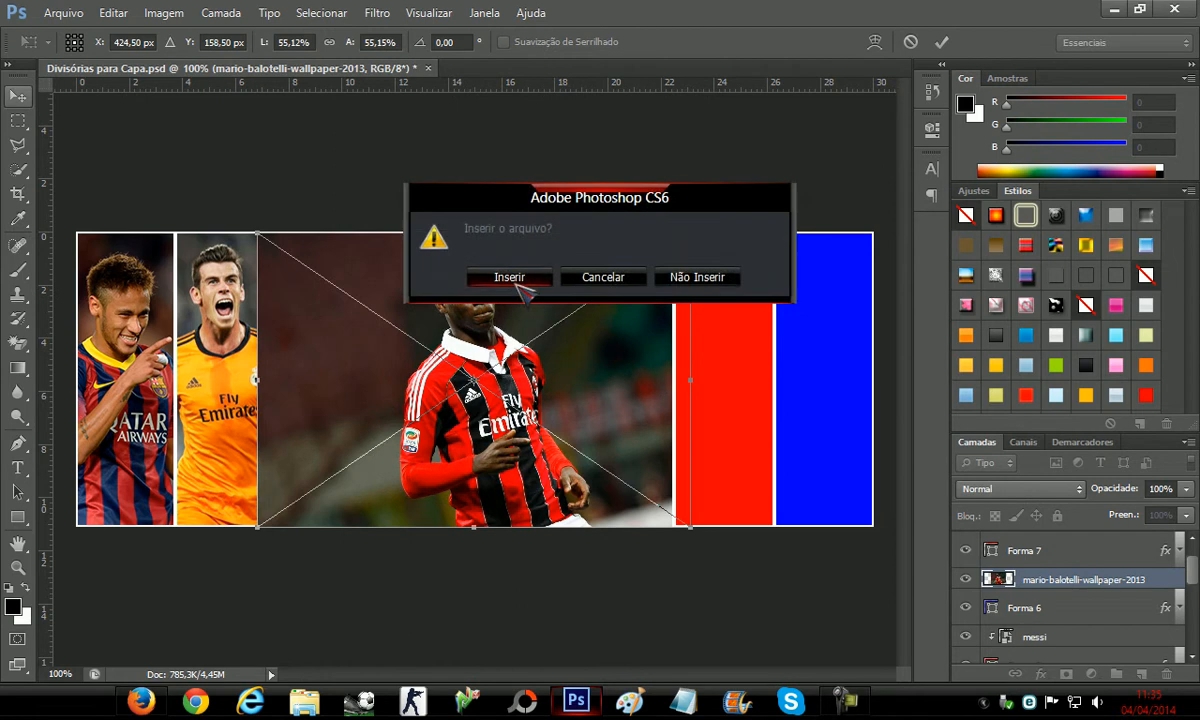
{"action": "left_click", "coordinate": [505, 273]}
Move the Balotelli photo over the sixth panel, clip it to Forma 6 and fine-tune the player's position
{"action": "left_click_drag", "start_coordinate": [540, 389], "coordinate": [693, 378]}
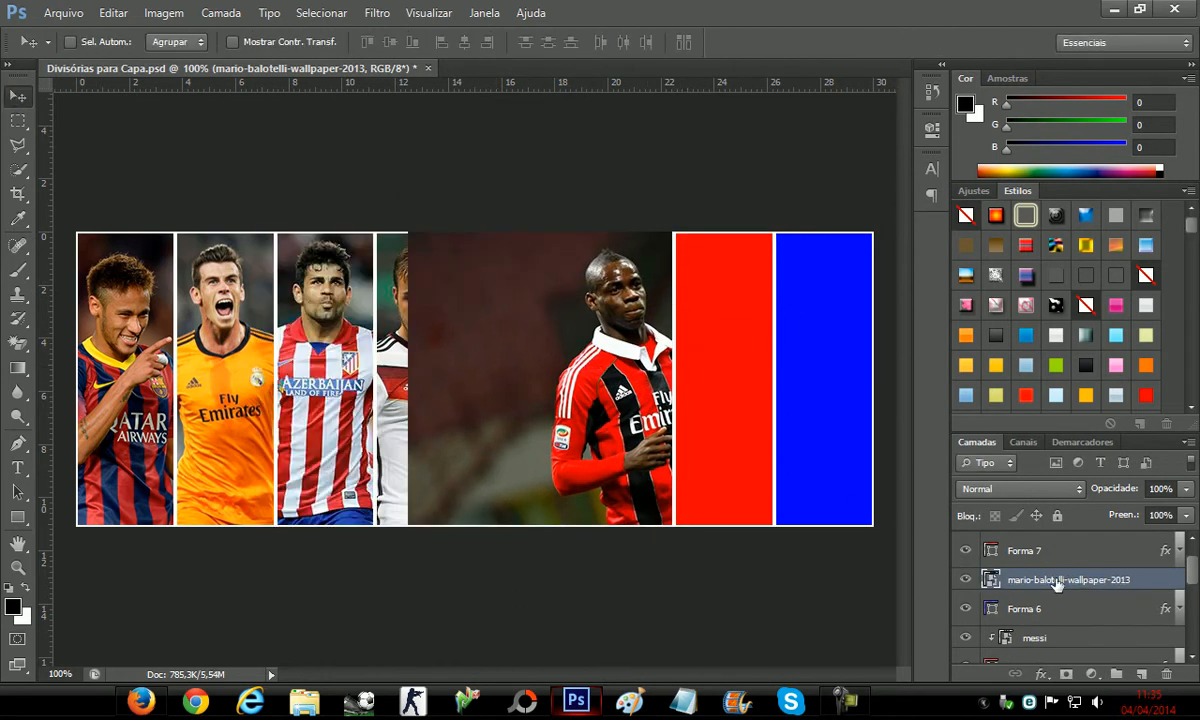
{"action": "right_click", "coordinate": [1057, 583]}
{"action": "left_click", "coordinate": [900, 340]}
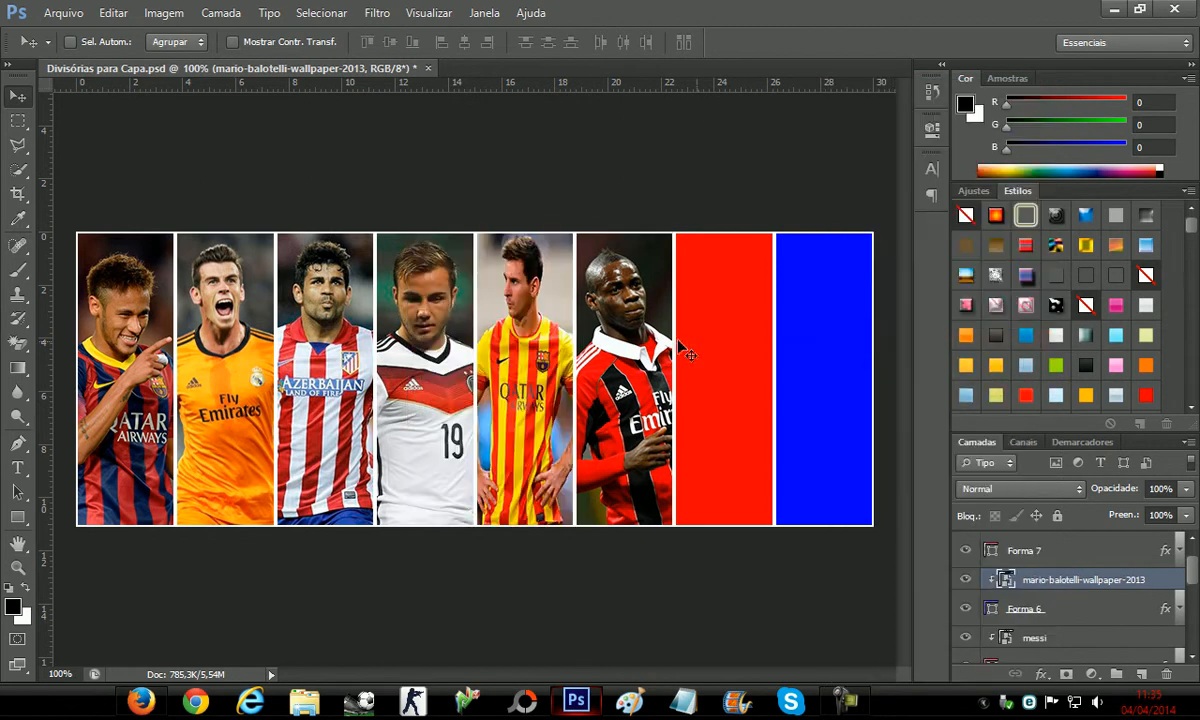
{"action": "left_click_drag", "start_coordinate": [627, 354], "coordinate": [632, 352]}
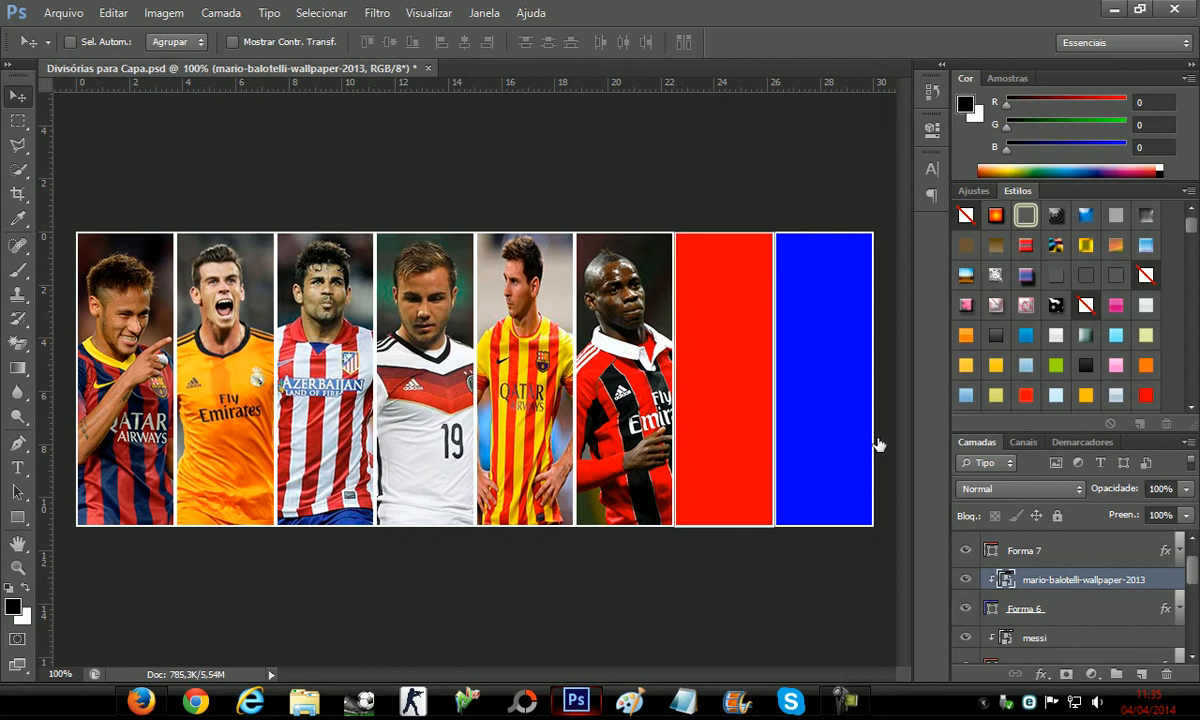
Place the 299916_heroa photo from IMAGENS PARA CAPA into the document above the Forma 7 layer
{"action": "left_click", "coordinate": [1055, 552]}
{"action": "left_click", "coordinate": [58, 14]}
{"action": "left_click", "coordinate": [60, 311]}
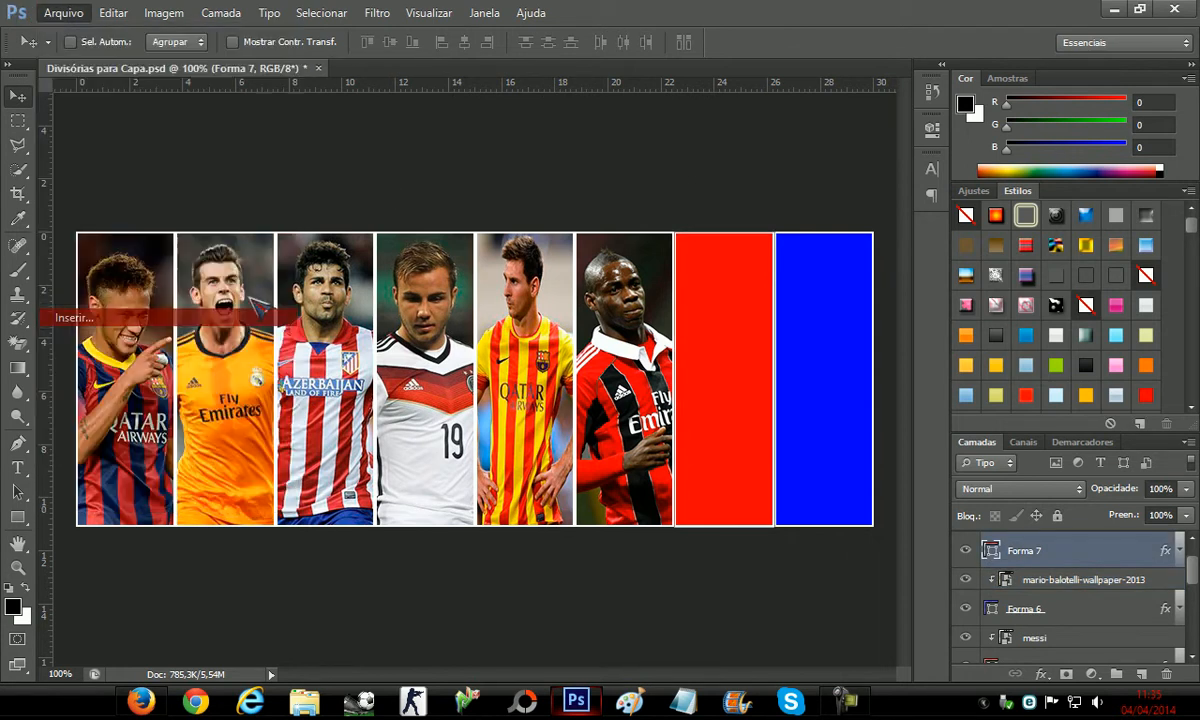
{"action": "left_click", "coordinate": [880, 163]}
{"action": "left_click", "coordinate": [984, 165]}
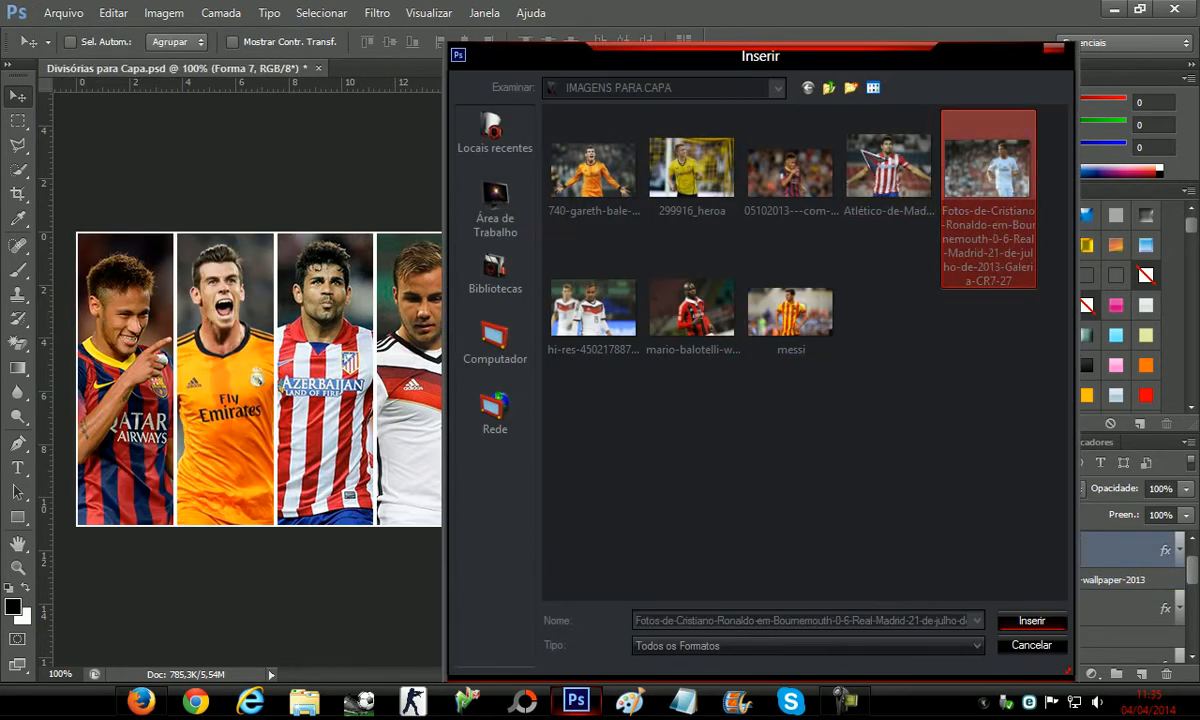
{"action": "left_click", "coordinate": [795, 163]}
{"action": "left_click", "coordinate": [690, 305]}
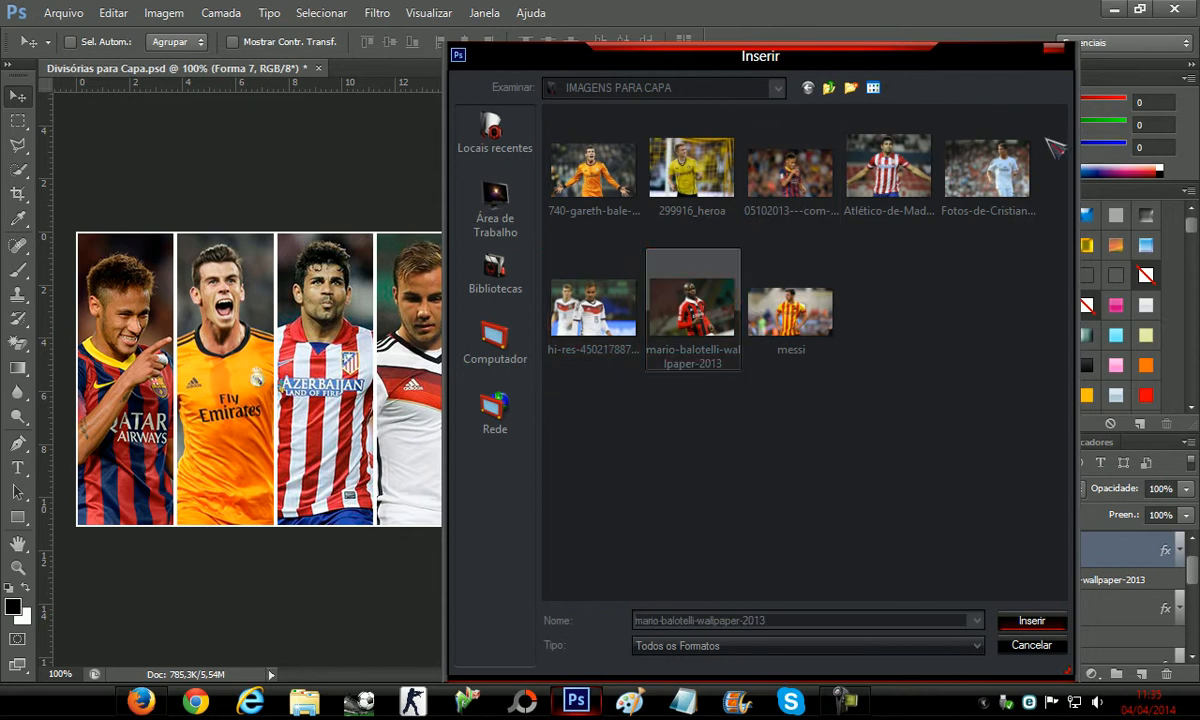
{"action": "left_click", "coordinate": [986, 165]}
{"action": "left_click", "coordinate": [694, 137]}
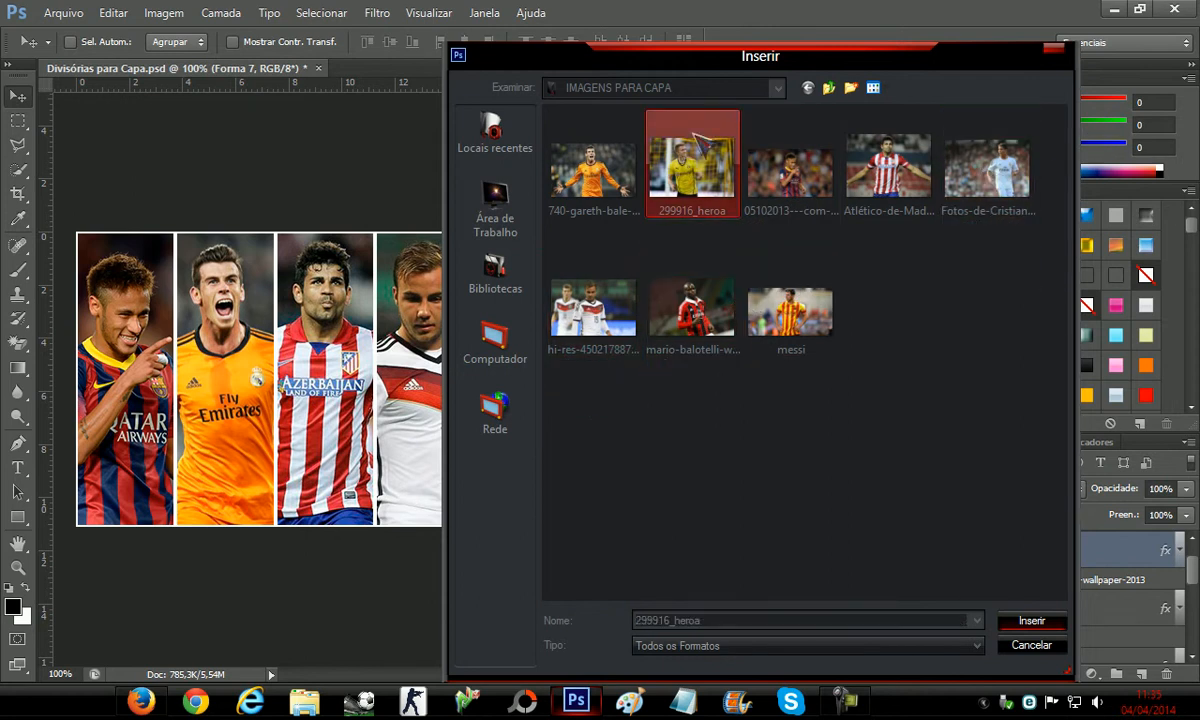
{"action": "left_click_drag", "start_coordinate": [808, 60], "coordinate": [765, 18]}
{"action": "left_click", "coordinate": [982, 621]}
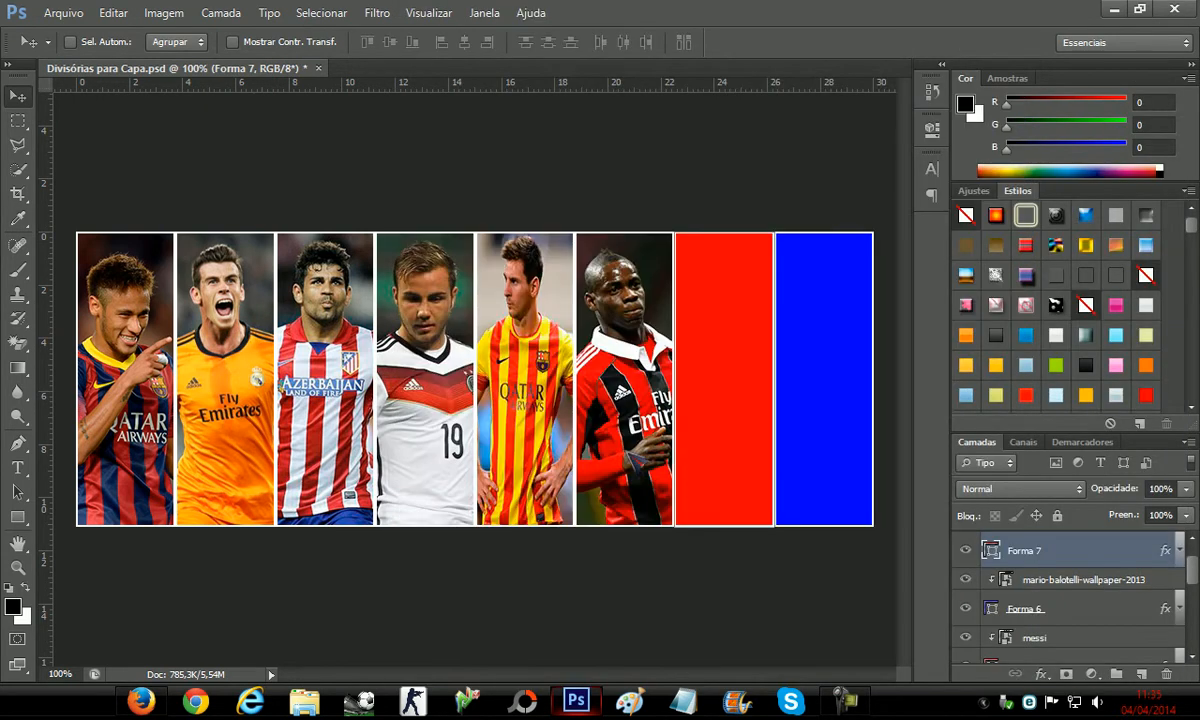
Move the 299916_heroa photo over the seventh panel, commit the placement and clip it to Forma 7
{"action": "left_click_drag", "start_coordinate": [646, 405], "coordinate": [750, 370]}
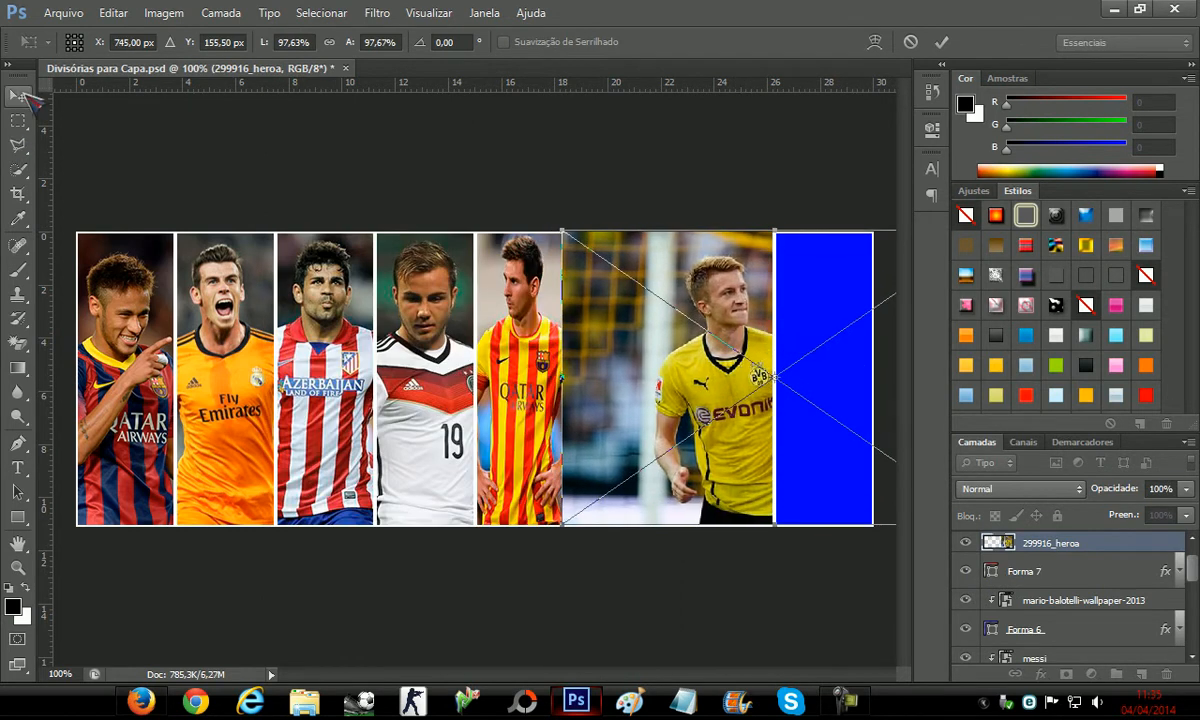
{"action": "left_click", "coordinate": [20, 97]}
{"action": "left_click", "coordinate": [505, 271]}
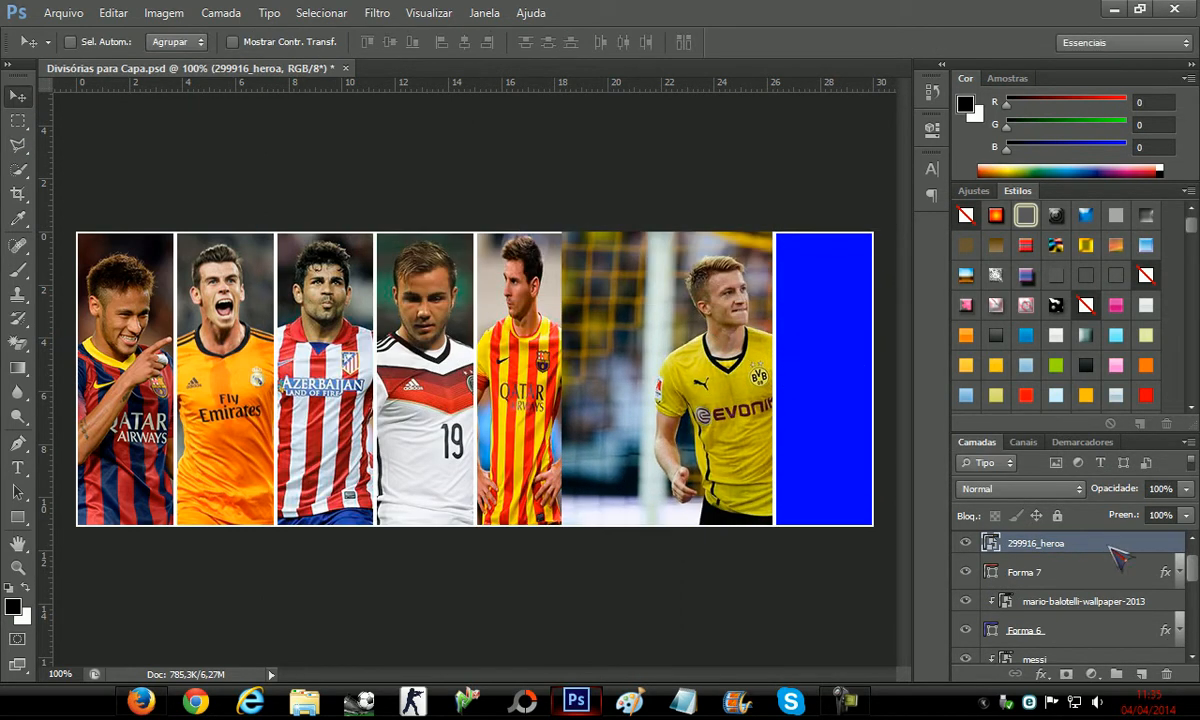
{"action": "right_click", "coordinate": [1122, 556]}
{"action": "left_click", "coordinate": [954, 336]}
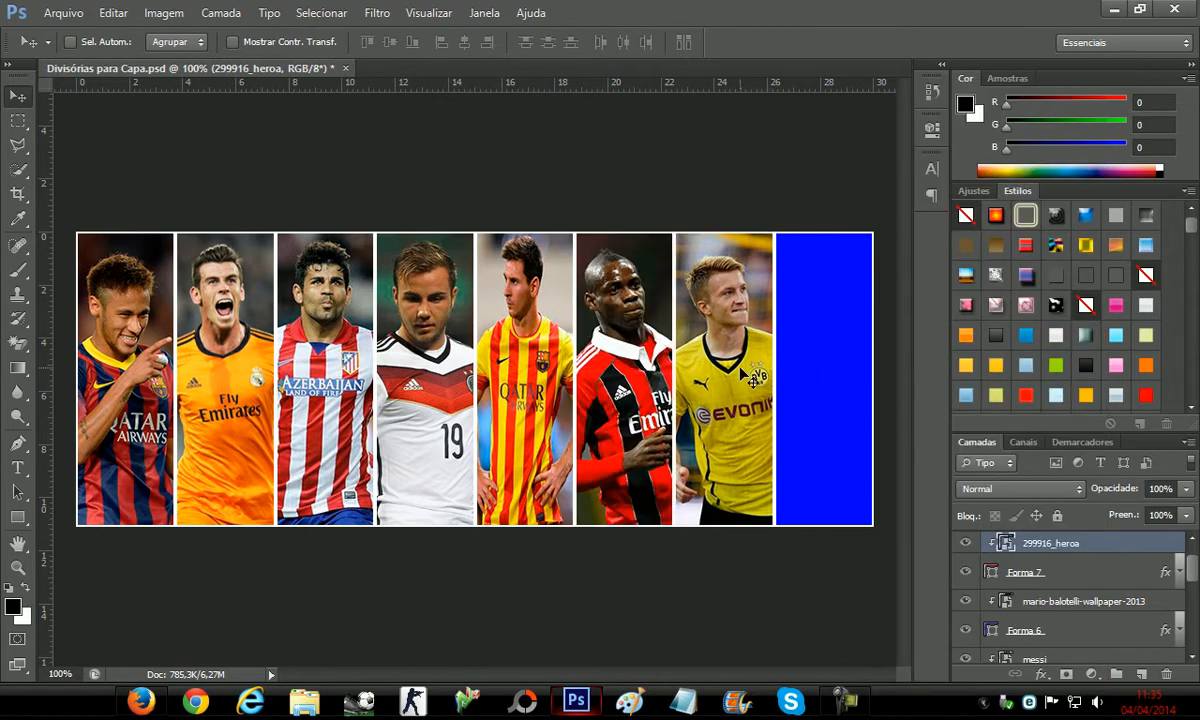
Place the Fotos-de-Cristiano-Ronaldo photo from IMAGENS PARA CAPA above the Forma 8 layer
{"action": "left_click", "coordinate": [88, 14]}
{"action": "left_click", "coordinate": [1022, 582]}
{"action": "scroll", "coordinate": [1022, 582], "scroll_direction": "up", "scroll_amount": 1}
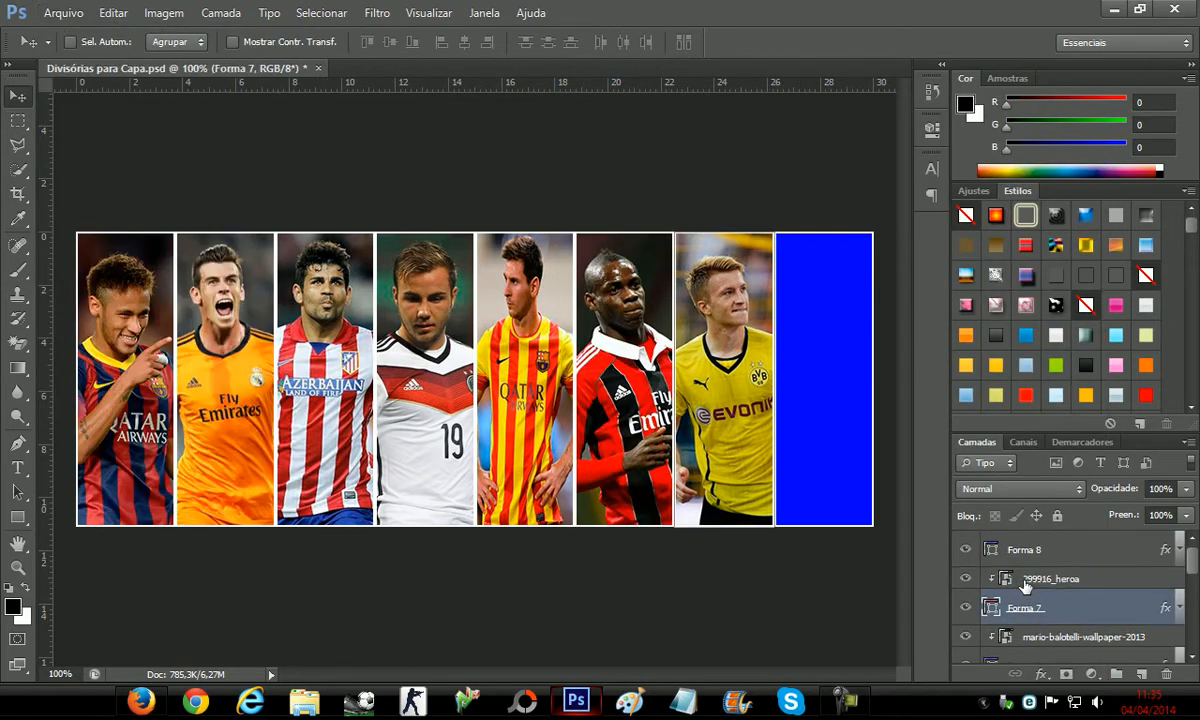
{"action": "left_click", "coordinate": [1033, 556]}
{"action": "left_click", "coordinate": [72, 12]}
{"action": "left_click", "coordinate": [80, 311]}
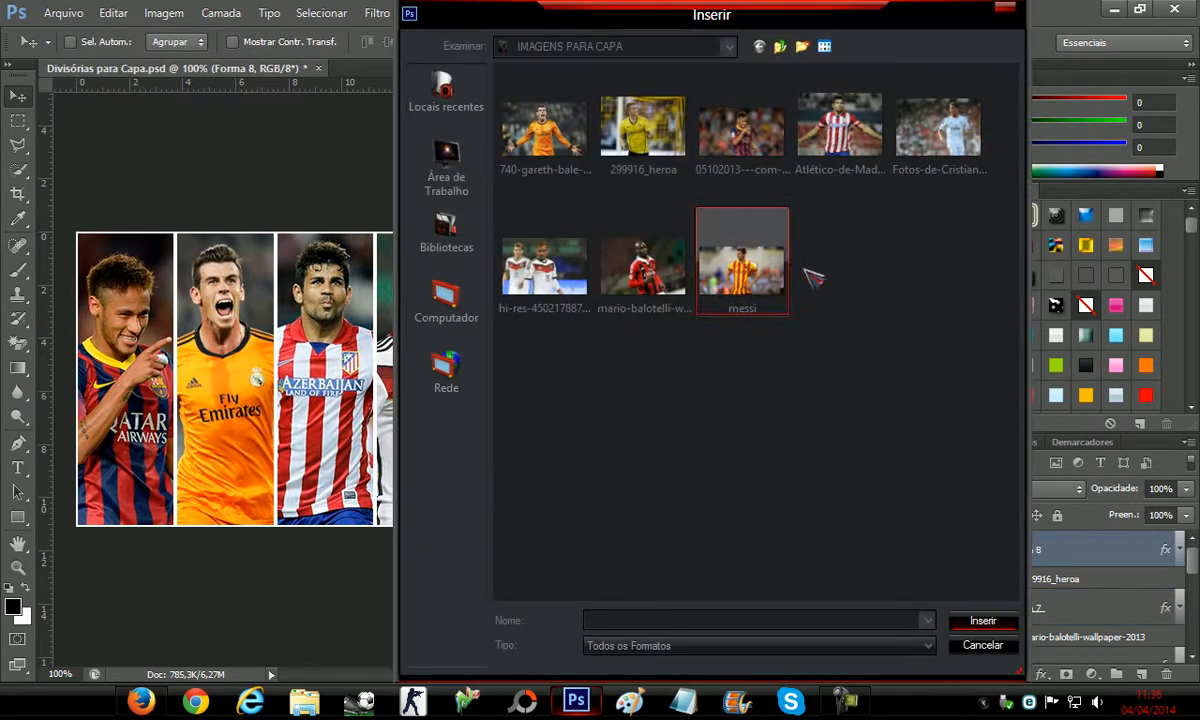
{"action": "double_click", "coordinate": [938, 127]}
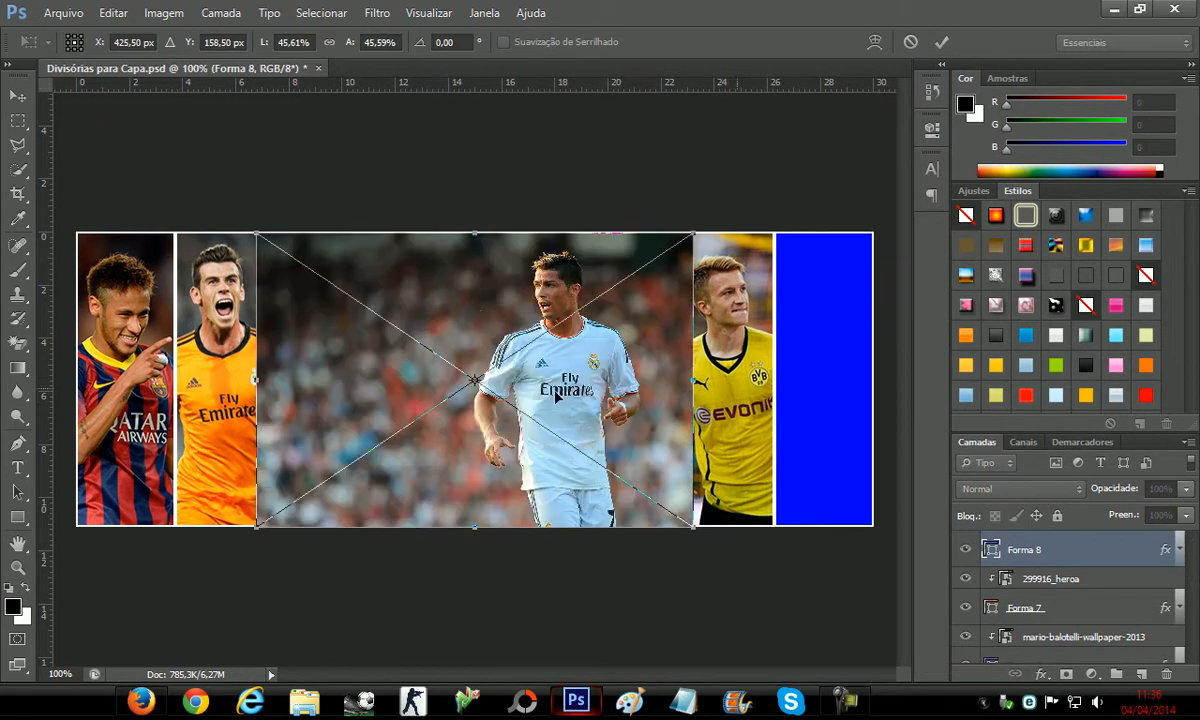
Move the Cristiano Ronaldo photo over the eighth panel, commit the placement, clip it to Forma 8 and centre the player
{"action": "left_click_drag", "start_coordinate": [517, 398], "coordinate": [733, 398]}
{"action": "left_click", "coordinate": [18, 97]}
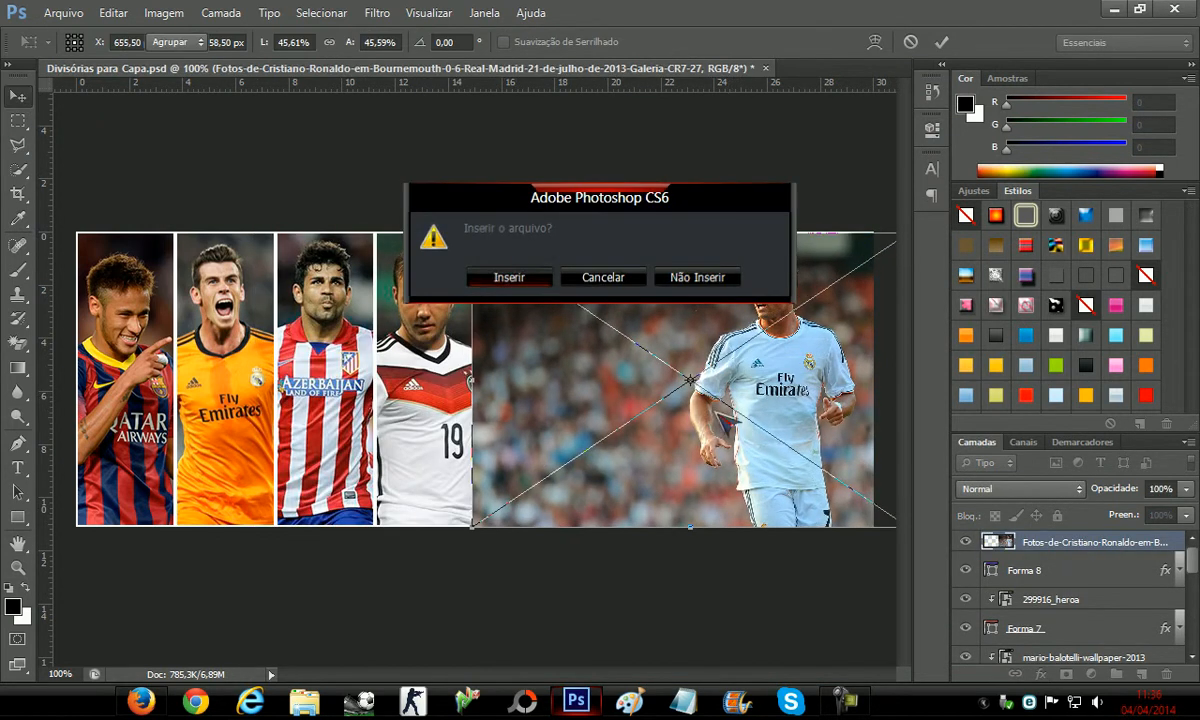
{"action": "left_click", "coordinate": [497, 277]}
{"action": "right_click", "coordinate": [1032, 543]}
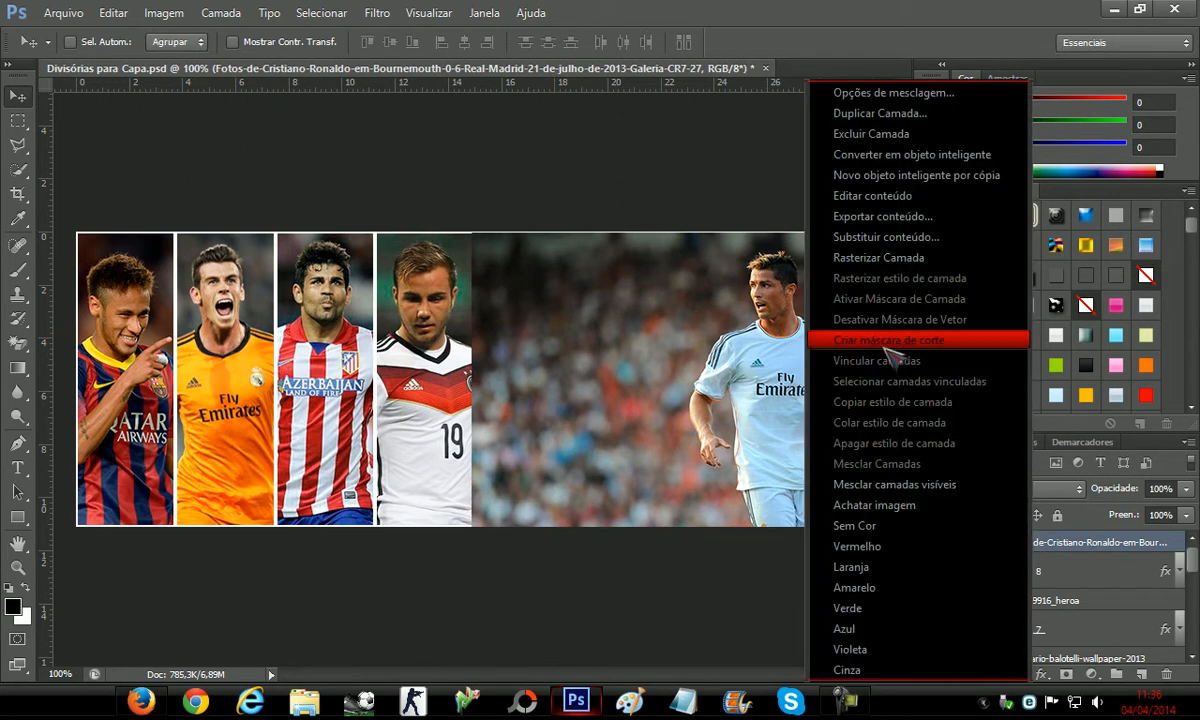
{"action": "left_click", "coordinate": [885, 341]}
{"action": "left_click_drag", "start_coordinate": [836, 414], "coordinate": [868, 411]}
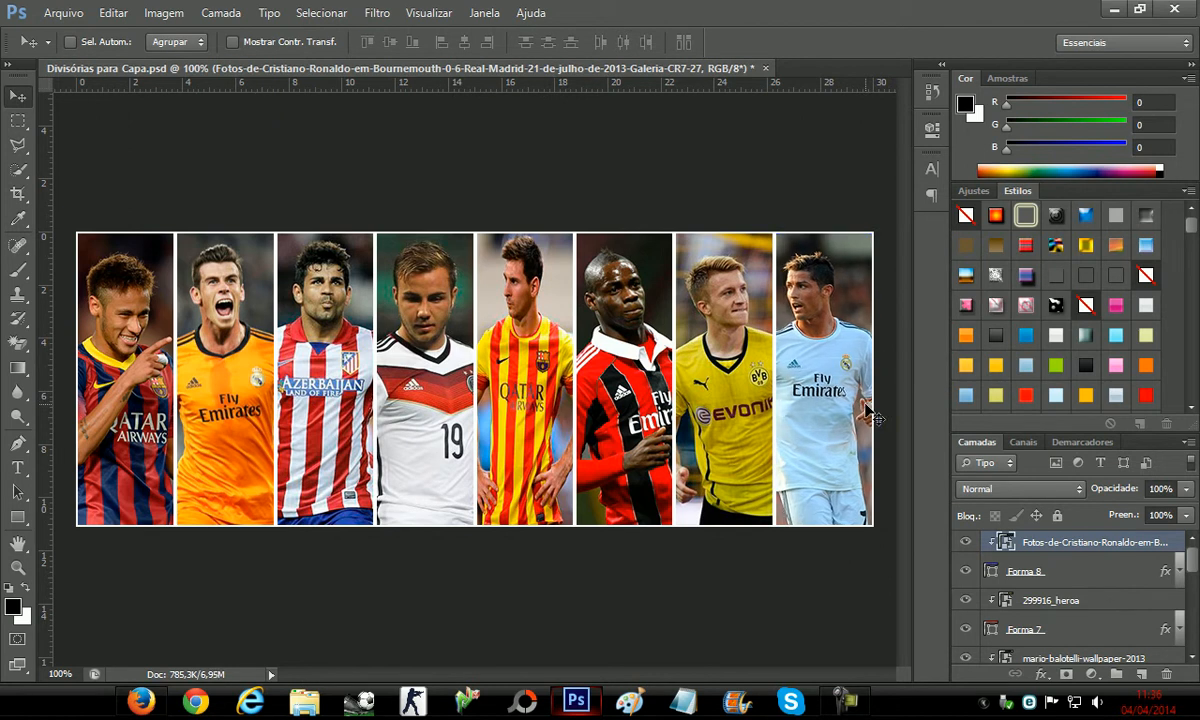
{"action": "left_click", "coordinate": [60, 13]}
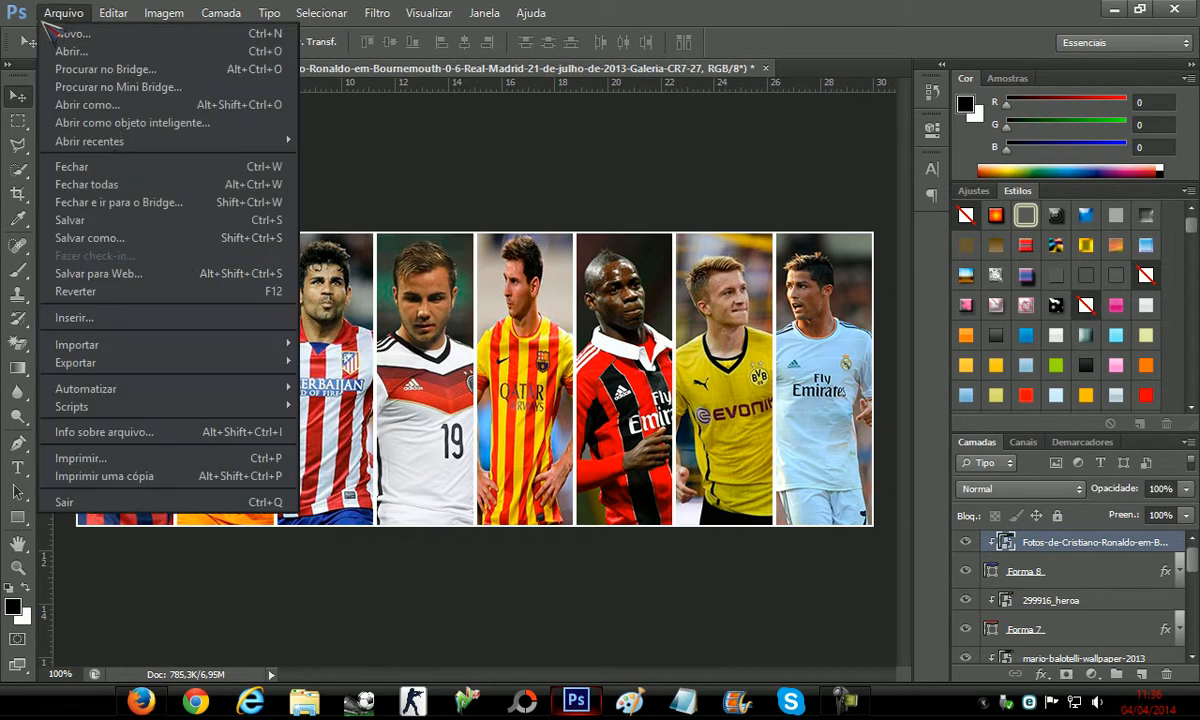
{"action": "left_click", "coordinate": [446, 204]}
{"action": "left_click", "coordinate": [18, 12]}
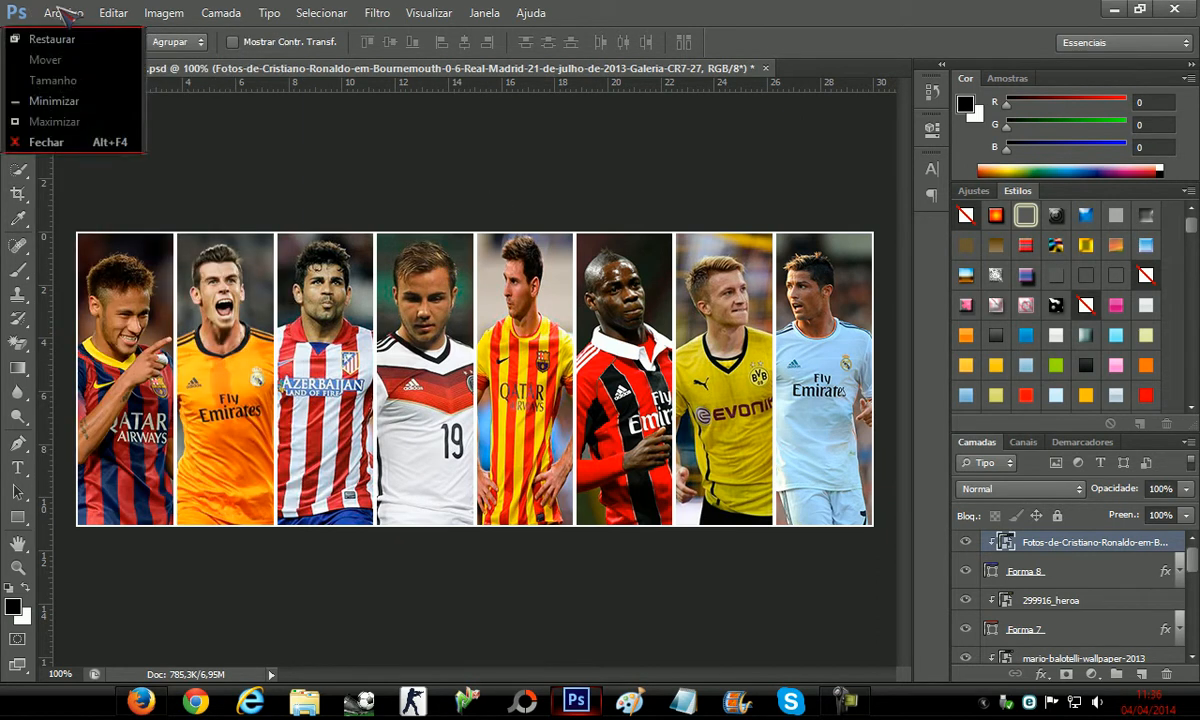
{"action": "left_click", "coordinate": [60, 12]}
{"action": "left_click", "coordinate": [474, 143]}
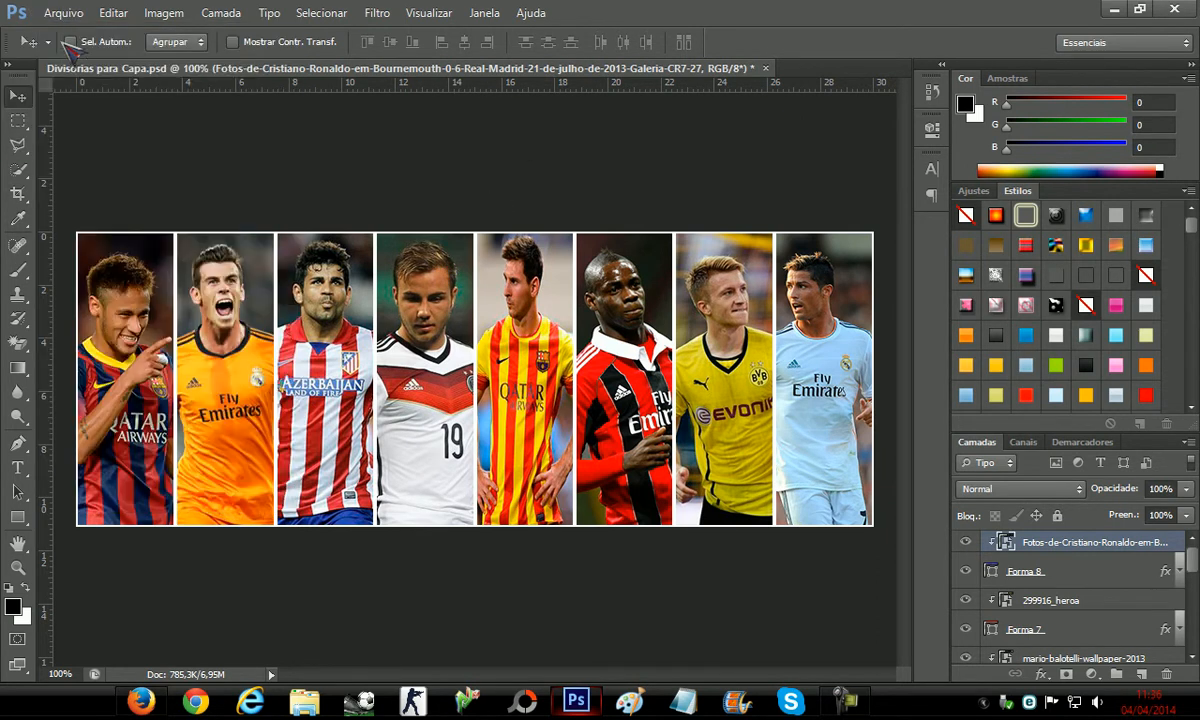
Open El Shaarawy.psd from the cover PSD folder on the desktop
{"action": "left_click", "coordinate": [62, 13]}
{"action": "left_click", "coordinate": [75, 51]}
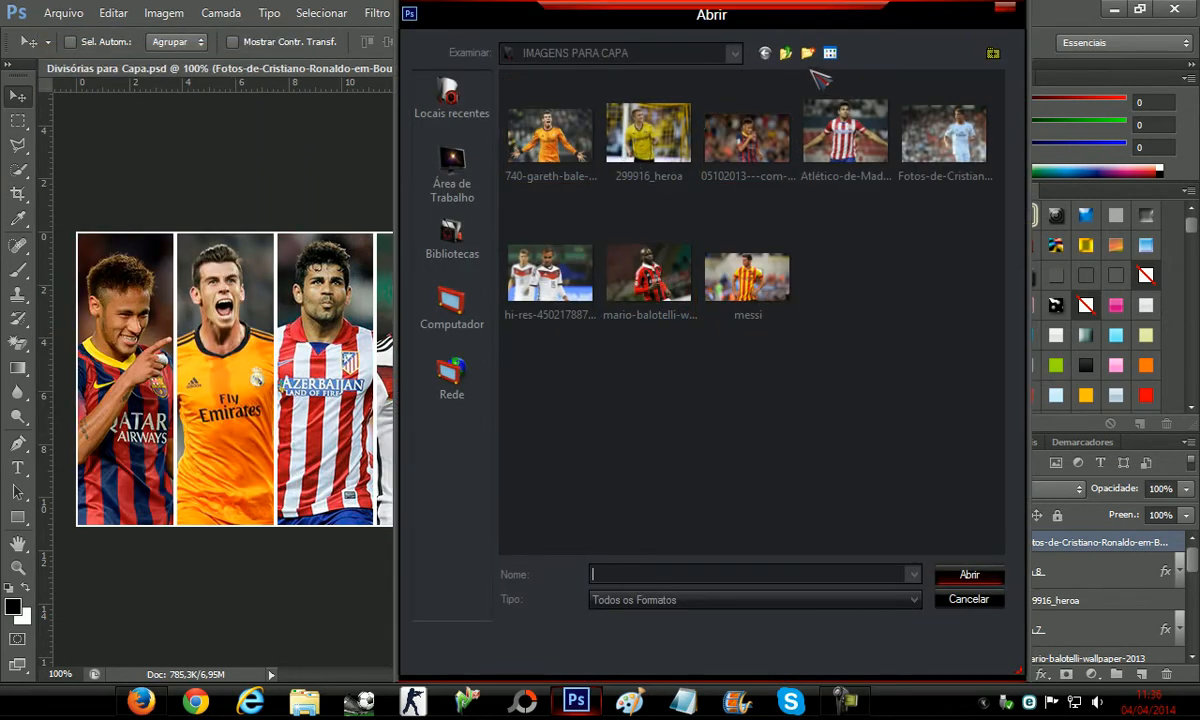
{"action": "left_click", "coordinate": [472, 165]}
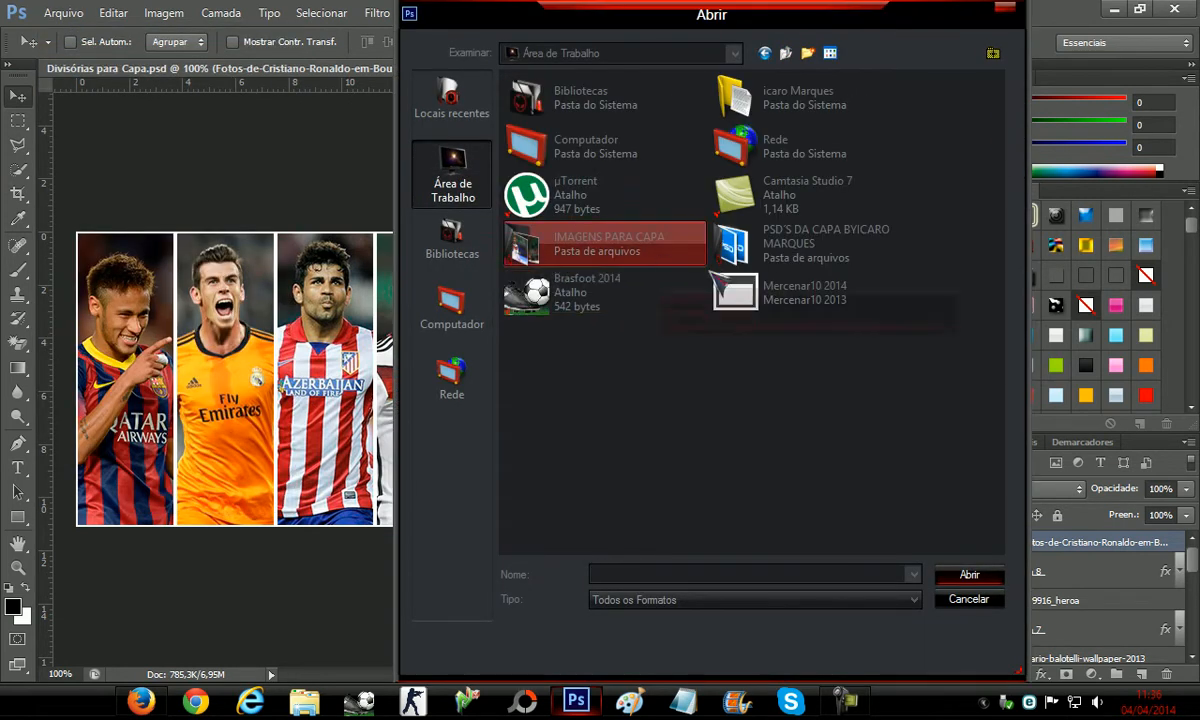
{"action": "double_click", "coordinate": [783, 258]}
{"action": "left_click", "coordinate": [648, 125]}
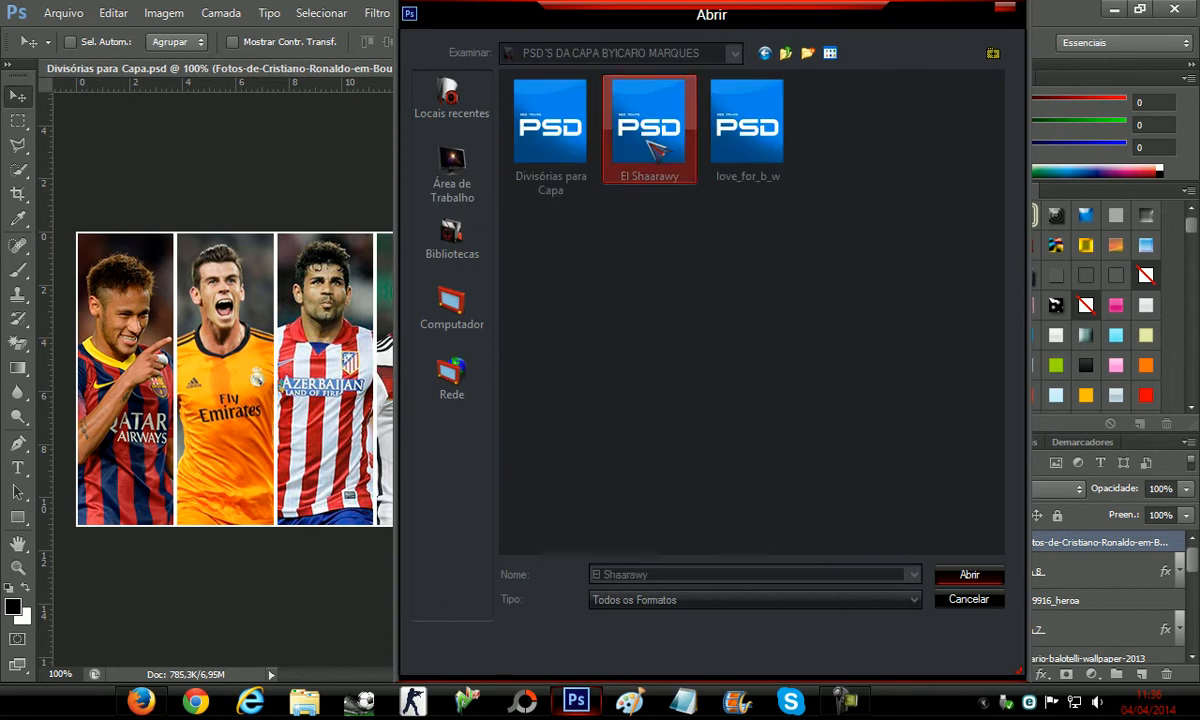
{"action": "left_click", "coordinate": [726, 138]}
{"action": "left_click", "coordinate": [651, 150]}
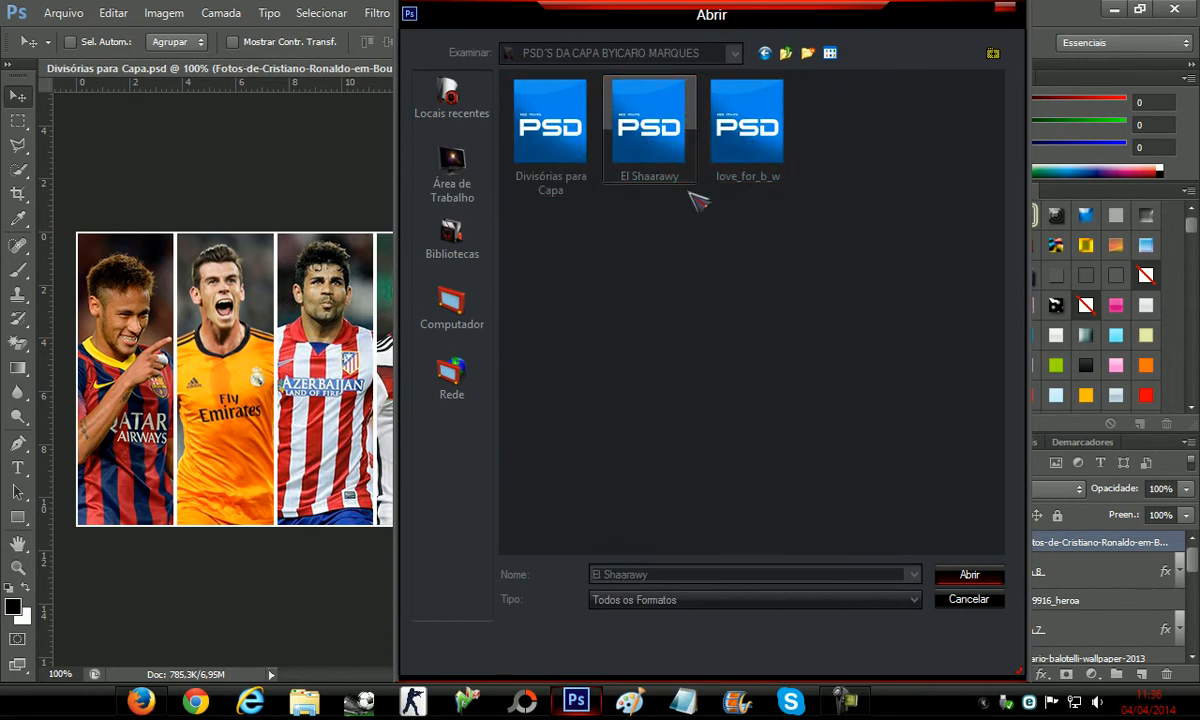
{"action": "left_click", "coordinate": [970, 578]}
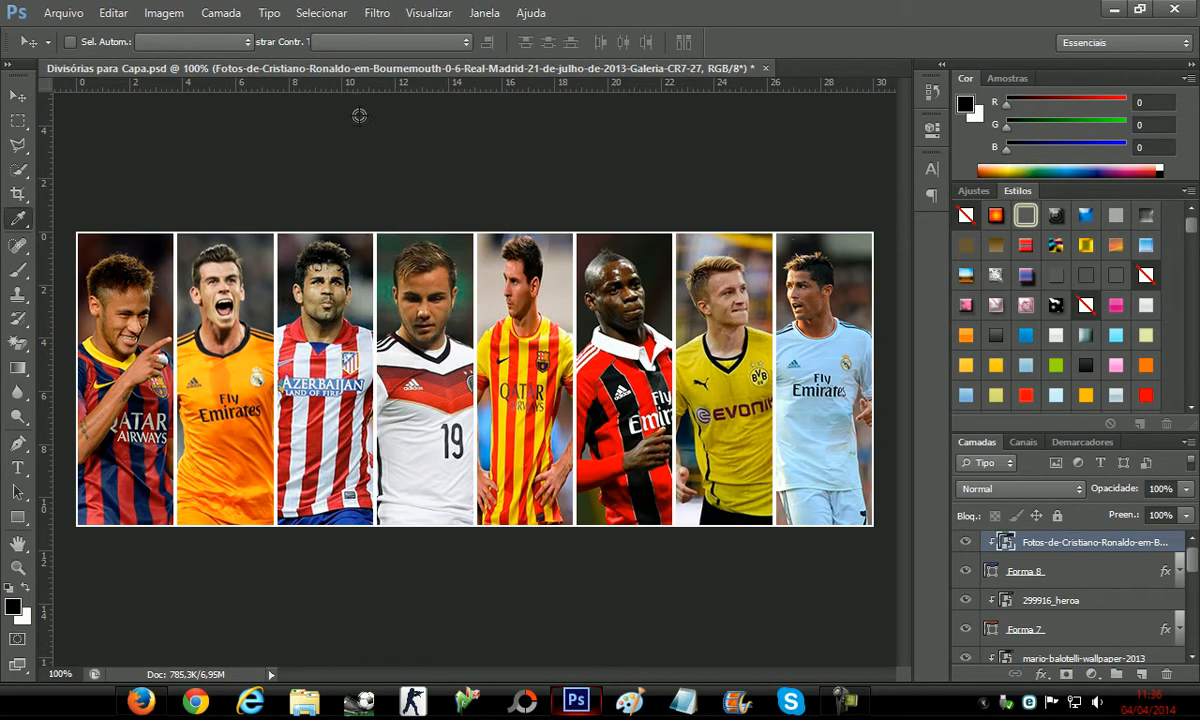
{"action": "left_click", "coordinate": [687, 353]}
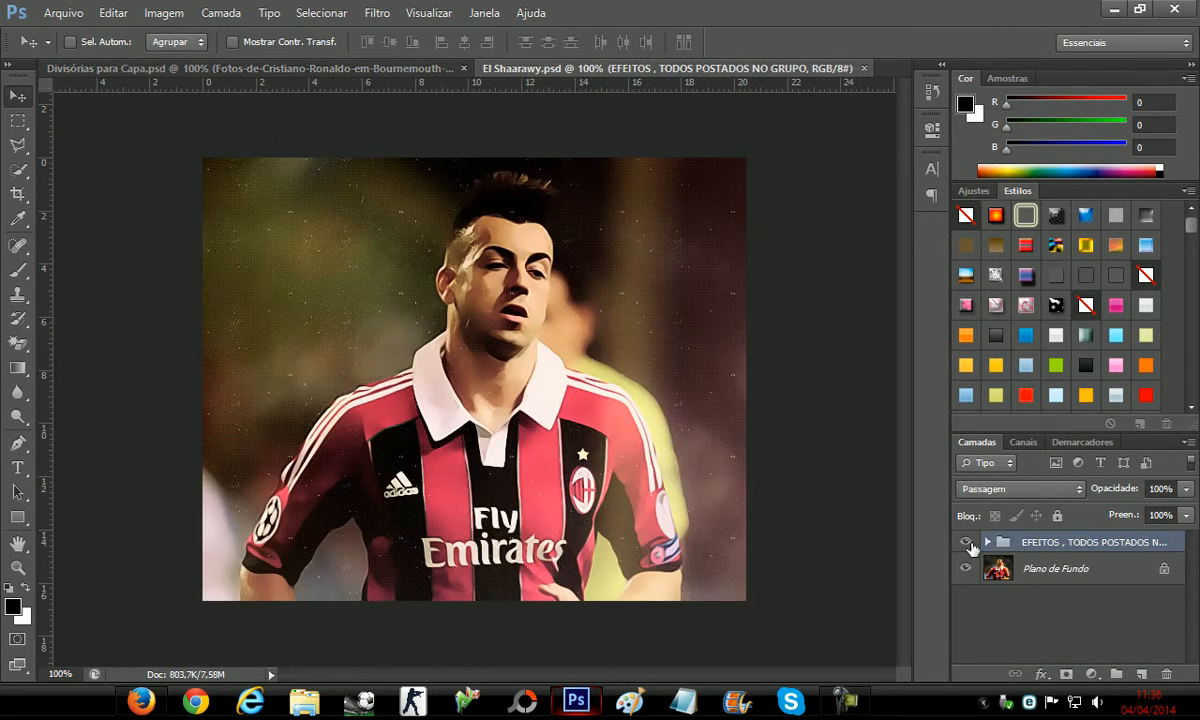
Copy the EFEITOS group from El Shaarawy.psd into Divisórias para Capa.psd, above the eight player panels
{"action": "left_click", "coordinate": [1022, 568]}
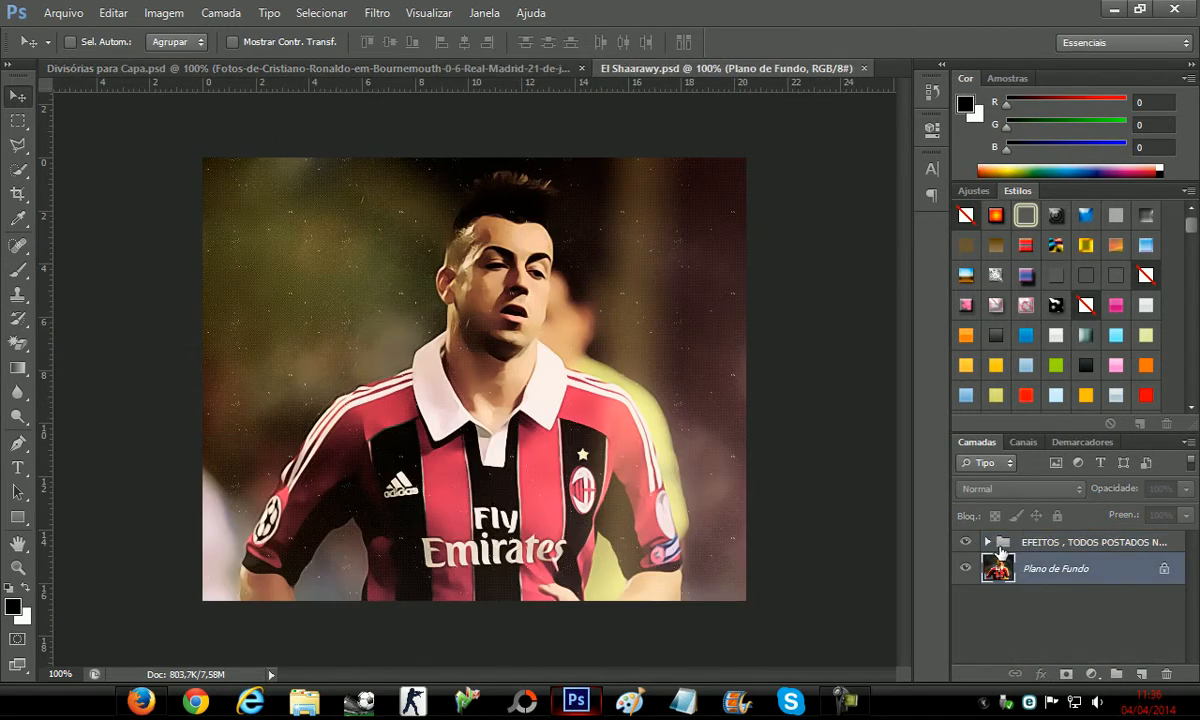
{"action": "left_click", "coordinate": [1001, 551]}
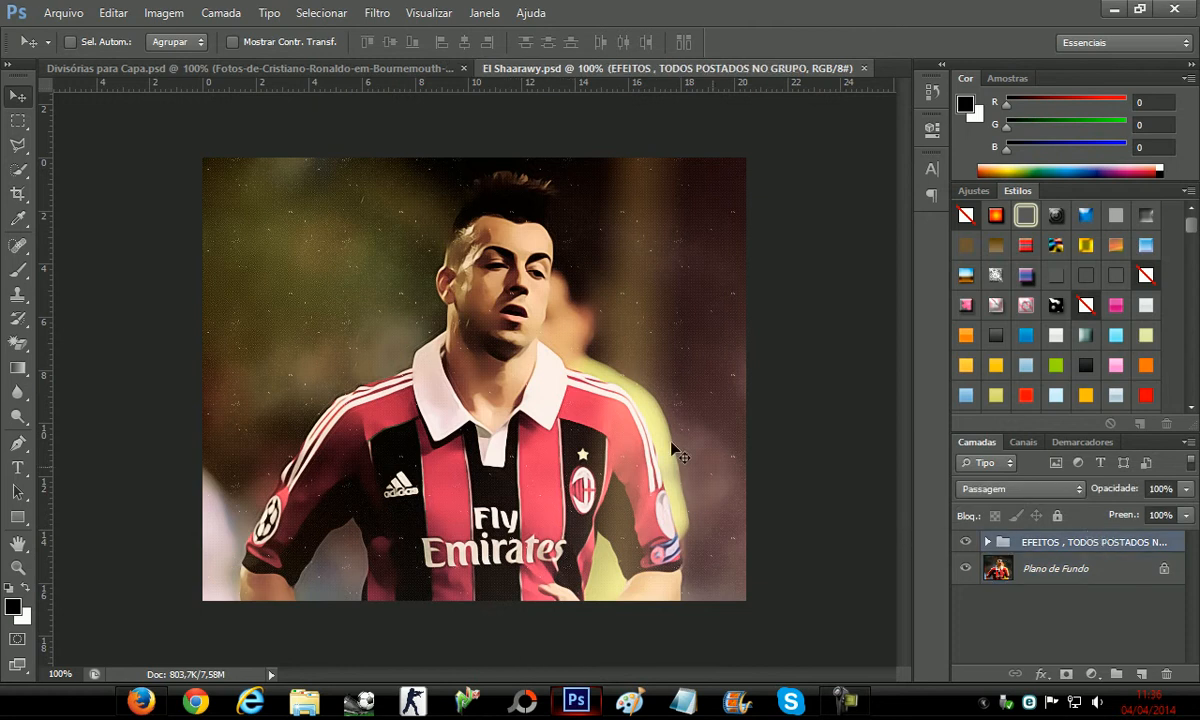
{"action": "left_click_drag", "start_coordinate": [263, 224], "coordinate": [166, 149]}
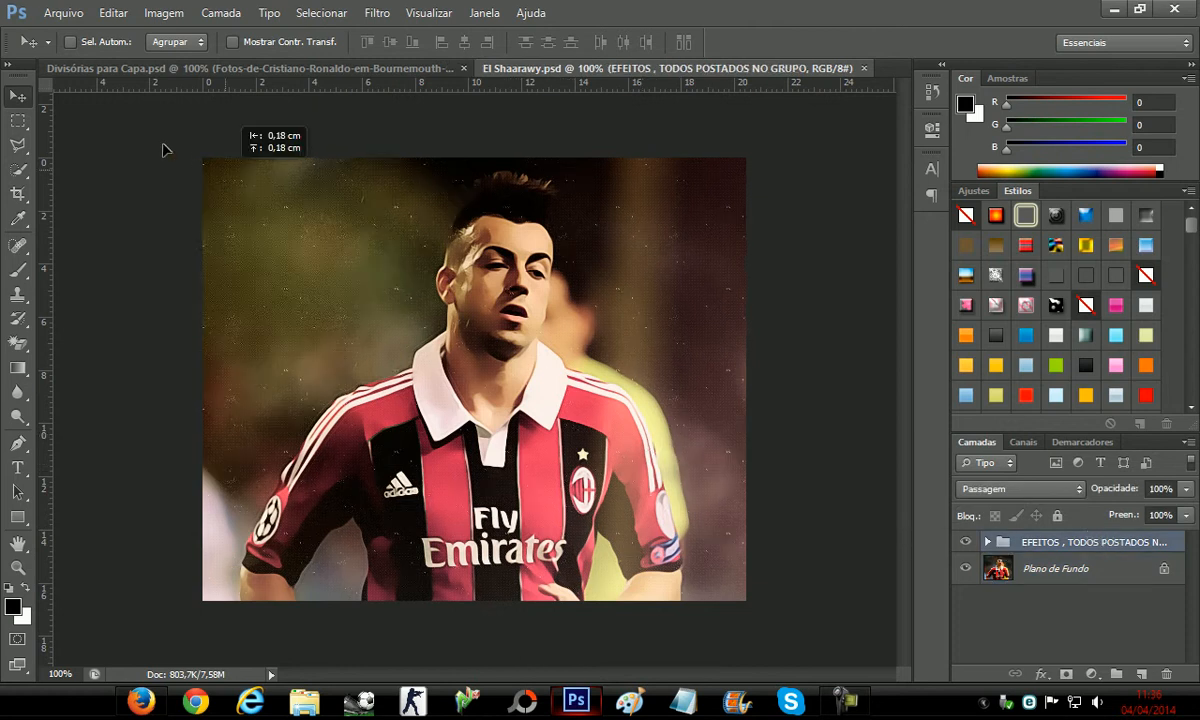
{"action": "left_click_drag", "start_coordinate": [113, 117], "coordinate": [571, 168]}
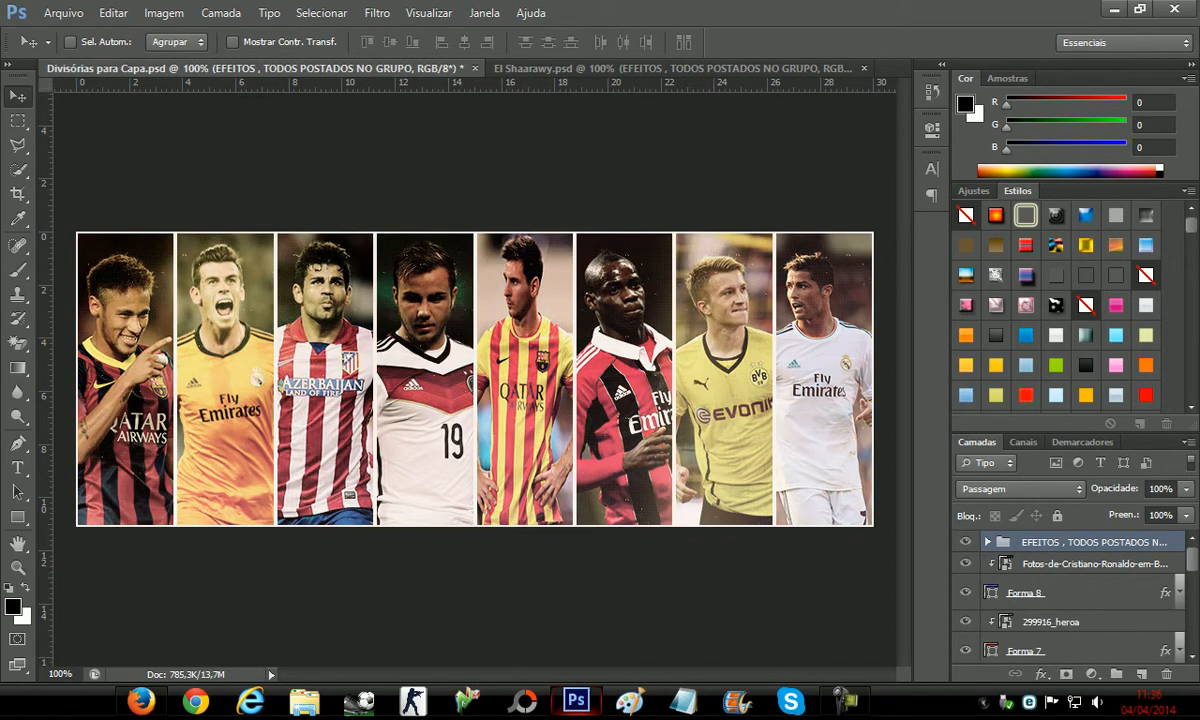
Open love_for_b_w.psd and copy its Love for B&W group into Divisórias para Capa.psd above the EFEITOS group
{"action": "left_click", "coordinate": [62, 13]}
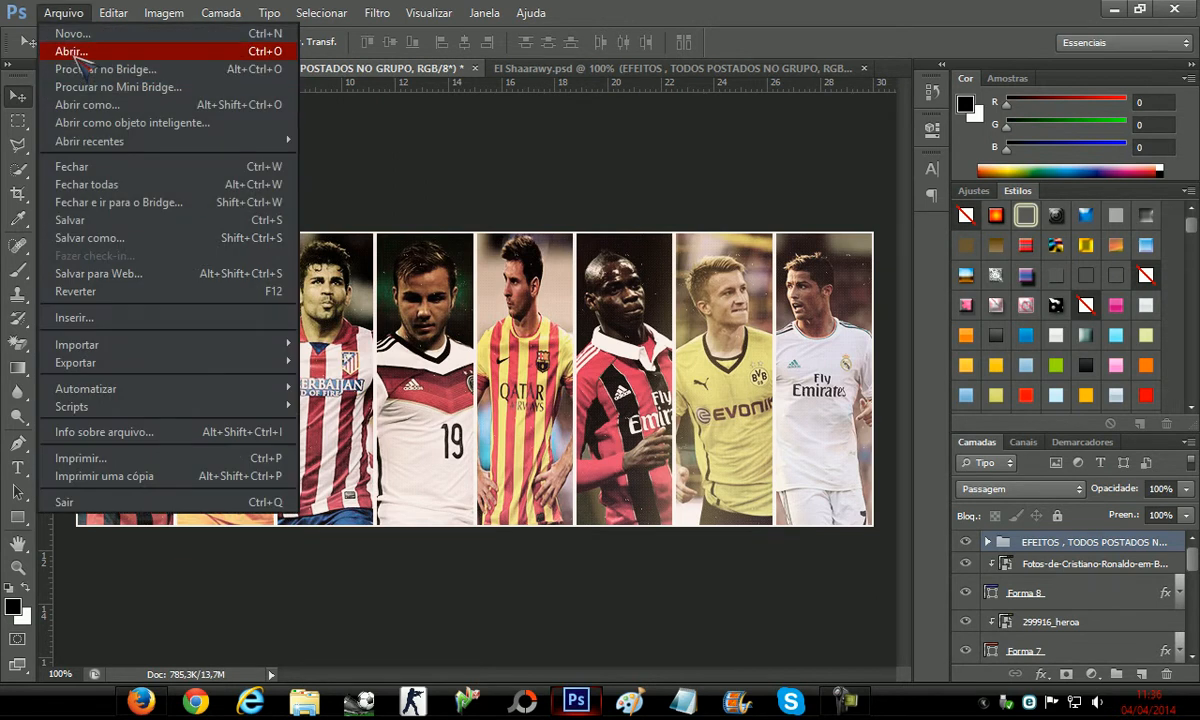
{"action": "left_click", "coordinate": [66, 50]}
{"action": "left_click", "coordinate": [747, 150]}
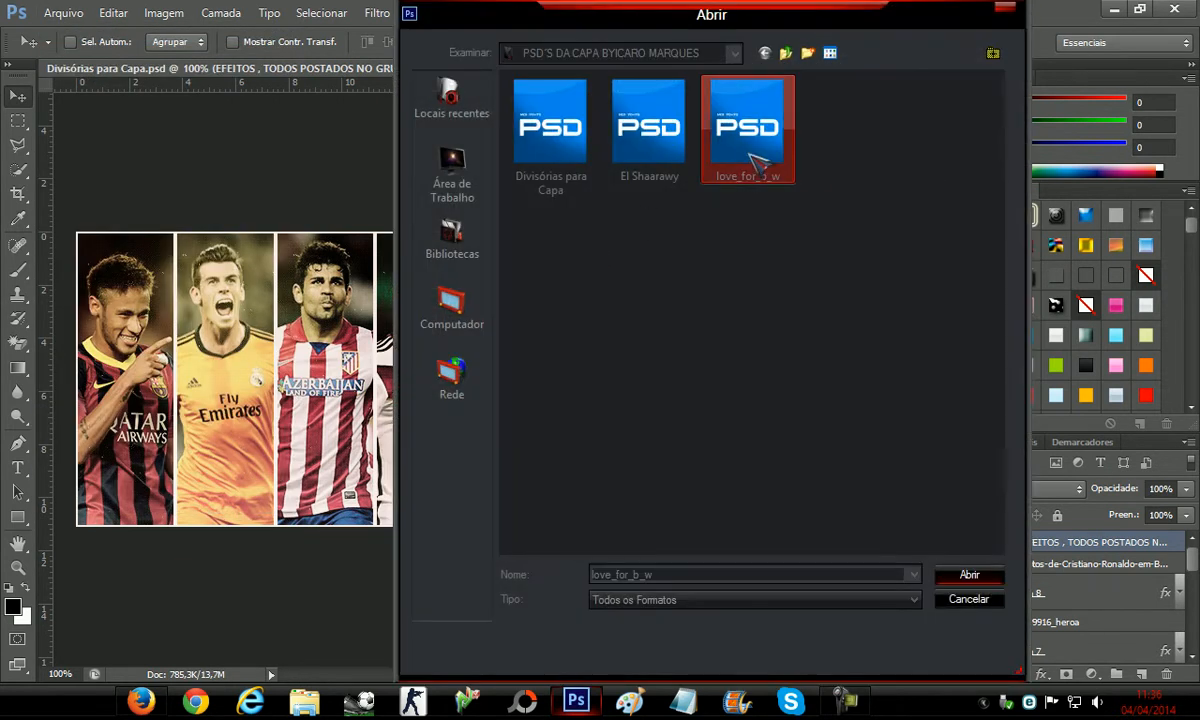
{"action": "double_click", "coordinate": [748, 155]}
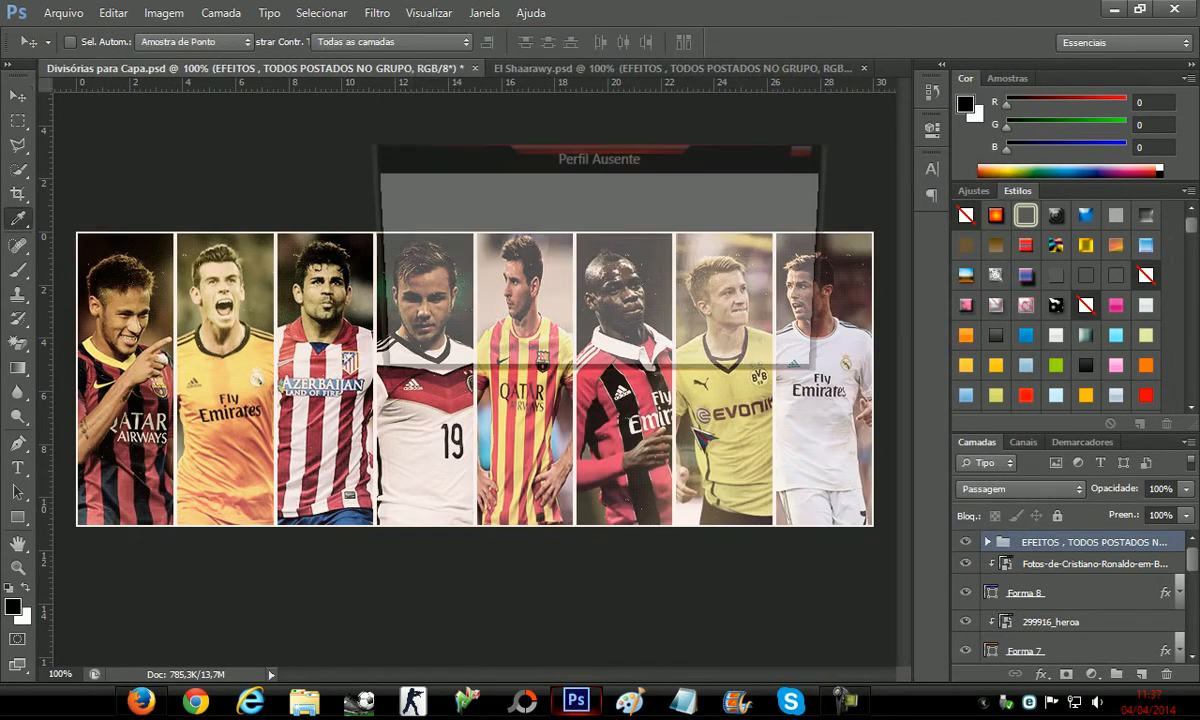
{"action": "left_click", "coordinate": [720, 356]}
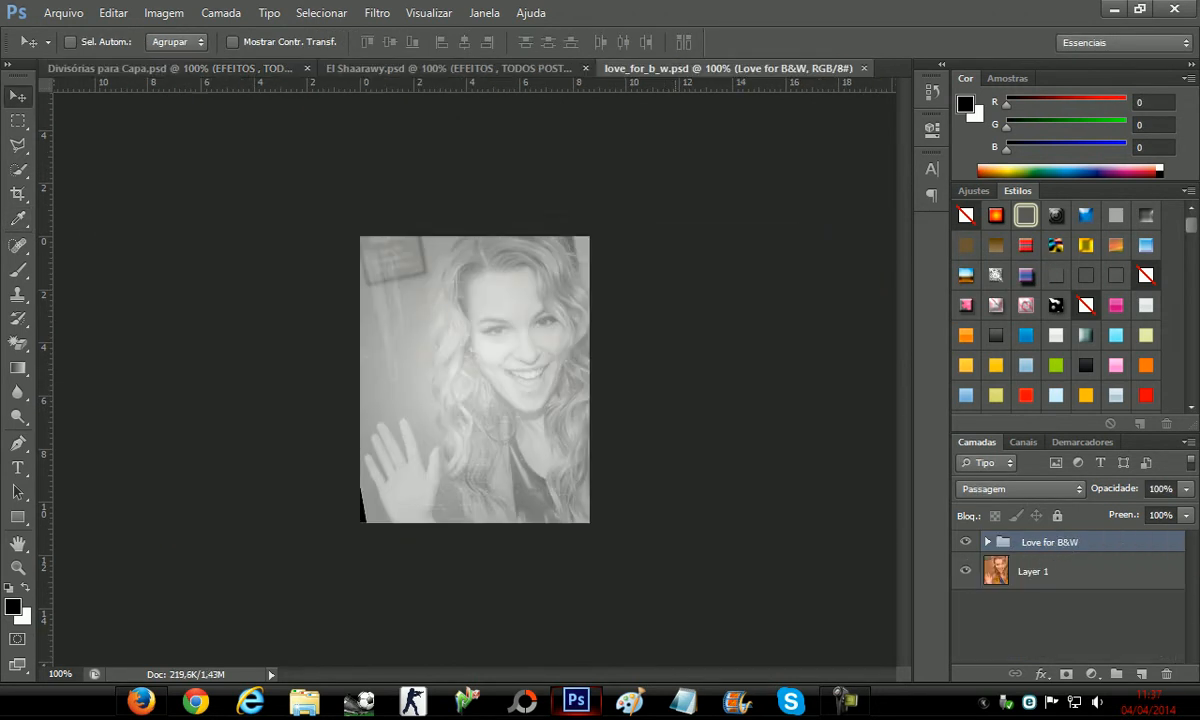
{"action": "left_click_drag", "start_coordinate": [504, 374], "coordinate": [310, 137]}
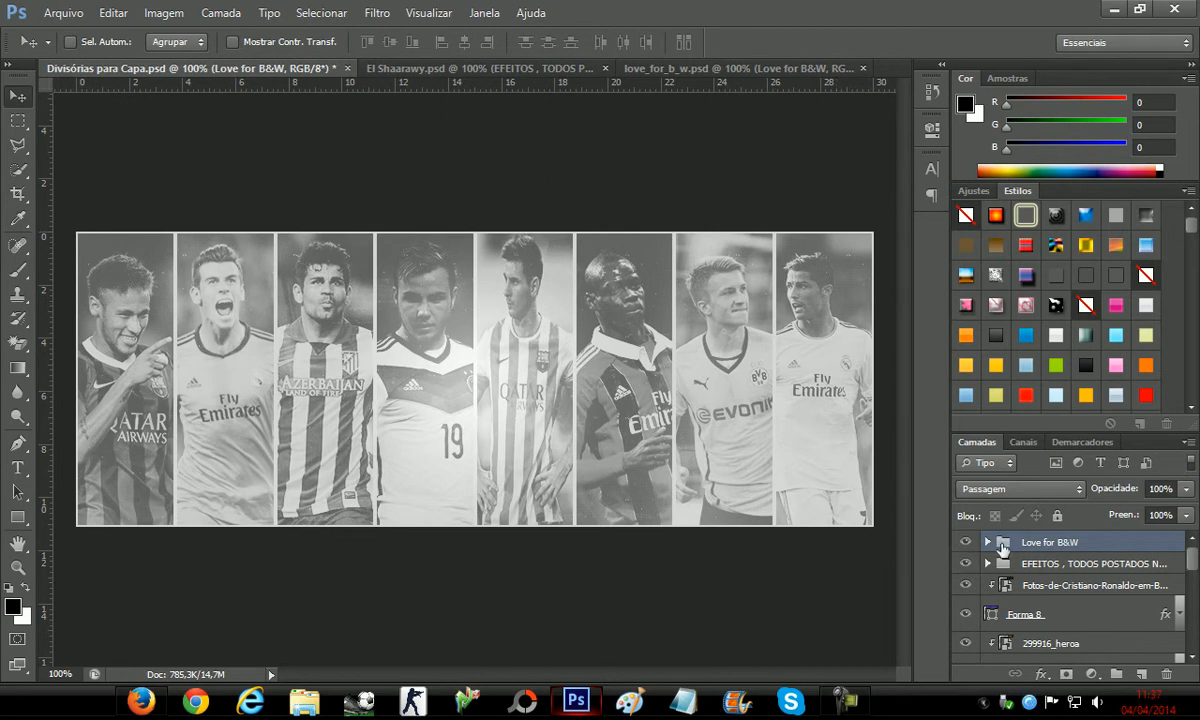
Start placing an image and browse the computer's drives to the Pack de Renders 2014 folder on the removable F: drive
{"action": "left_click", "coordinate": [62, 13]}
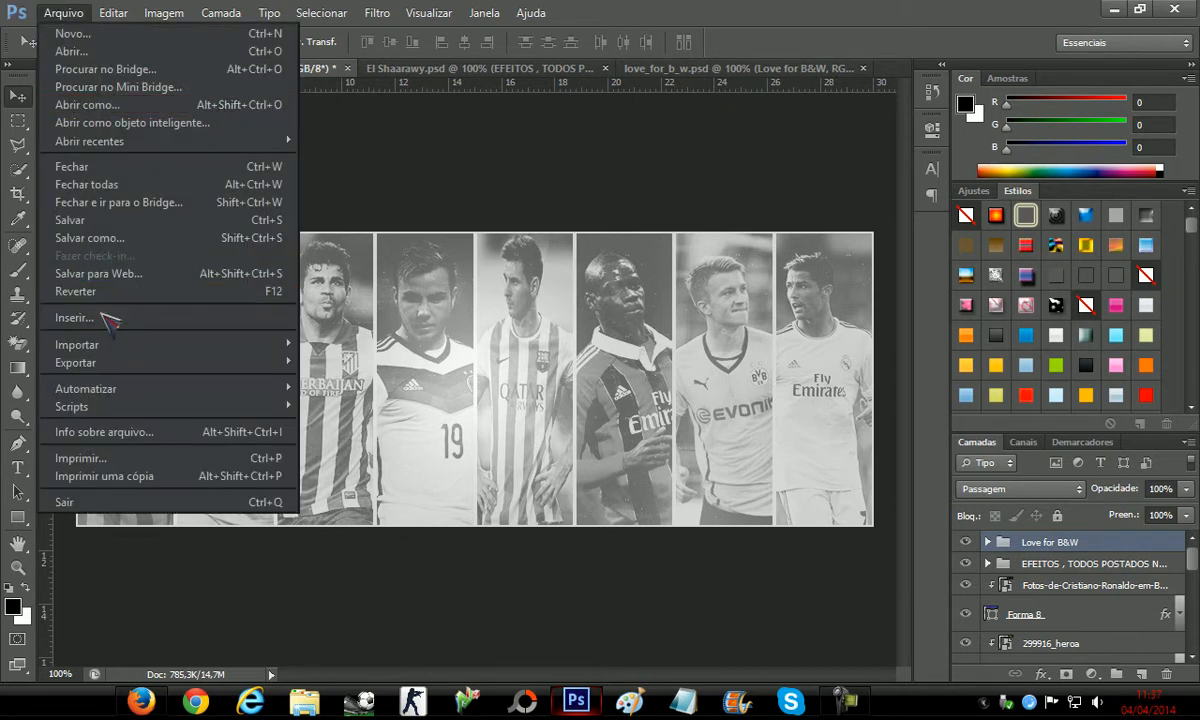
{"action": "left_click", "coordinate": [170, 316]}
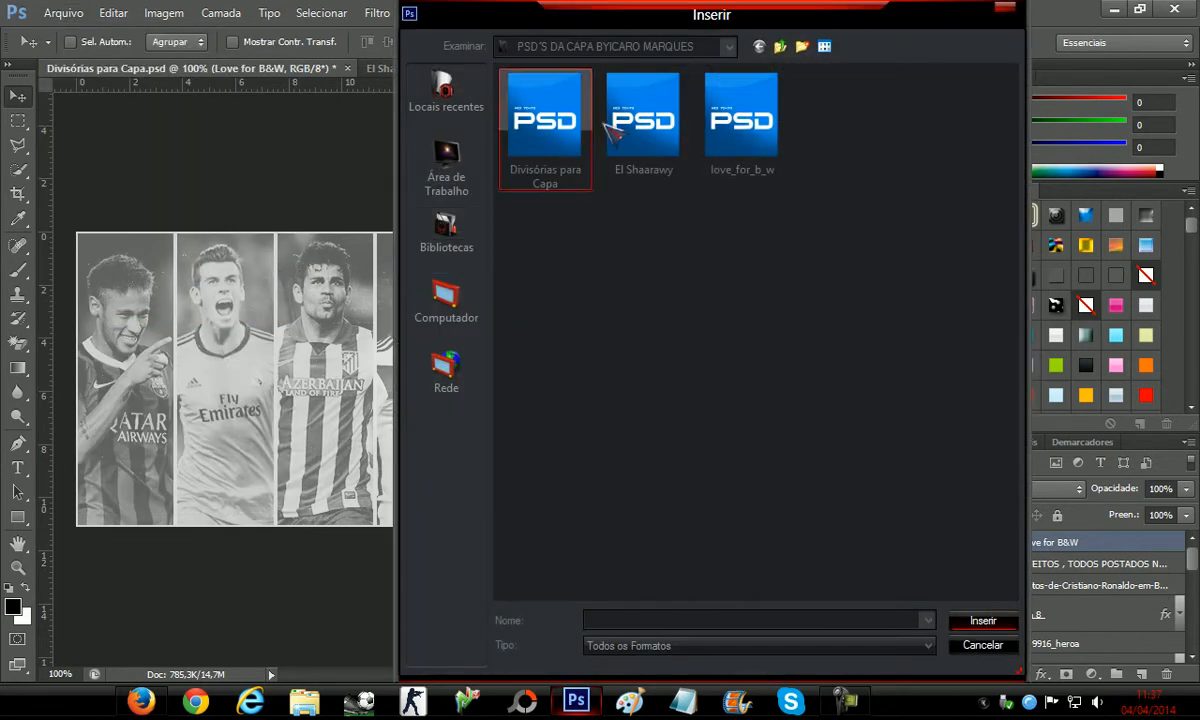
{"action": "left_click", "coordinate": [782, 47]}
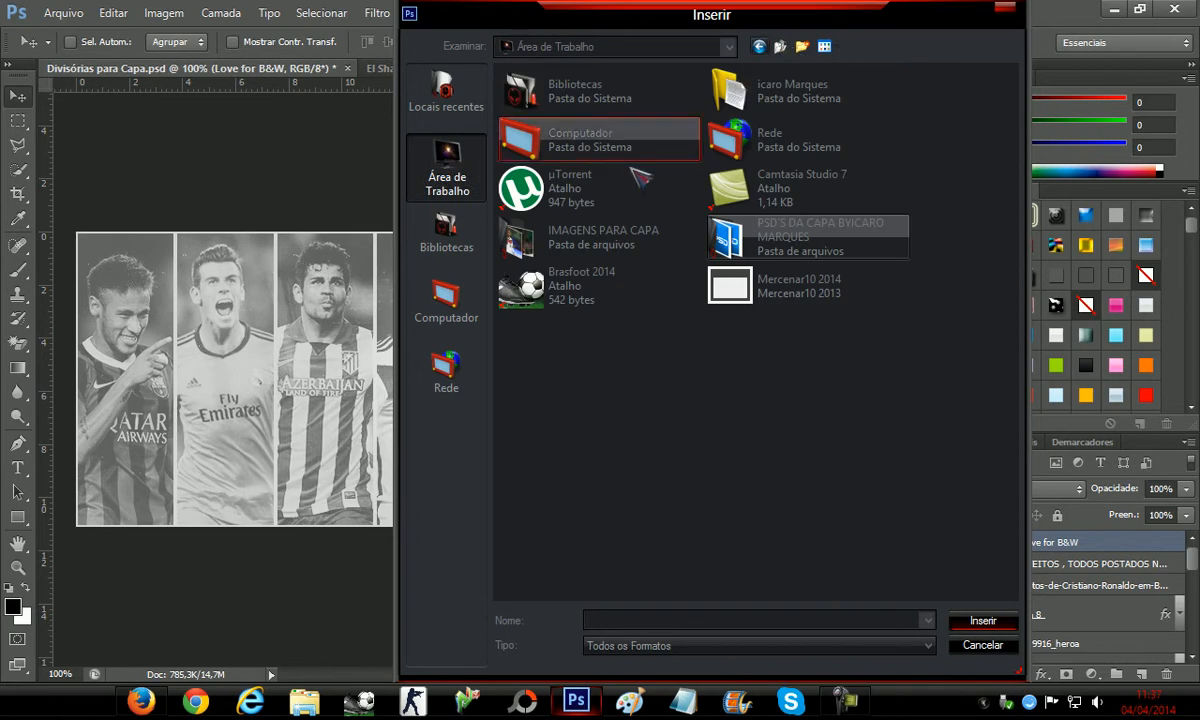
{"action": "left_click", "coordinate": [437, 305]}
{"action": "double_click", "coordinate": [600, 118]}
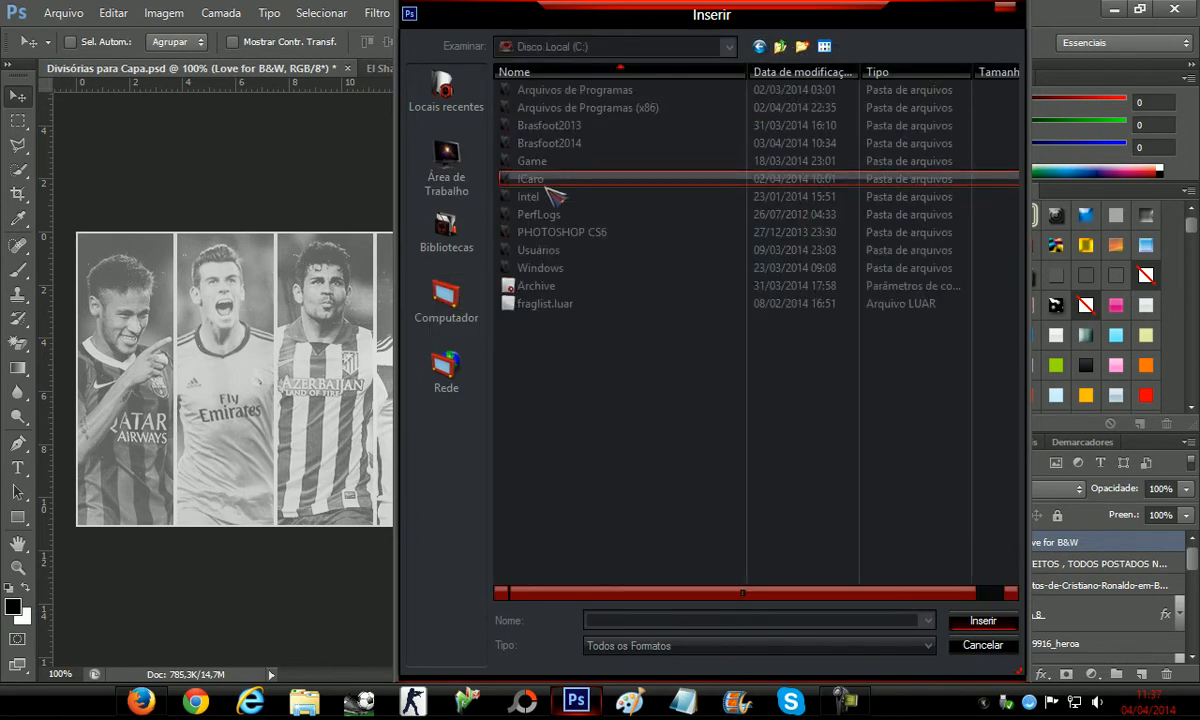
{"action": "left_click", "coordinate": [540, 182]}
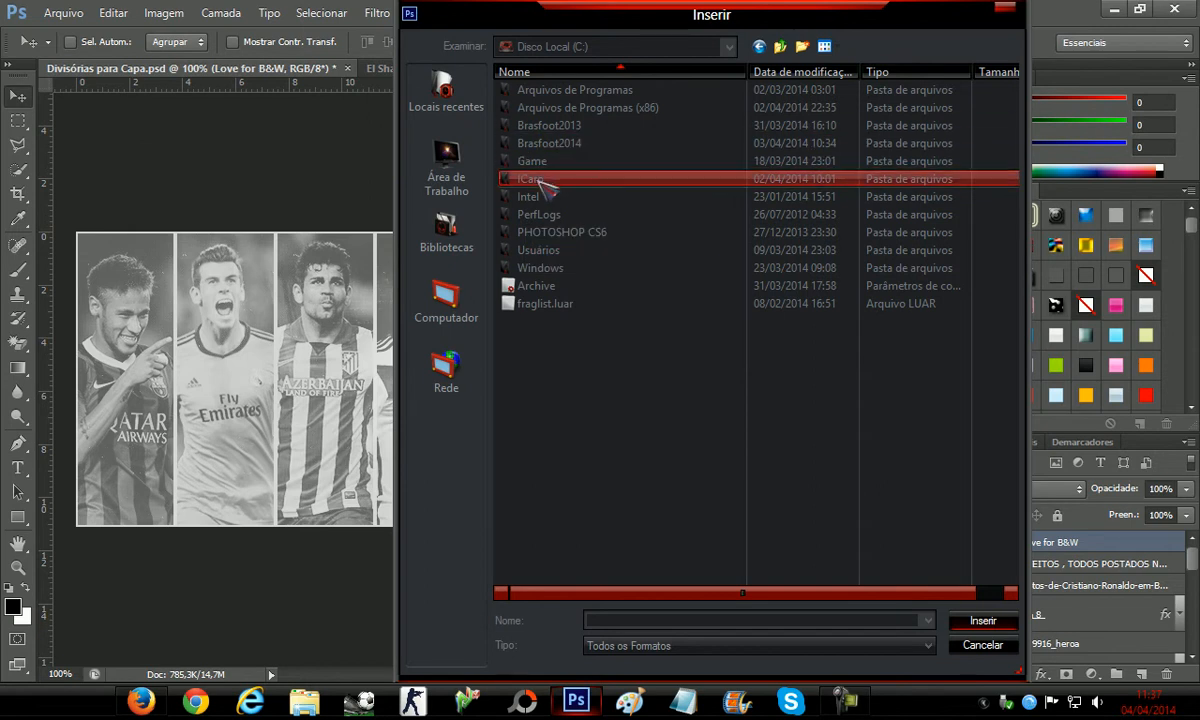
{"action": "double_click", "coordinate": [548, 187]}
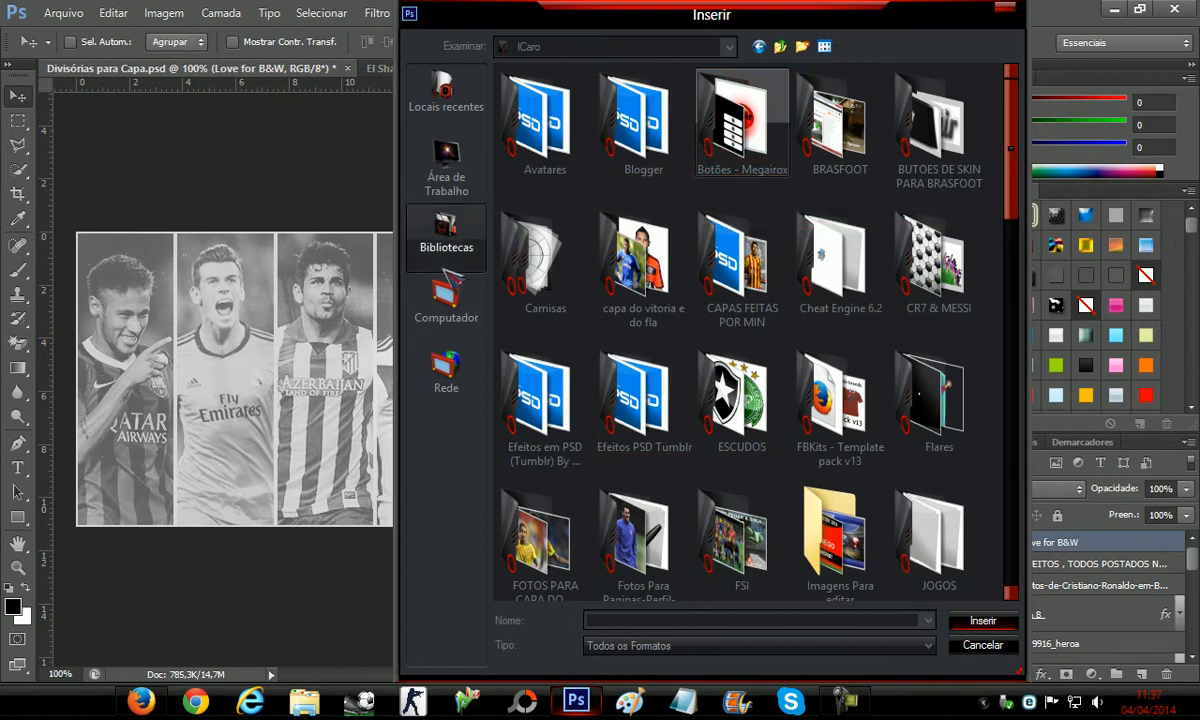
{"action": "left_click", "coordinate": [446, 244]}
{"action": "left_click", "coordinate": [446, 300]}
{"action": "left_click", "coordinate": [722, 198]}
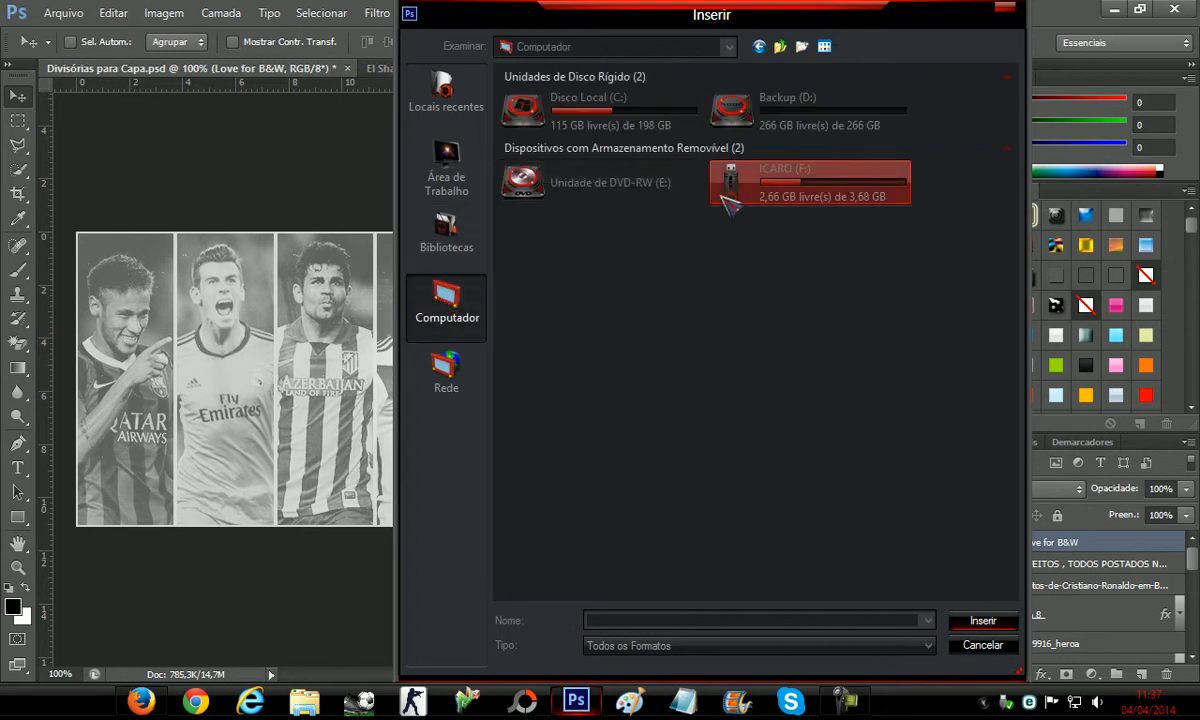
{"action": "double_click", "coordinate": [728, 198]}
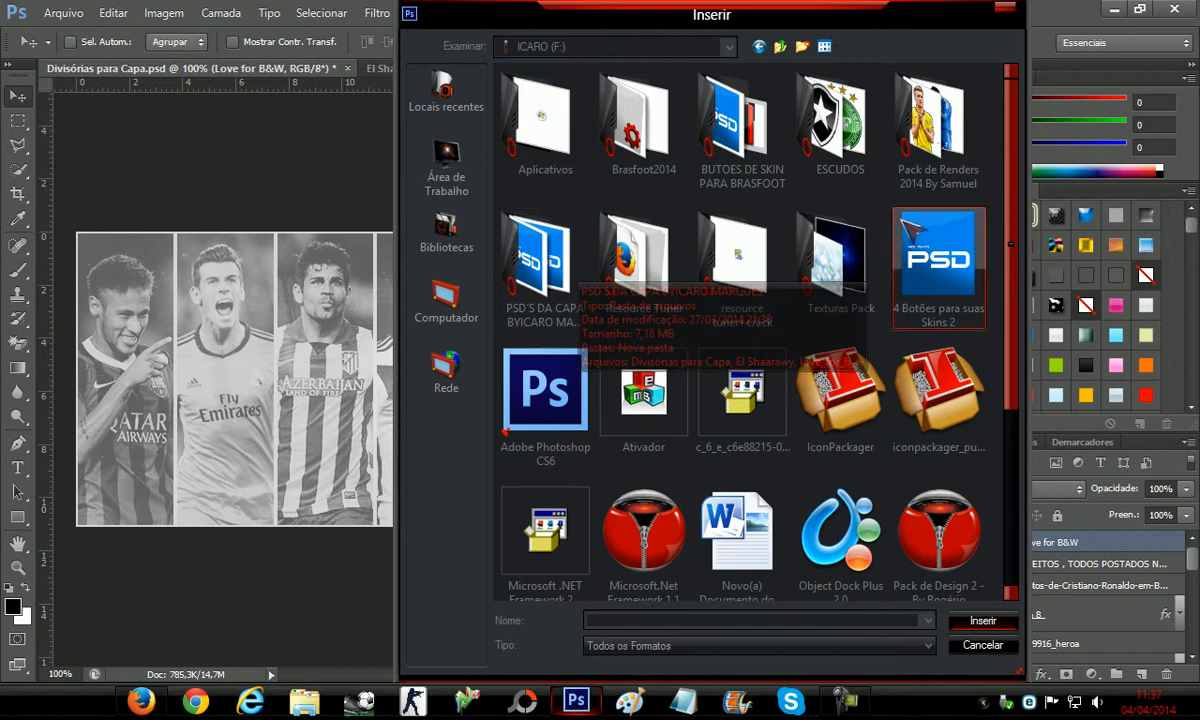
{"action": "double_click", "coordinate": [983, 176]}
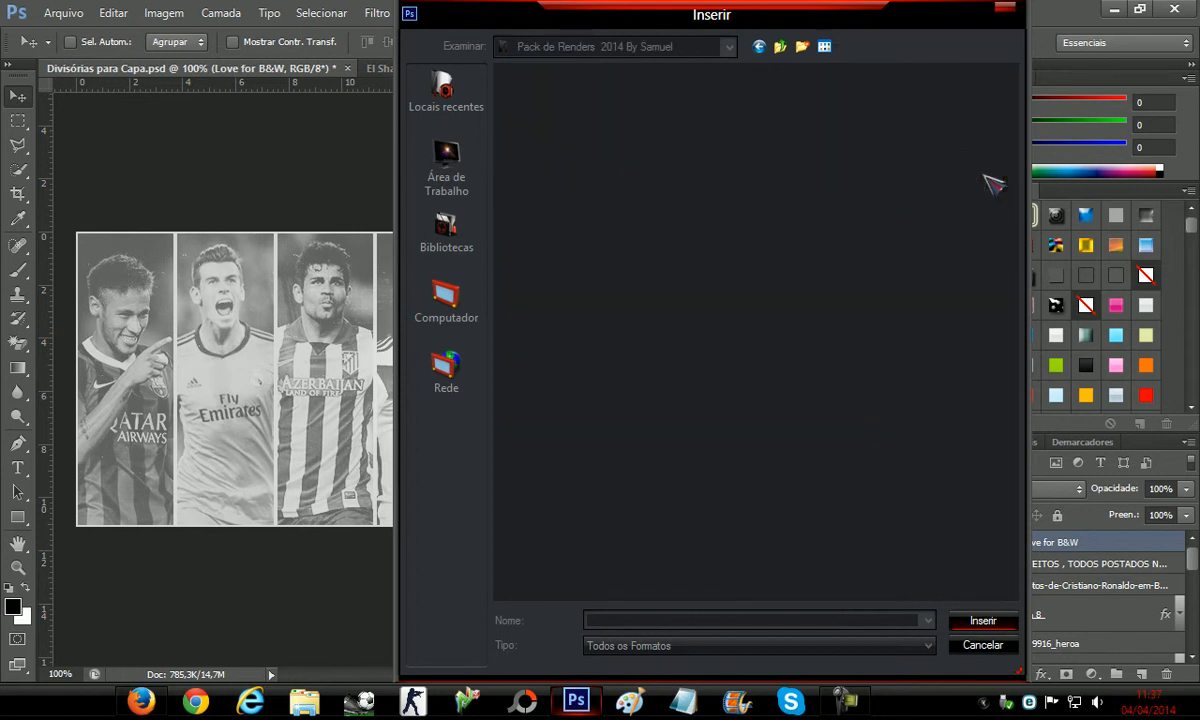
Look through the player renders in the Pack de Renders 2014 folder for one that suits the cover
{"action": "left_click", "coordinate": [655, 250]}
{"action": "left_click", "coordinate": [742, 262]}
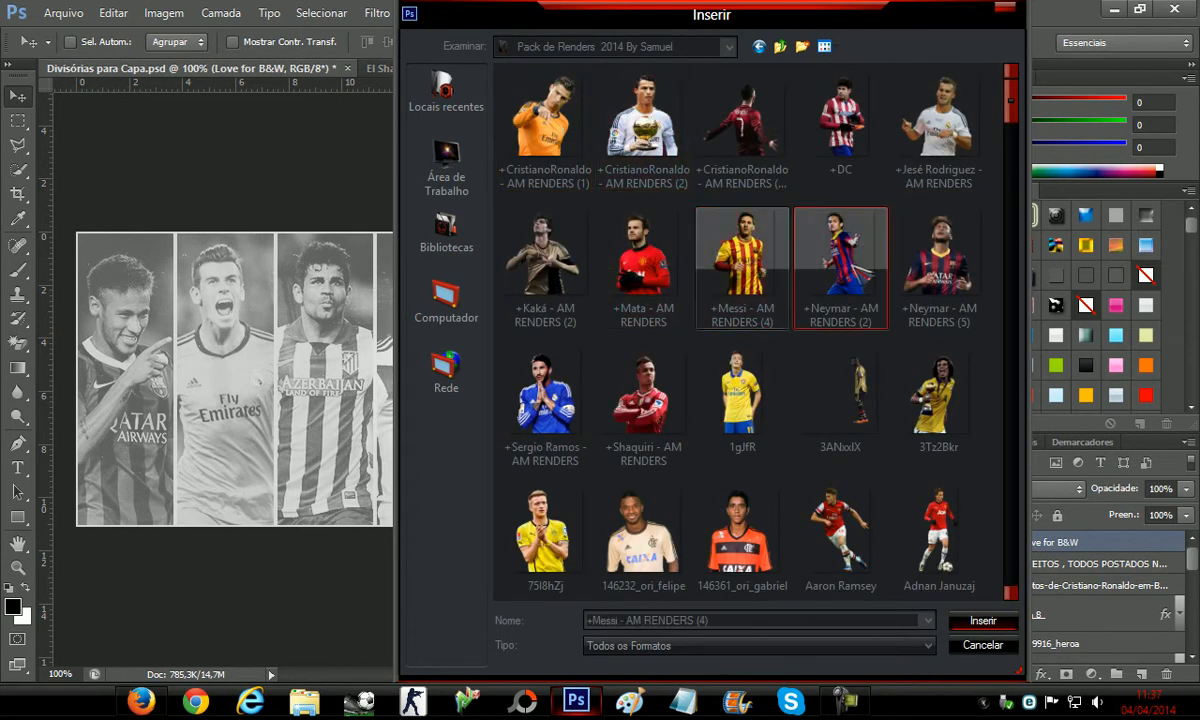
{"action": "left_click", "coordinate": [813, 272]}
{"action": "left_click", "coordinate": [925, 262]}
{"action": "left_click", "coordinate": [730, 390]}
{"action": "left_click", "coordinate": [561, 242]}
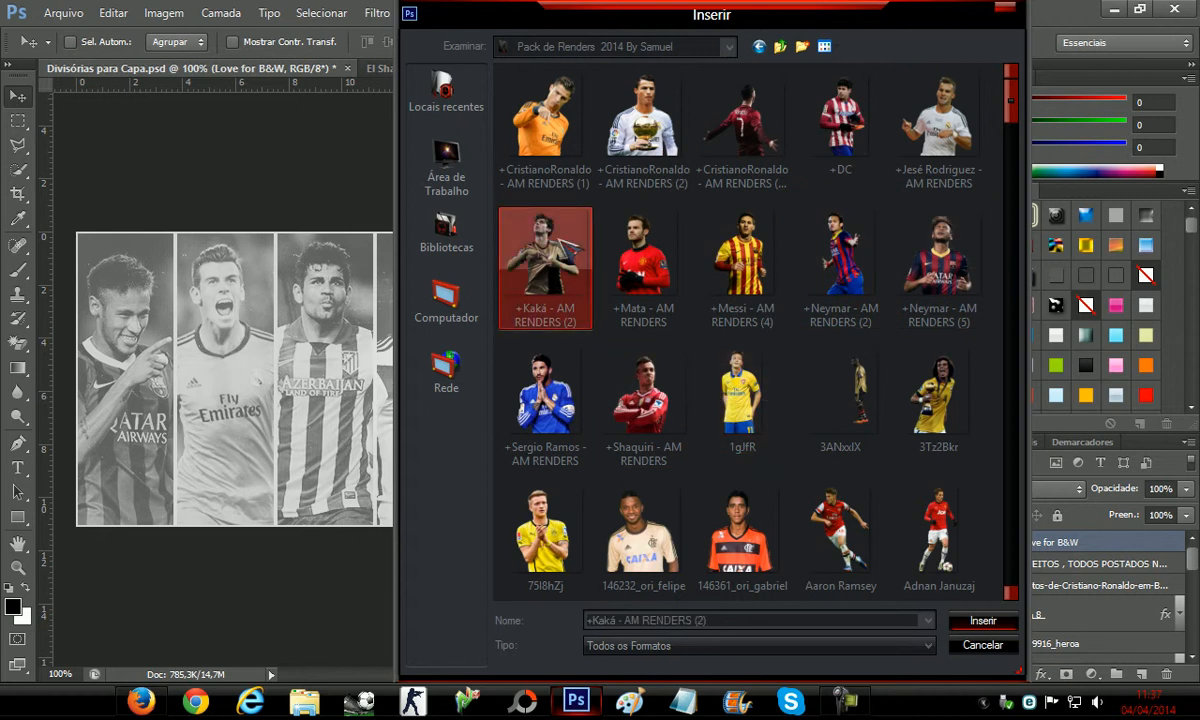
{"action": "left_click", "coordinate": [530, 130]}
{"action": "left_click", "coordinate": [588, 132]}
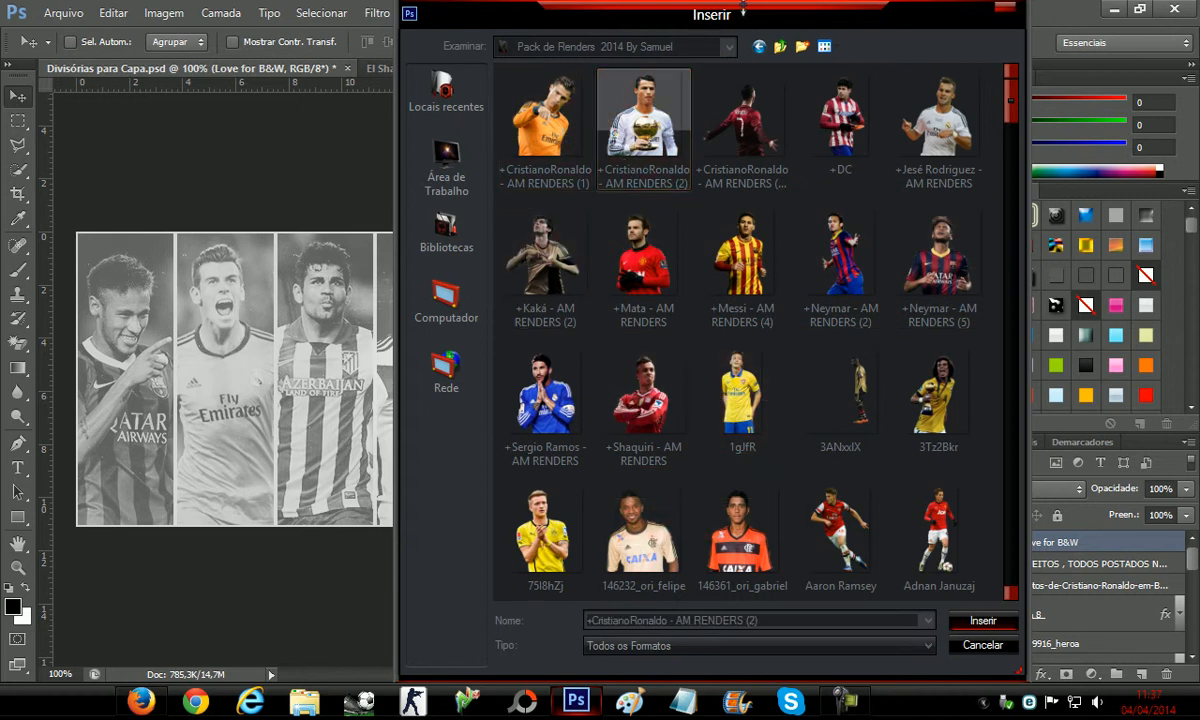
{"action": "left_click_drag", "start_coordinate": [1003, 115], "coordinate": [983, 222]}
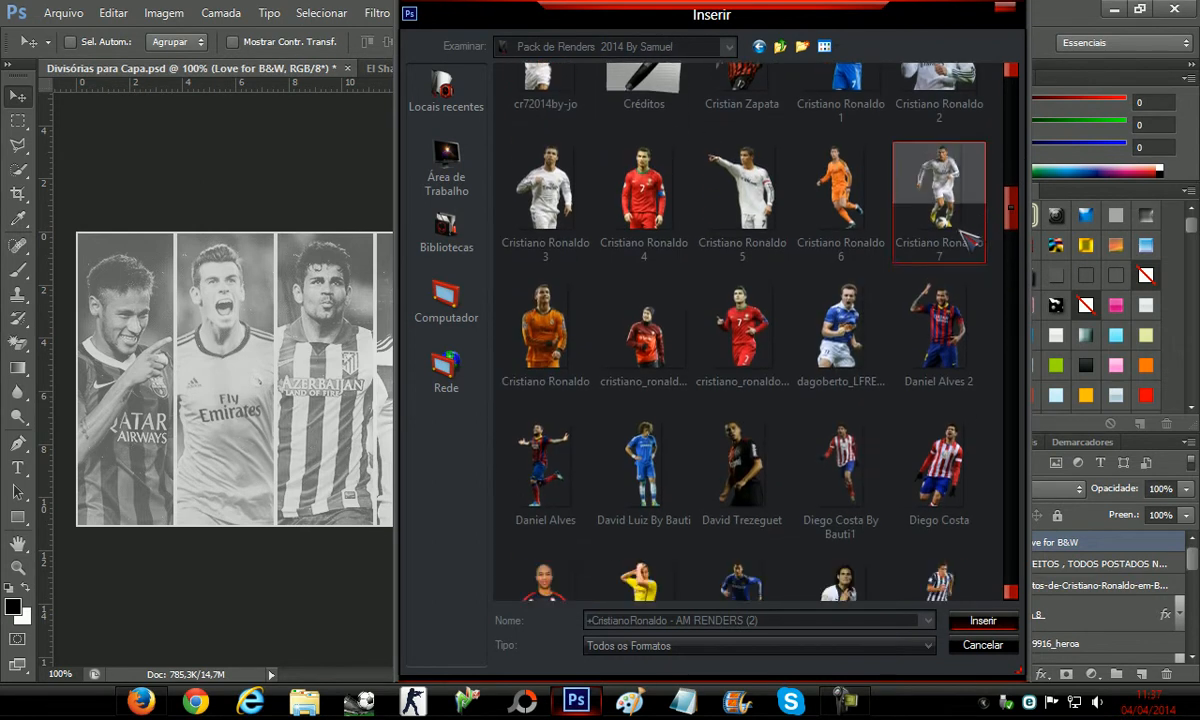
Try placing the Cristiano Ronaldo 3 render over the first two panels, and discard the placement
{"action": "left_click", "coordinate": [578, 203]}
{"action": "double_click", "coordinate": [578, 203]}
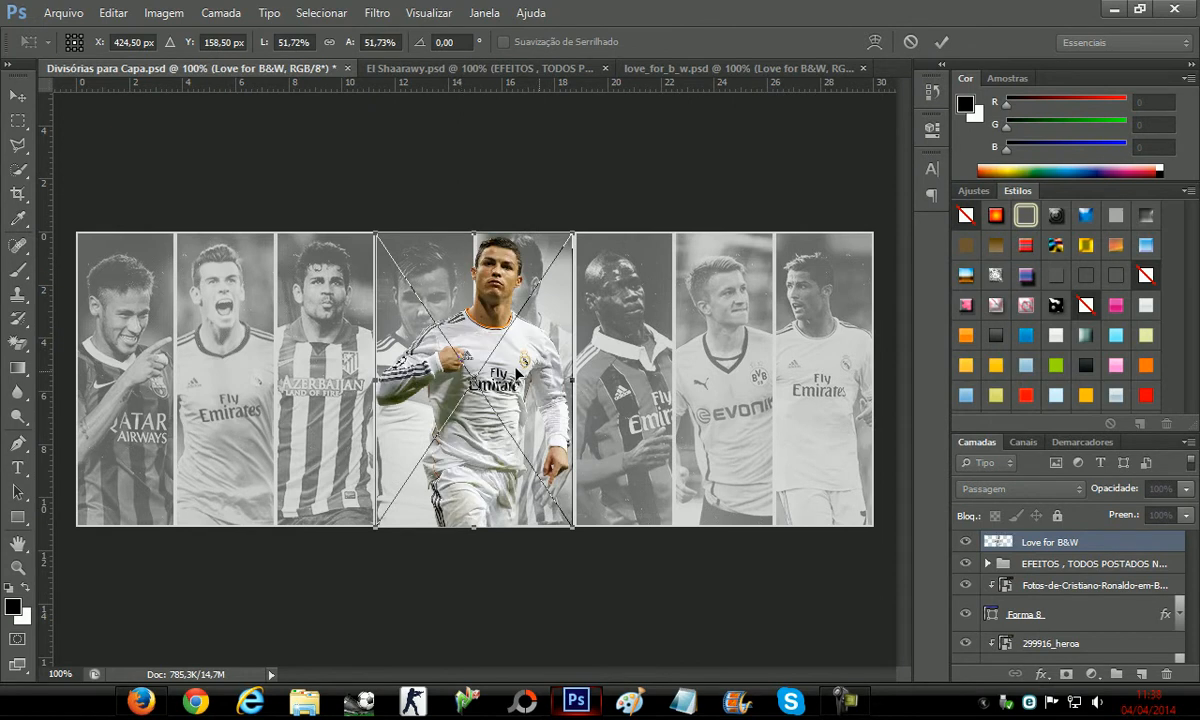
{"action": "left_click_drag", "start_coordinate": [476, 378], "coordinate": [183, 372]}
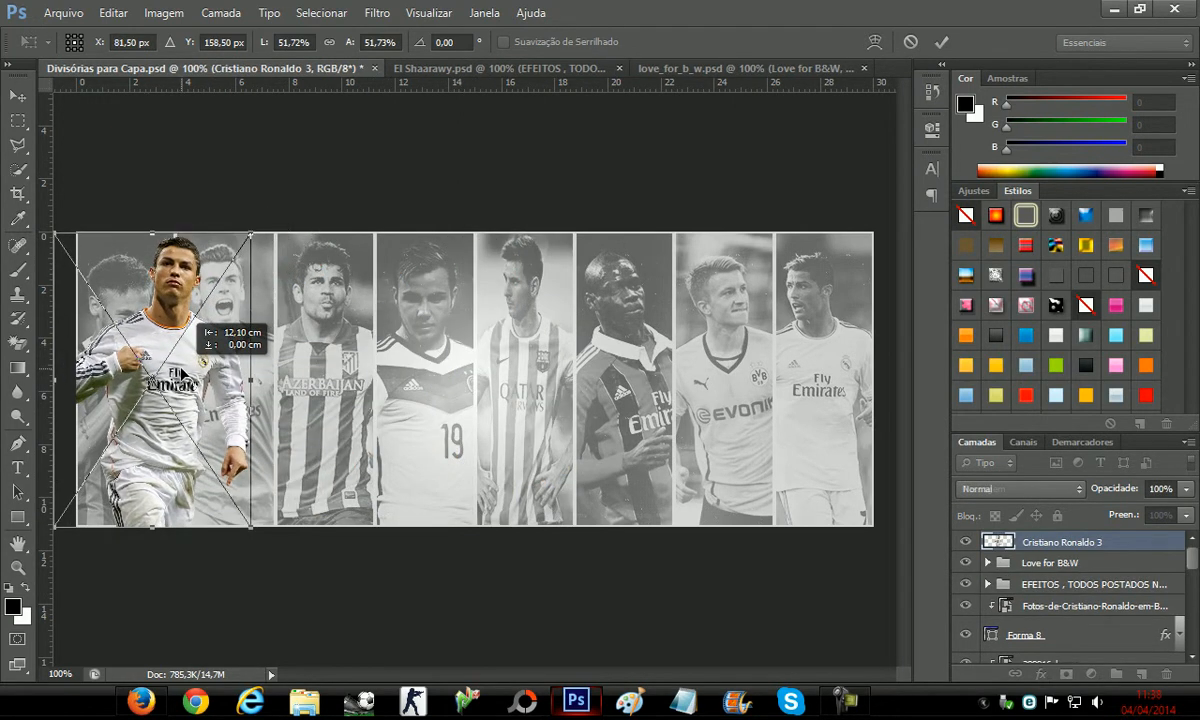
{"action": "left_click", "coordinate": [18, 95]}
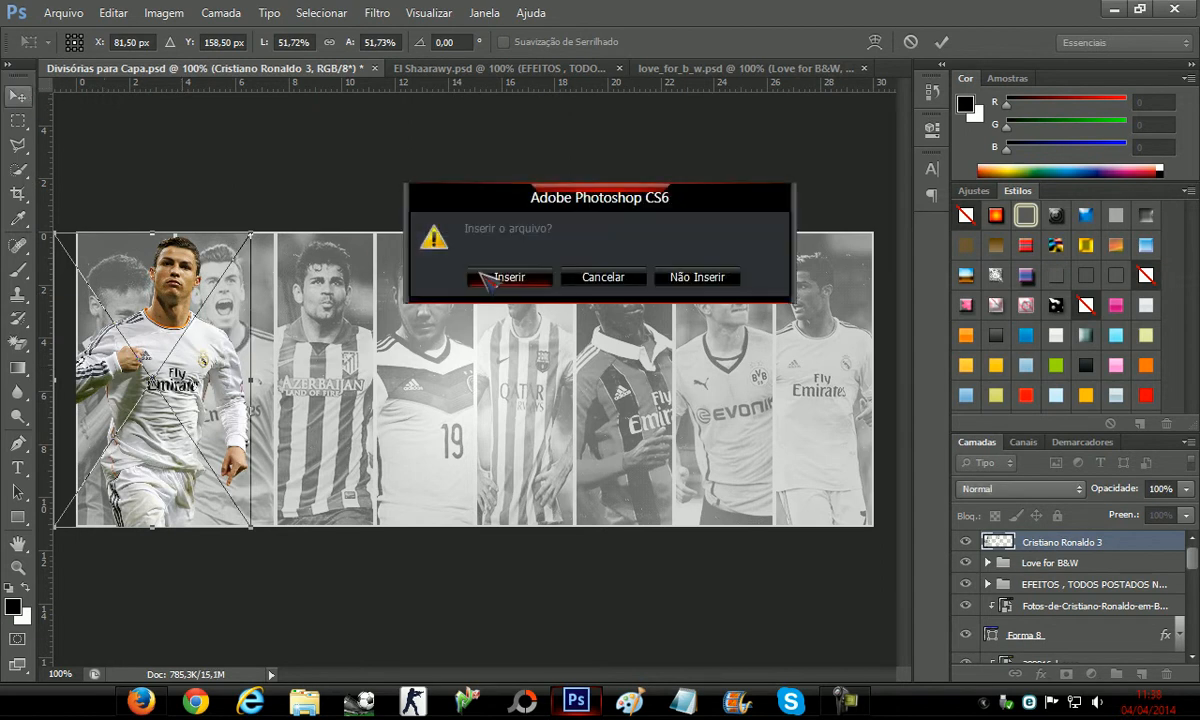
{"action": "left_click", "coordinate": [697, 277]}
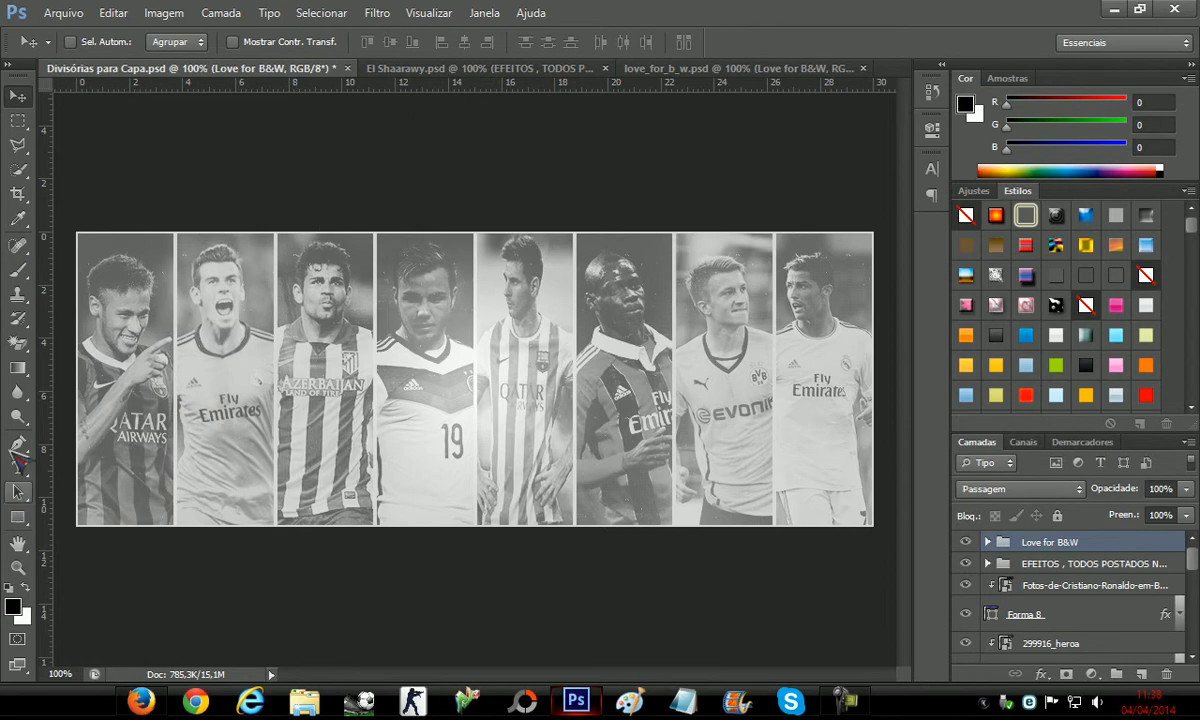
Draw a black filled rectangle about 849 px wide and 9 px high as a horizontal bar across all eight panels
{"action": "left_click", "coordinate": [18, 367]}
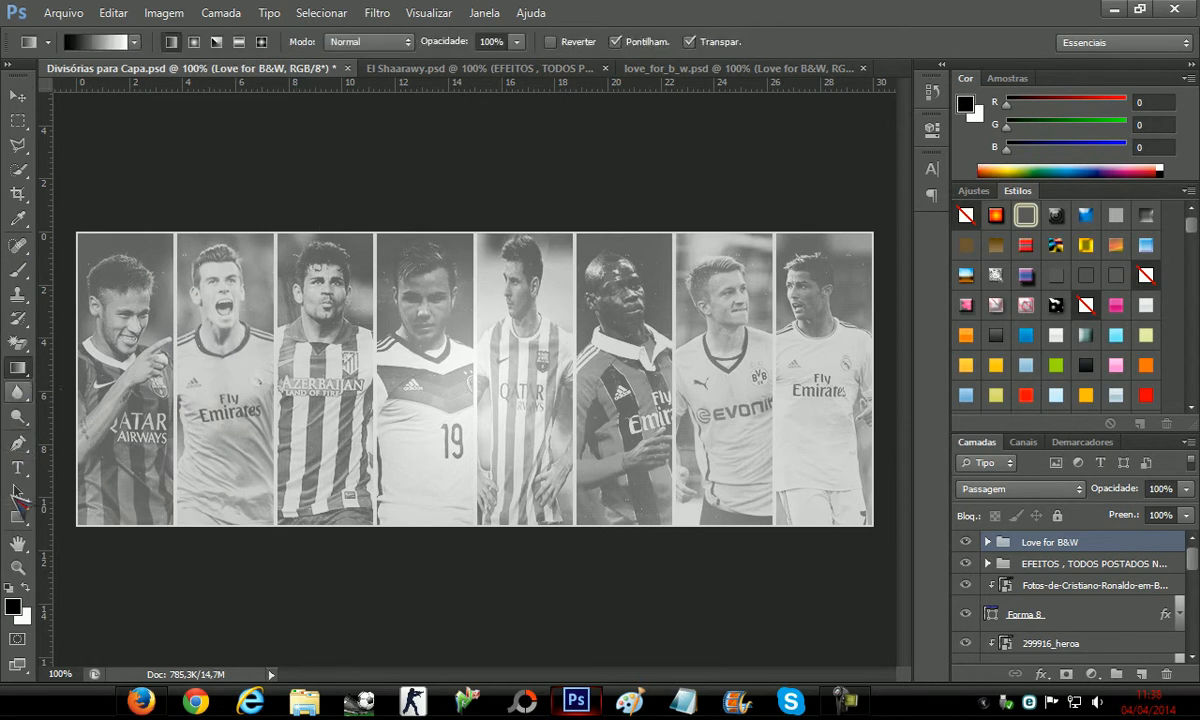
{"action": "left_click", "coordinate": [18, 517]}
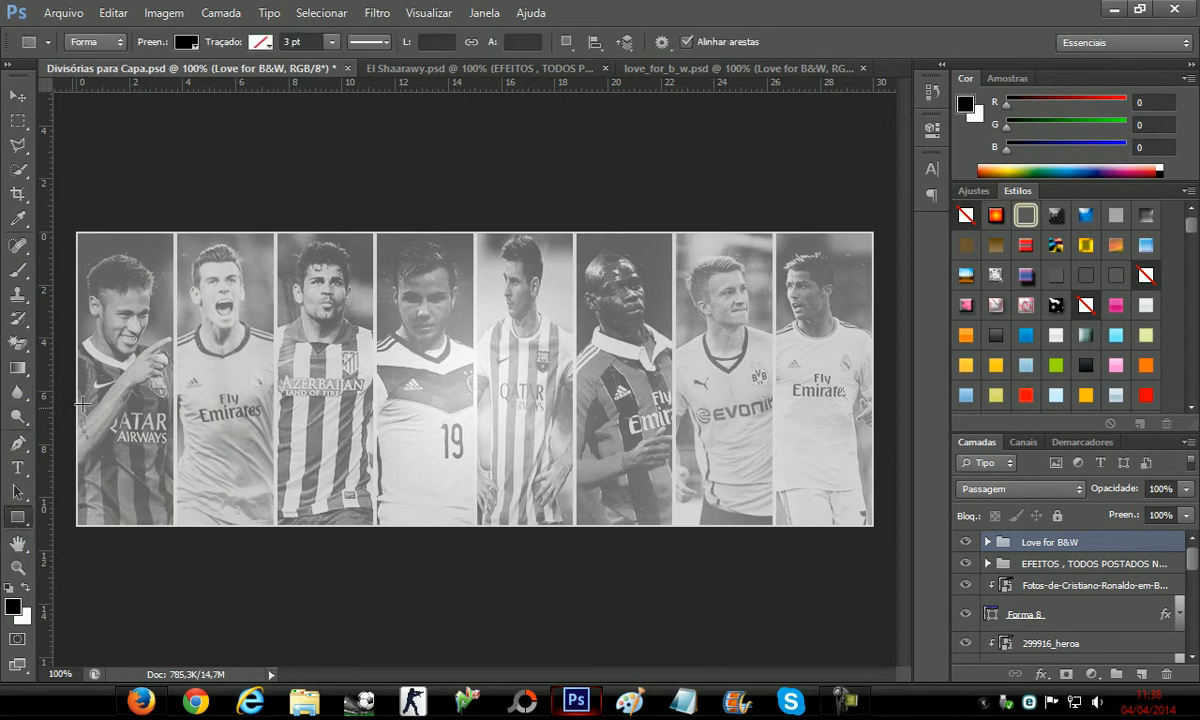
{"action": "left_click_drag", "start_coordinate": [78, 403], "coordinate": [874, 407]}
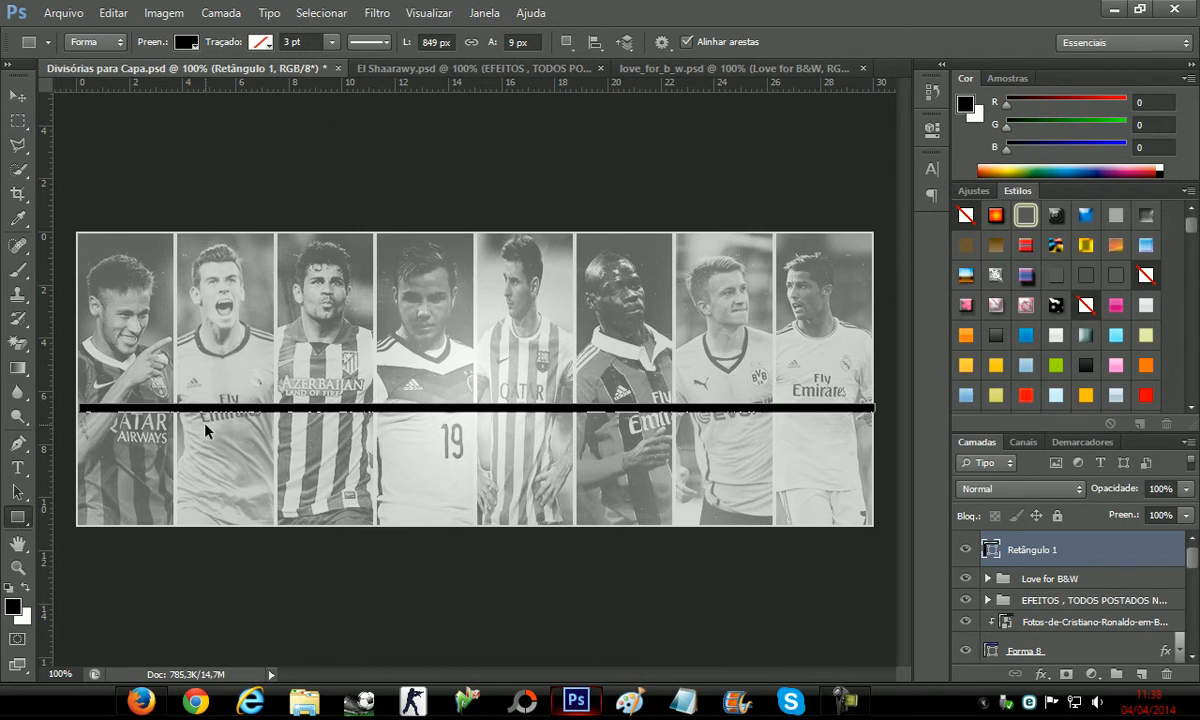
Stretch the black bar's left end past the canvas edge with Free Transform, scaling its width to 101.41%
{"action": "key", "text": "ctrl+t"}
{"action": "left_click_drag", "start_coordinate": [76, 407], "coordinate": [55, 406]}
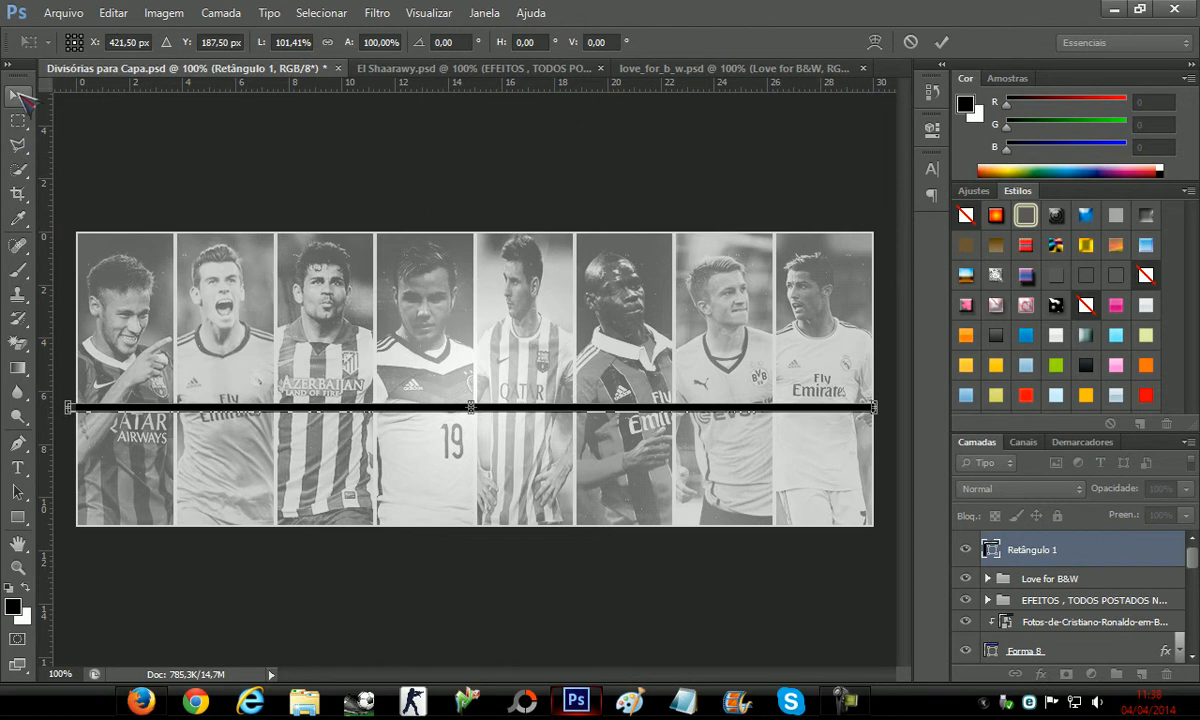
{"action": "left_click", "coordinate": [18, 95]}
{"action": "left_click", "coordinate": [510, 277]}
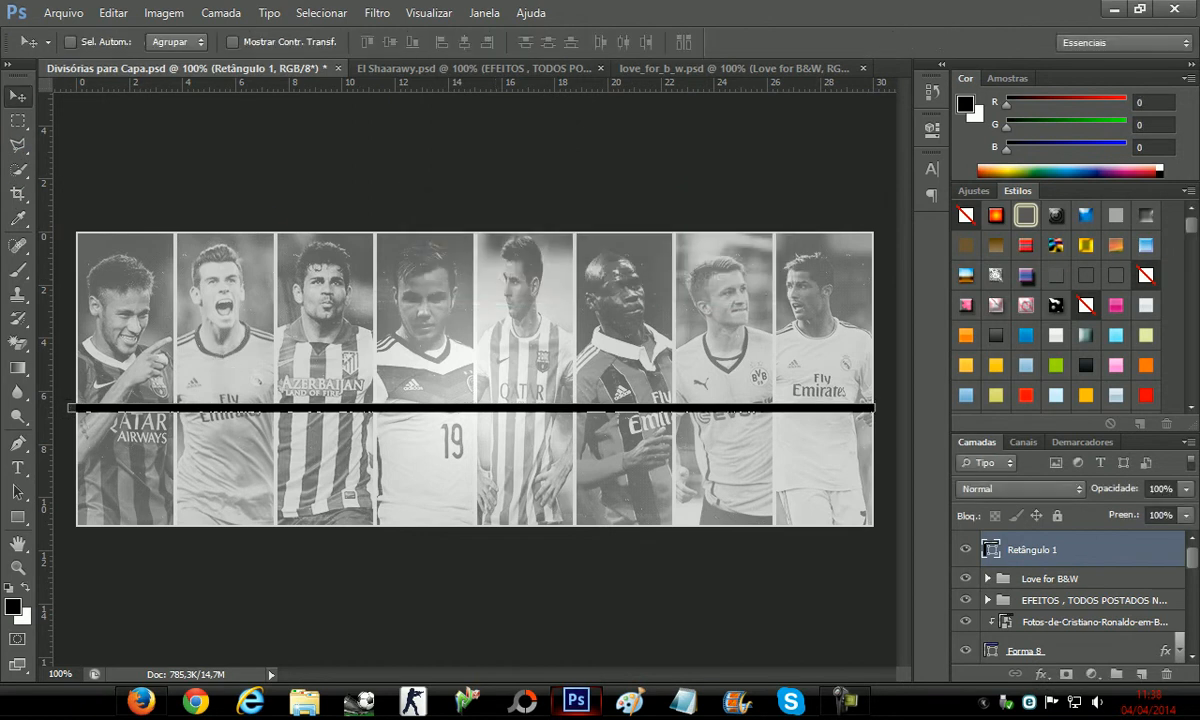
Browse the layer style presets and apply a glossy black style to the Retângulo 1 bar
{"action": "scroll", "coordinate": [1085, 377], "scroll_direction": "down", "scroll_amount": 6}
{"action": "scroll", "coordinate": [1116, 378], "scroll_direction": "down", "scroll_amount": 3}
{"action": "scroll", "coordinate": [1116, 378], "scroll_direction": "down", "scroll_amount": 8}
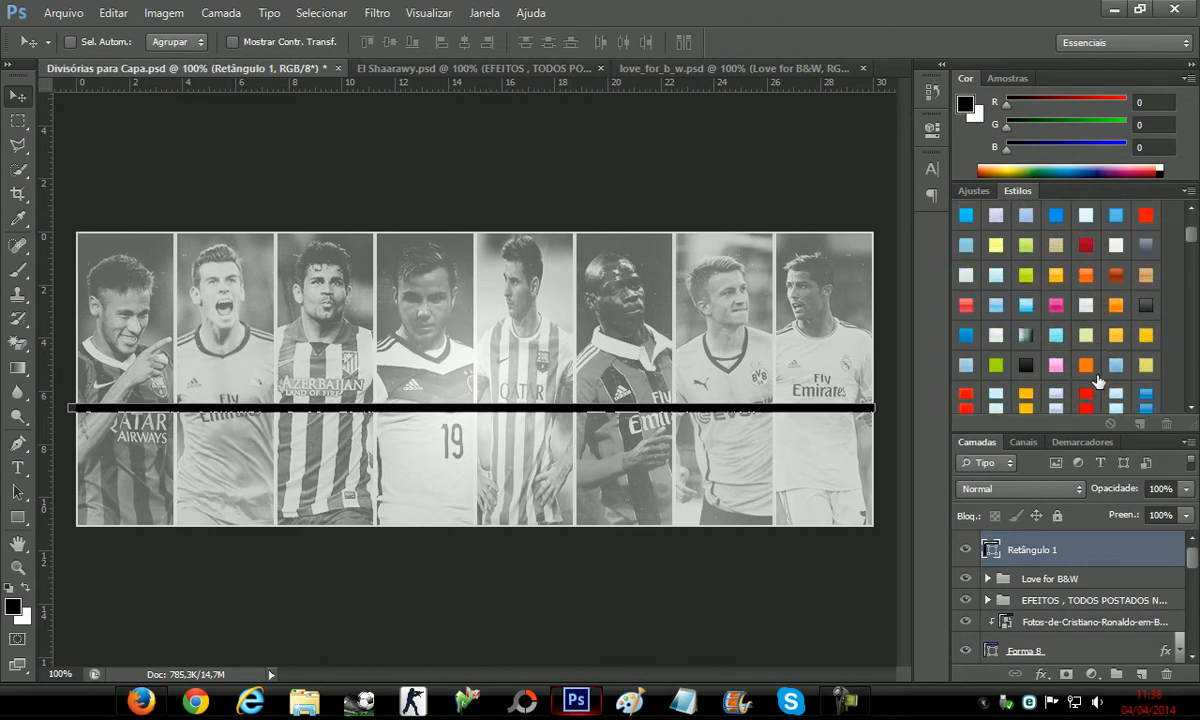
{"action": "scroll", "coordinate": [1099, 380], "scroll_direction": "down", "scroll_amount": 3}
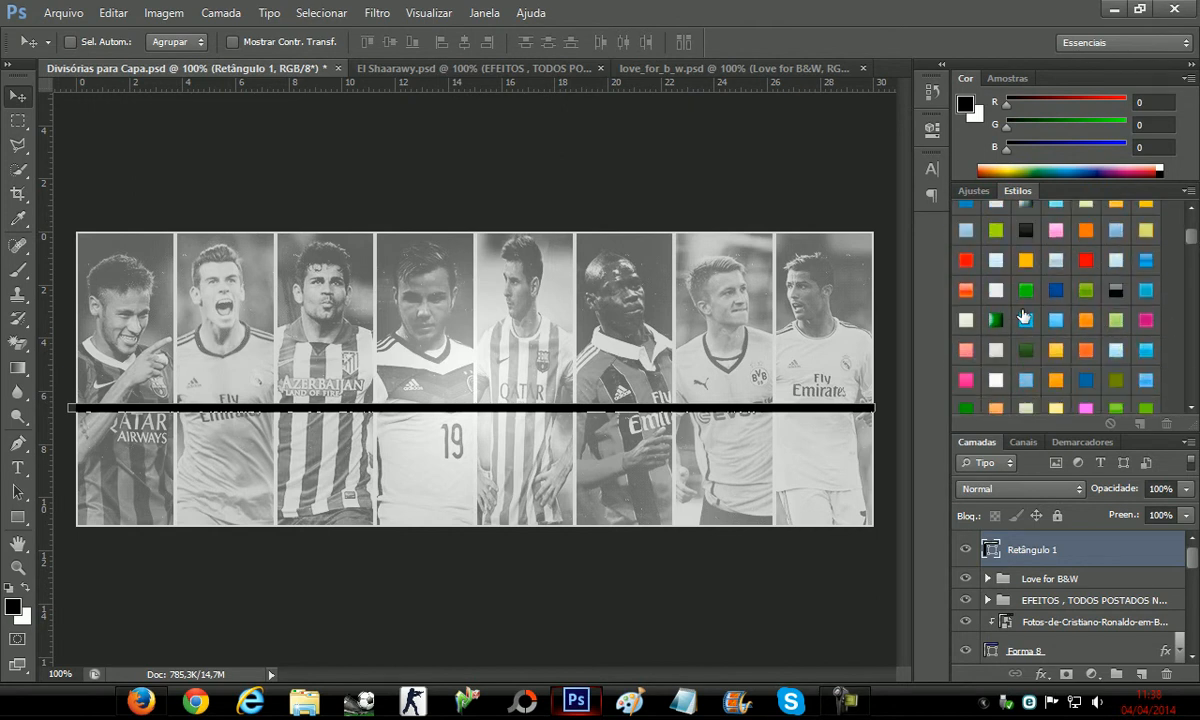
{"action": "scroll", "coordinate": [1020, 330], "scroll_direction": "down", "scroll_amount": 4}
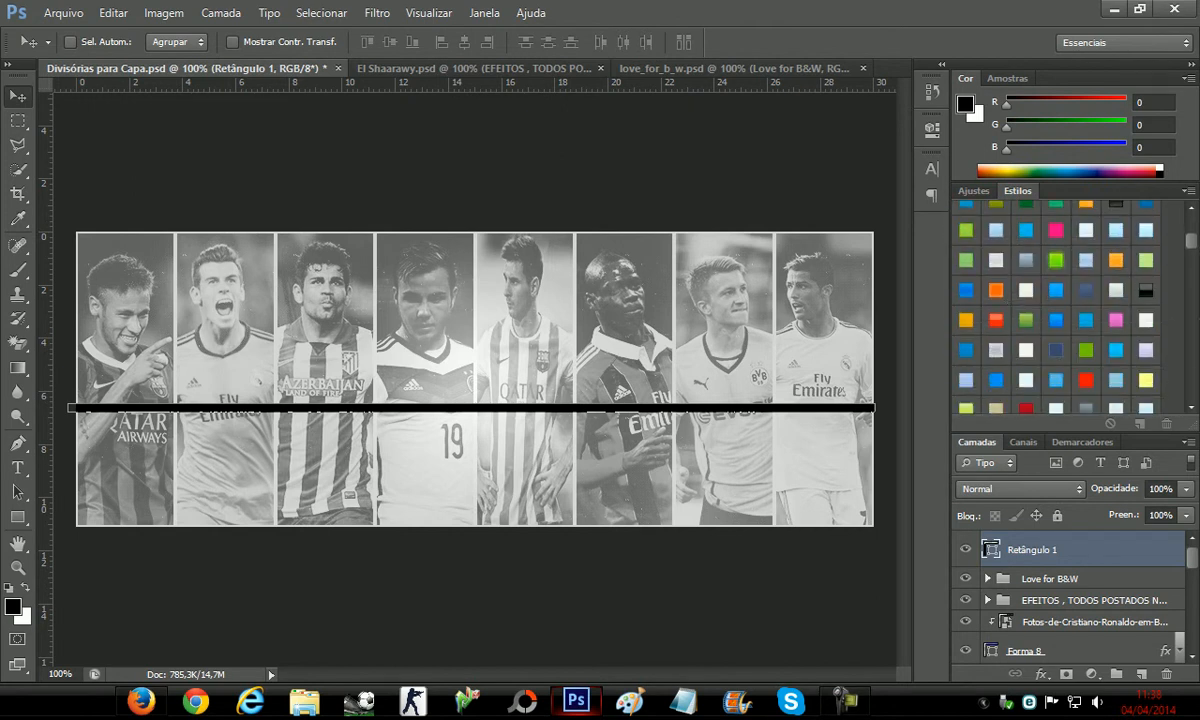
{"action": "left_click_drag", "start_coordinate": [1191, 242], "coordinate": [1191, 220]}
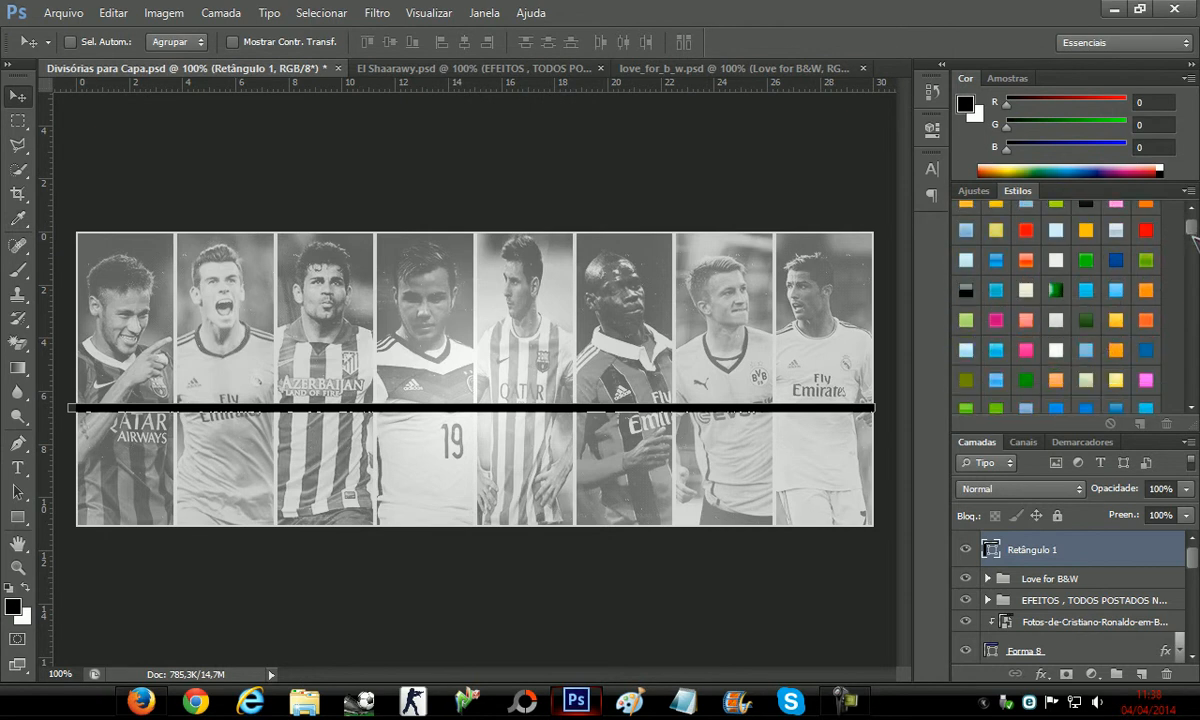
{"action": "left_click_drag", "start_coordinate": [1192, 229], "coordinate": [1194, 380]}
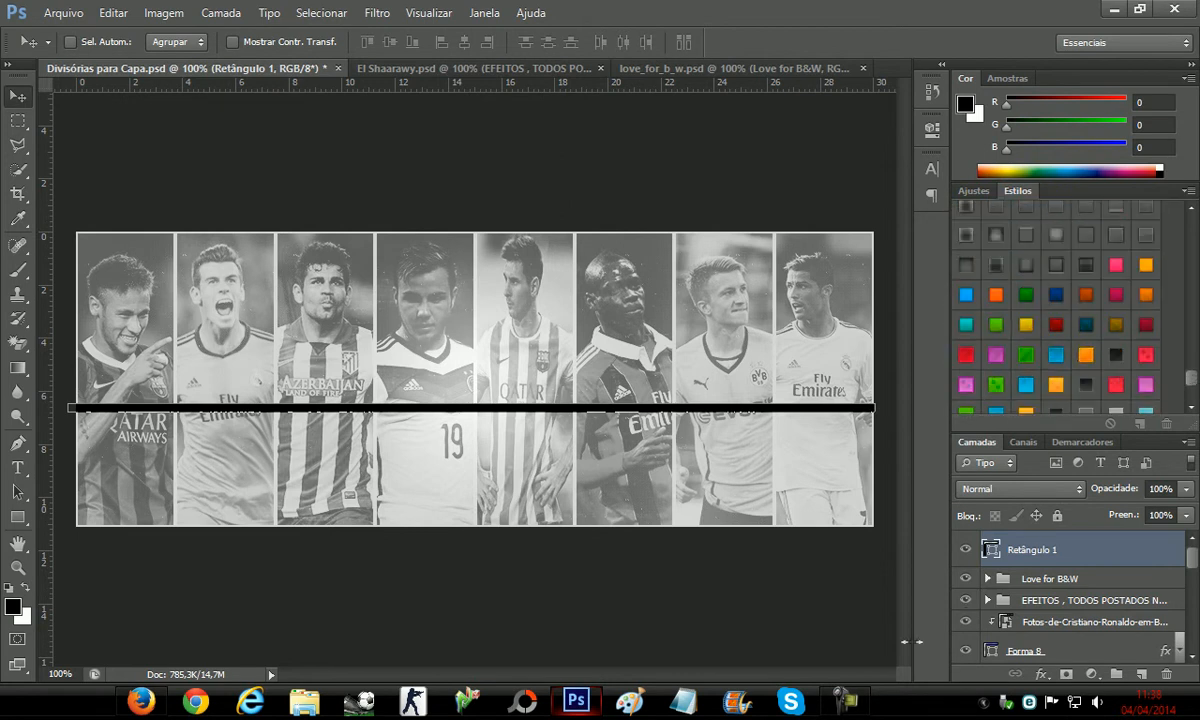
{"action": "left_click", "coordinate": [844, 702]}
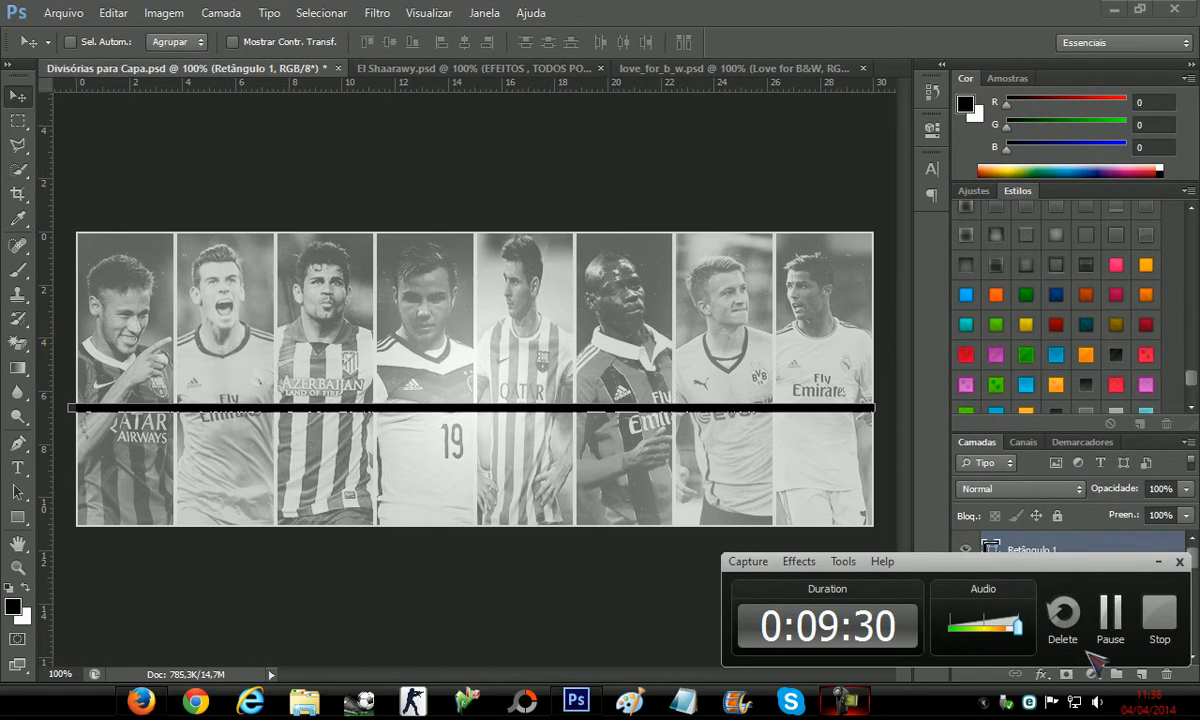
{"action": "left_click", "coordinate": [1113, 614]}
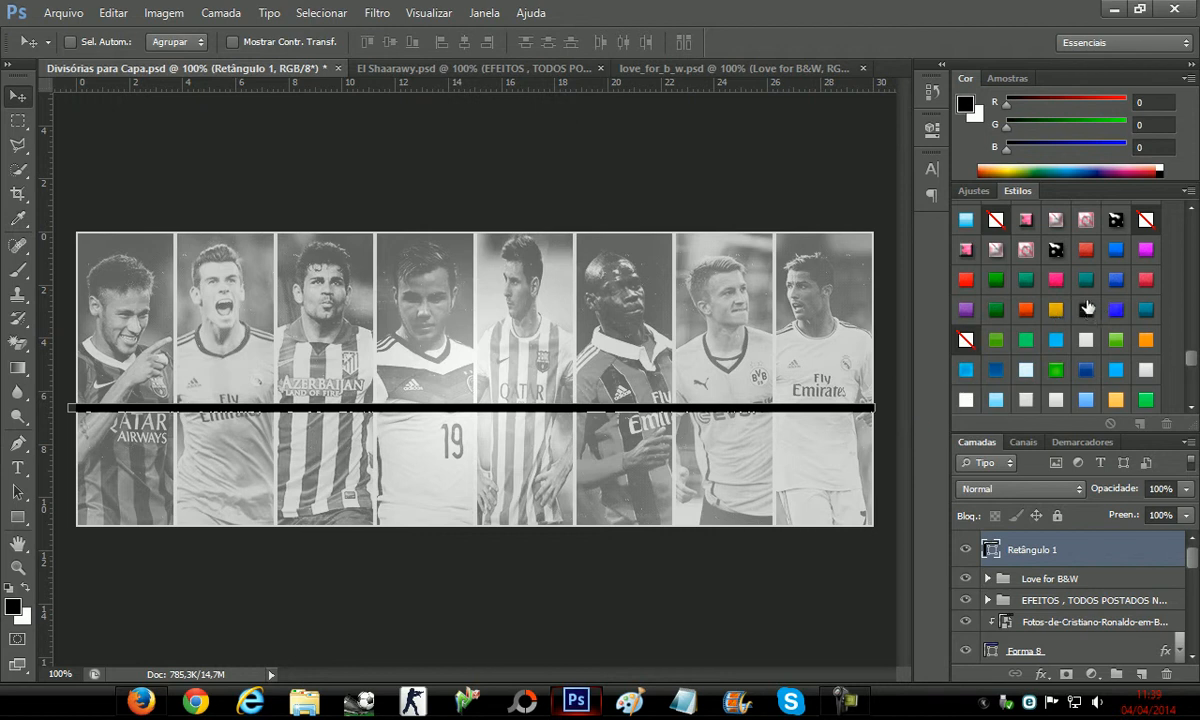
{"action": "left_click", "coordinate": [1086, 310]}
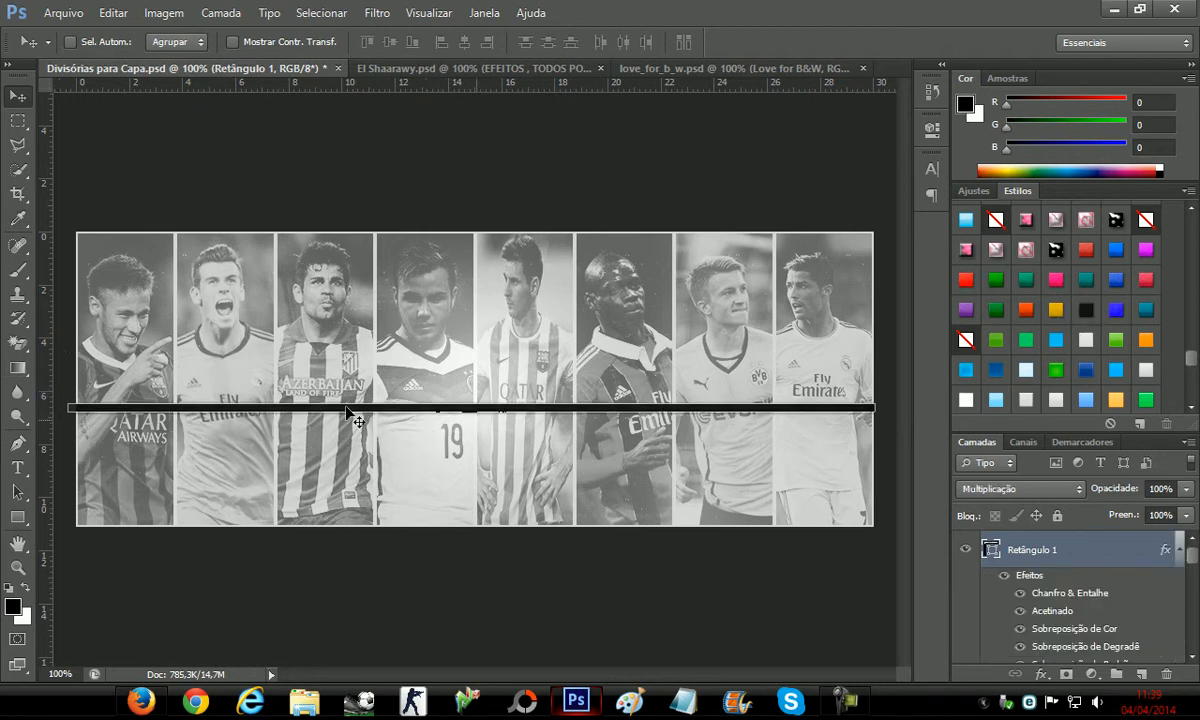
Rasterize the Retângulo 1 shape layer
{"action": "left_click", "coordinate": [17, 342]}
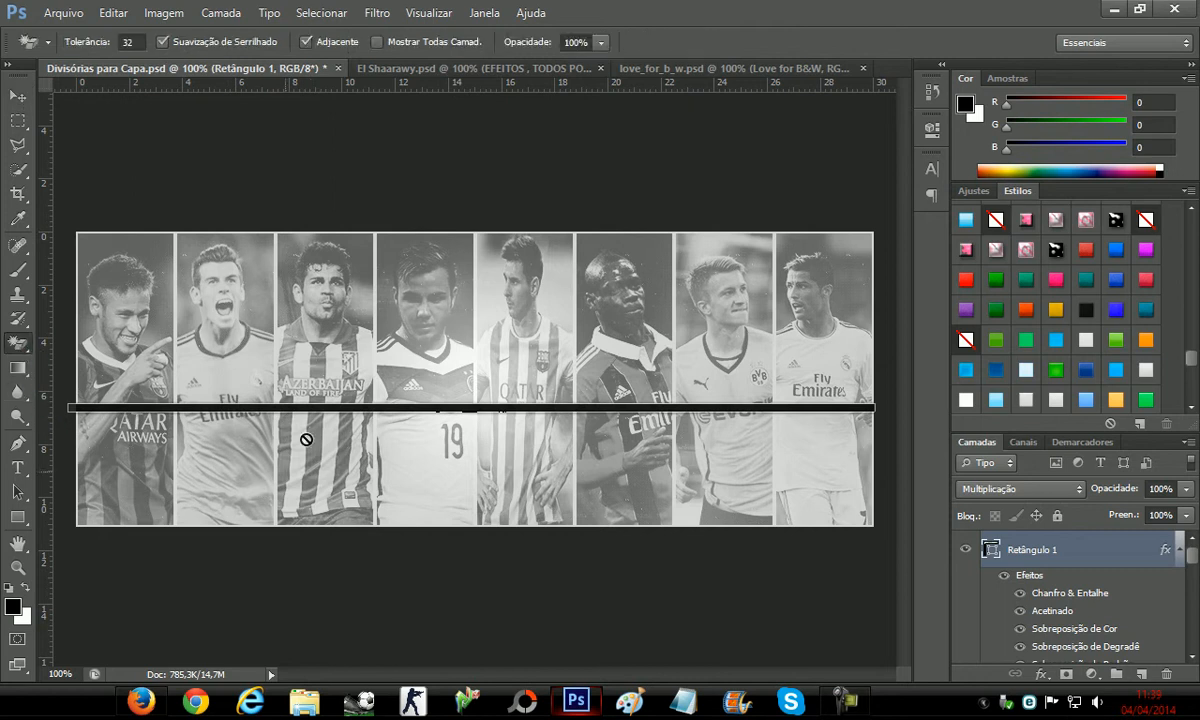
{"action": "left_click", "coordinate": [340, 412]}
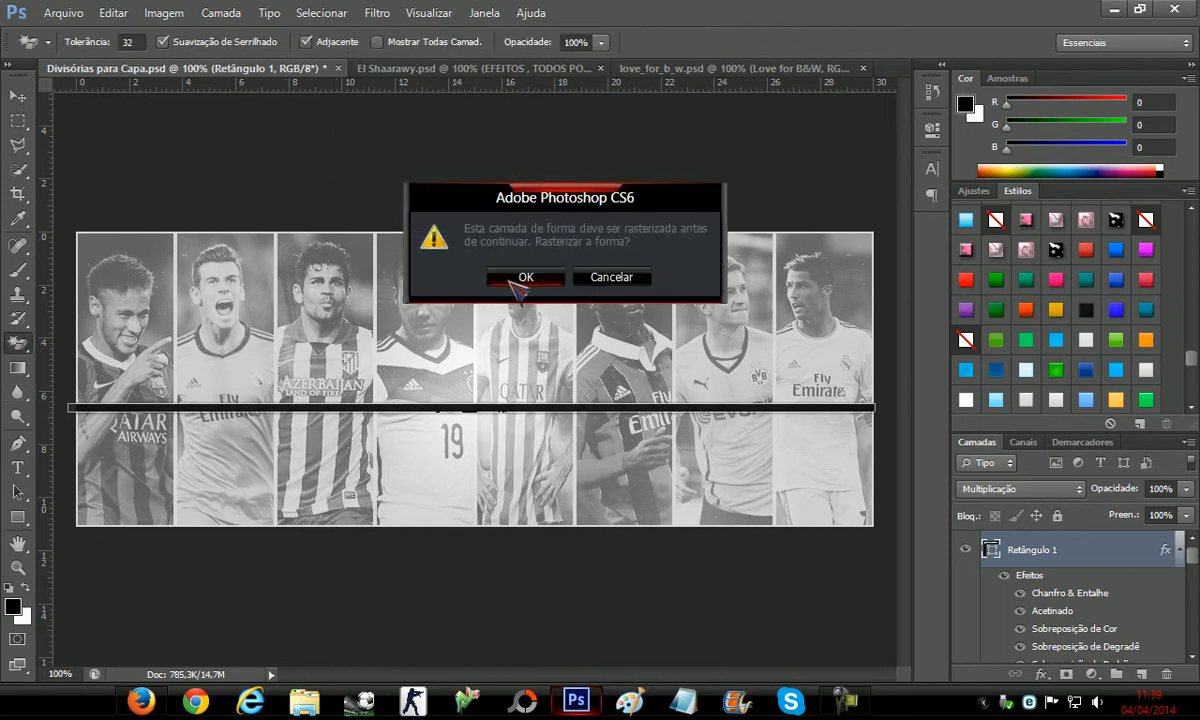
{"action": "left_click", "coordinate": [515, 275]}
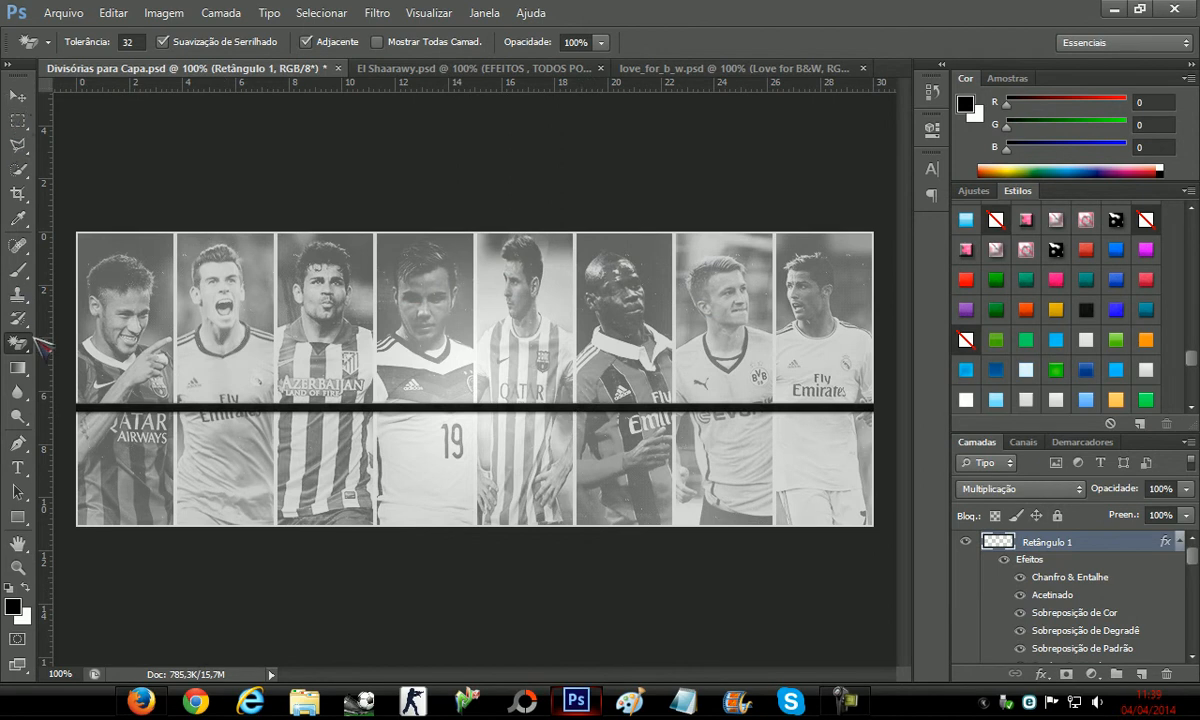
Duplicate the black bar, position the copy just below the original, and apply a red layer style to the copy
{"action": "key", "text": "ctrl+j"}
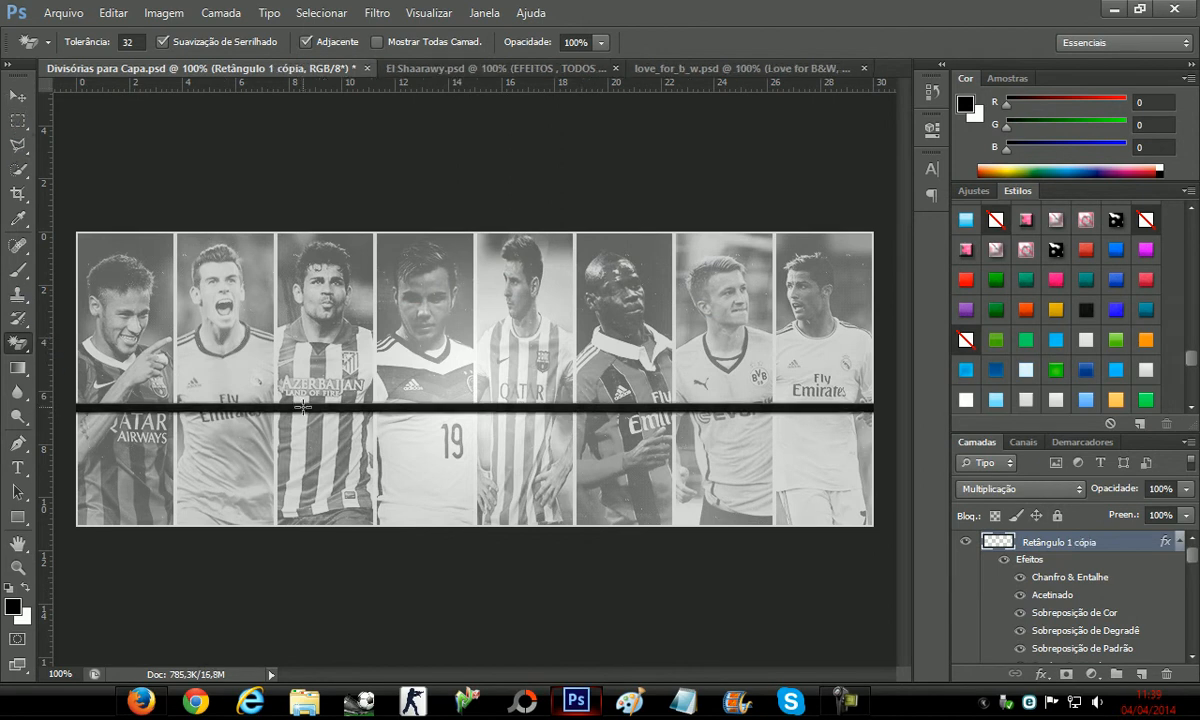
{"action": "left_click", "coordinate": [16, 97]}
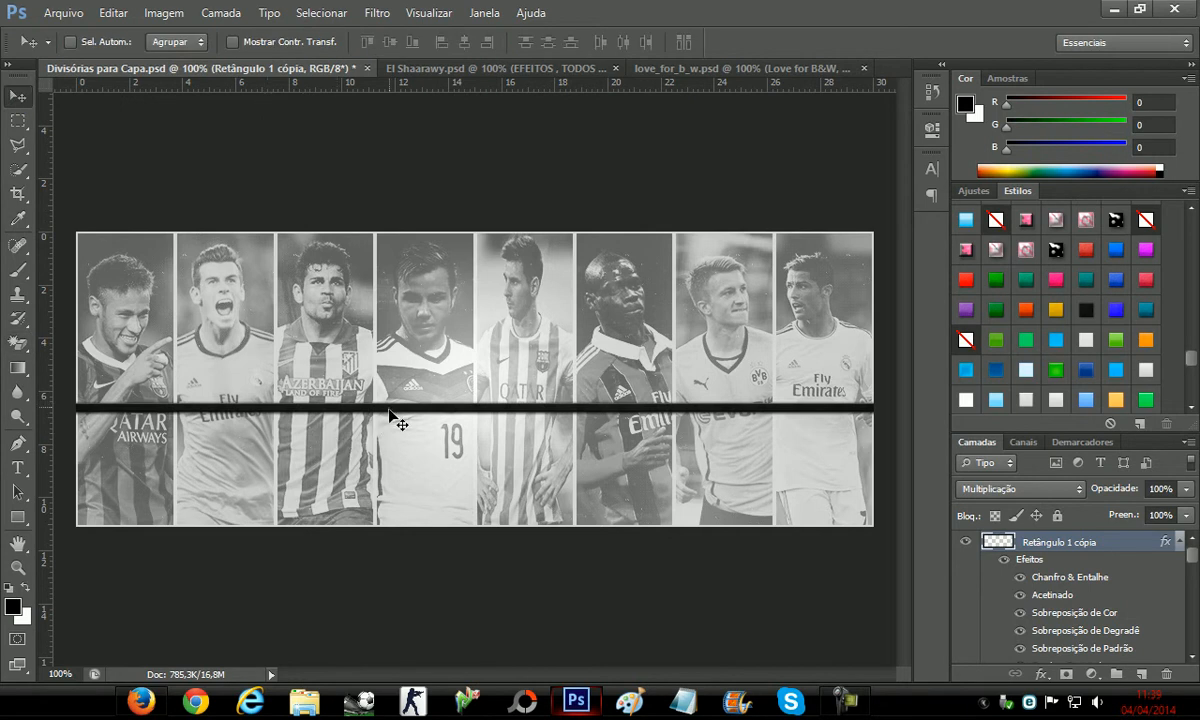
{"action": "mouse_move", "coordinate": [389, 423]}
{"action": "left_mouse_down"}
{"action": "mouse_move", "coordinate": [389, 405]}
{"action": "mouse_move", "coordinate": [386, 430]}
{"action": "left_mouse_up"}
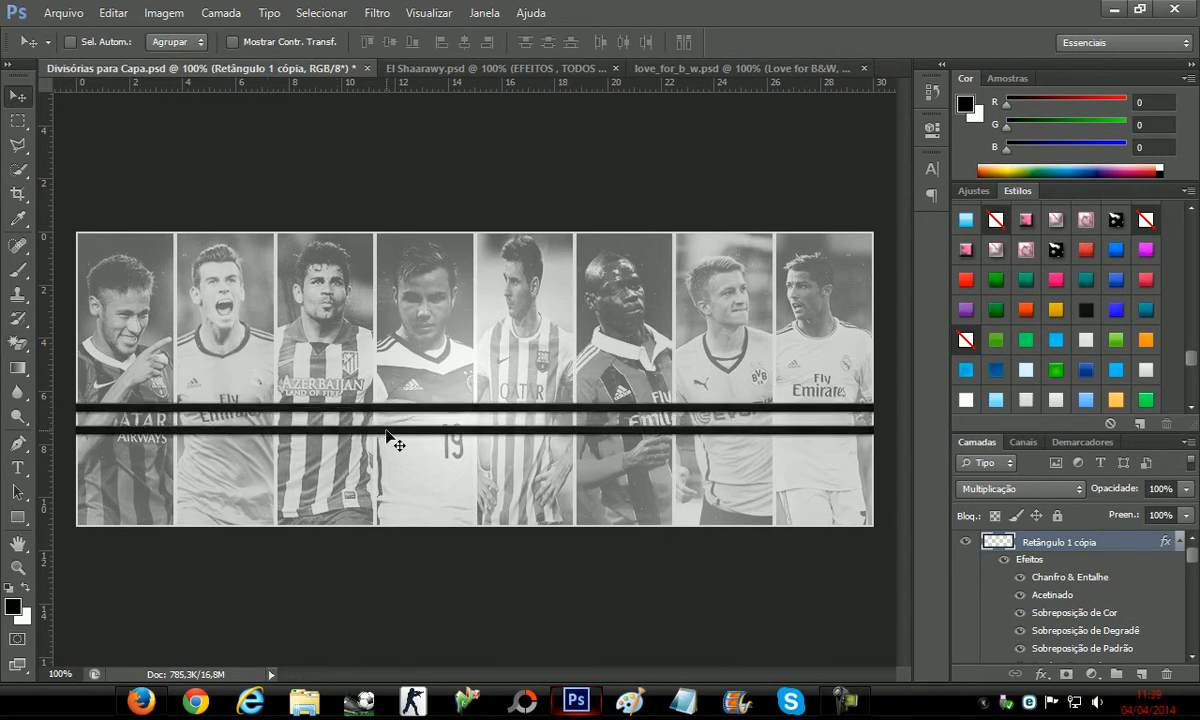
{"action": "key", "text": "Up"}
{"action": "key", "text": "Up"}
{"action": "key", "text": "Up"}
{"action": "key", "text": "Up"}
{"action": "key", "text": "Up"}
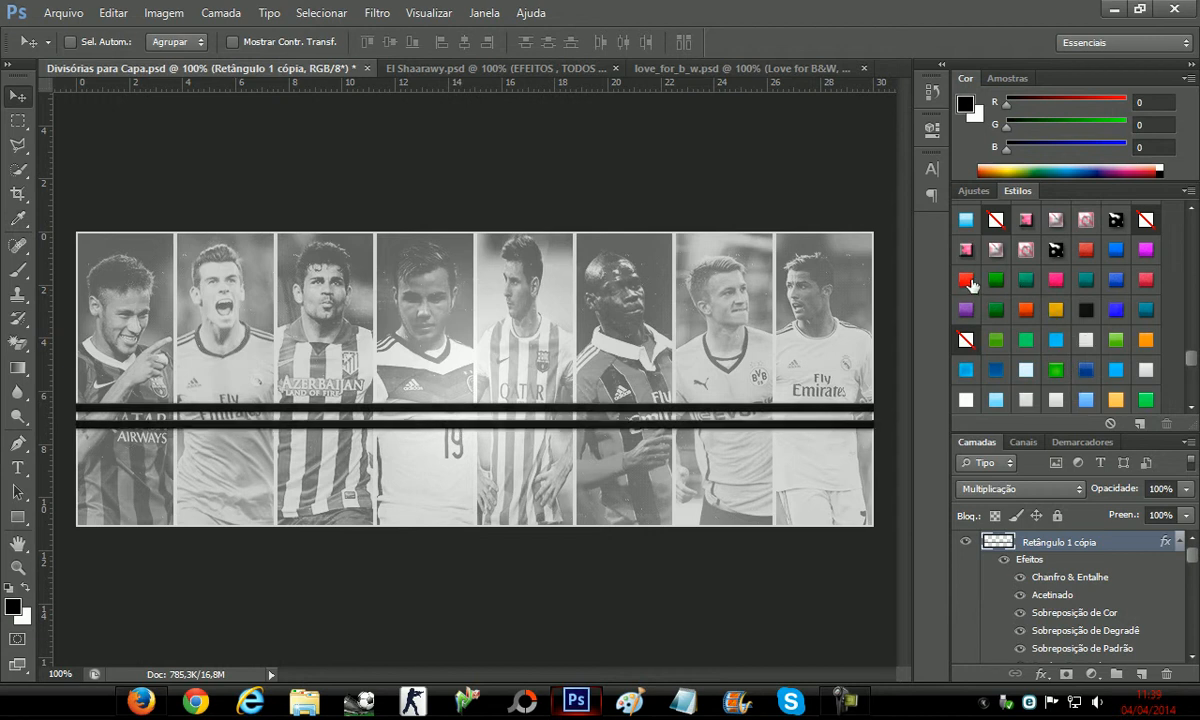
{"action": "left_click", "coordinate": [965, 280]}
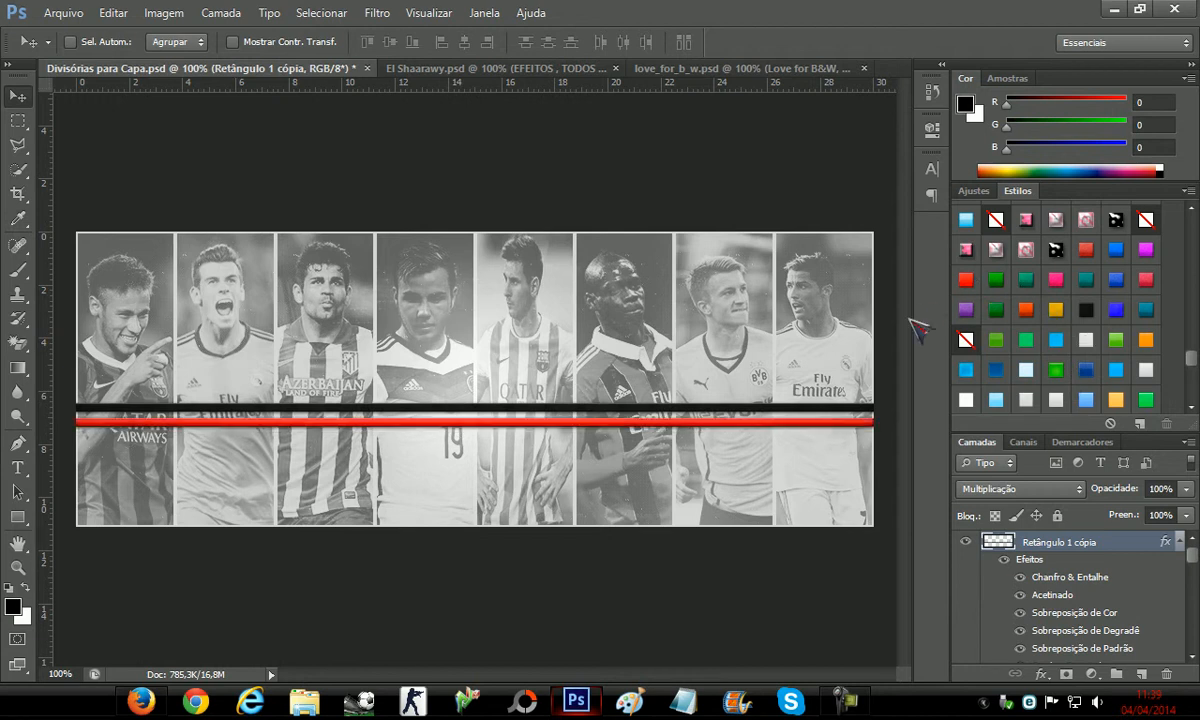
Move the red bar down near the players' waists and set the black bar directly on top of its upper edge
{"action": "scroll", "coordinate": [1176, 548], "scroll_direction": "down", "scroll_amount": 3}
{"action": "left_click", "coordinate": [1177, 548]}
{"action": "scroll", "coordinate": [1133, 580], "scroll_direction": "up", "scroll_amount": 3}
{"action": "left_click", "coordinate": [1177, 541]}
{"action": "left_click_drag", "start_coordinate": [713, 436], "coordinate": [757, 476]}
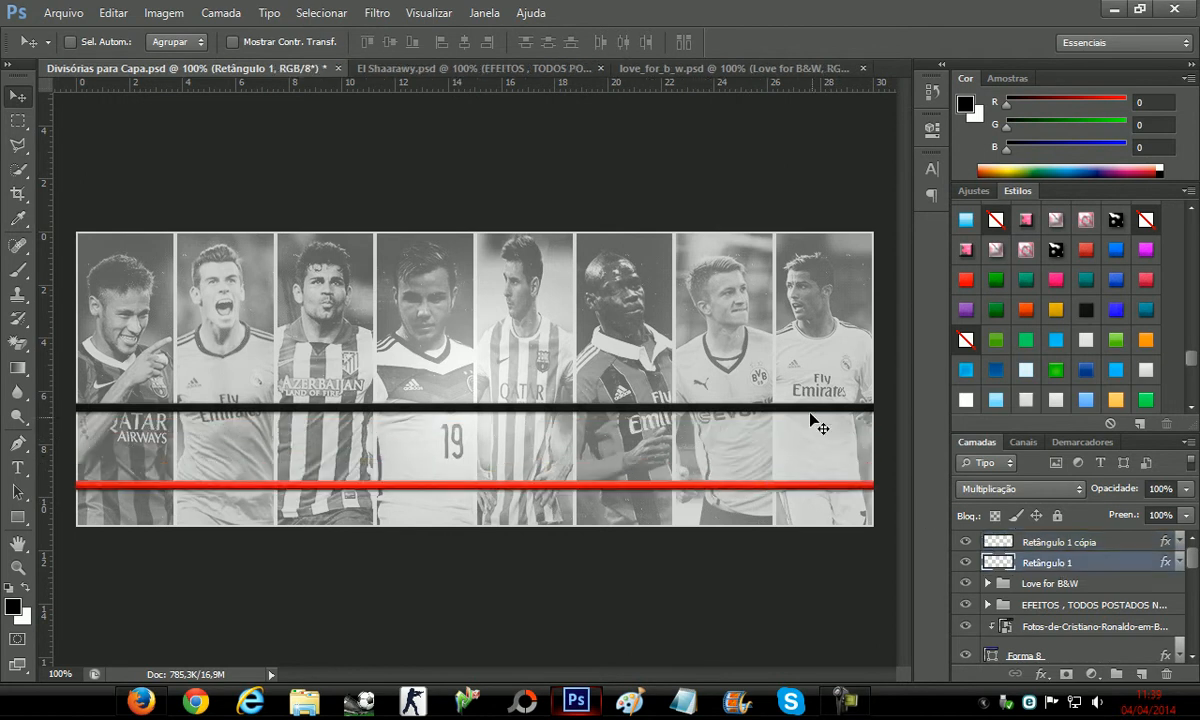
{"action": "left_click_drag", "start_coordinate": [811, 451], "coordinate": [805, 481]}
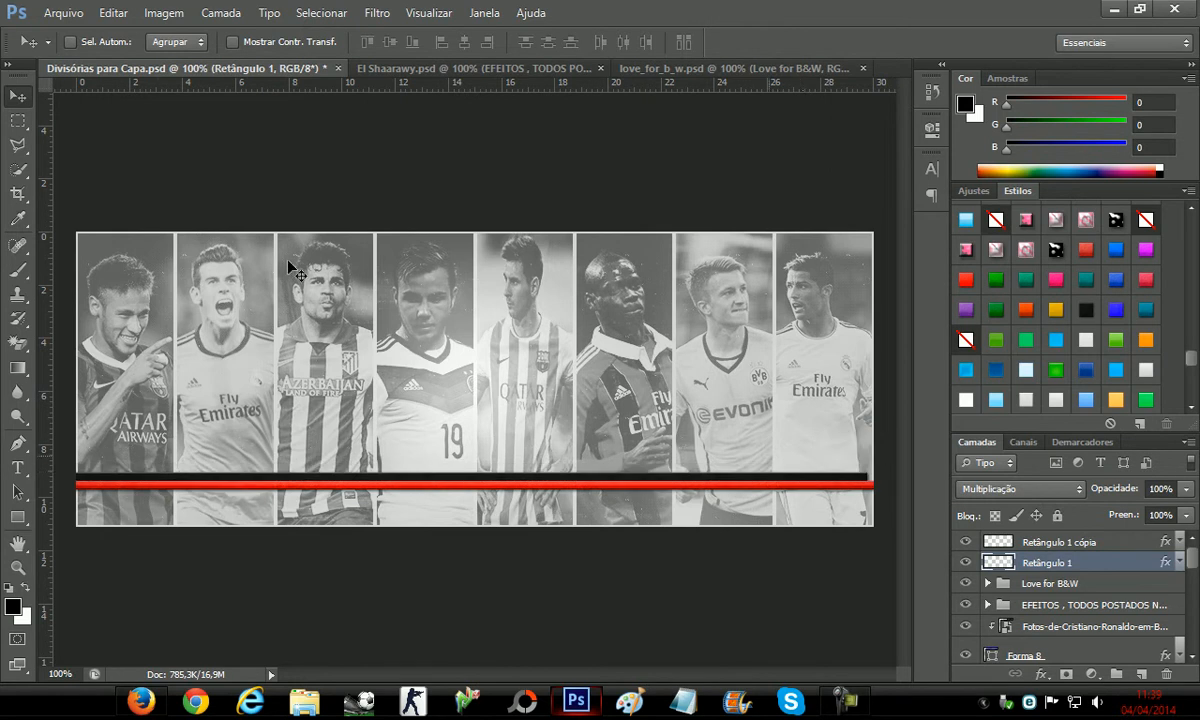
Try placing the Cristiano Ronaldo 3 render from the Pack de Renders 2014 folder over the first two panels
{"action": "left_click", "coordinate": [40, 8]}
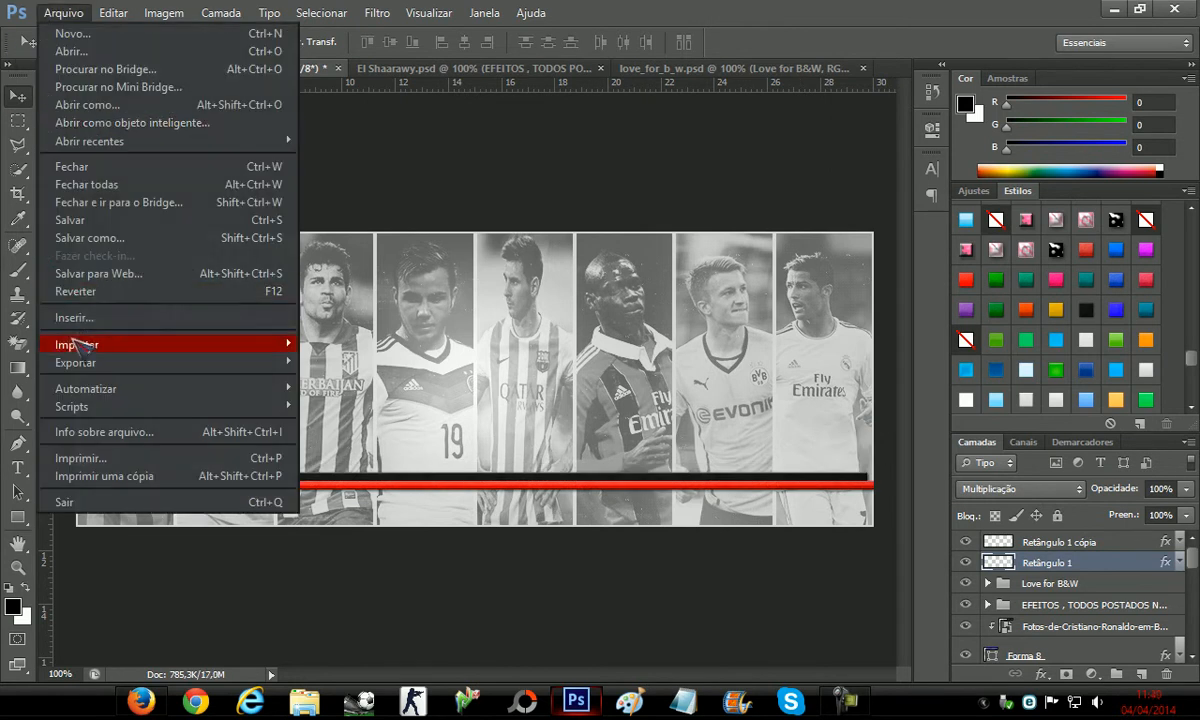
{"action": "left_click", "coordinate": [160, 320]}
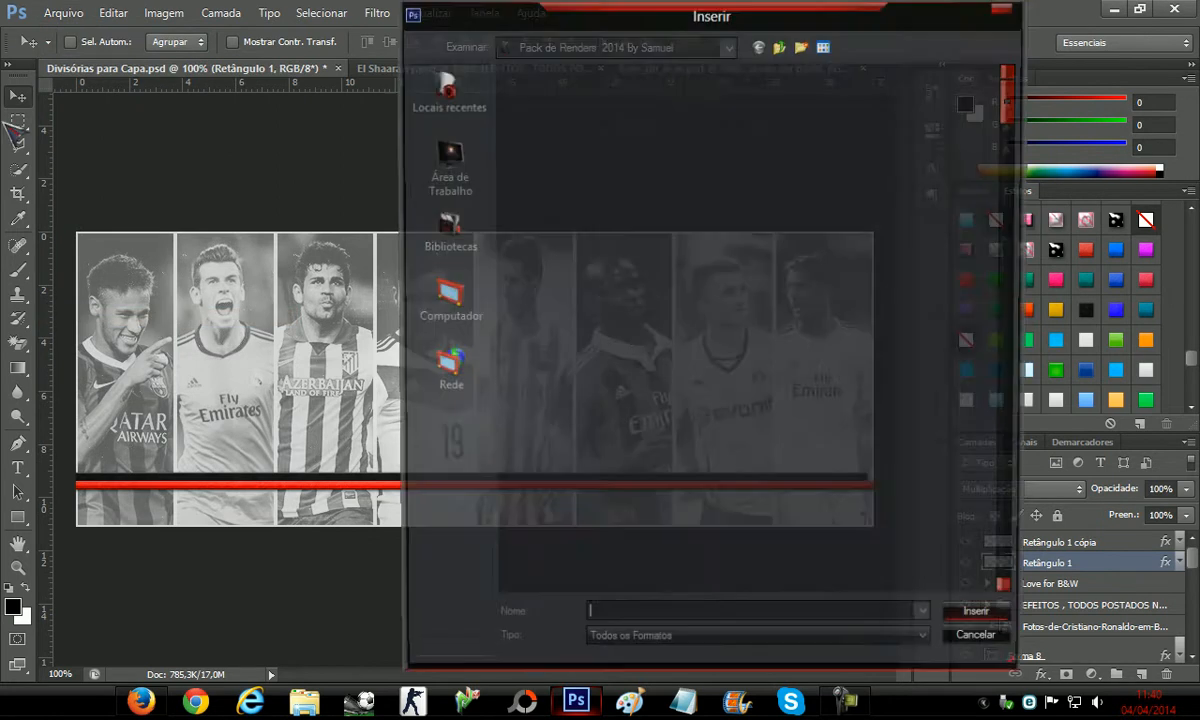
{"action": "left_click", "coordinate": [805, 250]}
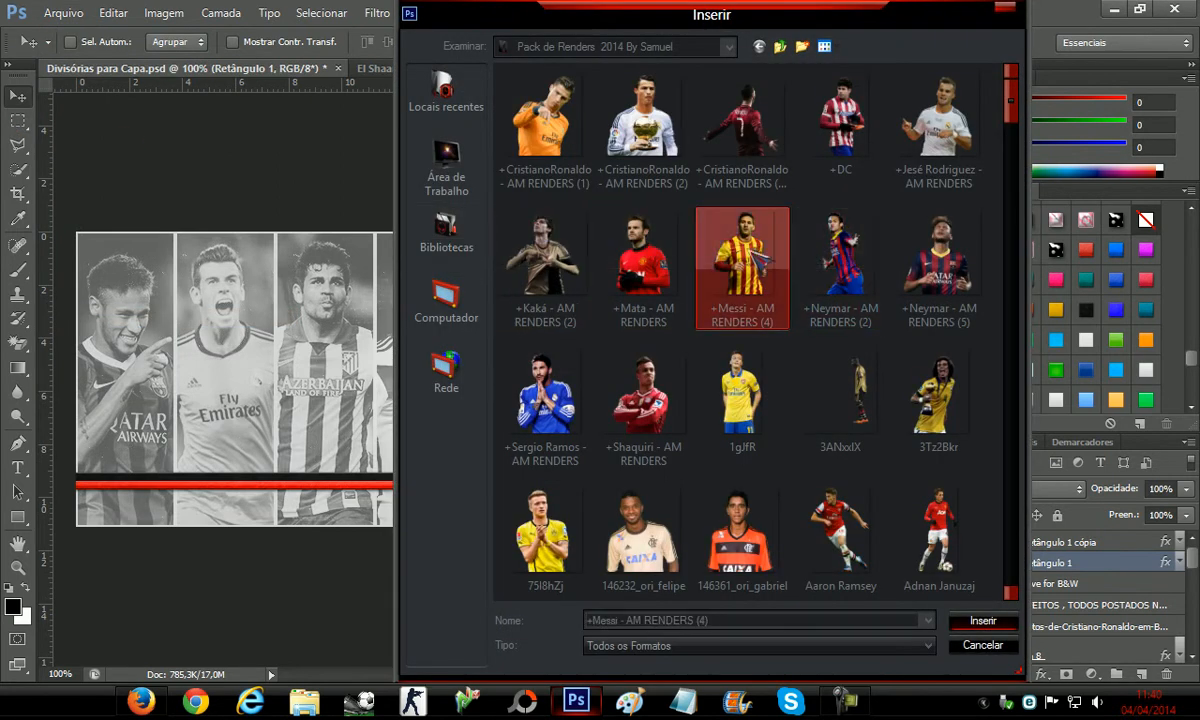
{"action": "left_click", "coordinate": [741, 255]}
{"action": "scroll", "coordinate": [640, 420], "scroll_direction": "down", "scroll_amount": 2}
{"action": "scroll", "coordinate": [645, 440], "scroll_direction": "down", "scroll_amount": 15}
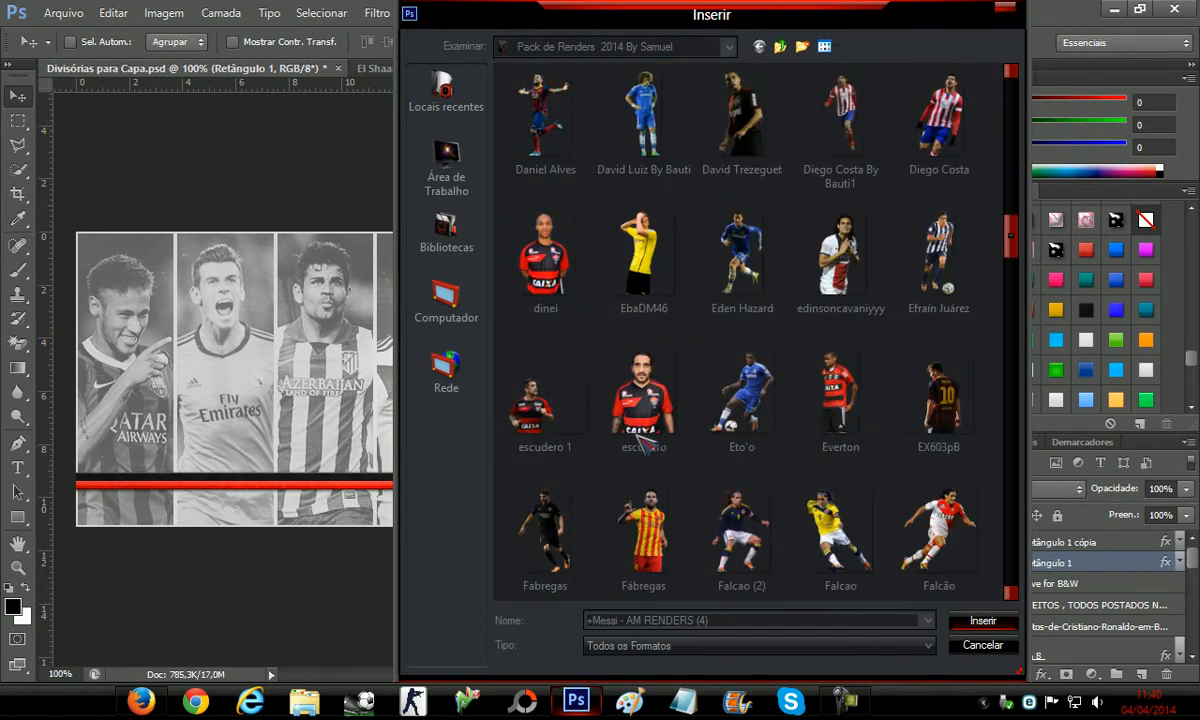
{"action": "double_click", "coordinate": [543, 462]}
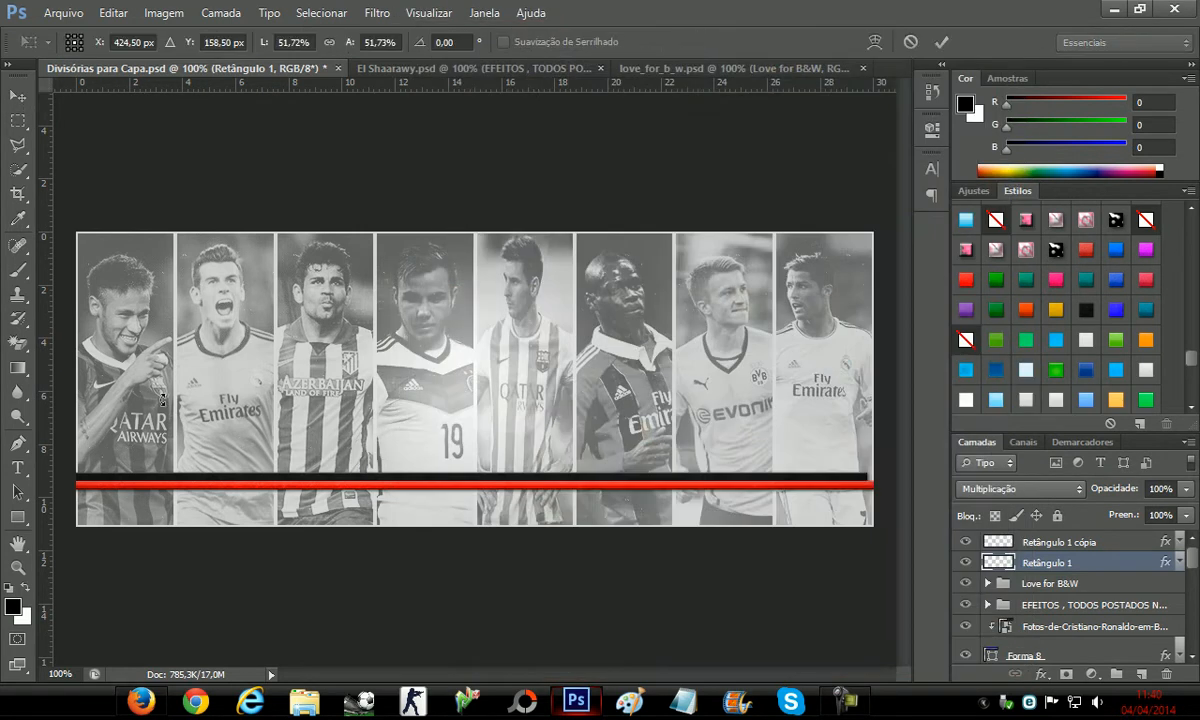
{"action": "left_click_drag", "start_coordinate": [505, 411], "coordinate": [203, 404]}
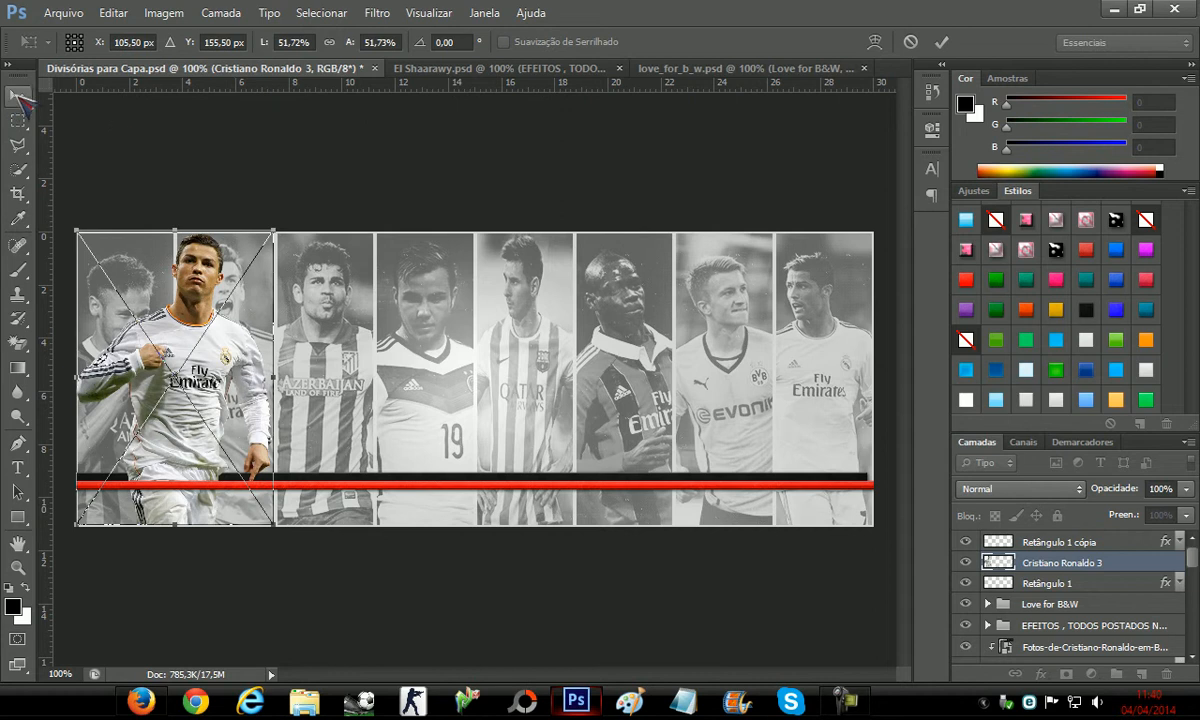
{"action": "left_click", "coordinate": [18, 95]}
{"action": "left_click", "coordinate": [510, 278]}
Try nudging the Cristiano Ronaldo 3 render left and raising its layer above both bars, and delete the render
{"action": "key", "text": "Left"}
{"action": "key", "text": "Left"}
{"action": "key", "text": "Left"}
{"action": "key", "text": "Left"}
{"action": "key", "text": "Left"}
{"action": "key", "text": "Left"}
{"action": "key", "text": "Left"}
{"action": "key", "text": "Left"}
{"action": "key", "text": "Left"}
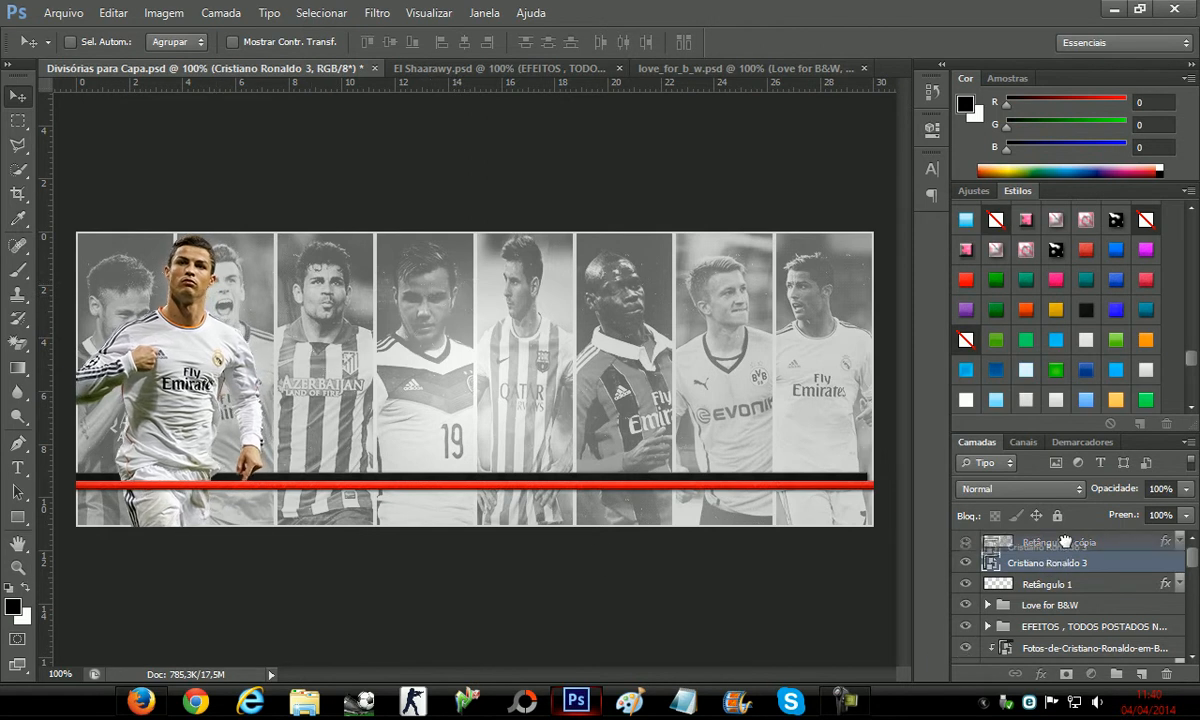
{"action": "left_click_drag", "start_coordinate": [1033, 563], "coordinate": [1000, 540]}
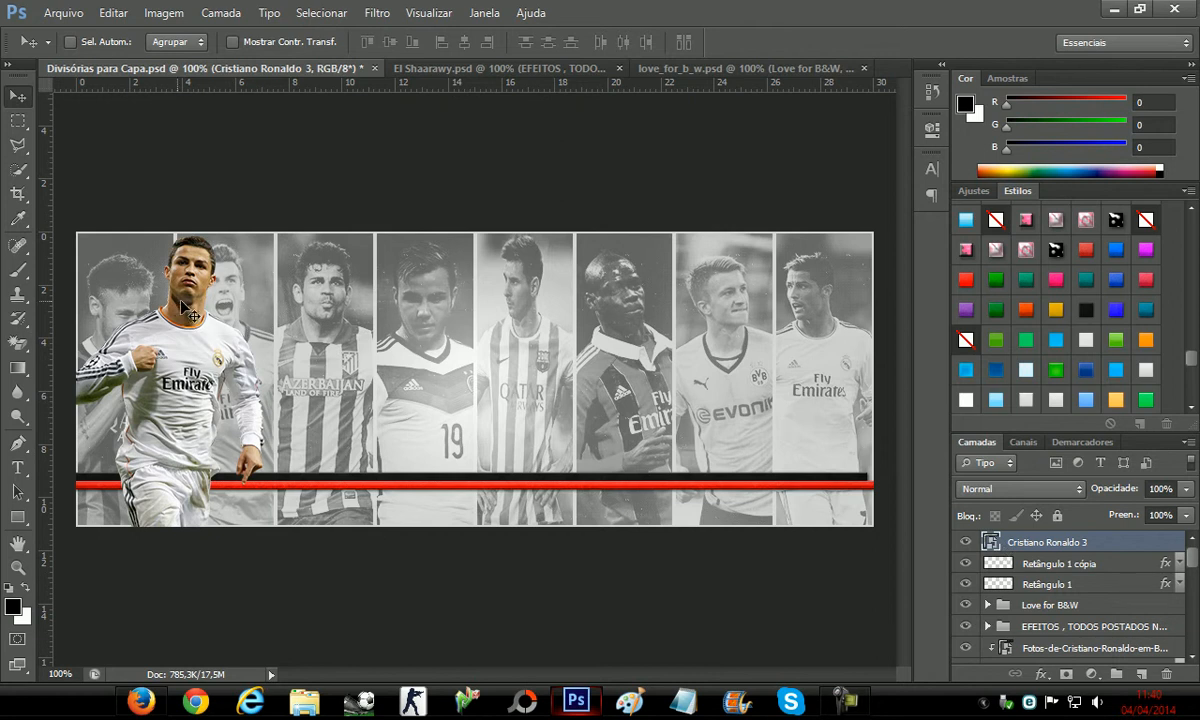
{"action": "key", "text": "Delete"}
Place the Neymar 2 render from the Pack de Renders 2014 folder over the first two panels, in front of the bars
{"action": "left_click", "coordinate": [62, 13]}
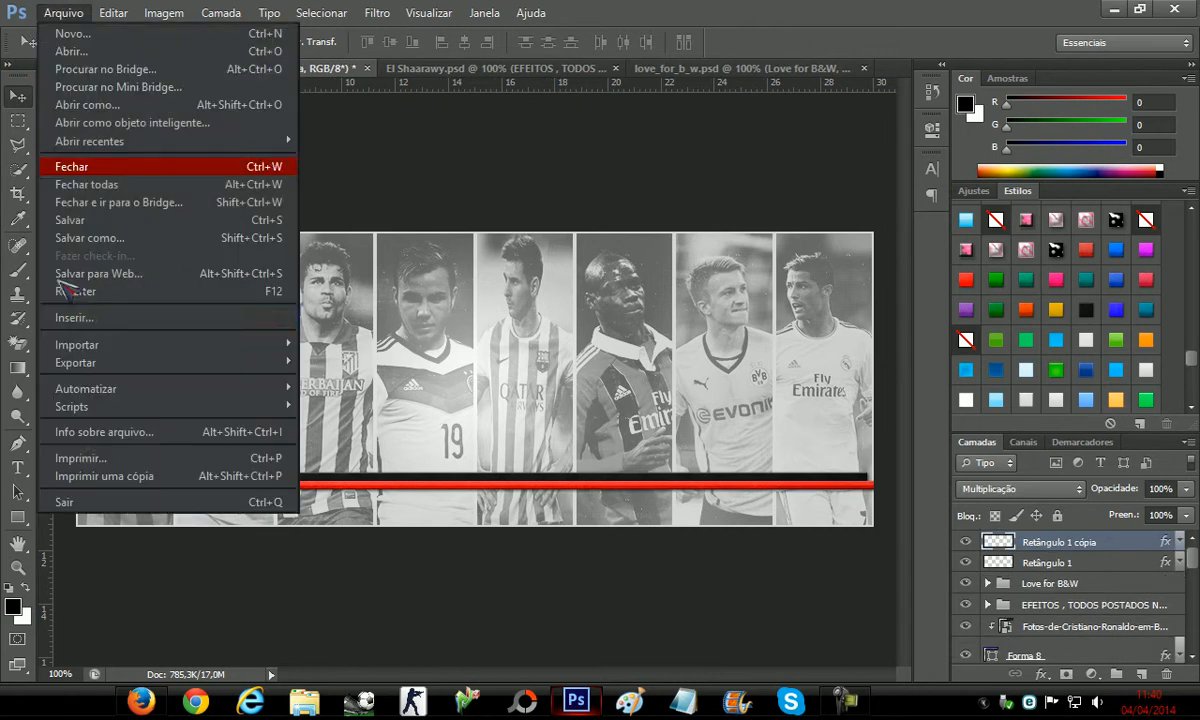
{"action": "left_click", "coordinate": [55, 312]}
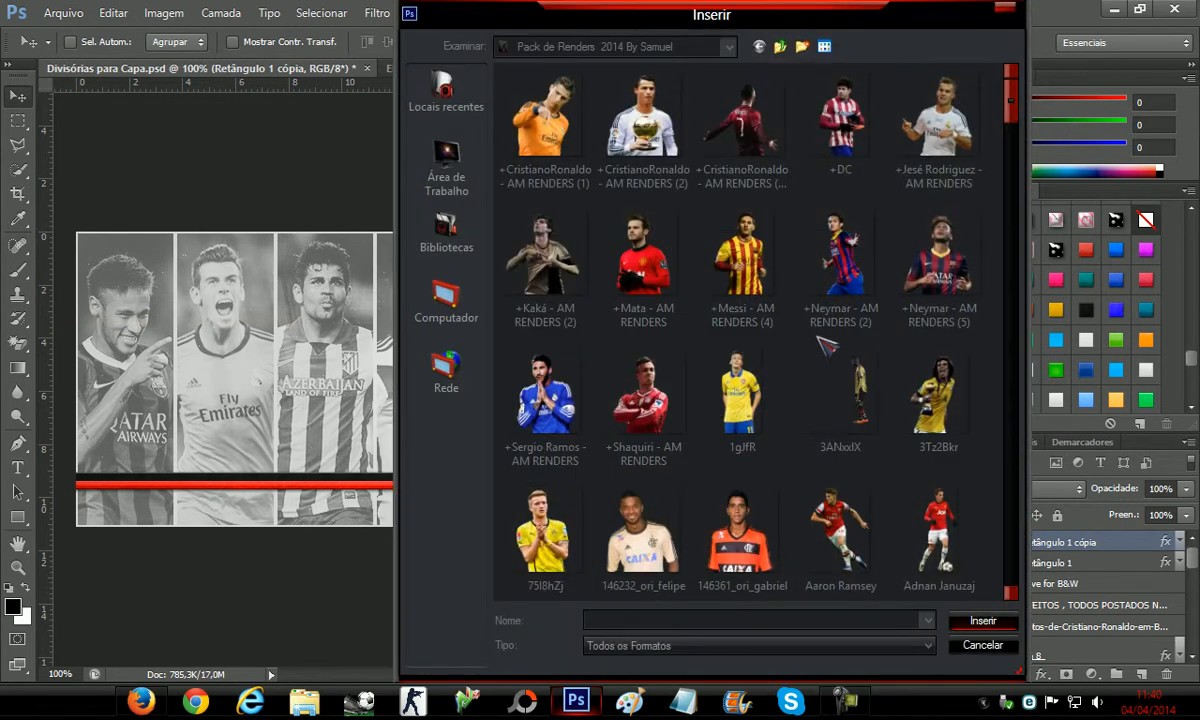
{"action": "left_click", "coordinate": [918, 275]}
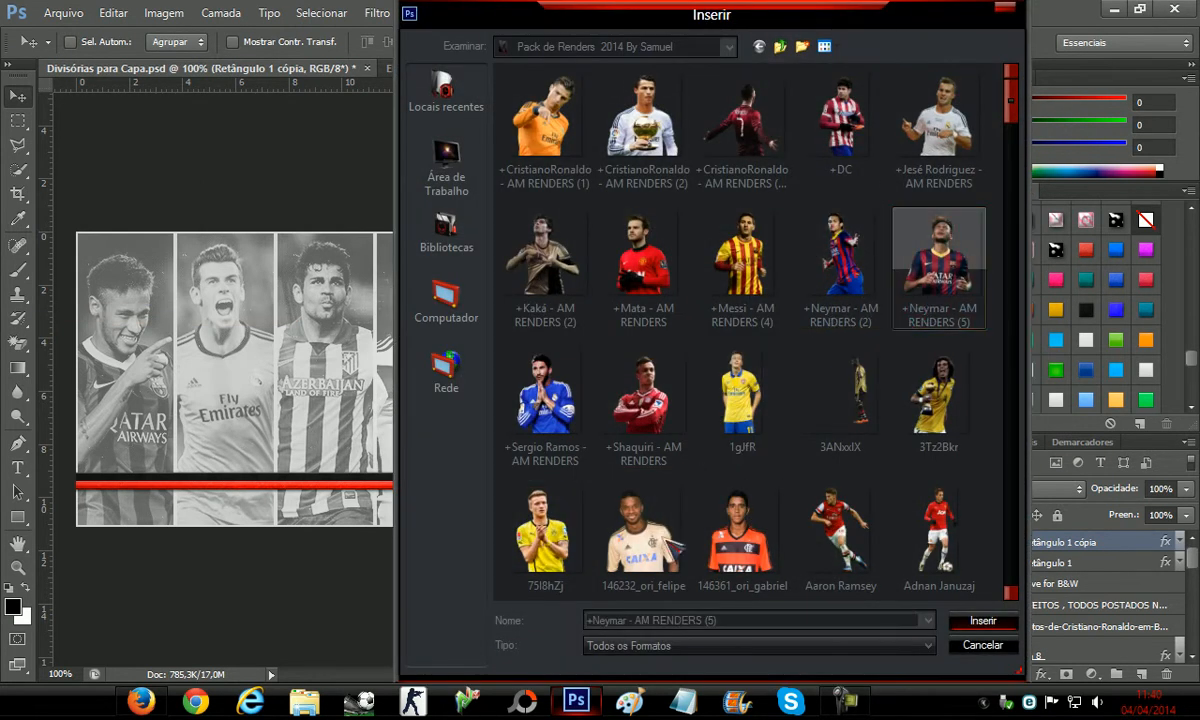
{"action": "scroll", "coordinate": [643, 535], "scroll_direction": "down", "scroll_amount": 15}
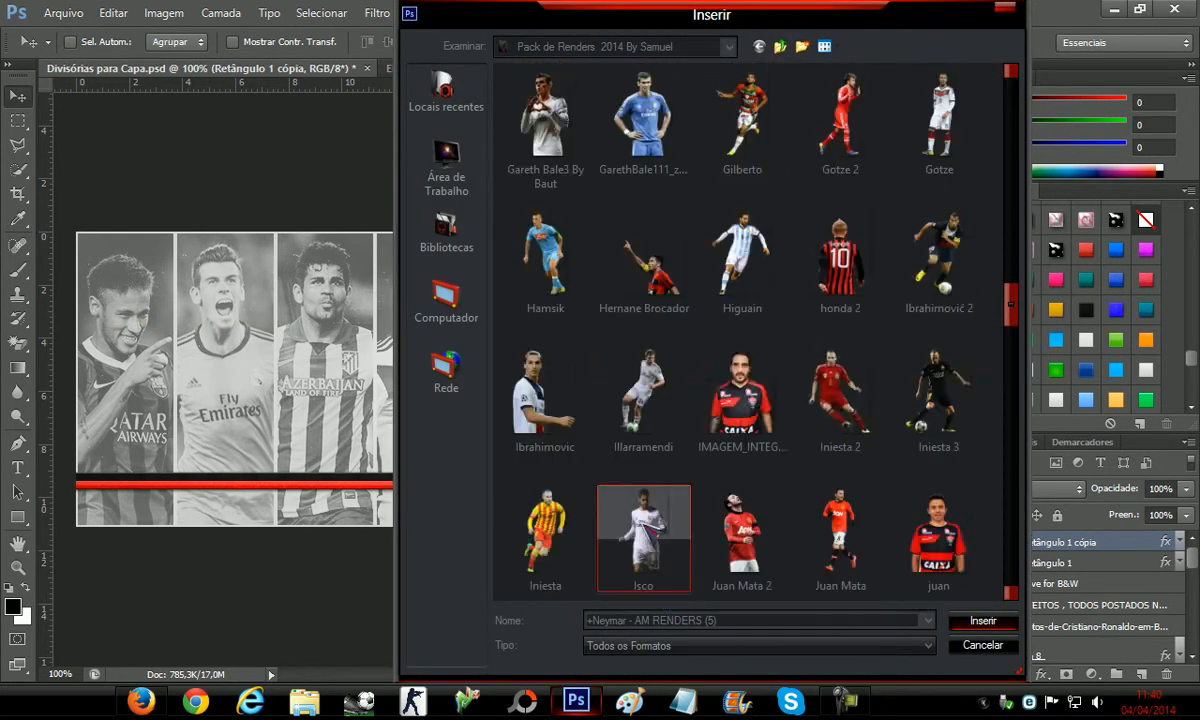
{"action": "scroll", "coordinate": [643, 527], "scroll_direction": "down", "scroll_amount": 8}
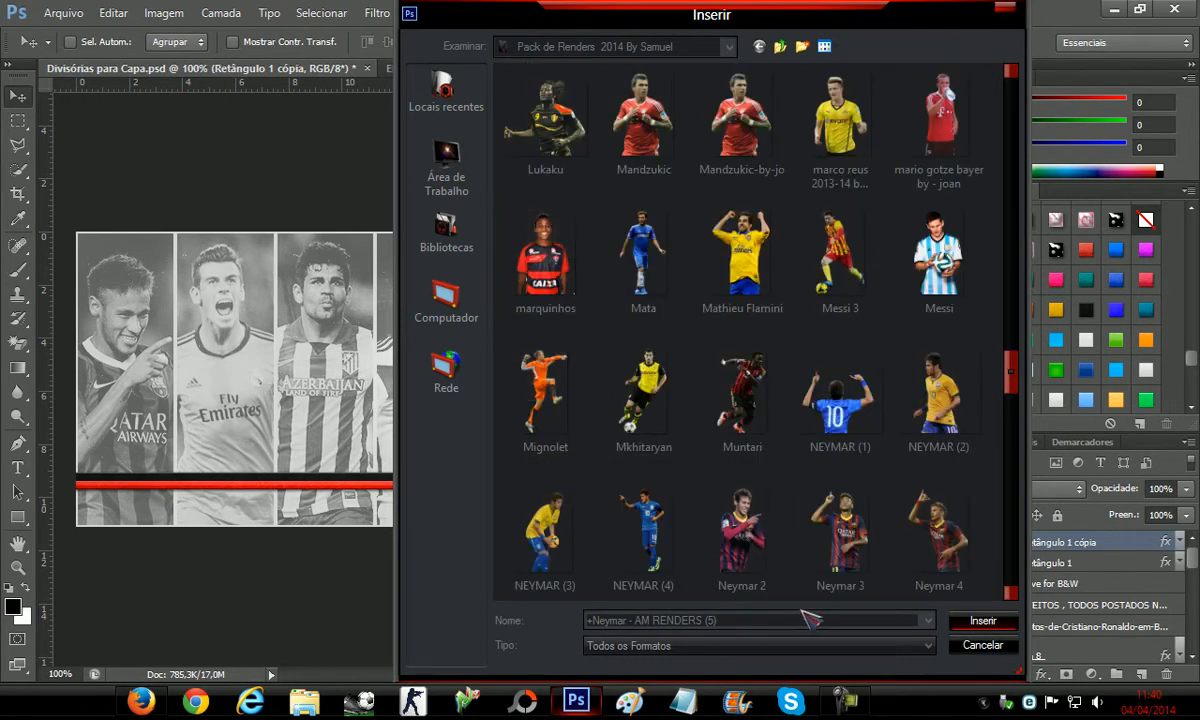
{"action": "double_click", "coordinate": [742, 540]}
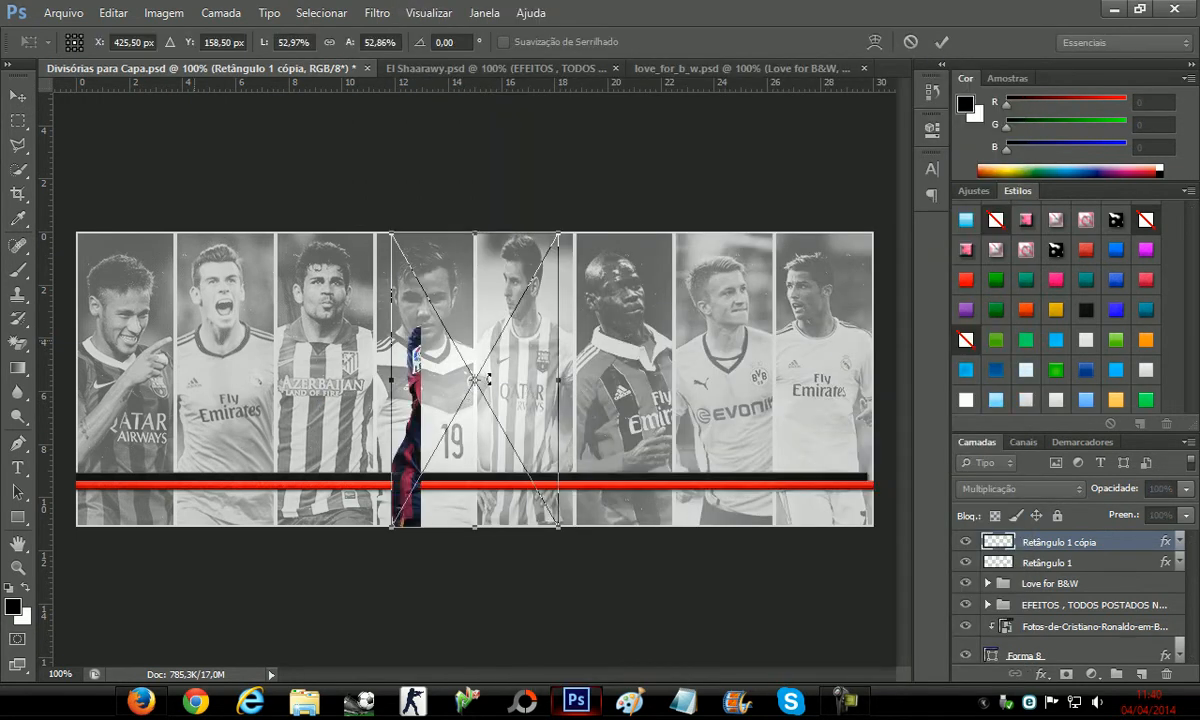
{"action": "left_click_drag", "start_coordinate": [500, 385], "coordinate": [197, 408]}
{"action": "left_click", "coordinate": [17, 95]}
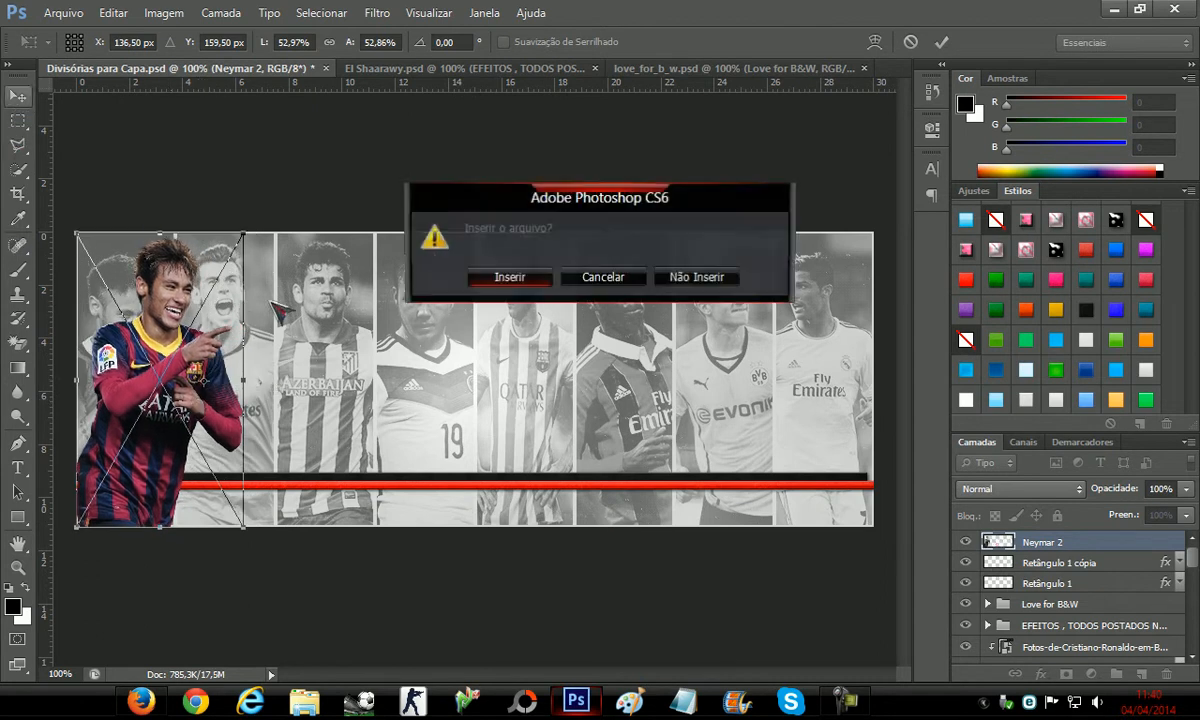
{"action": "left_click", "coordinate": [505, 278]}
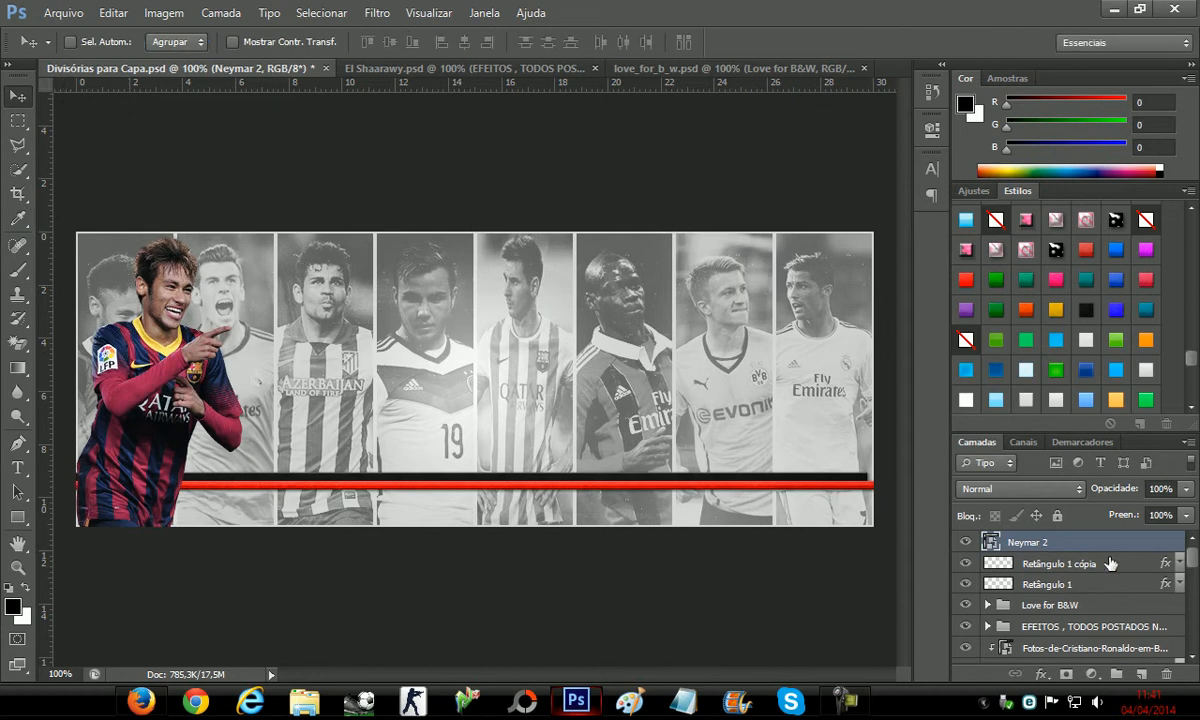
Duplicate the Neymar 2 render, apply the black Estilo 18 style to the lower layer, and nudge that layer slightly right
{"action": "key", "text": "ctrl+j"}
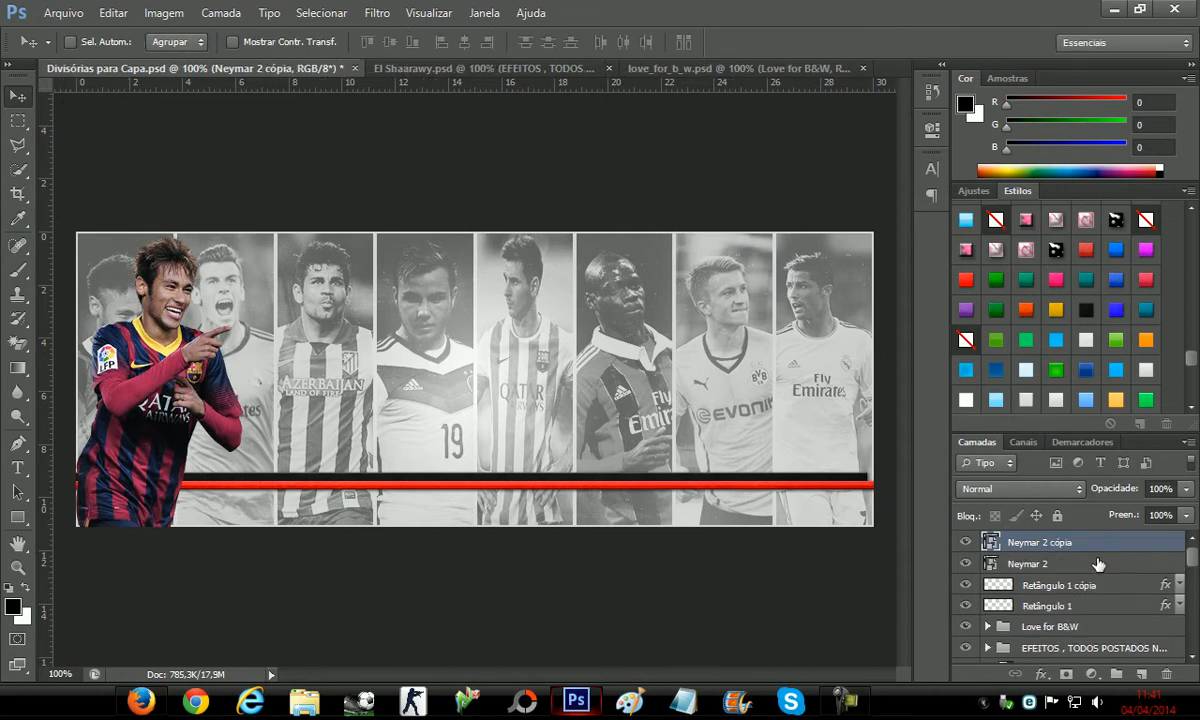
{"action": "left_click", "coordinate": [1055, 566]}
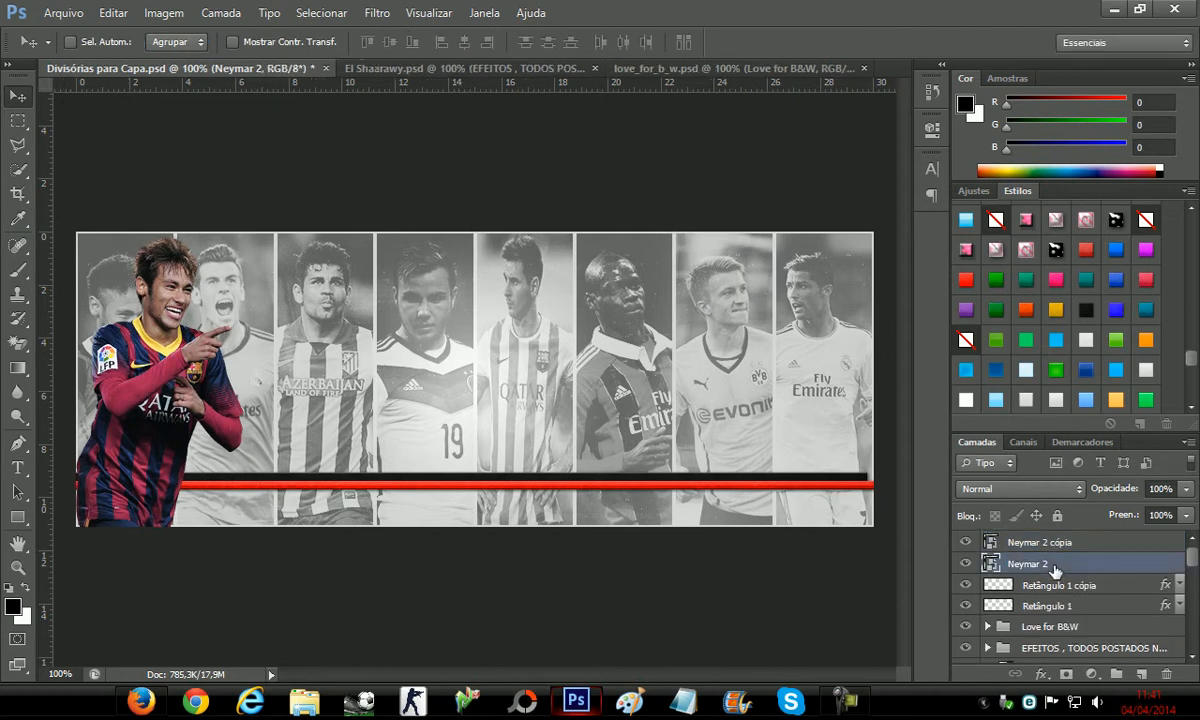
{"action": "left_click", "coordinate": [1085, 313]}
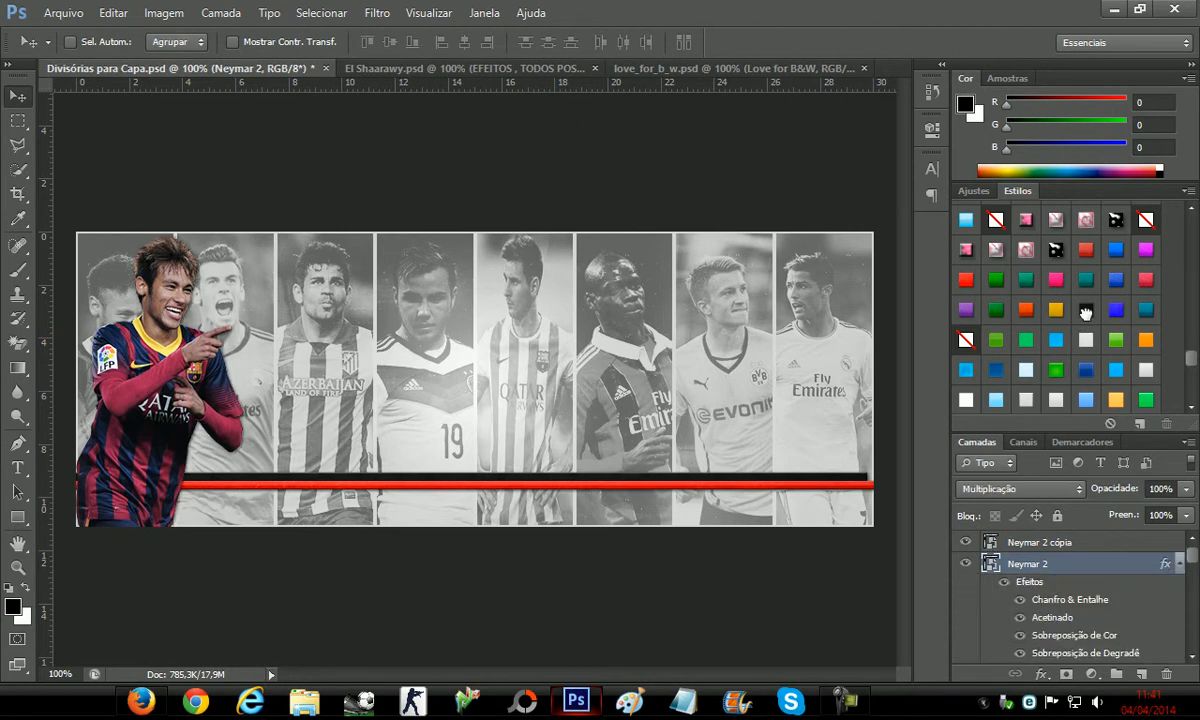
{"action": "key", "text": "Right"}
{"action": "key", "text": "Right"}
{"action": "key", "text": "Right"}
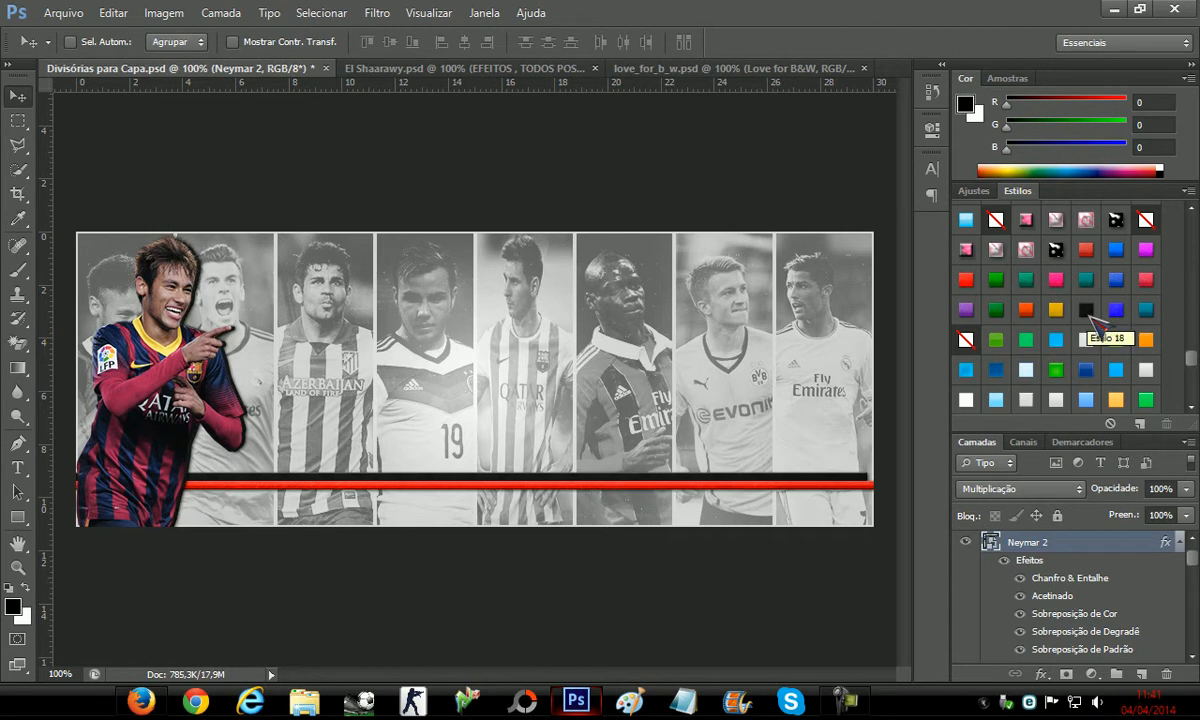
Duplicate the black-styled Neymar 2 layer and apply the red layer style to the lower original as a rim offset to the right
{"action": "key", "text": "ctrl+j"}
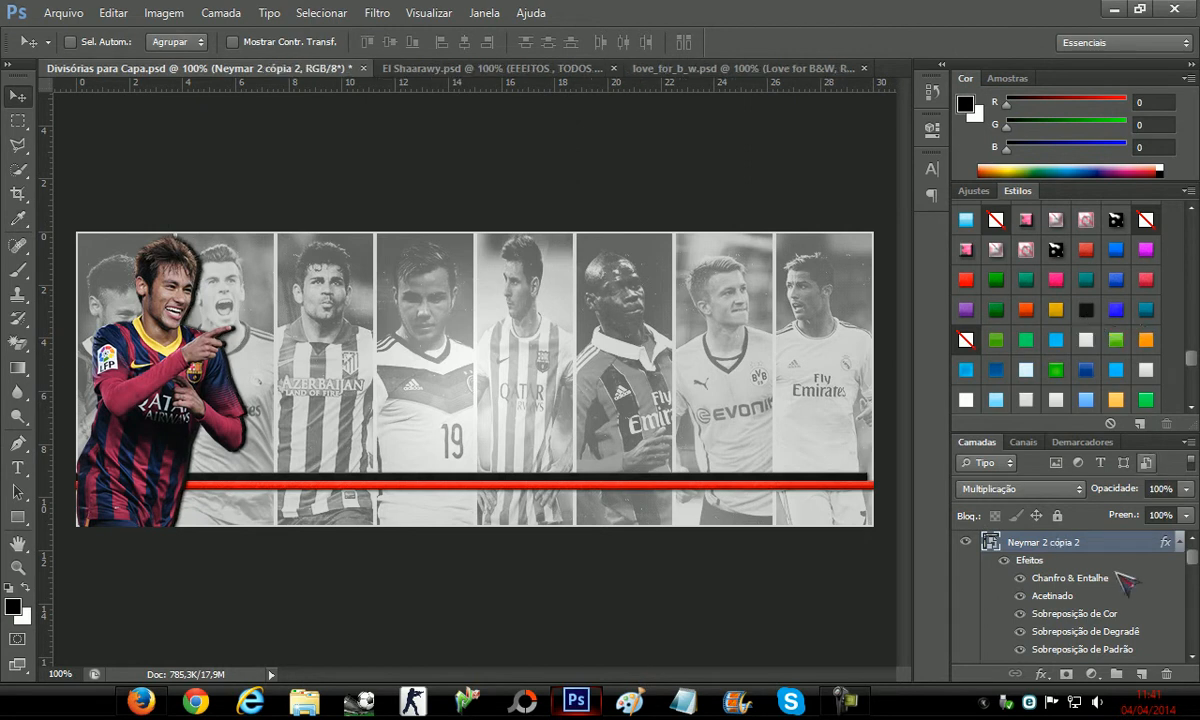
{"action": "scroll", "coordinate": [1114, 578], "scroll_direction": "down", "scroll_amount": 3}
{"action": "scroll", "coordinate": [1030, 628], "scroll_direction": "up", "scroll_amount": 3}
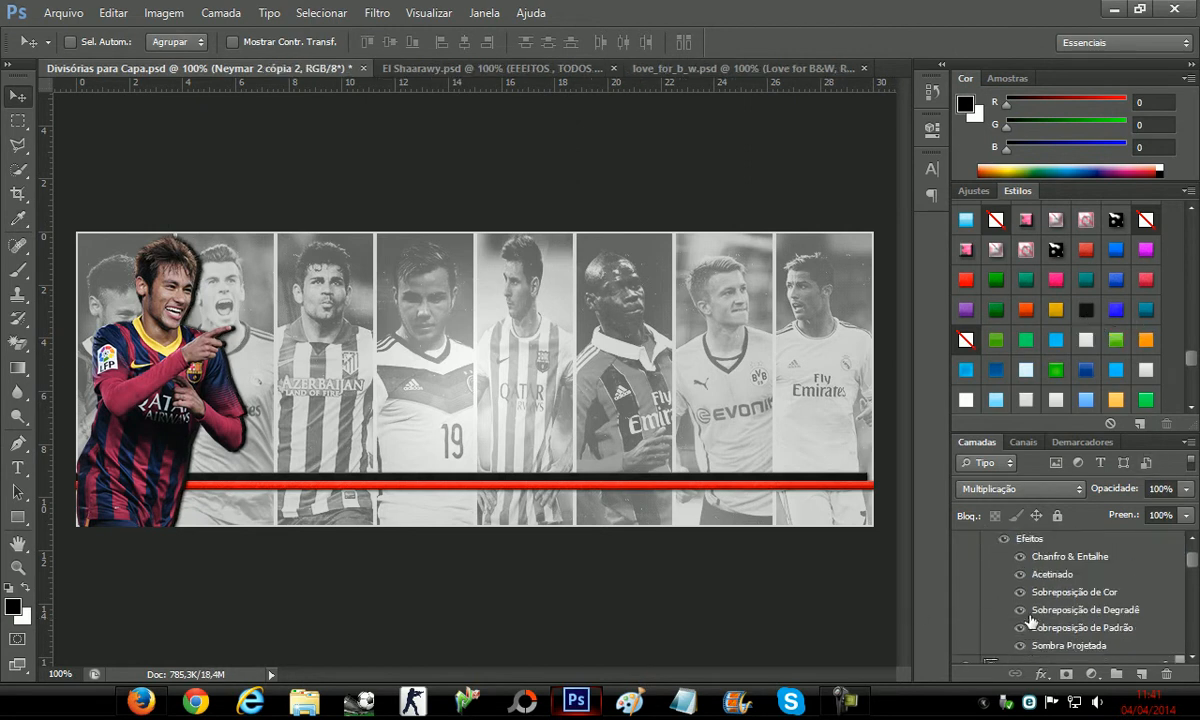
{"action": "scroll", "coordinate": [1047, 570], "scroll_direction": "down", "scroll_amount": 3}
{"action": "scroll", "coordinate": [1040, 569], "scroll_direction": "up", "scroll_amount": 3}
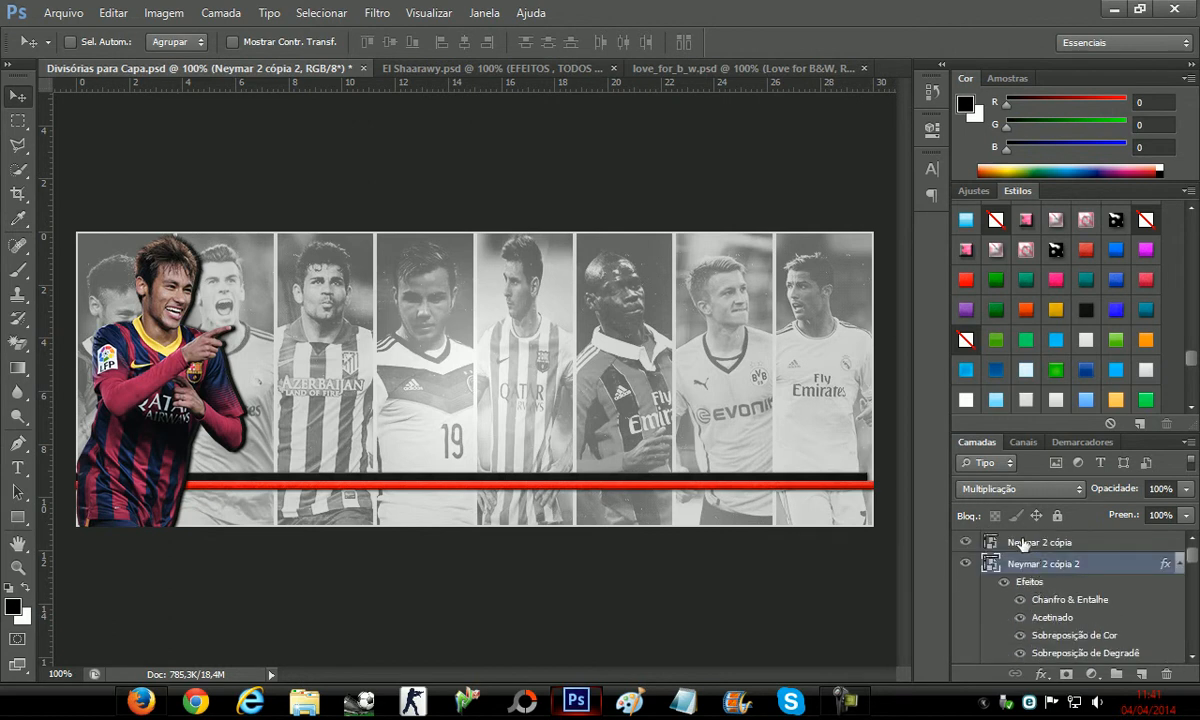
{"action": "left_click", "coordinate": [1023, 543]}
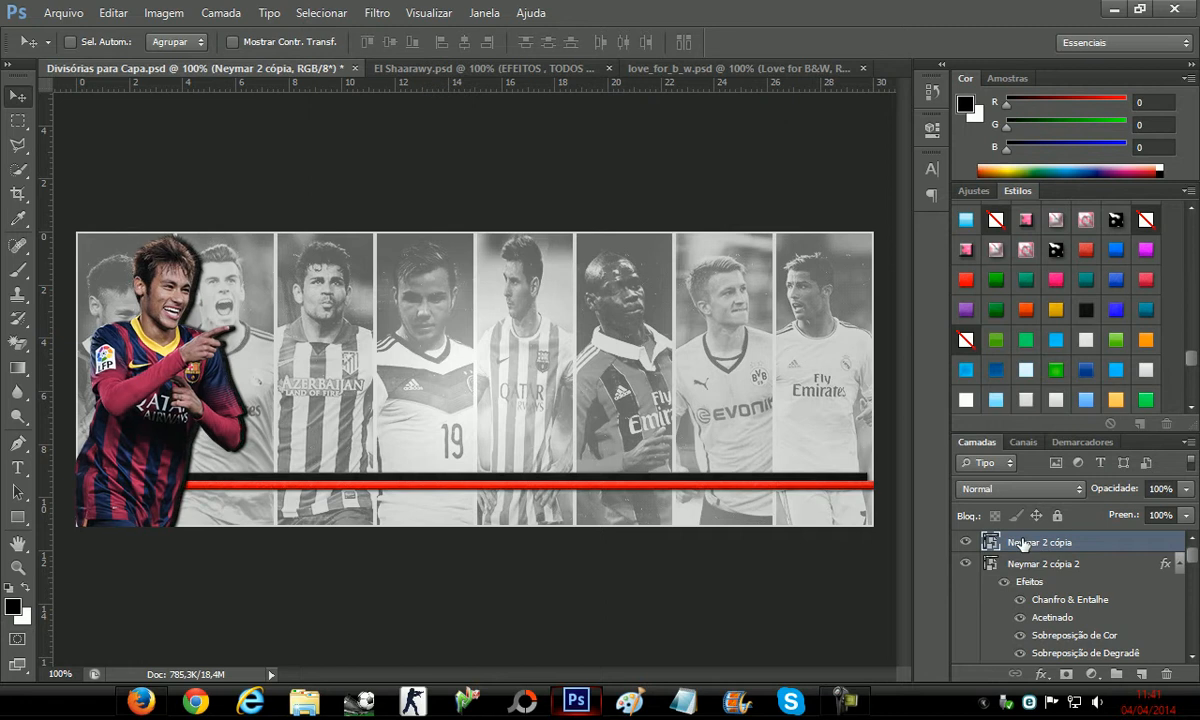
{"action": "scroll", "coordinate": [1046, 555], "scroll_direction": "down", "scroll_amount": 3}
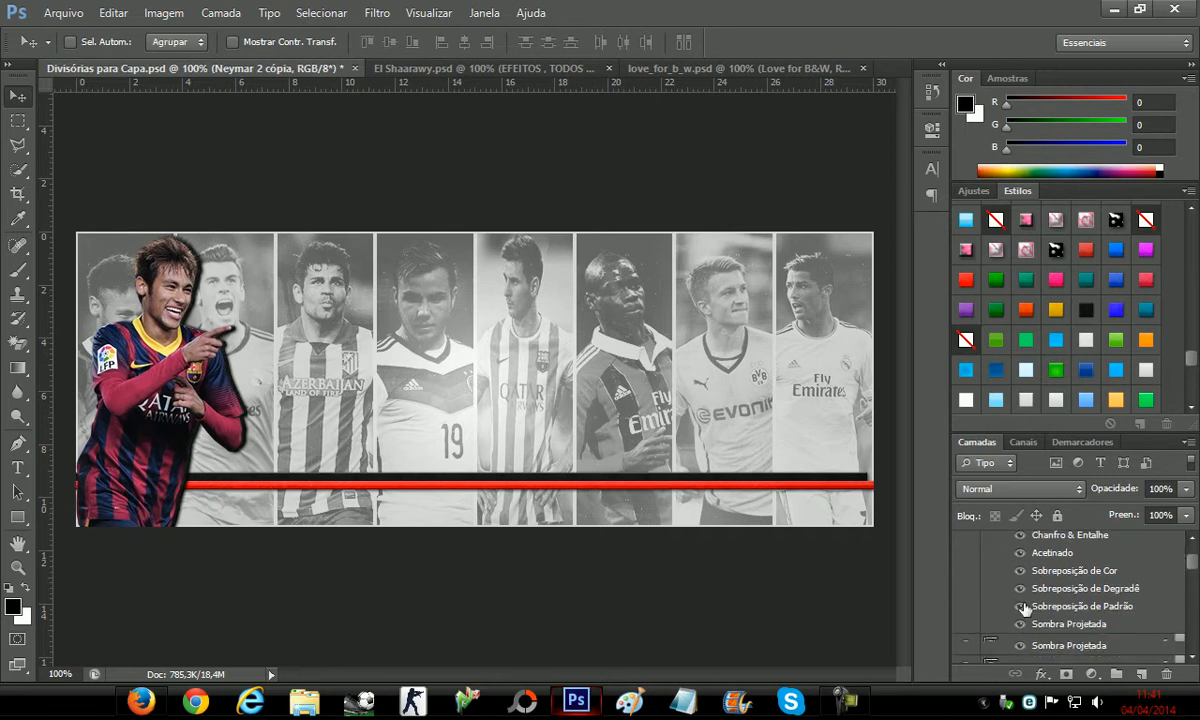
{"action": "left_click", "coordinate": [1024, 603]}
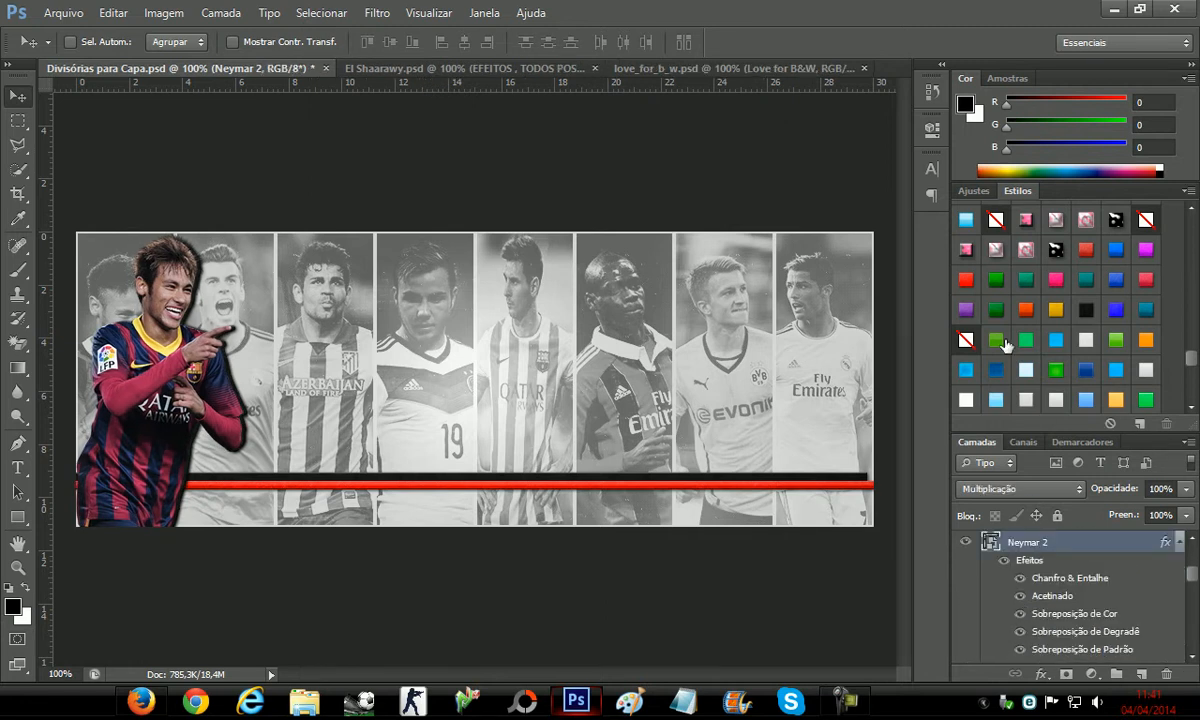
{"action": "left_click", "coordinate": [965, 280]}
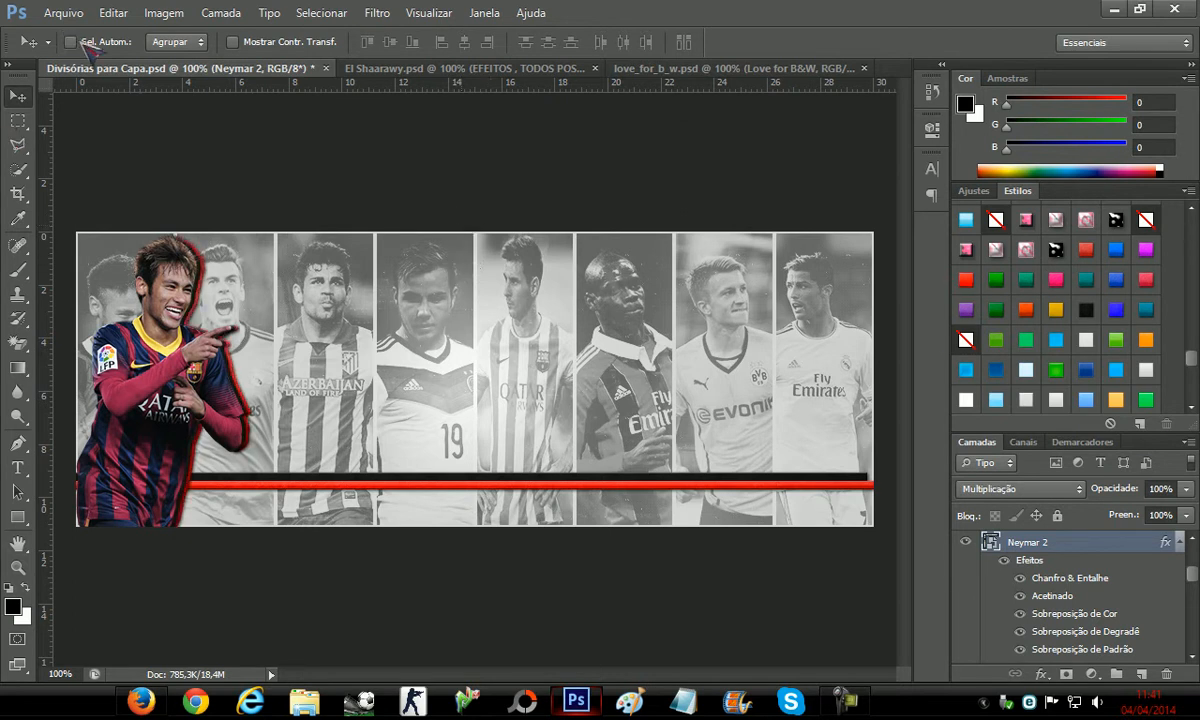
Collapse the expanded effects of the styled Neymar 2 layers in the layer stack
{"action": "scroll", "coordinate": [1020, 570], "scroll_direction": "down", "scroll_amount": 2}
{"action": "scroll", "coordinate": [1103, 583], "scroll_direction": "up", "scroll_amount": 2}
{"action": "scroll", "coordinate": [1183, 571], "scroll_direction": "up", "scroll_amount": 1}
{"action": "scroll", "coordinate": [1180, 578], "scroll_direction": "up", "scroll_amount": 1}
{"action": "scroll", "coordinate": [1183, 578], "scroll_direction": "up", "scroll_amount": 5}
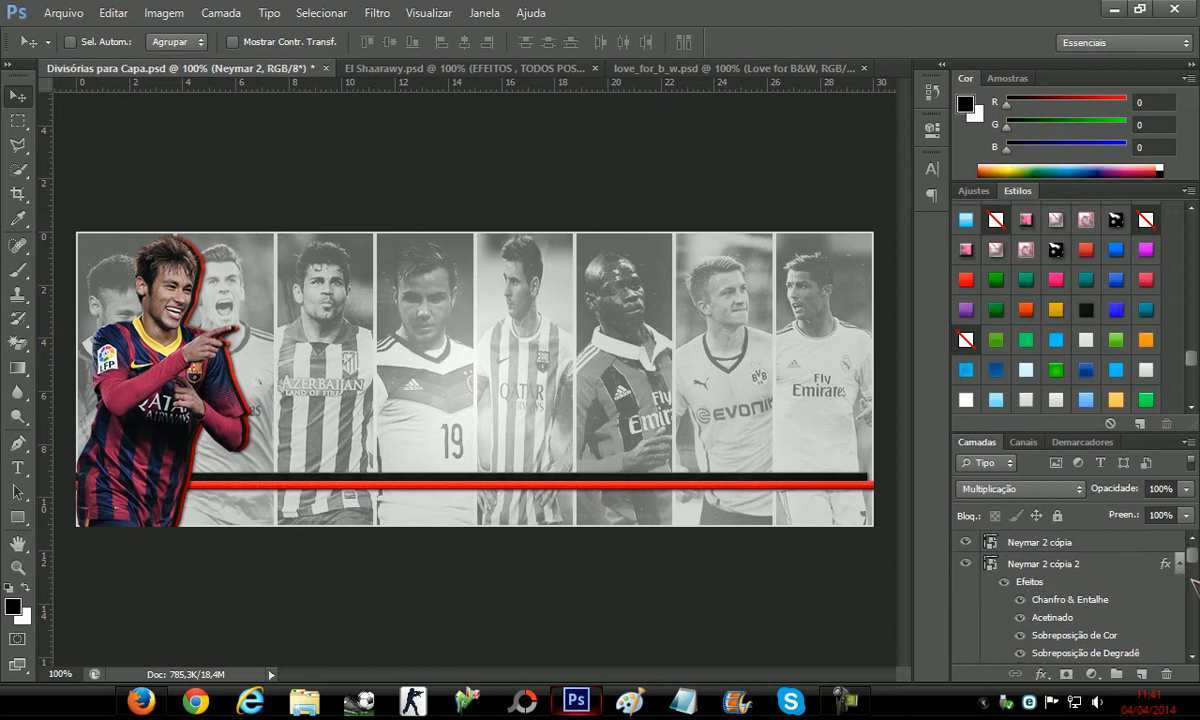
{"action": "left_click", "coordinate": [1178, 566]}
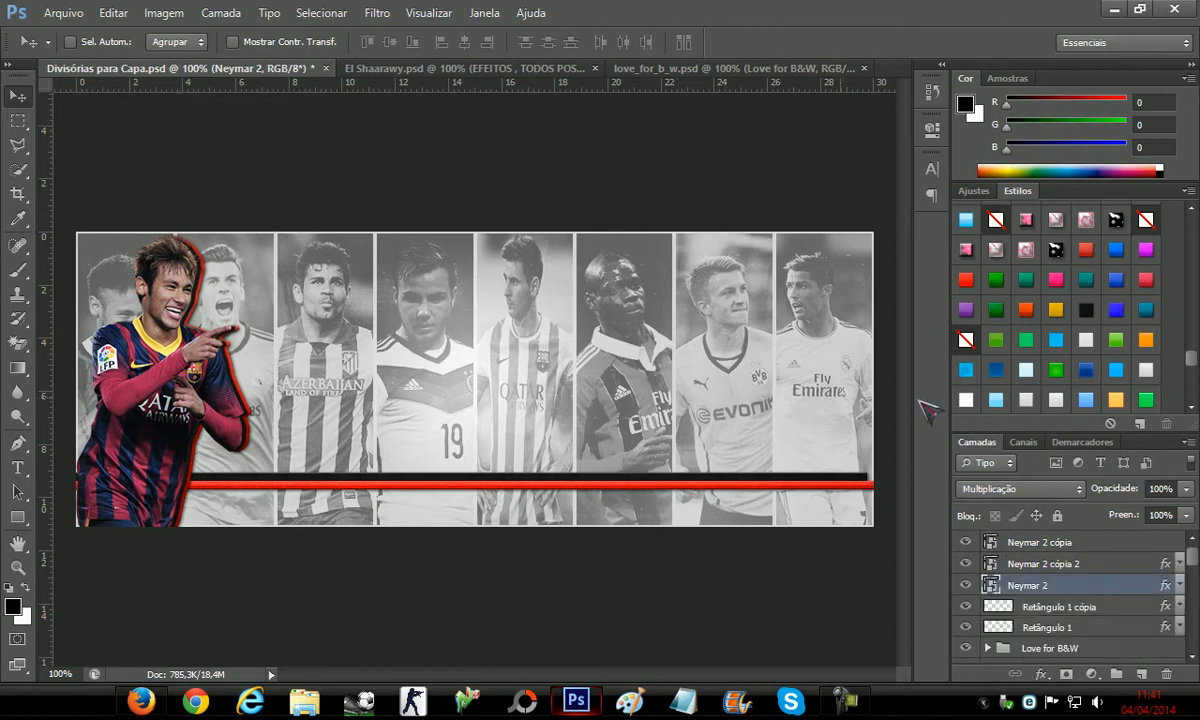
{"action": "left_click", "coordinate": [63, 13]}
{"action": "left_click", "coordinate": [100, 314]}
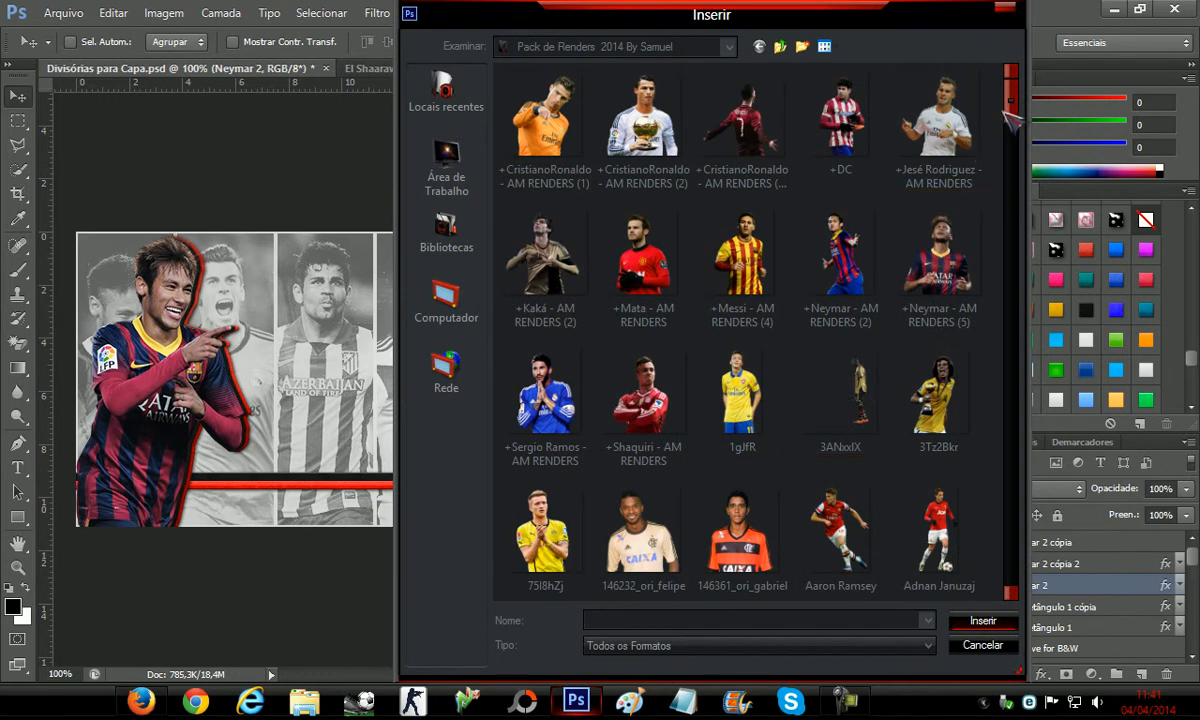
{"action": "left_click_drag", "start_coordinate": [1006, 111], "coordinate": [995, 204]}
{"action": "double_click", "coordinate": [740, 382]}
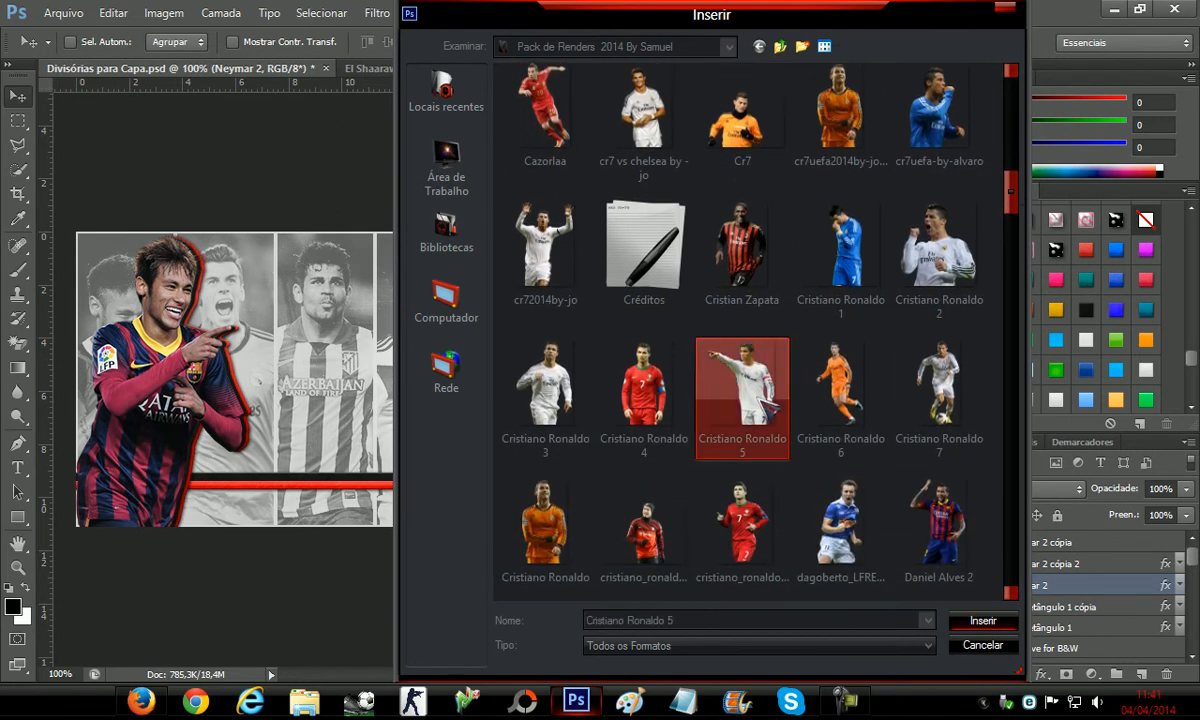
{"action": "left_click_drag", "start_coordinate": [510, 407], "coordinate": [787, 416]}
{"action": "key", "text": "shift+Right"}
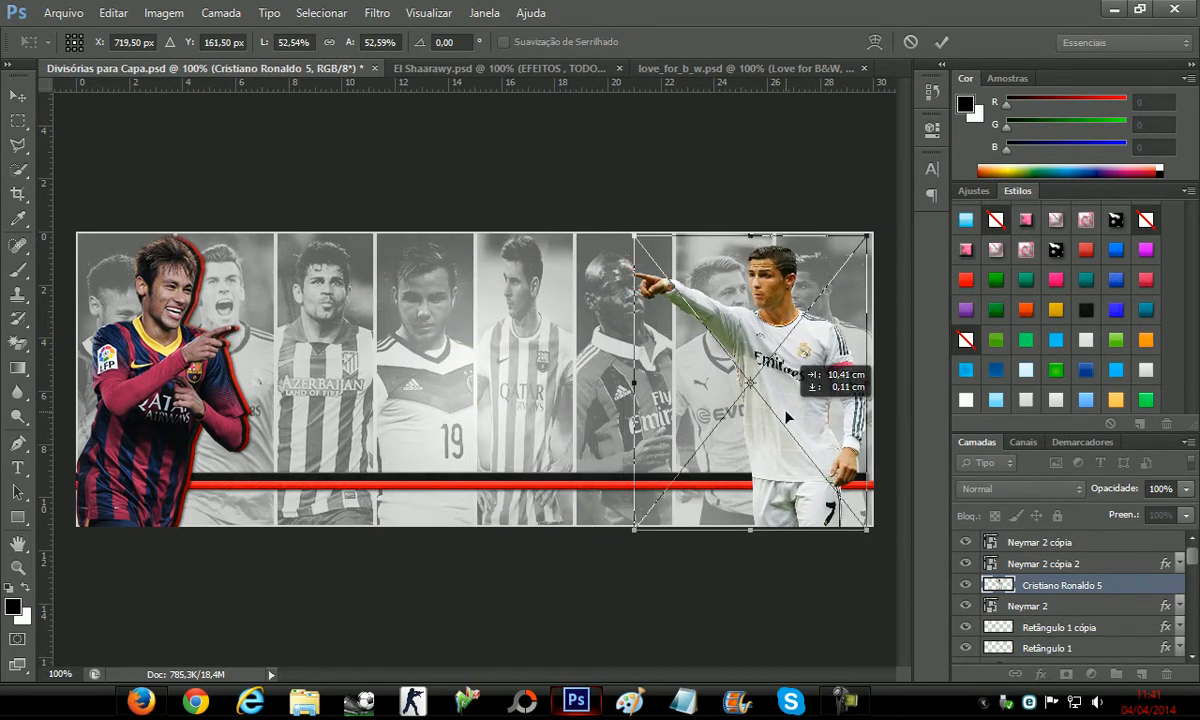
{"action": "left_click_drag", "start_coordinate": [789, 416], "coordinate": [791, 411]}
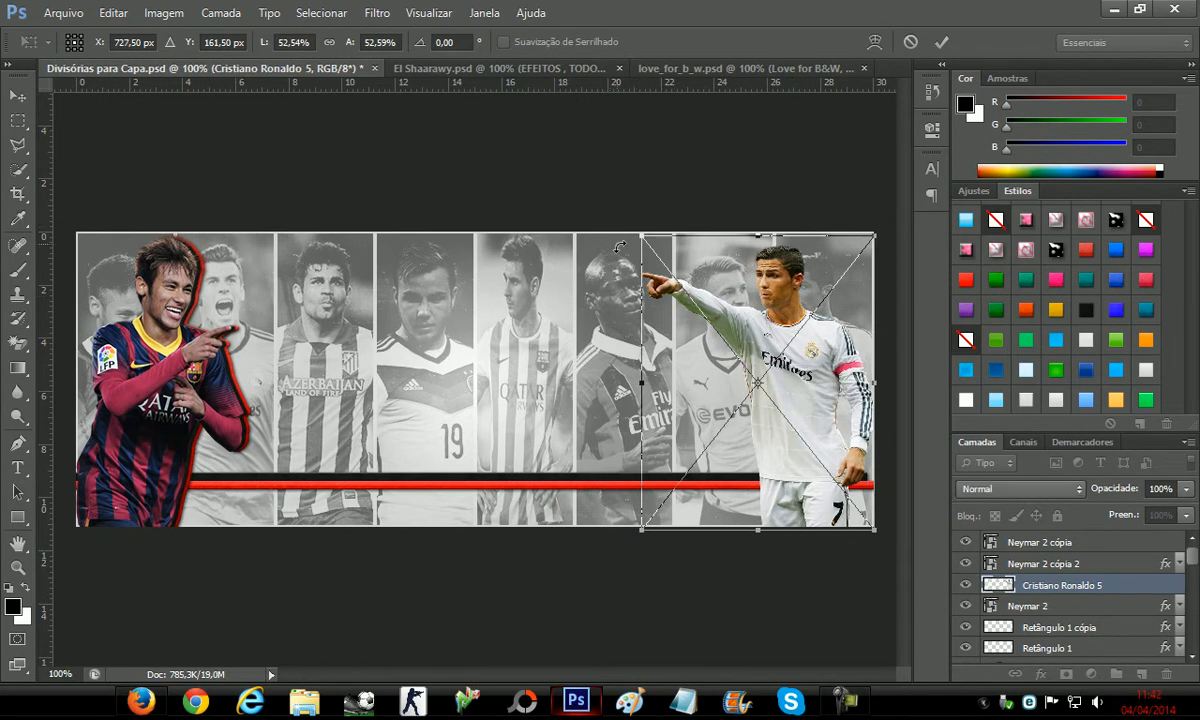
{"action": "key", "text": "Escape"}
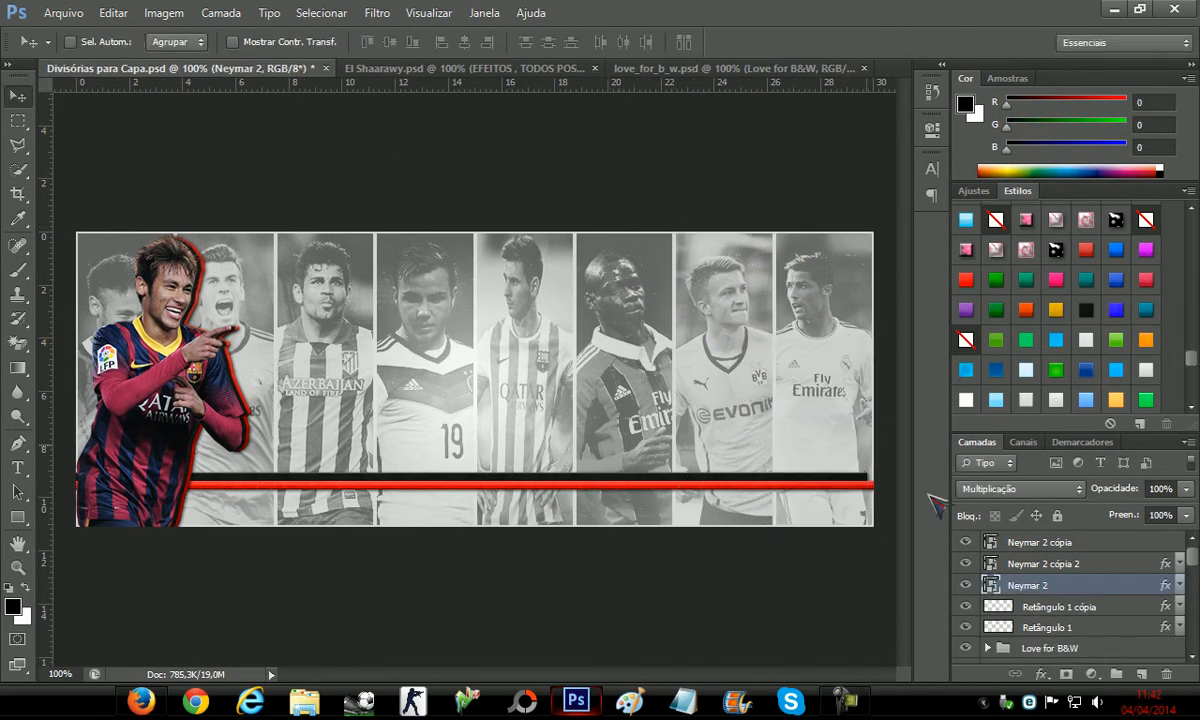
Place the cr7uefa2014by-joanderson-do-orlando render above the top Neymar layer, over the last two panels against the cover's right edge
{"action": "left_click", "coordinate": [1045, 545]}
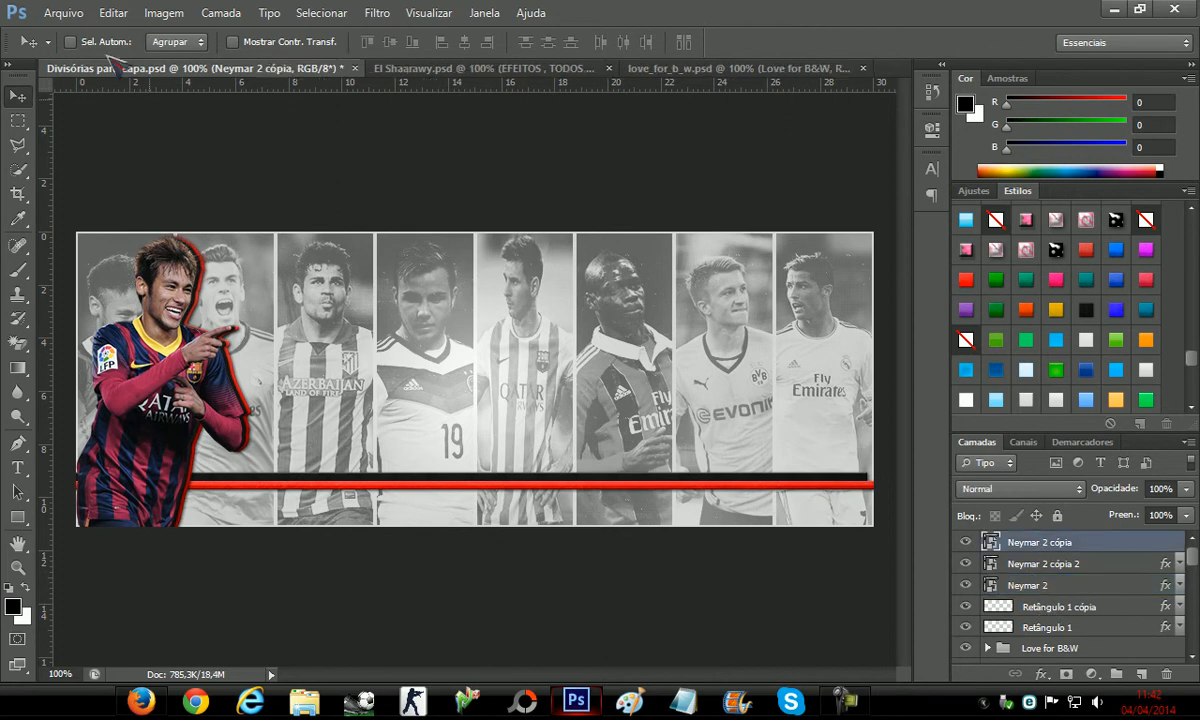
{"action": "left_click", "coordinate": [63, 13]}
{"action": "left_click", "coordinate": [73, 320]}
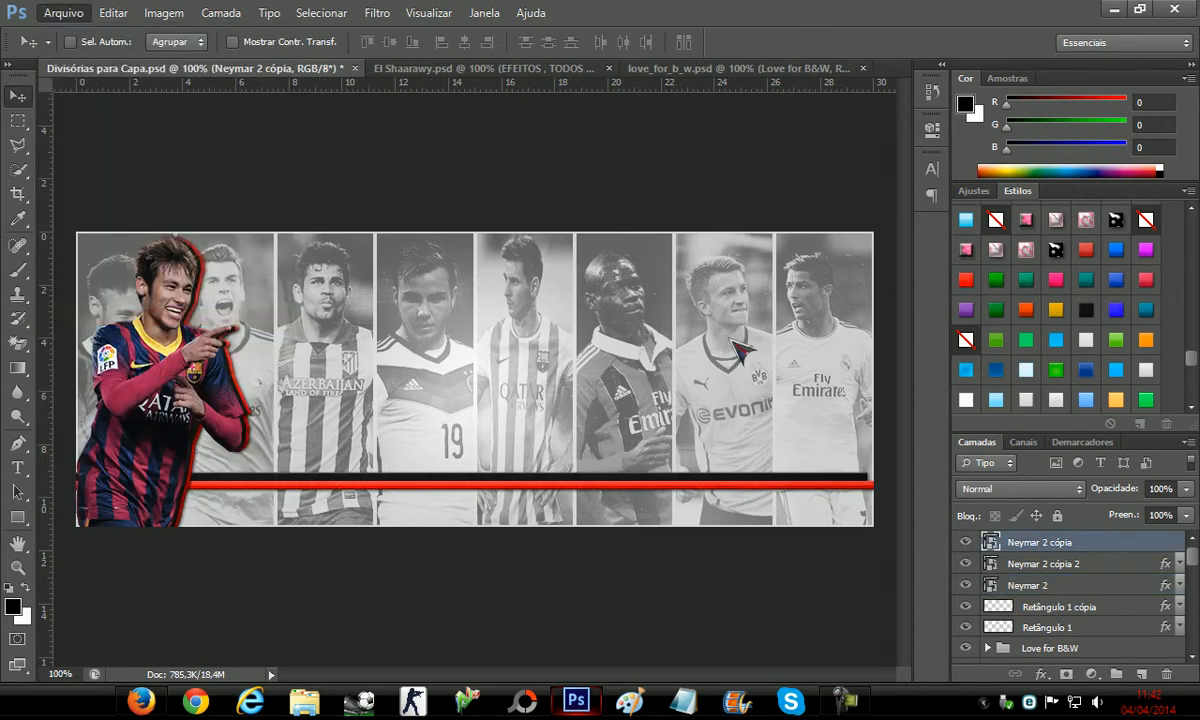
{"action": "left_click", "coordinate": [830, 385]}
{"action": "scroll", "coordinate": [843, 452], "scroll_direction": "down", "scroll_amount": 10}
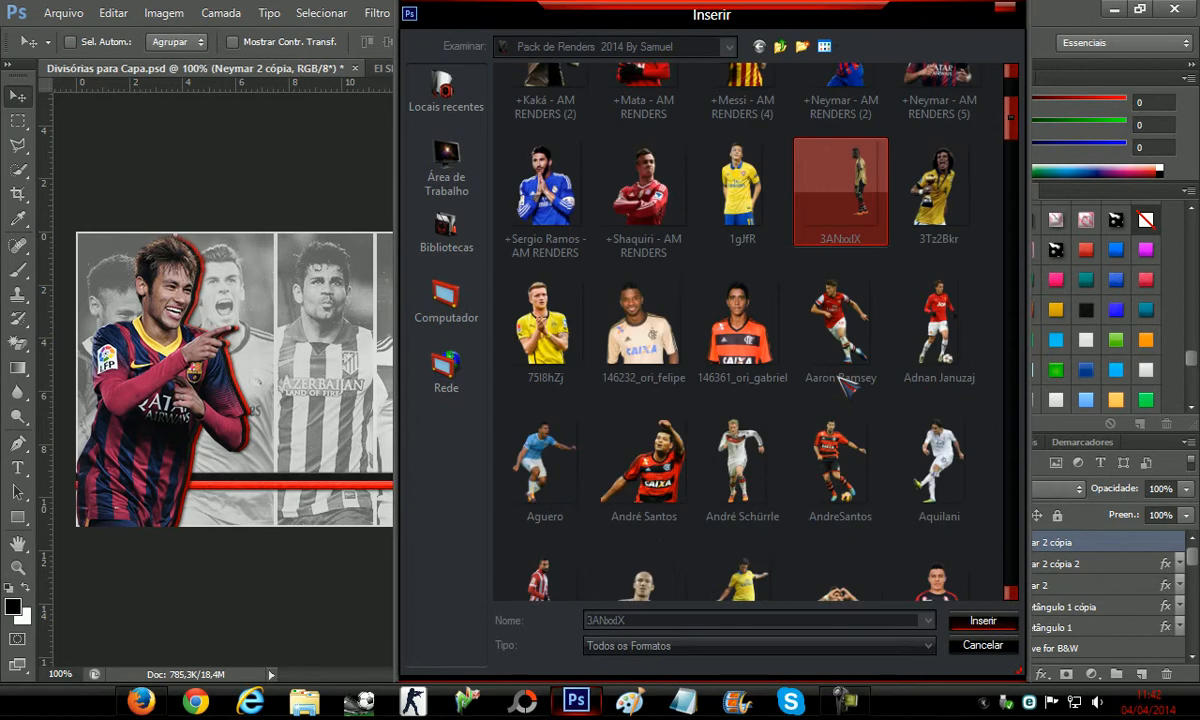
{"action": "double_click", "coordinate": [843, 452]}
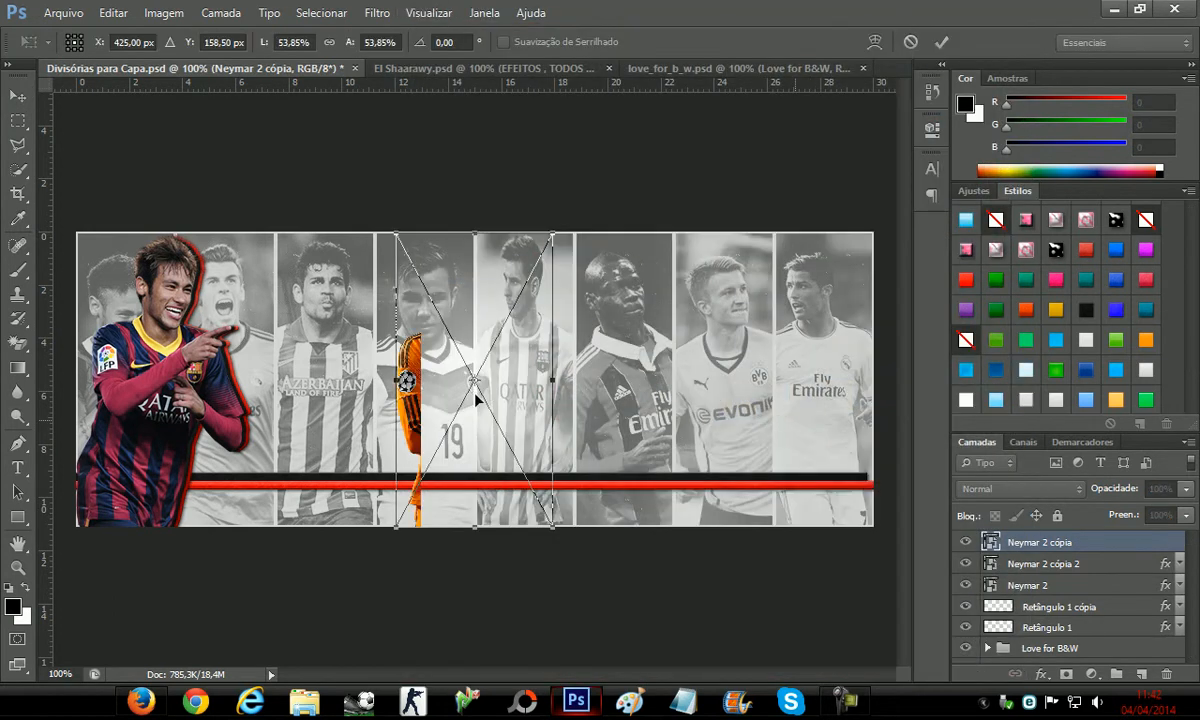
{"action": "left_click_drag", "start_coordinate": [543, 390], "coordinate": [818, 392]}
{"action": "left_click_drag", "start_coordinate": [730, 392], "coordinate": [797, 398]}
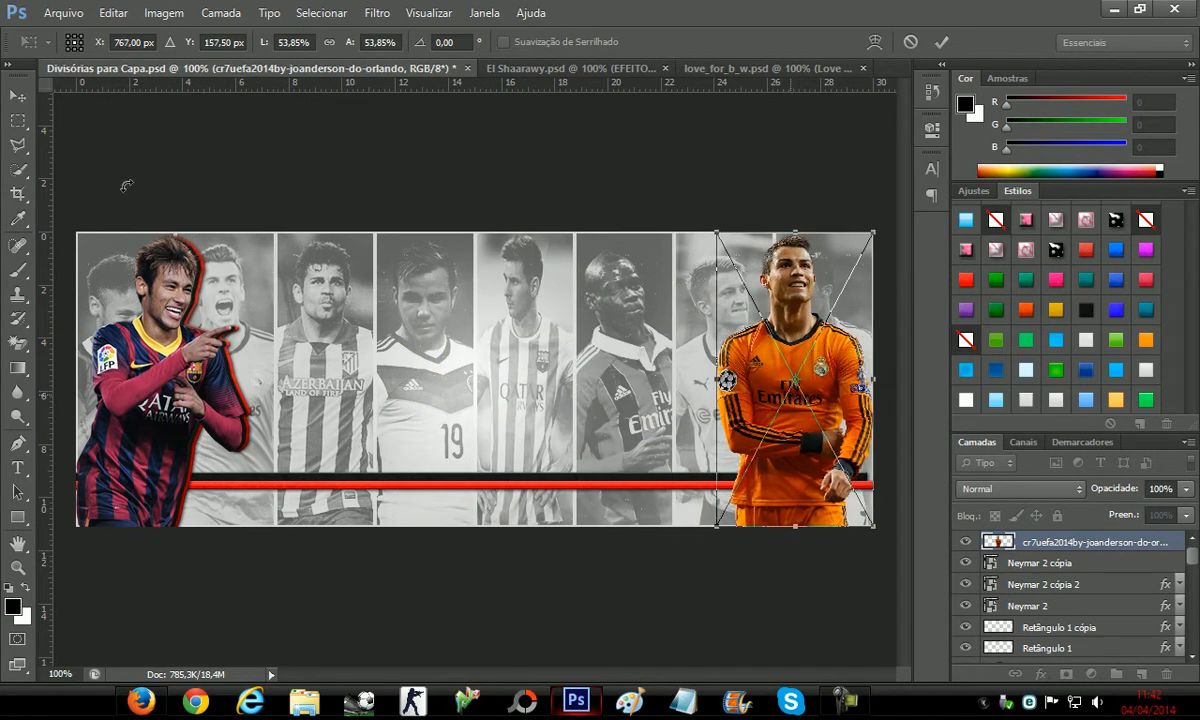
{"action": "left_click", "coordinate": [18, 96]}
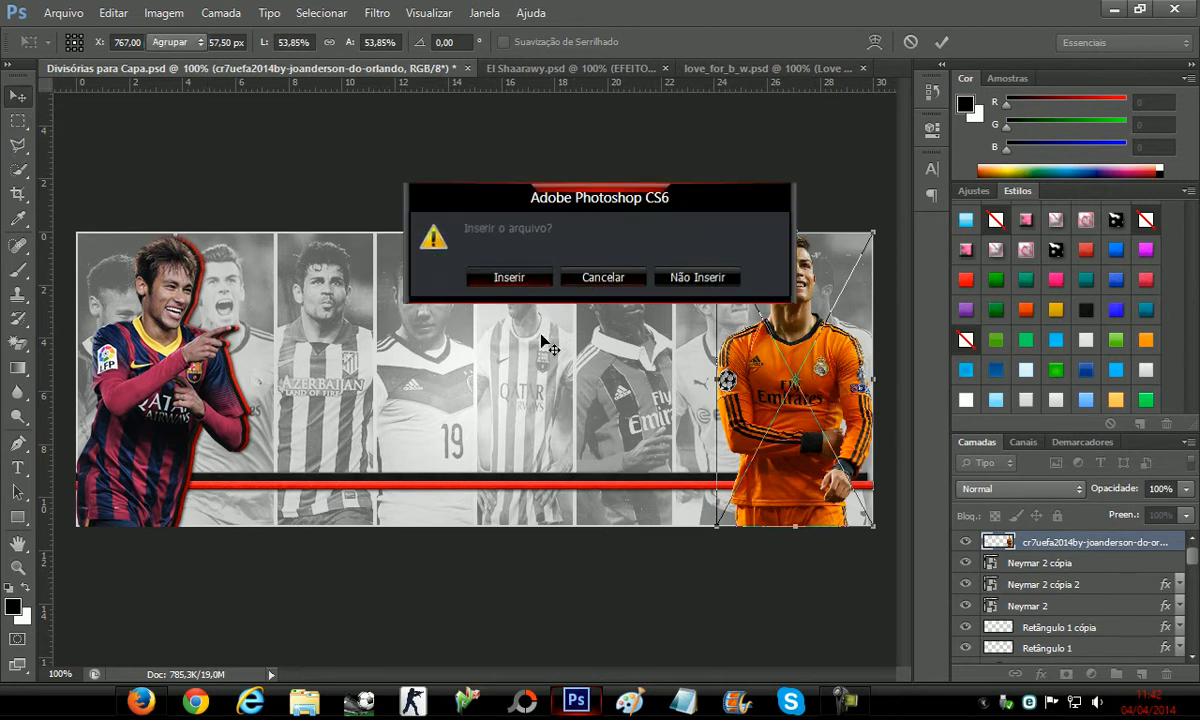
{"action": "left_click", "coordinate": [530, 280]}
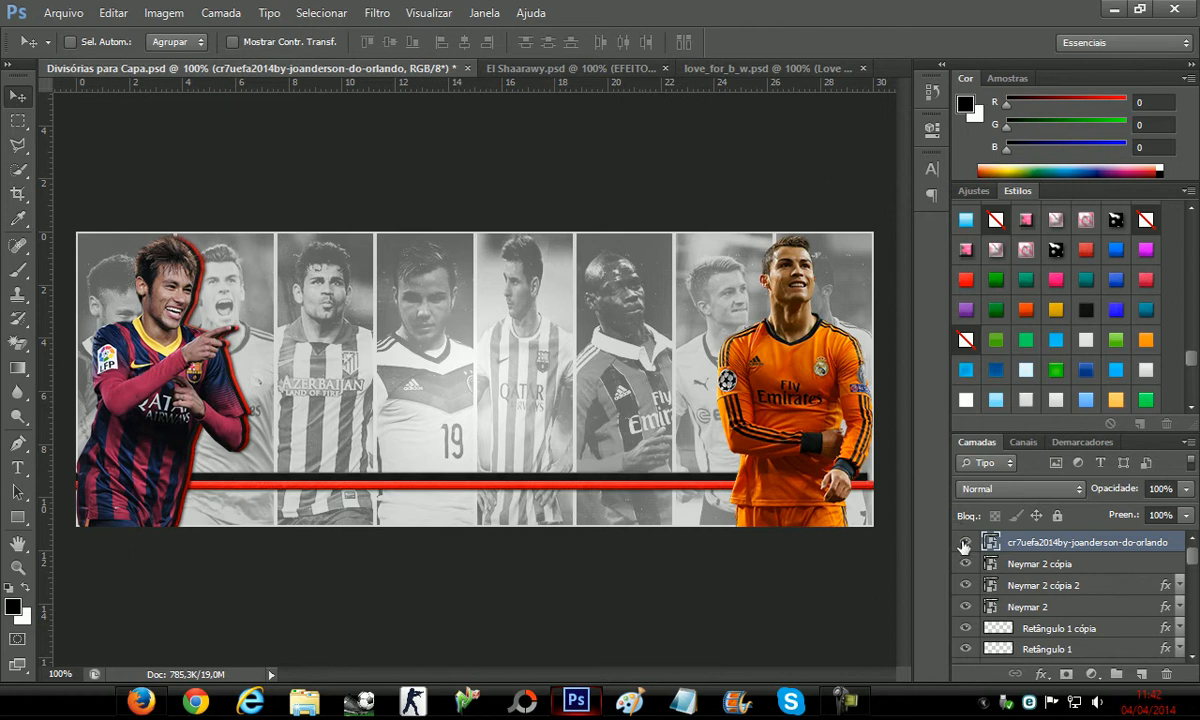
Duplicate the orange-shirted Cristiano Ronaldo render and apply the black layer style to the lower layer
{"action": "key", "text": "ctrl+j"}
{"action": "left_click", "coordinate": [1025, 566]}
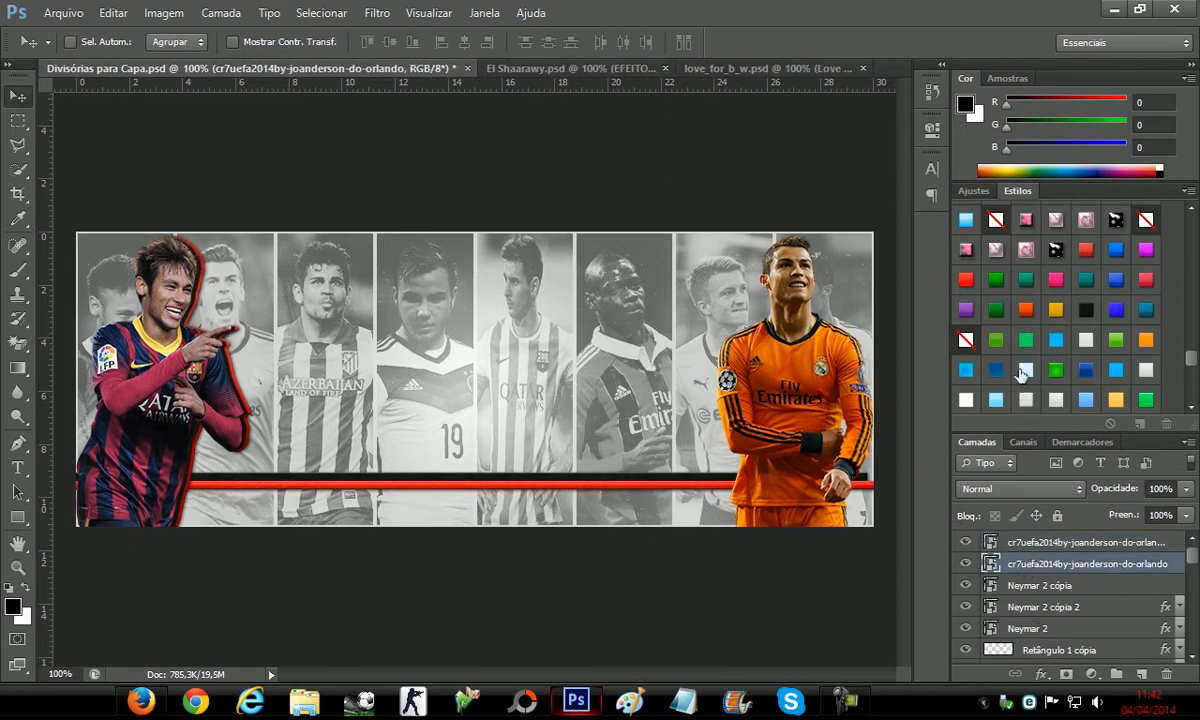
{"action": "left_click", "coordinate": [1086, 311]}
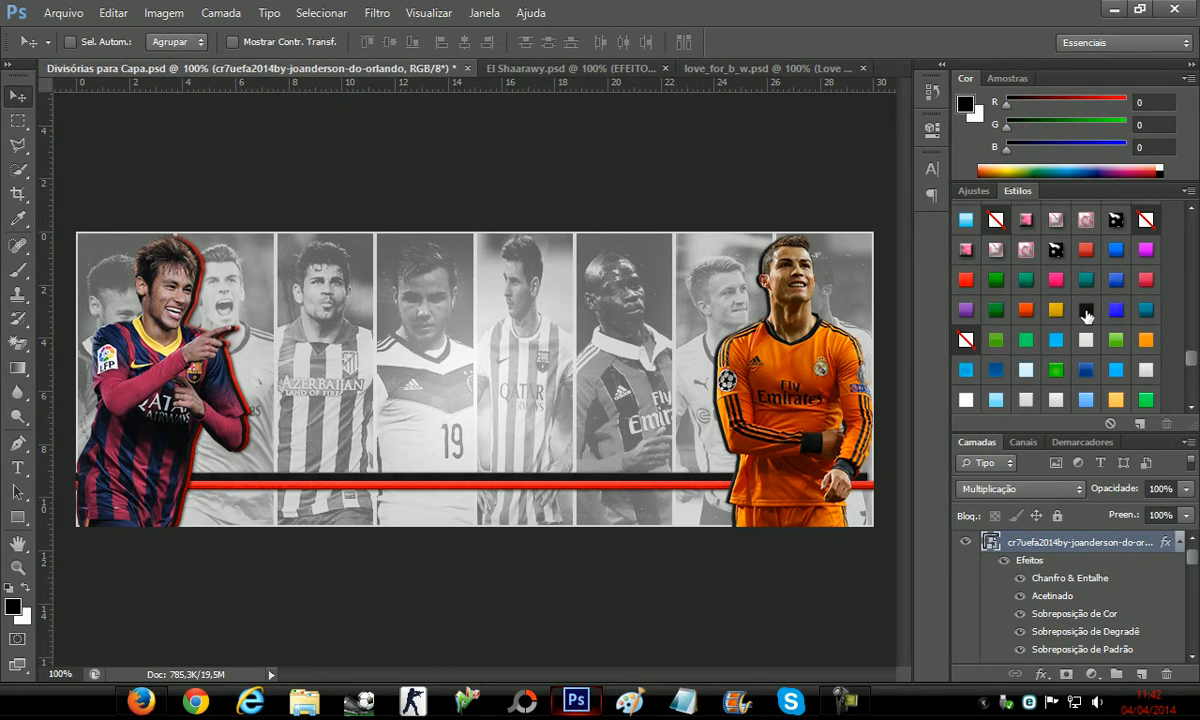
Duplicate the lower black-styled Ronaldo layer, apply the red layer style to the new copy and reapply the black style to the original
{"action": "key", "text": "ctrl+j"}
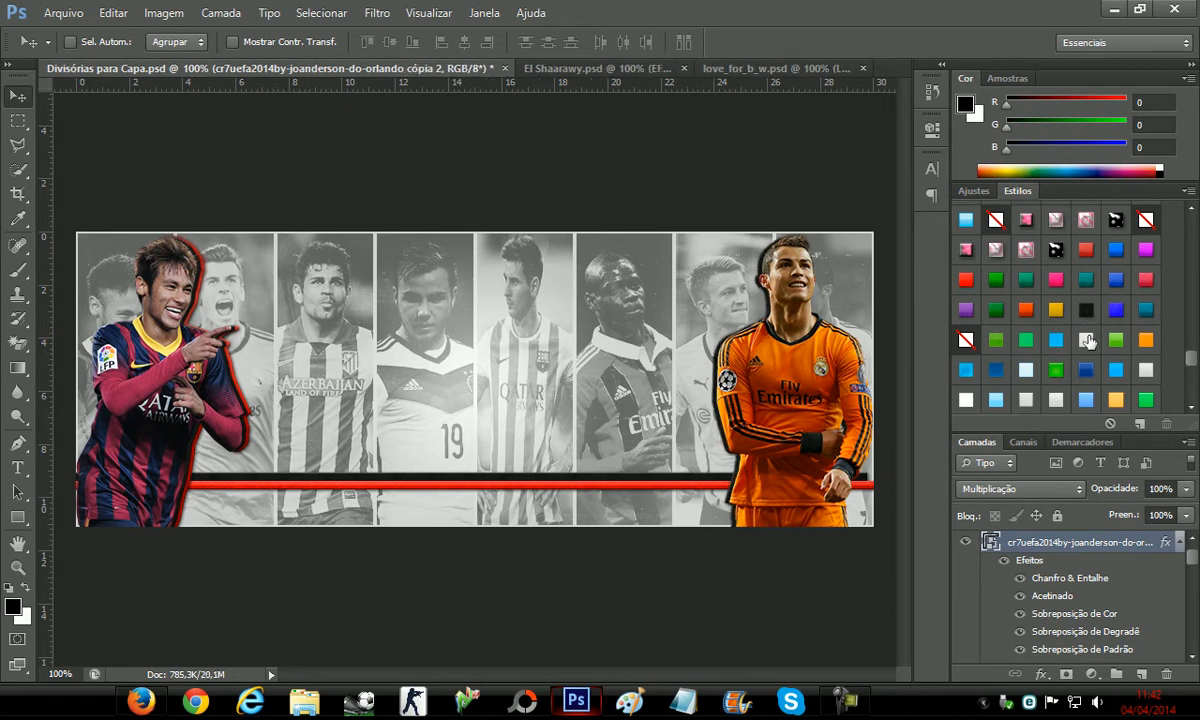
{"action": "left_click", "coordinate": [965, 281]}
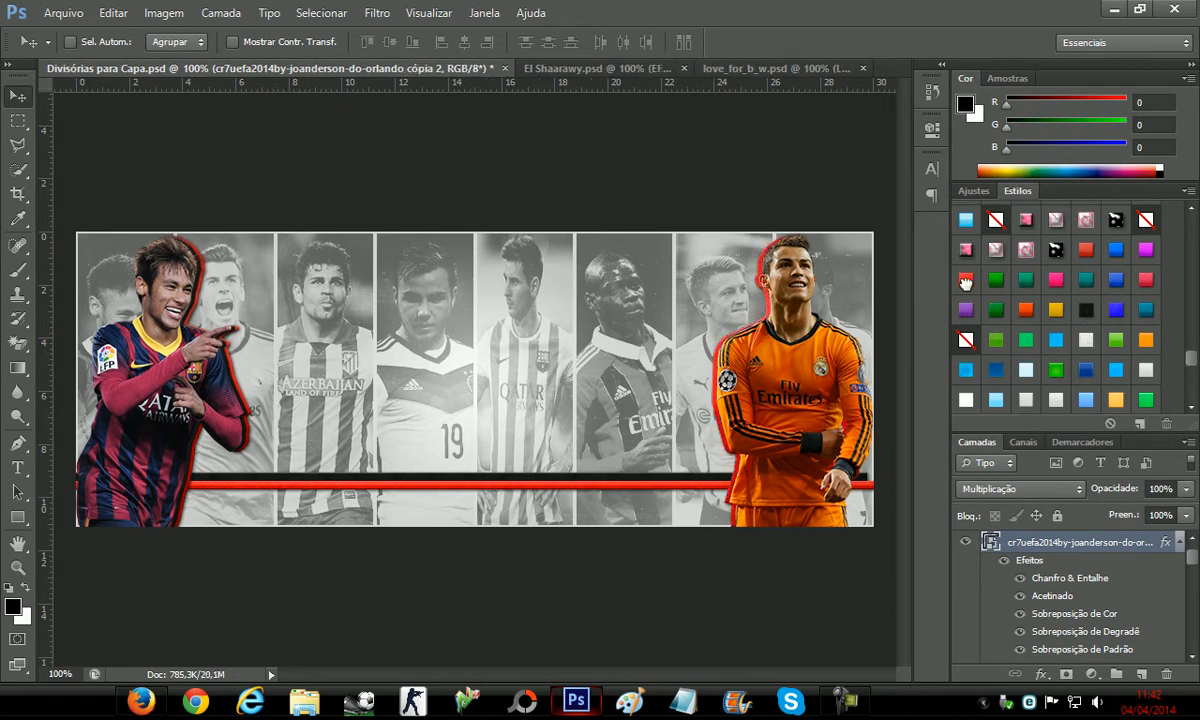
{"action": "scroll", "coordinate": [1057, 580], "scroll_direction": "down", "scroll_amount": 1}
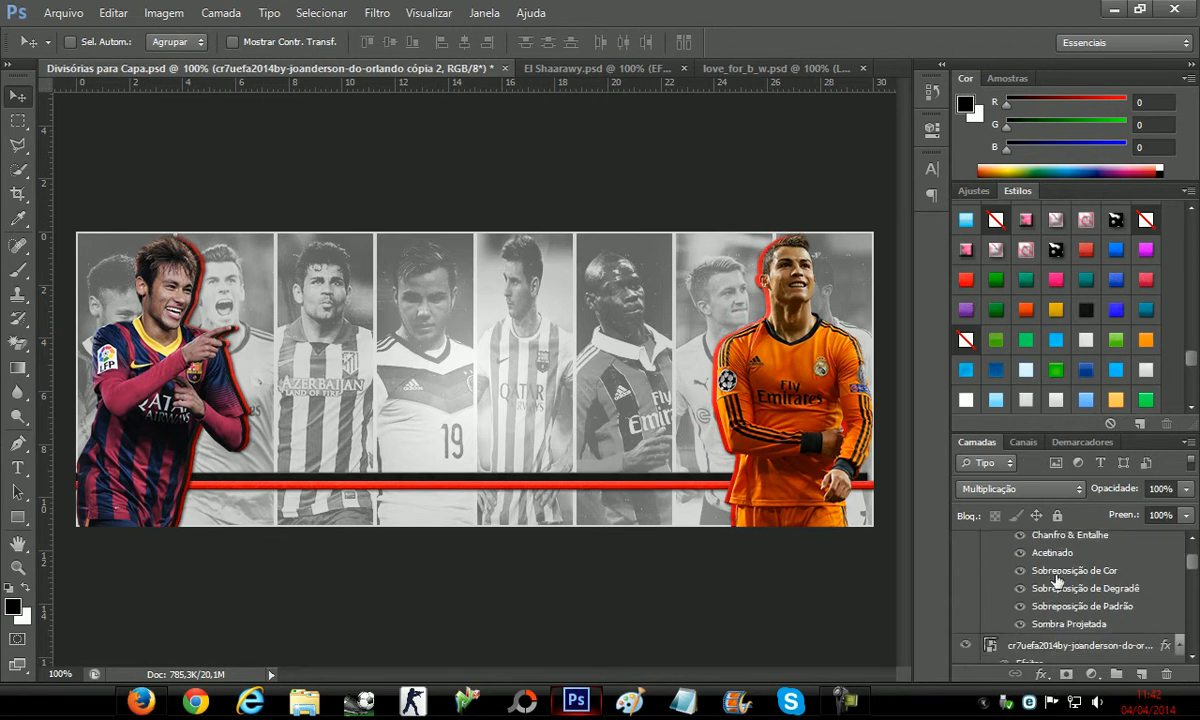
{"action": "left_click", "coordinate": [1040, 648]}
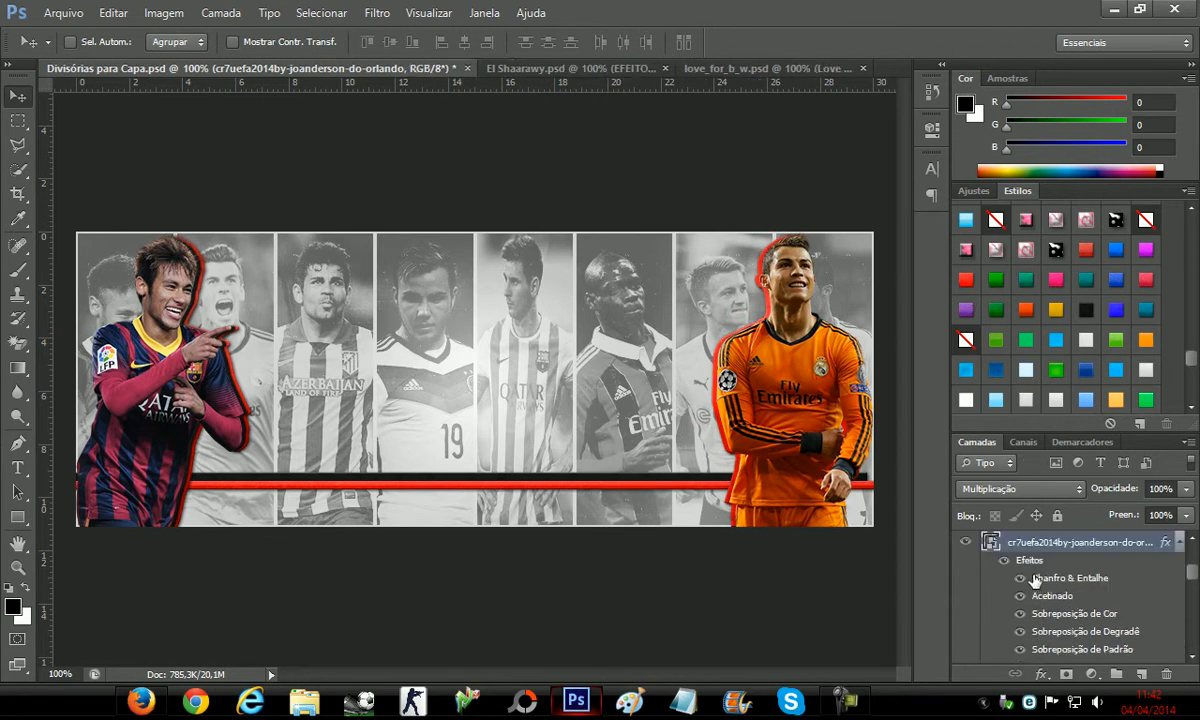
{"action": "left_click", "coordinate": [1087, 314]}
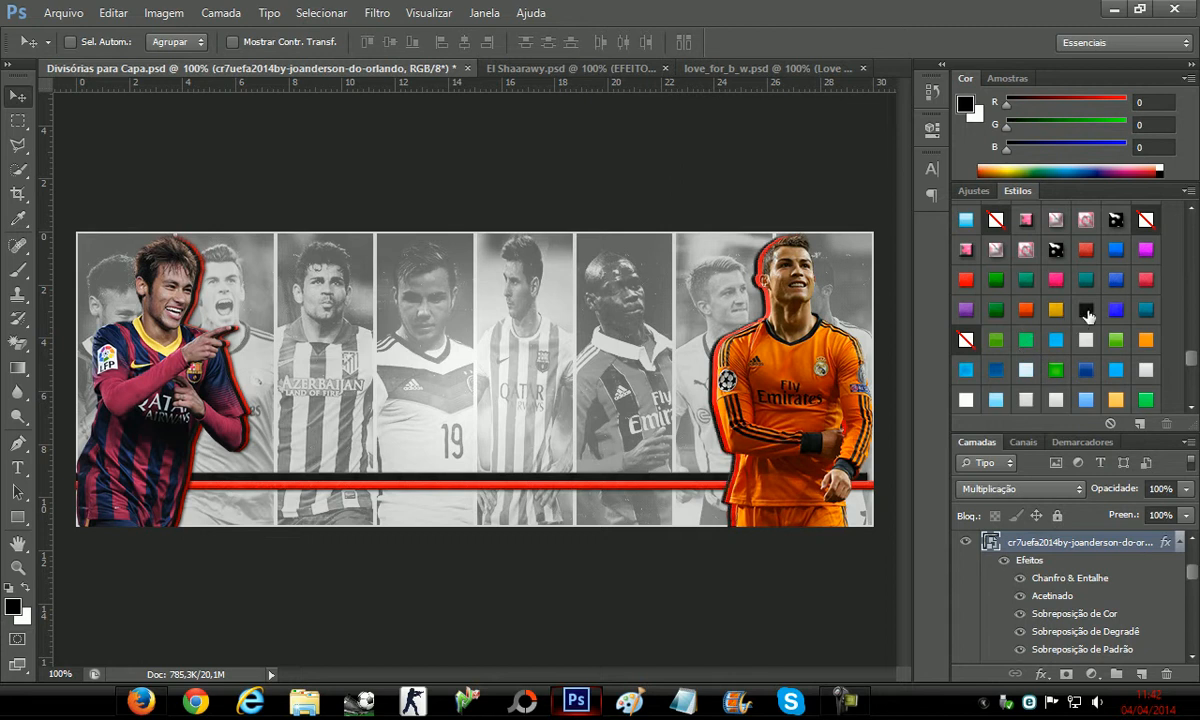
Shift the red-styled Ronaldo copy slightly right to narrow the red rim along his left side
{"action": "key", "text": "ctrl+j"}
{"action": "scroll", "coordinate": [1047, 589], "scroll_direction": "up", "scroll_amount": 3}
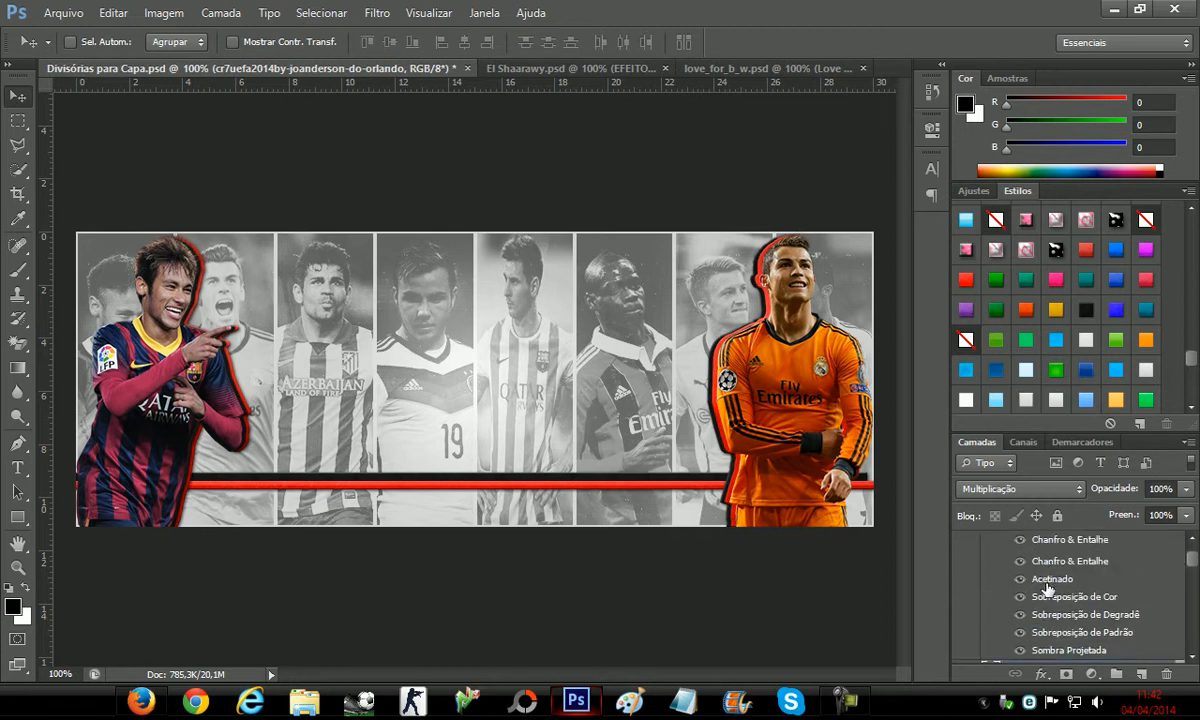
{"action": "left_click", "coordinate": [1038, 569]}
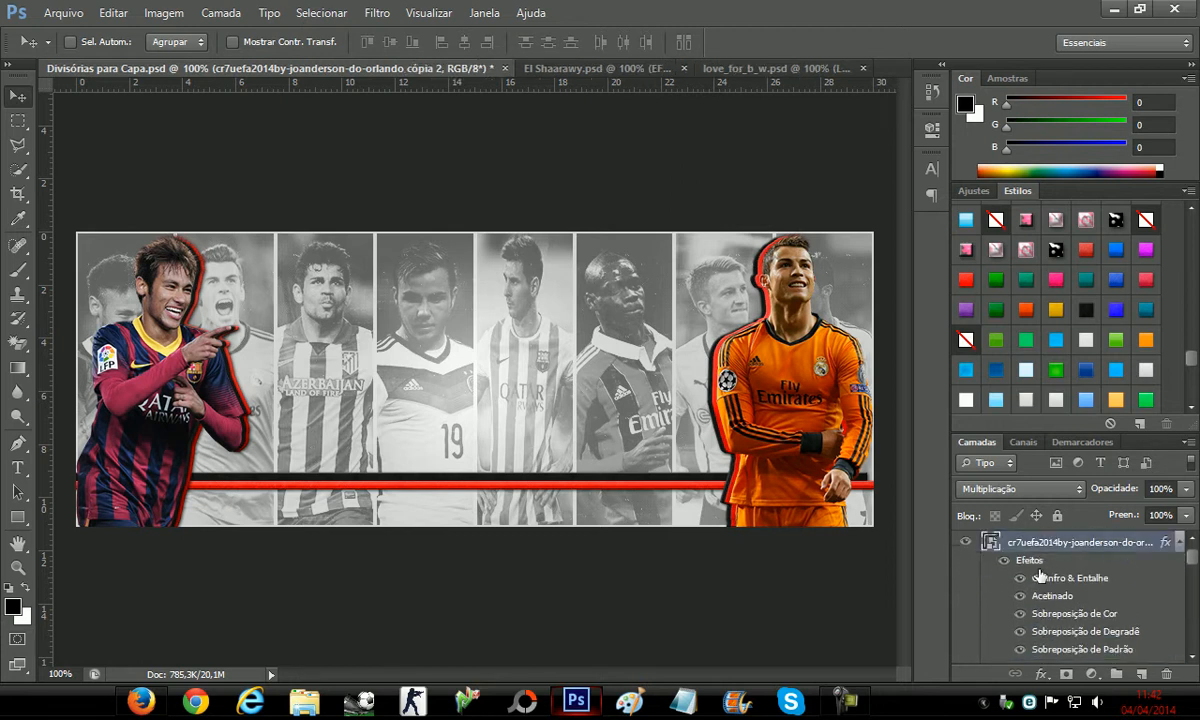
{"action": "left_click", "coordinate": [1005, 556]}
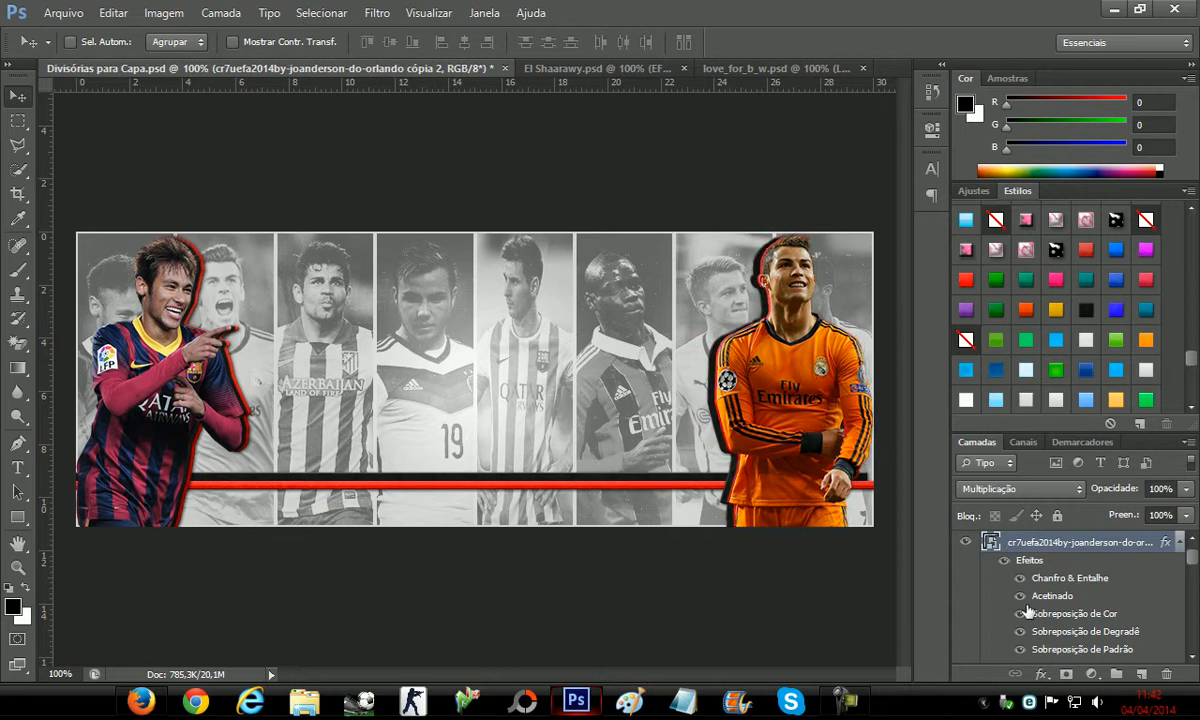
{"action": "scroll", "coordinate": [1026, 610], "scroll_direction": "down", "scroll_amount": 3}
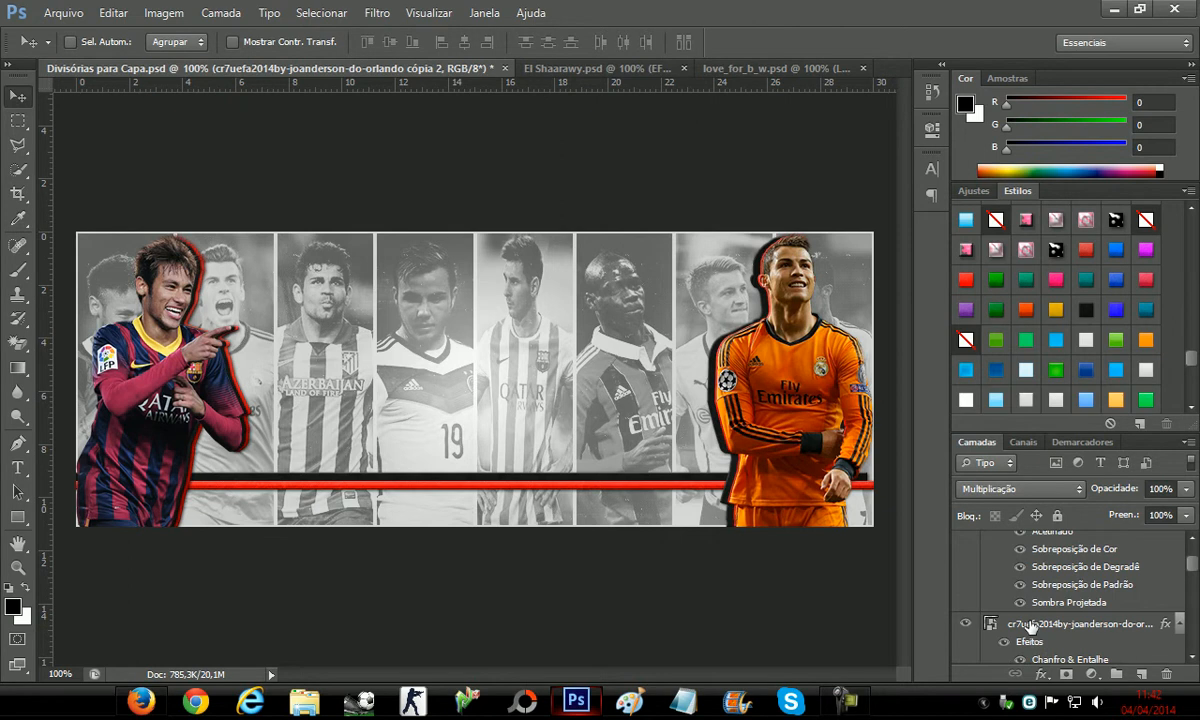
Nudge the lower black-styled Ronaldo layer right until only a thin black rim shows outside the red one
{"action": "left_click", "coordinate": [1030, 625]}
{"action": "scroll", "coordinate": [1030, 625], "scroll_direction": "down", "scroll_amount": 3}
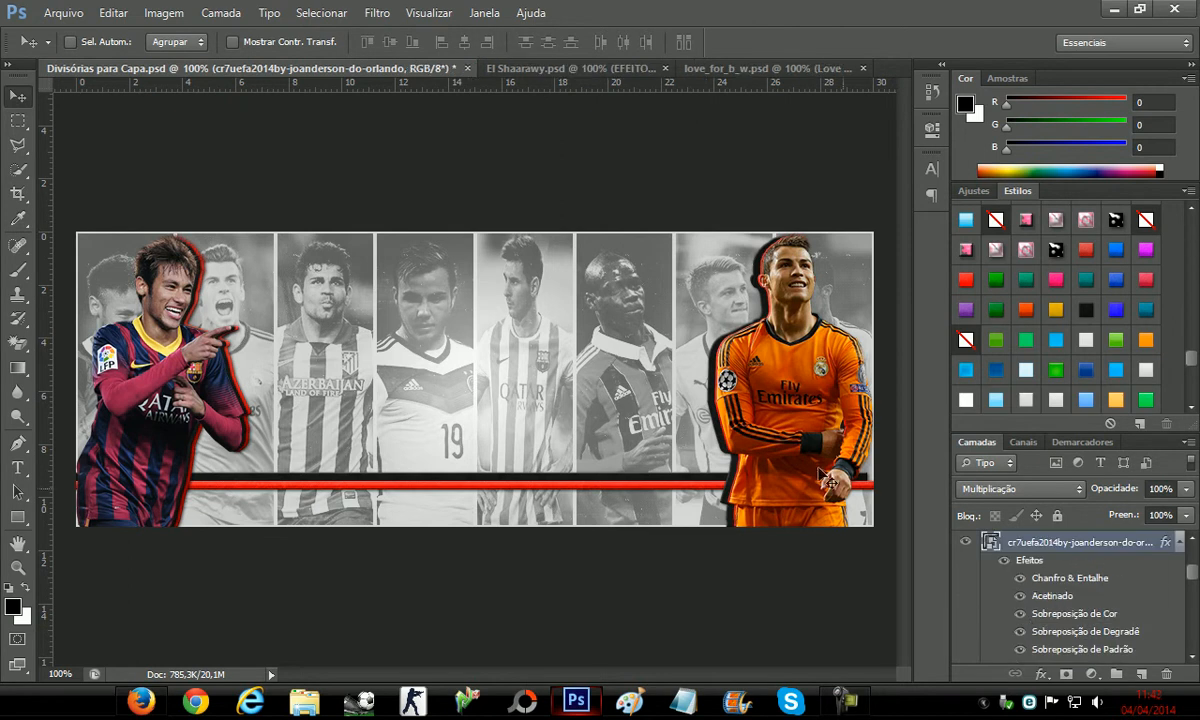
{"action": "key", "text": "Right"}
{"action": "key", "text": "Right"}
{"action": "key", "text": "Right"}
{"action": "key", "text": "Right"}
{"action": "key", "text": "Right"}
{"action": "key", "text": "Right"}
{"action": "key", "text": "Left"}
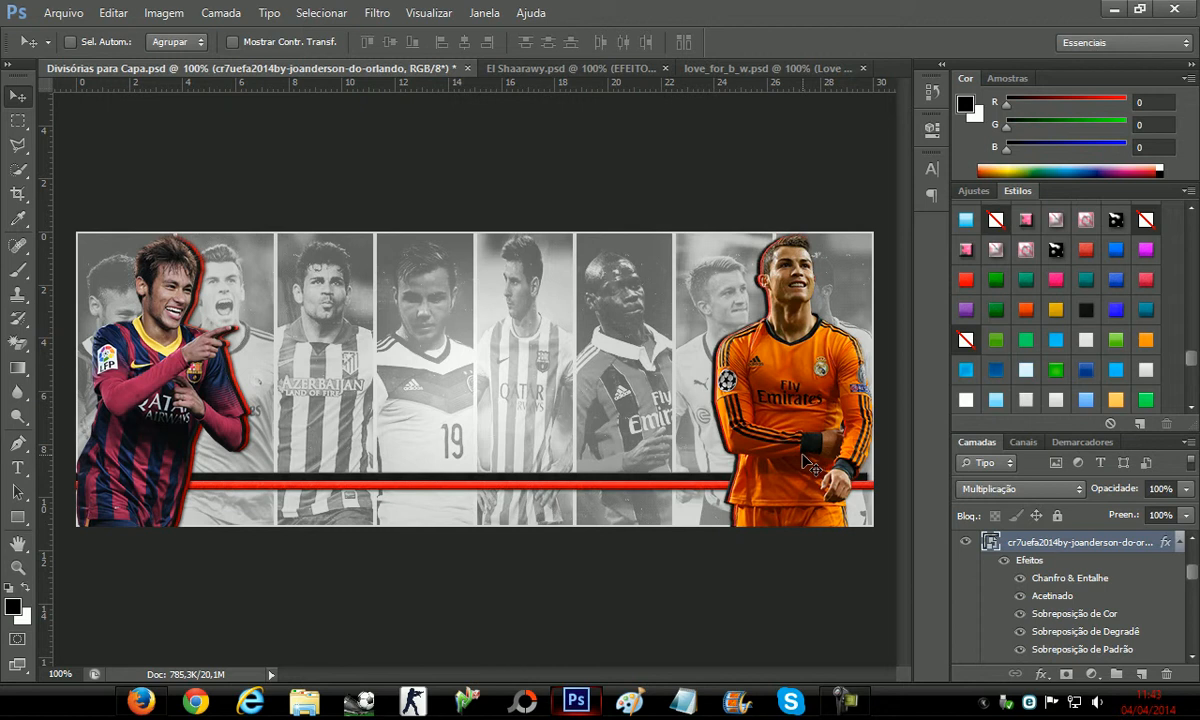
{"action": "key", "text": "Left"}
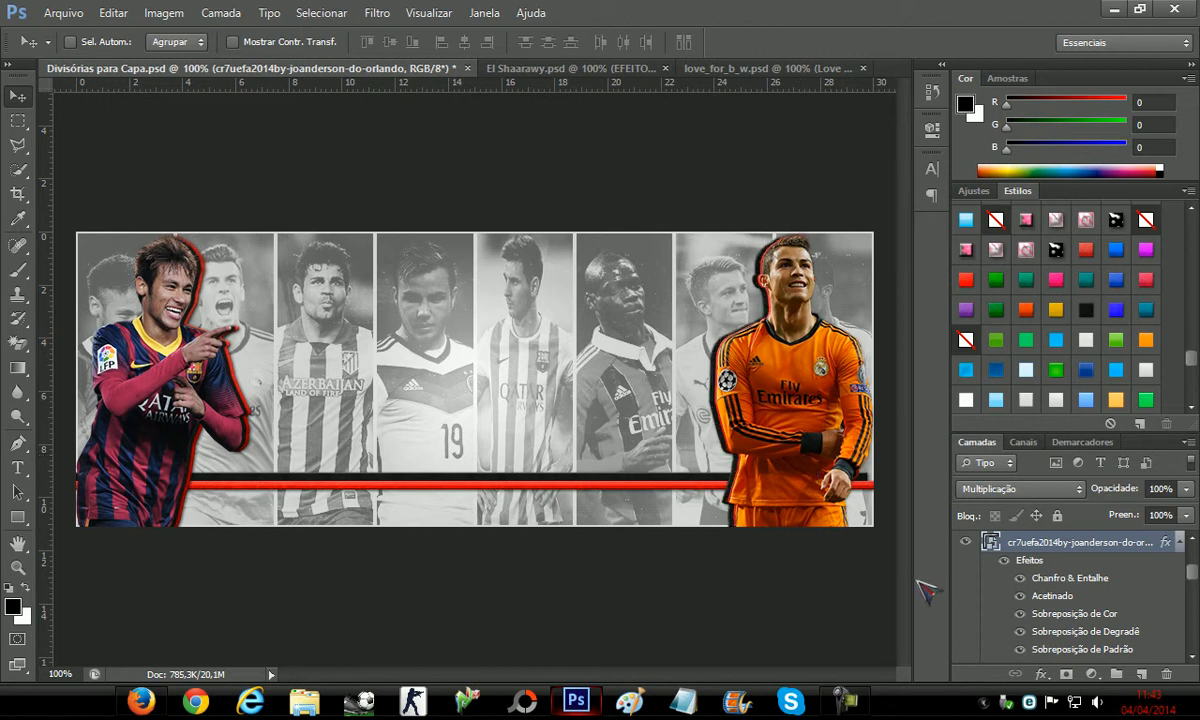
Reselect the red-styled cr7uefa2014by-joanderson-do-orlando cópia 2 layer in the layer stack
{"action": "scroll", "coordinate": [1046, 567], "scroll_direction": "down", "scroll_amount": 3}
{"action": "scroll", "coordinate": [1039, 611], "scroll_direction": "up", "scroll_amount": 4}
{"action": "scroll", "coordinate": [1037, 606], "scroll_direction": "up", "scroll_amount": 3}
{"action": "scroll", "coordinate": [1037, 606], "scroll_direction": "down", "scroll_amount": 6}
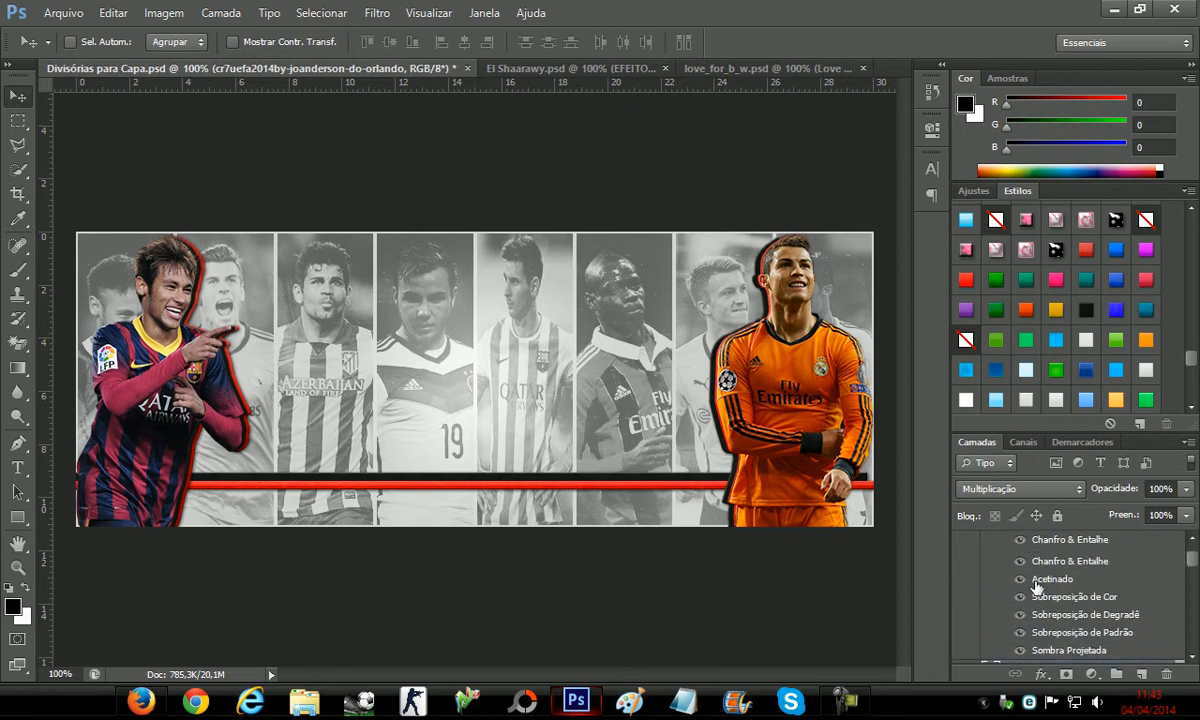
{"action": "scroll", "coordinate": [1036, 590], "scroll_direction": "up", "scroll_amount": 3}
{"action": "key", "text": "ctrl+j"}
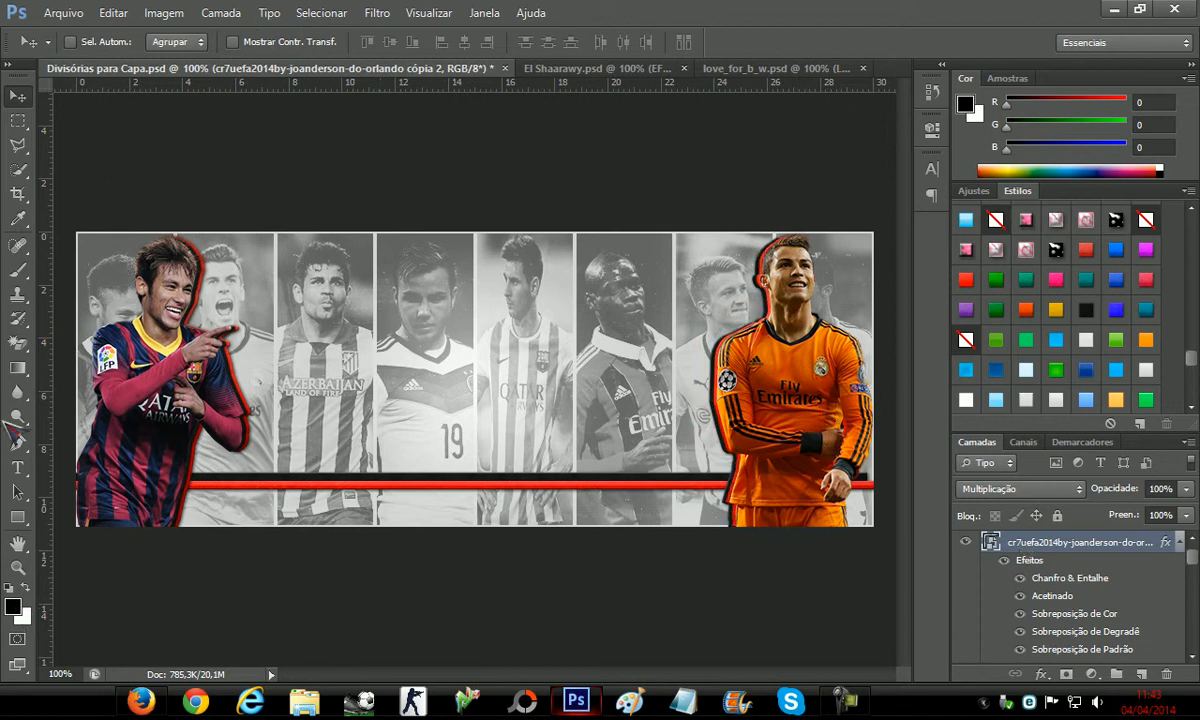
Add the white text BOLEIROS at 36 pt in a text box over the middle panels
{"action": "left_click", "coordinate": [18, 467]}
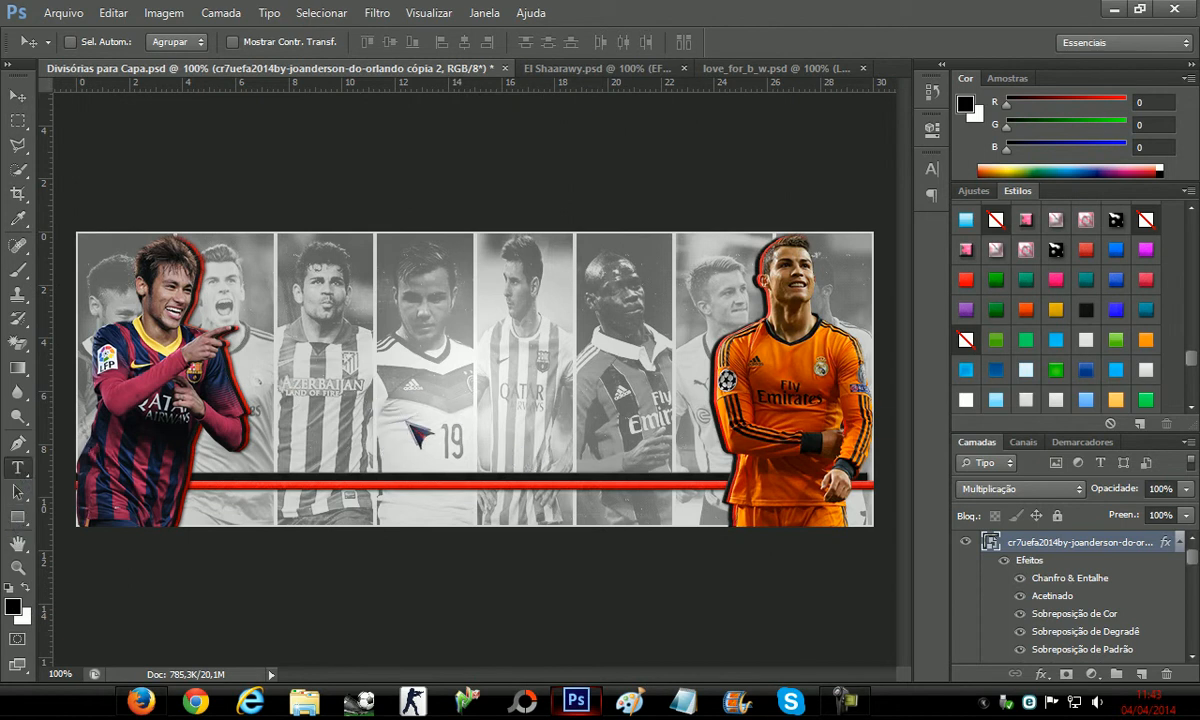
{"action": "left_click", "coordinate": [848, 700]}
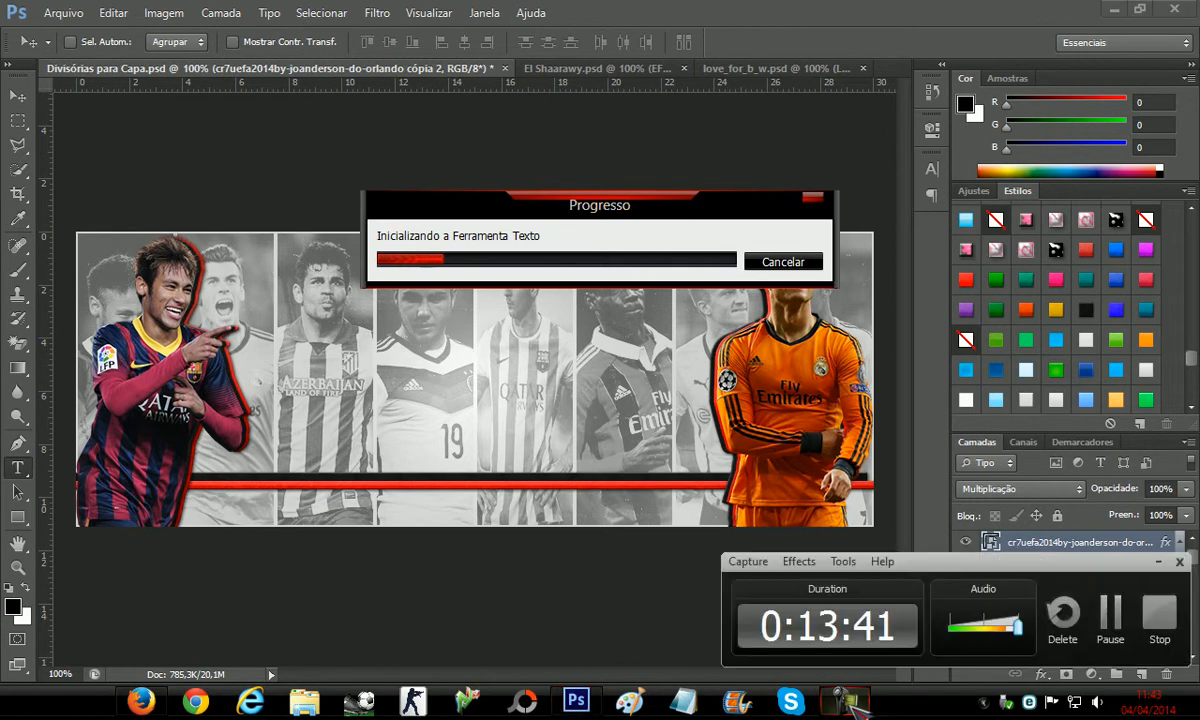
{"action": "left_click", "coordinate": [1115, 624]}
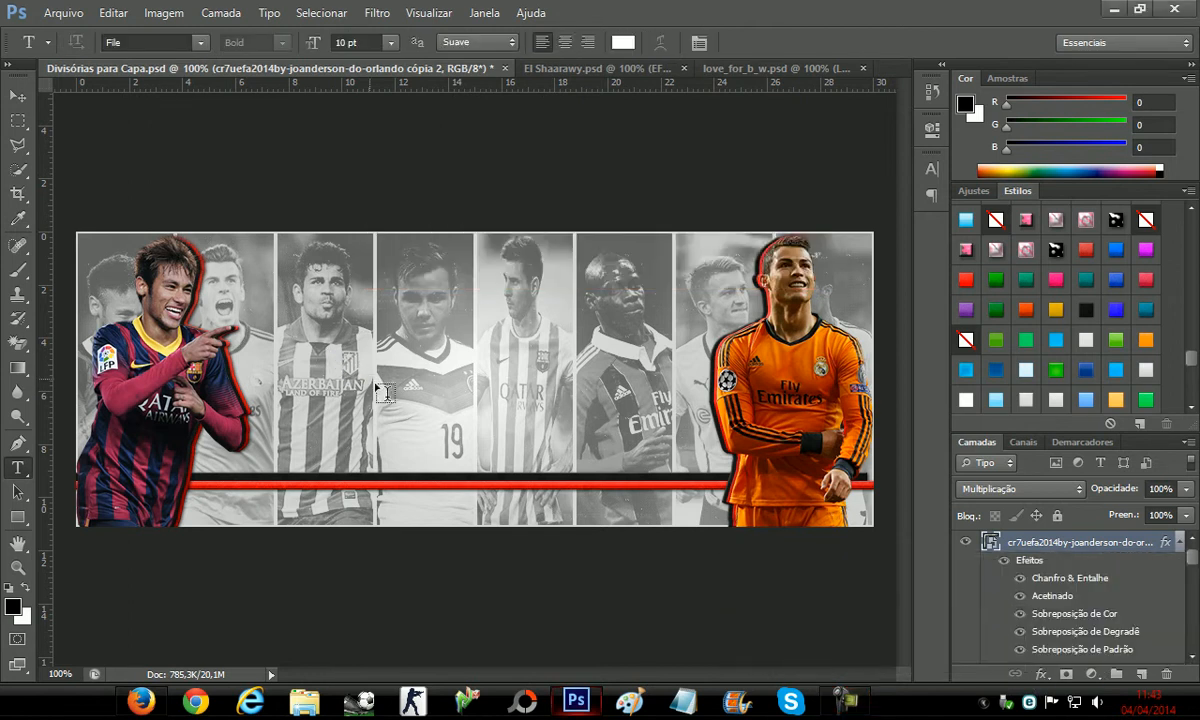
{"action": "left_click_drag", "start_coordinate": [383, 404], "coordinate": [649, 465]}
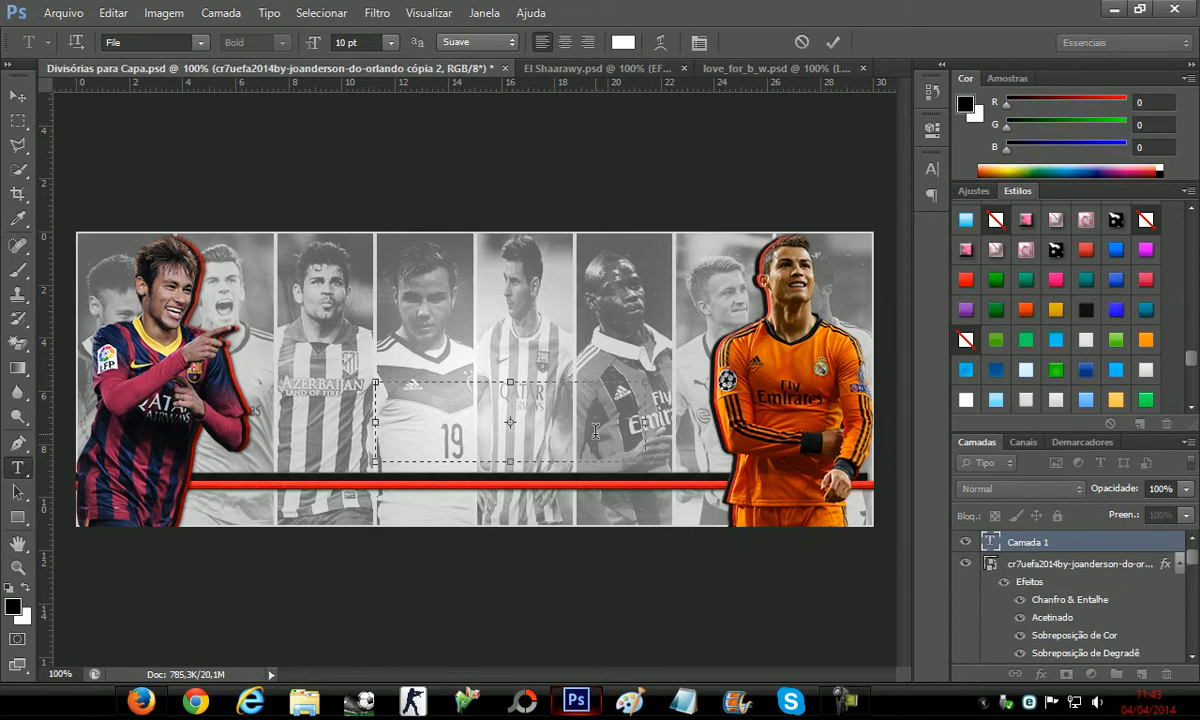
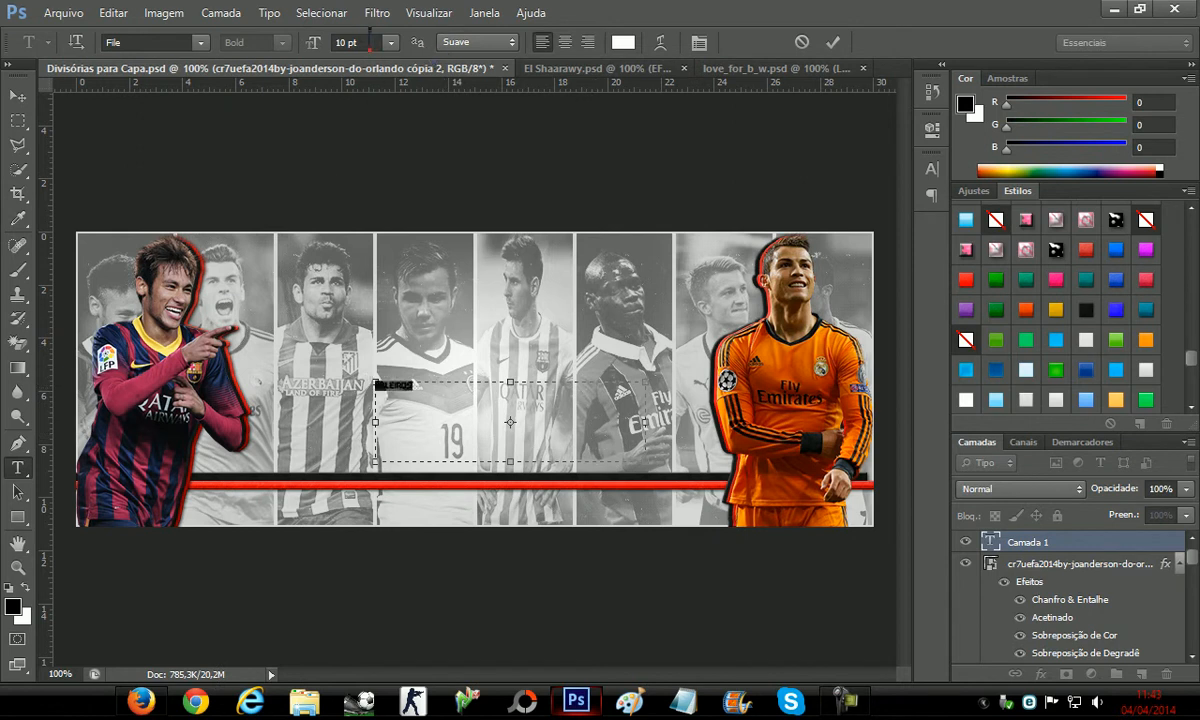
{"action": "left_click", "coordinate": [391, 42]}
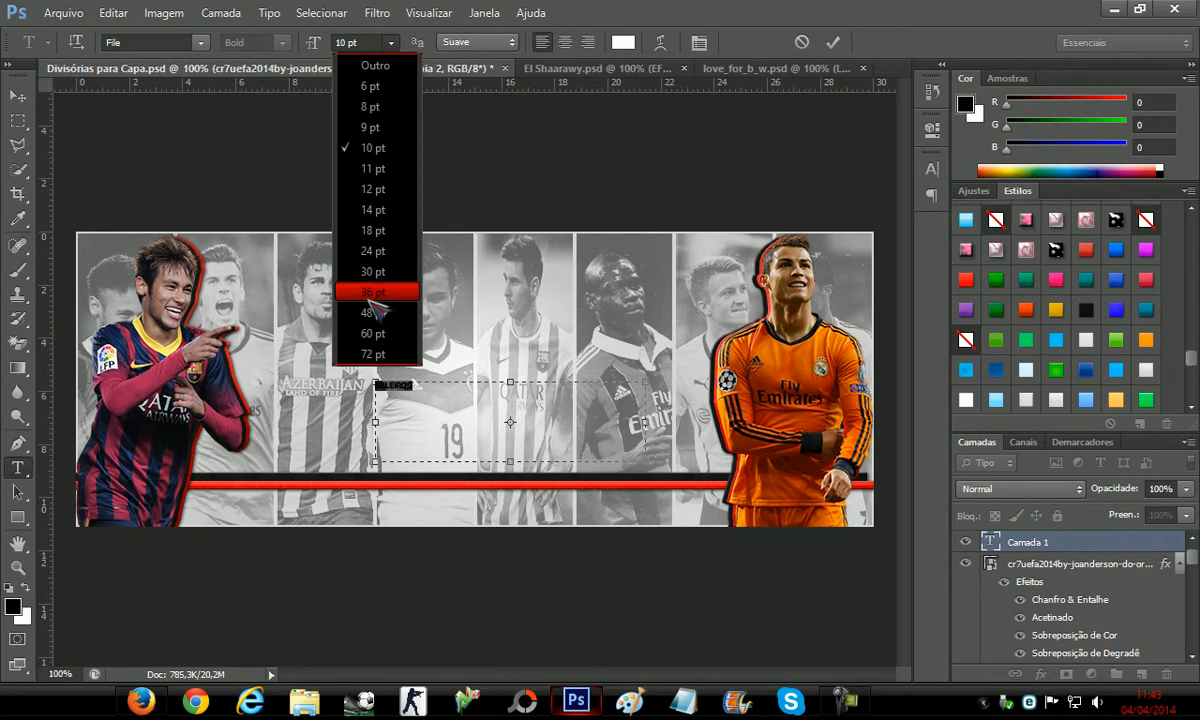
{"action": "left_click", "coordinate": [371, 294]}
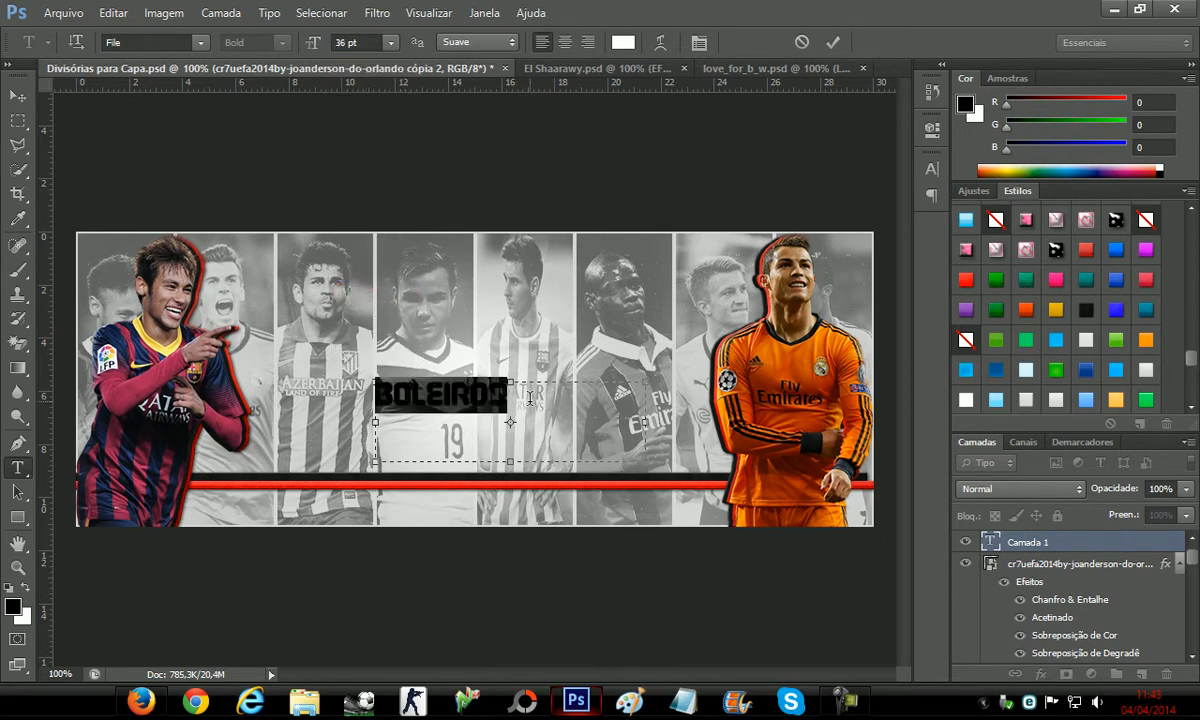
{"action": "left_click", "coordinate": [584, 398]}
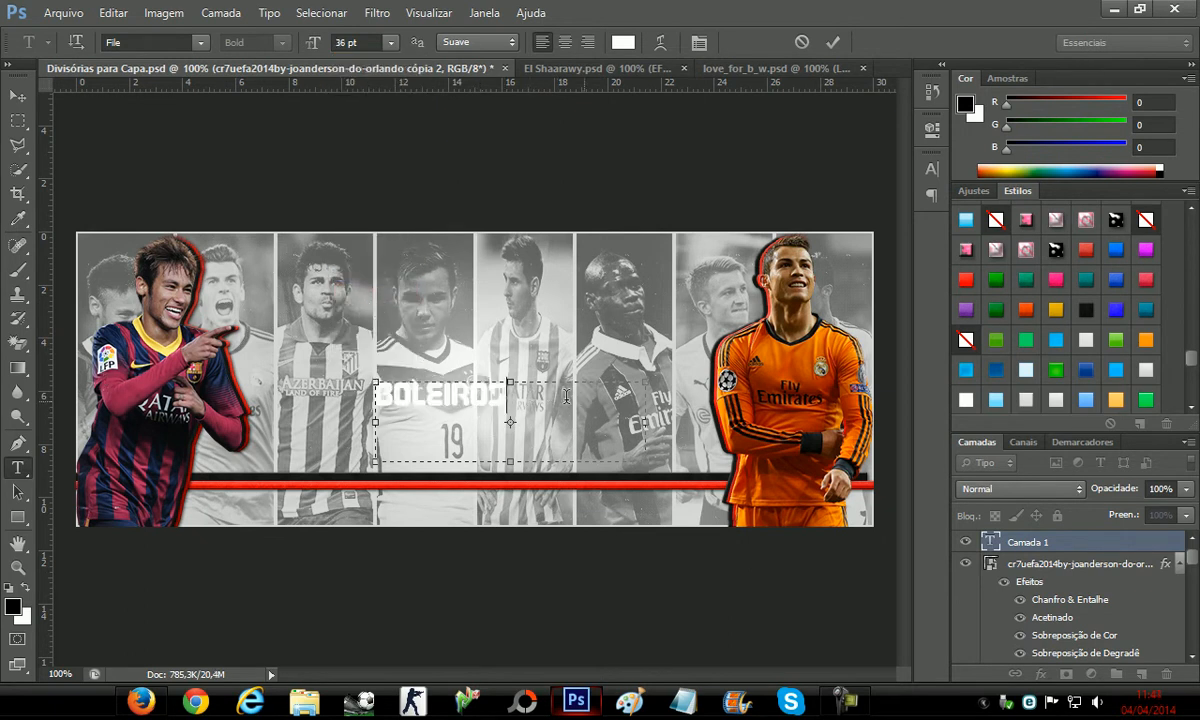
Move the BOLEIROS text down to just above the black bar and apply the black layer style to it
{"action": "left_click", "coordinate": [17, 95]}
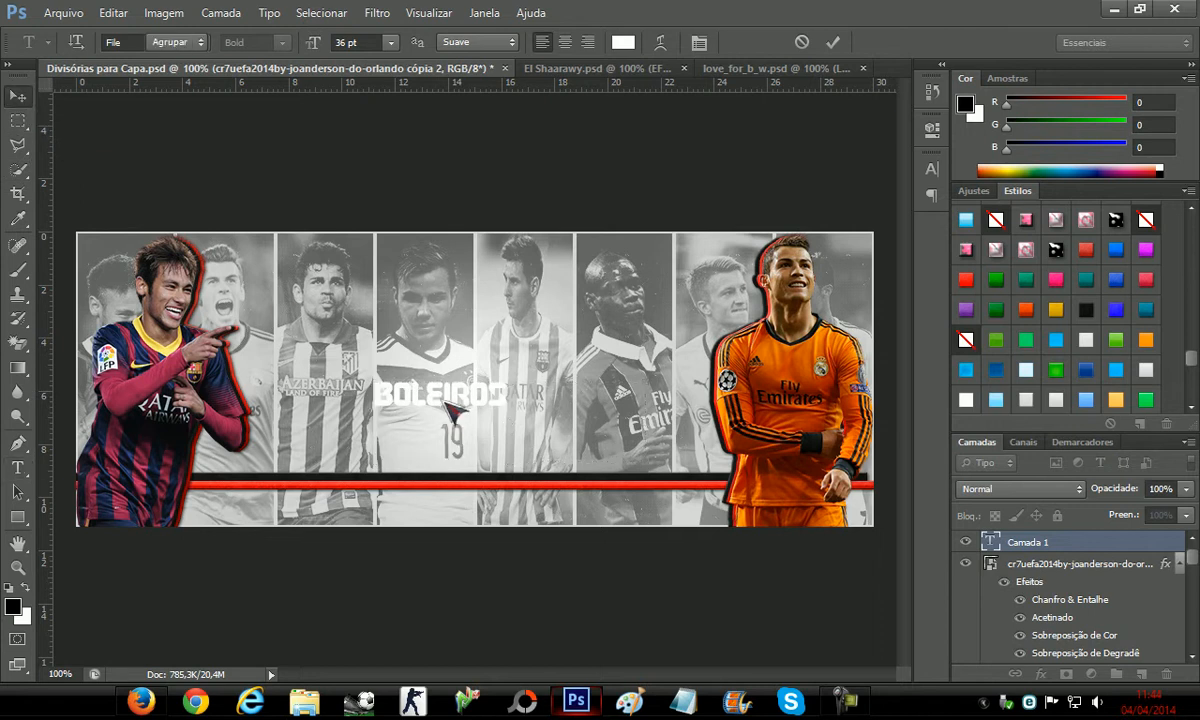
{"action": "left_click_drag", "start_coordinate": [449, 401], "coordinate": [490, 464]}
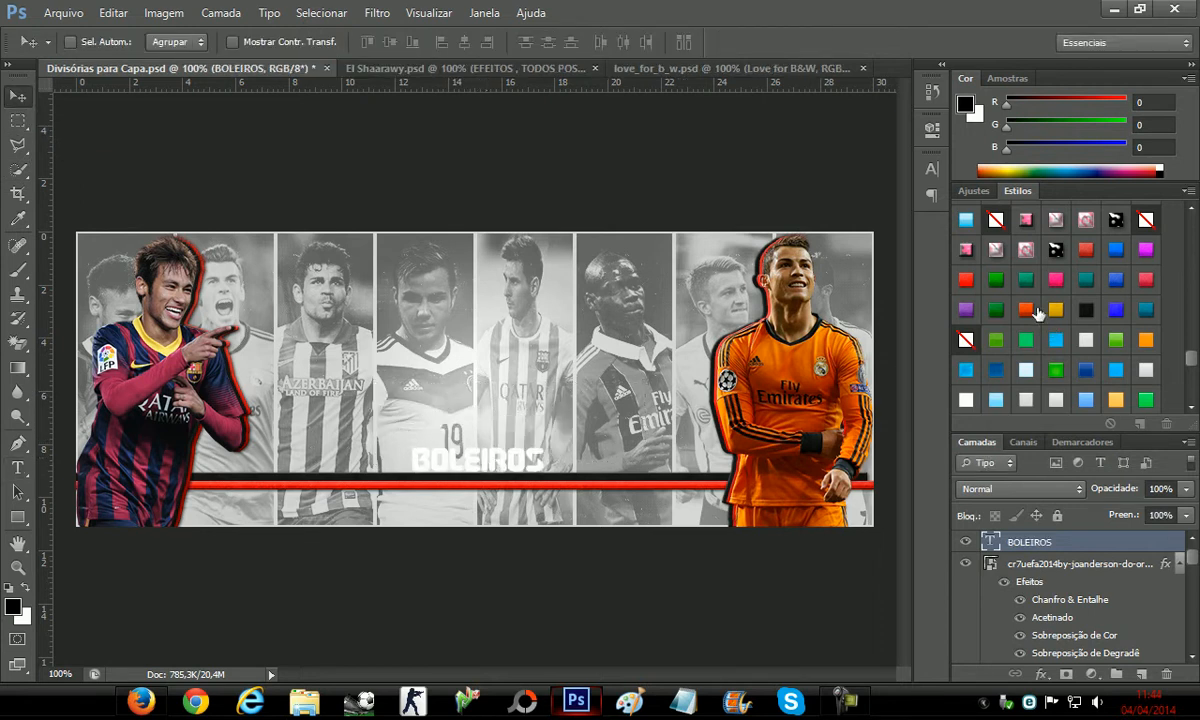
{"action": "left_click", "coordinate": [1088, 307]}
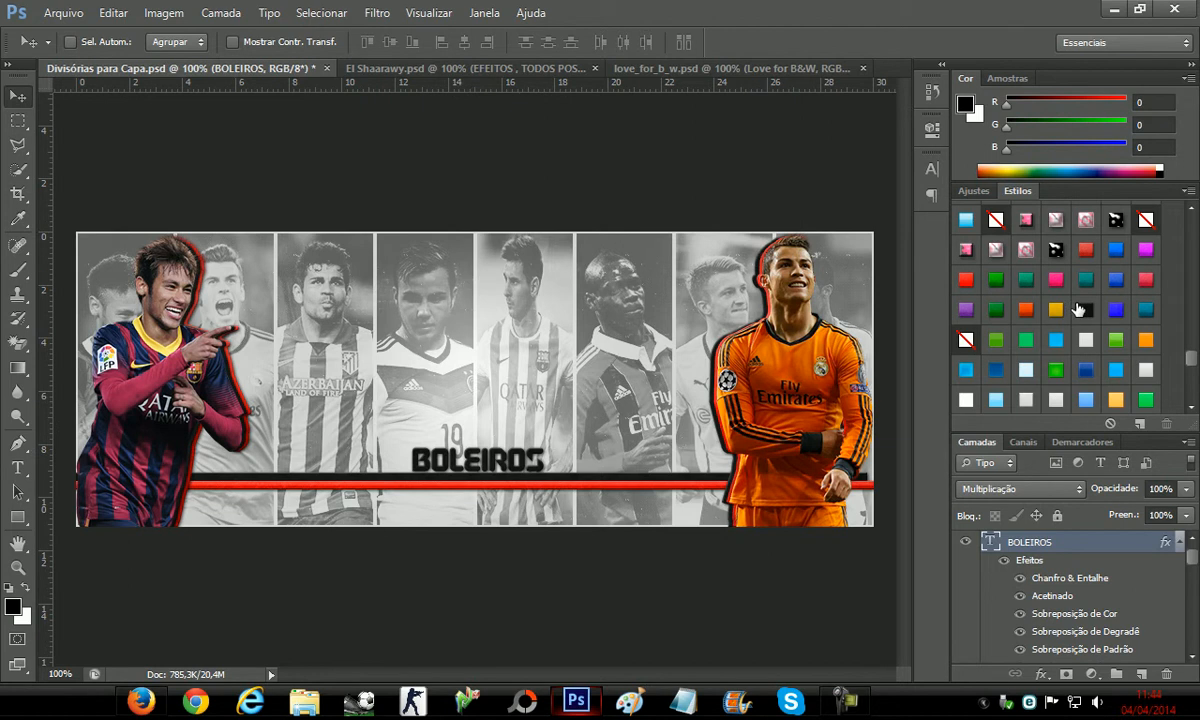
Scale the BOLEIROS text to about 115% width and 143% height and reposition it just above the black bar
{"action": "key", "text": "ctrl+t"}
{"action": "left_click_drag", "start_coordinate": [683, 443], "coordinate": [724, 407]}
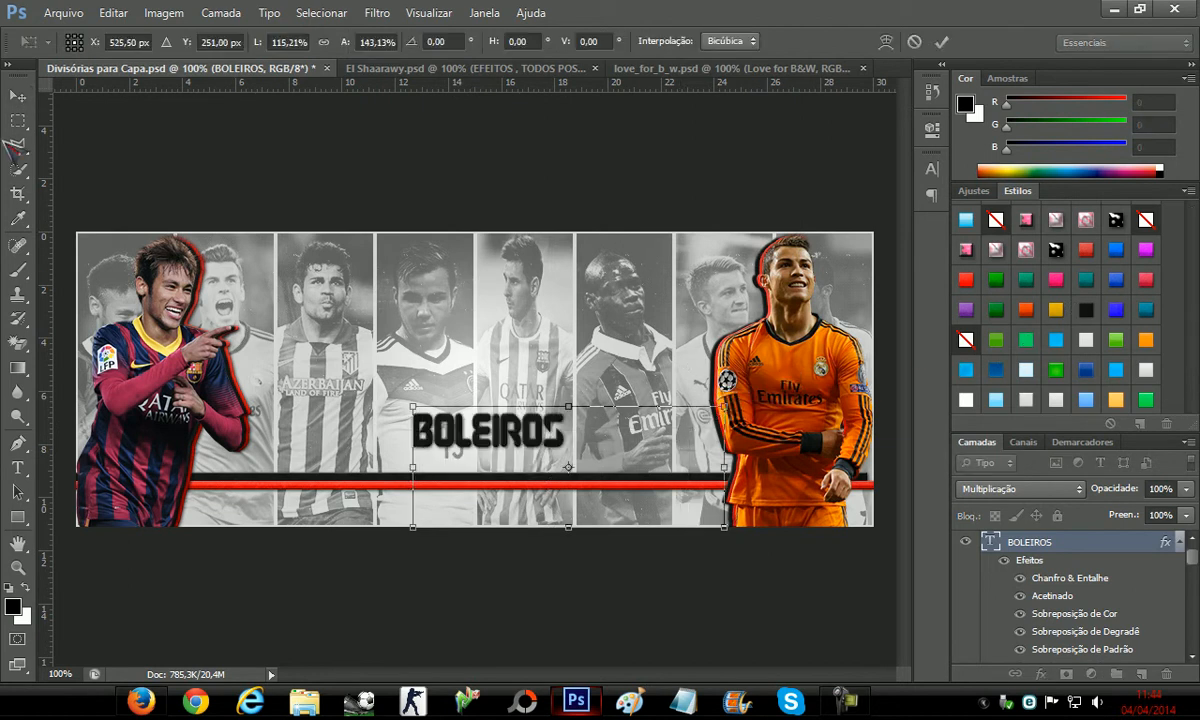
{"action": "left_click", "coordinate": [16, 97]}
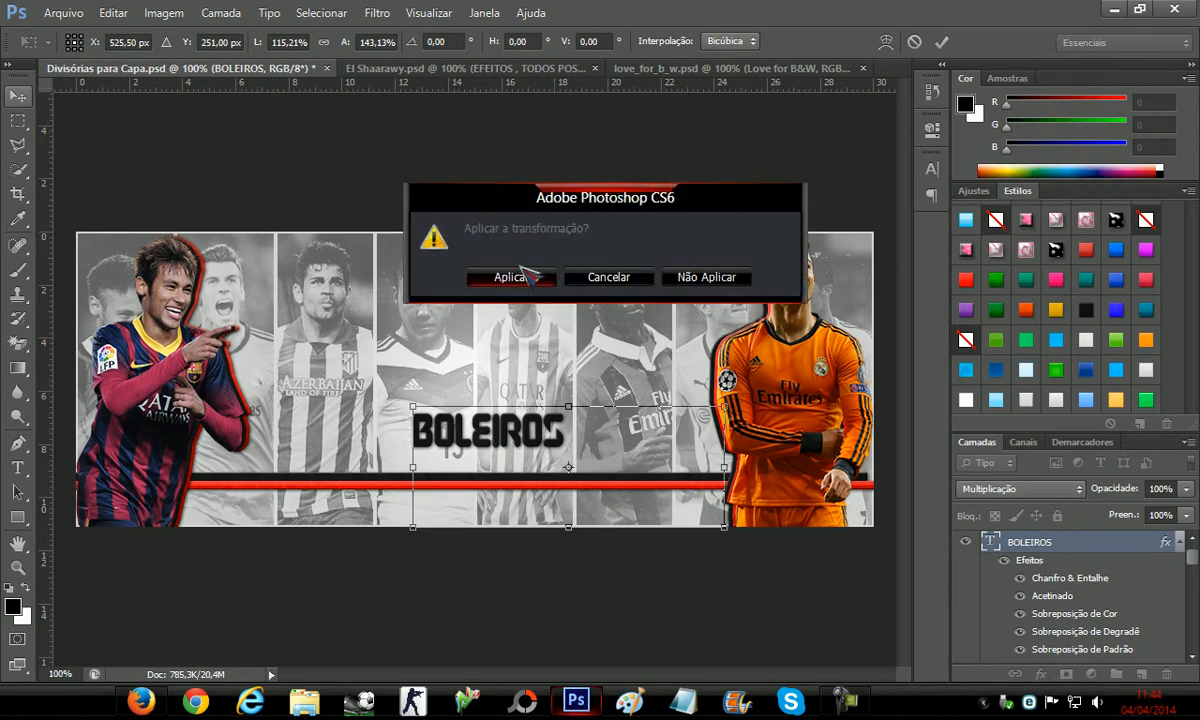
{"action": "left_click", "coordinate": [515, 276]}
{"action": "mouse_move", "coordinate": [513, 441]}
{"action": "left_mouse_down"}
{"action": "mouse_move", "coordinate": [497, 461]}
{"action": "mouse_move", "coordinate": [522, 447]}
{"action": "mouse_move", "coordinate": [504, 455]}
{"action": "left_mouse_up"}
Move the black Retângulo 1 bar up so it runs behind the lower part of the BOLEIROS text
{"action": "scroll", "coordinate": [1107, 598], "scroll_direction": "down", "scroll_amount": 5}
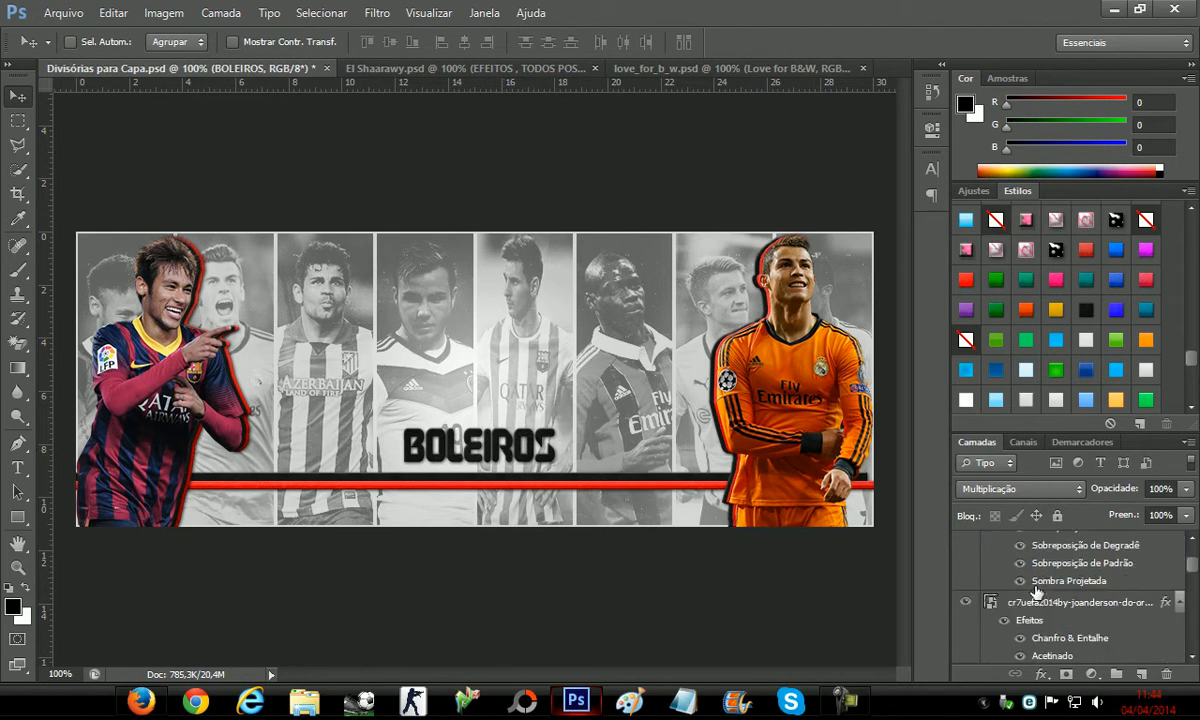
{"action": "scroll", "coordinate": [1036, 593], "scroll_direction": "down", "scroll_amount": 2}
{"action": "scroll", "coordinate": [1036, 593], "scroll_direction": "up", "scroll_amount": 3}
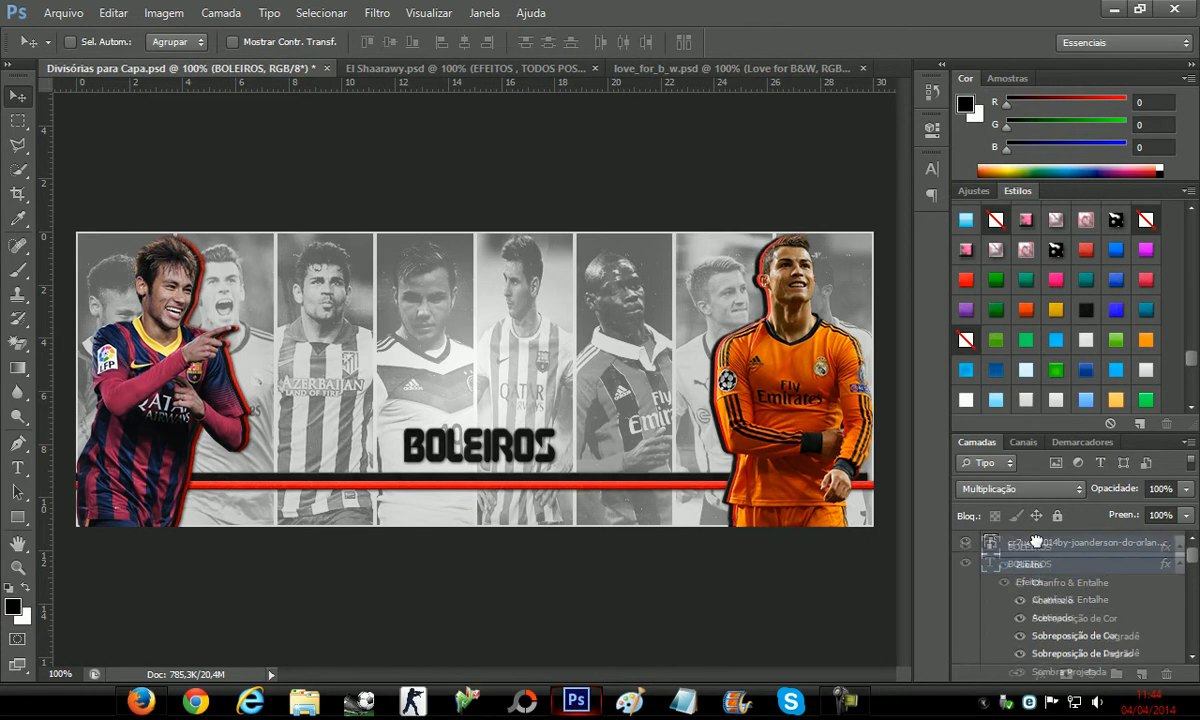
{"action": "scroll", "coordinate": [1172, 576], "scroll_direction": "down", "scroll_amount": 1}
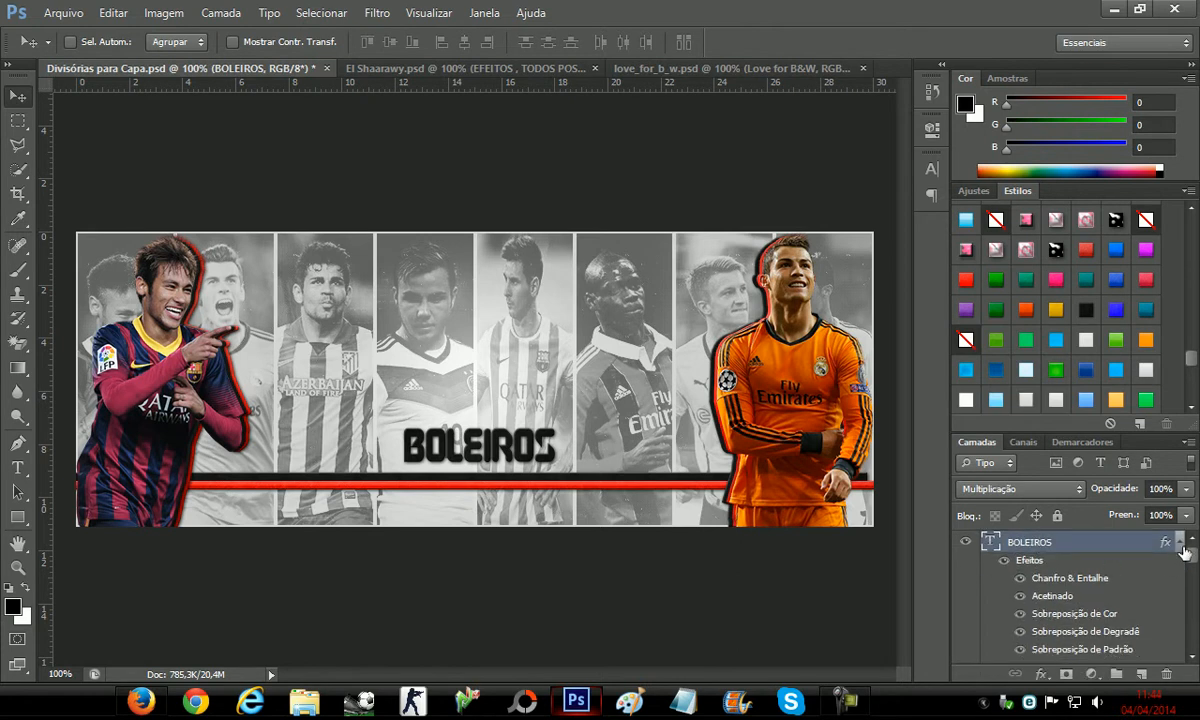
{"action": "left_click", "coordinate": [1181, 544]}
{"action": "scroll", "coordinate": [1128, 587], "scroll_direction": "down", "scroll_amount": 6}
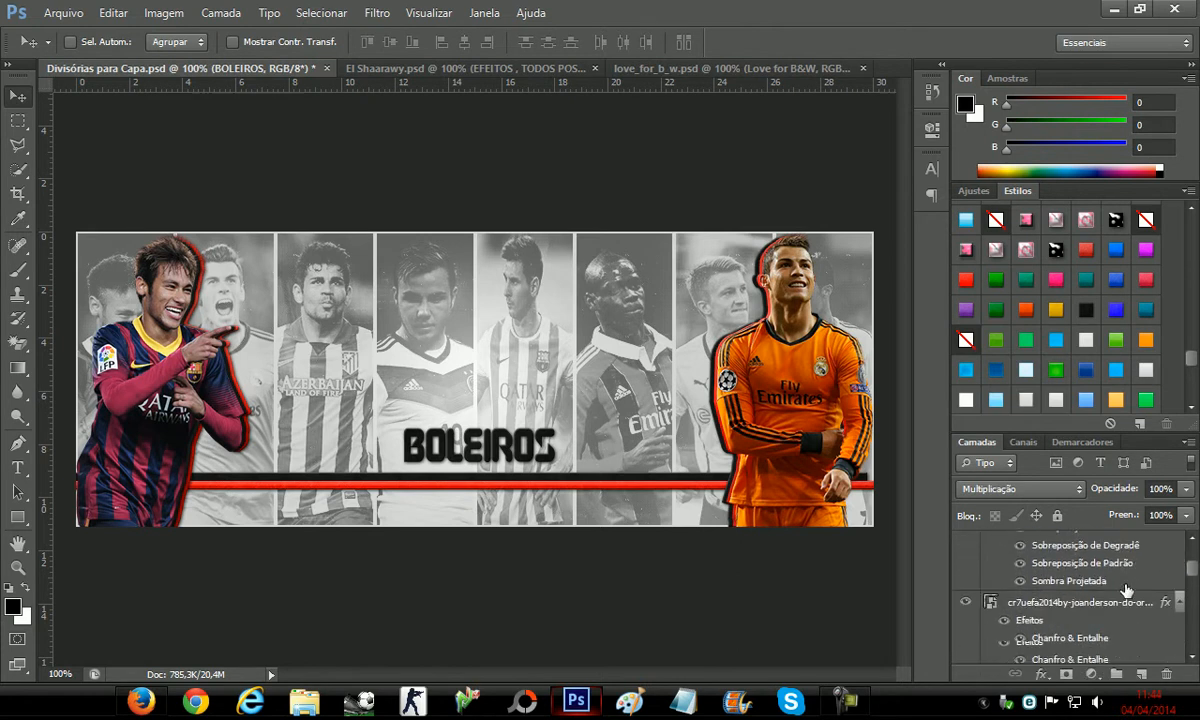
{"action": "scroll", "coordinate": [1100, 585], "scroll_direction": "down", "scroll_amount": 5}
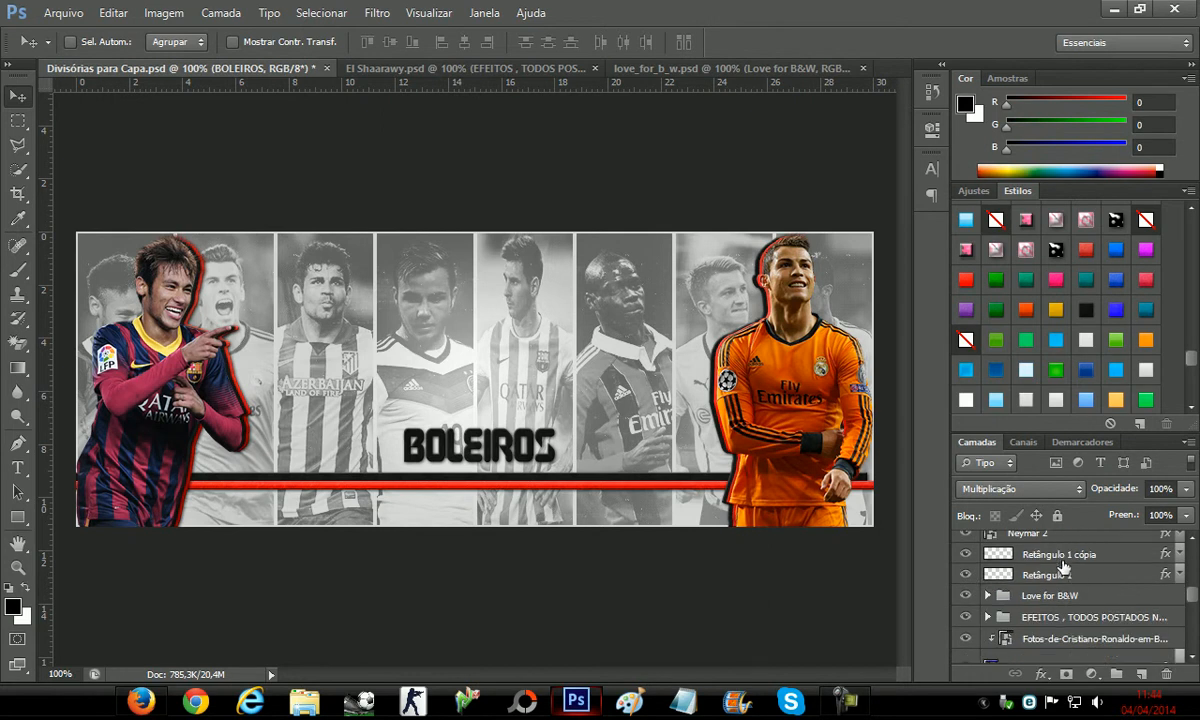
{"action": "left_click", "coordinate": [1062, 560]}
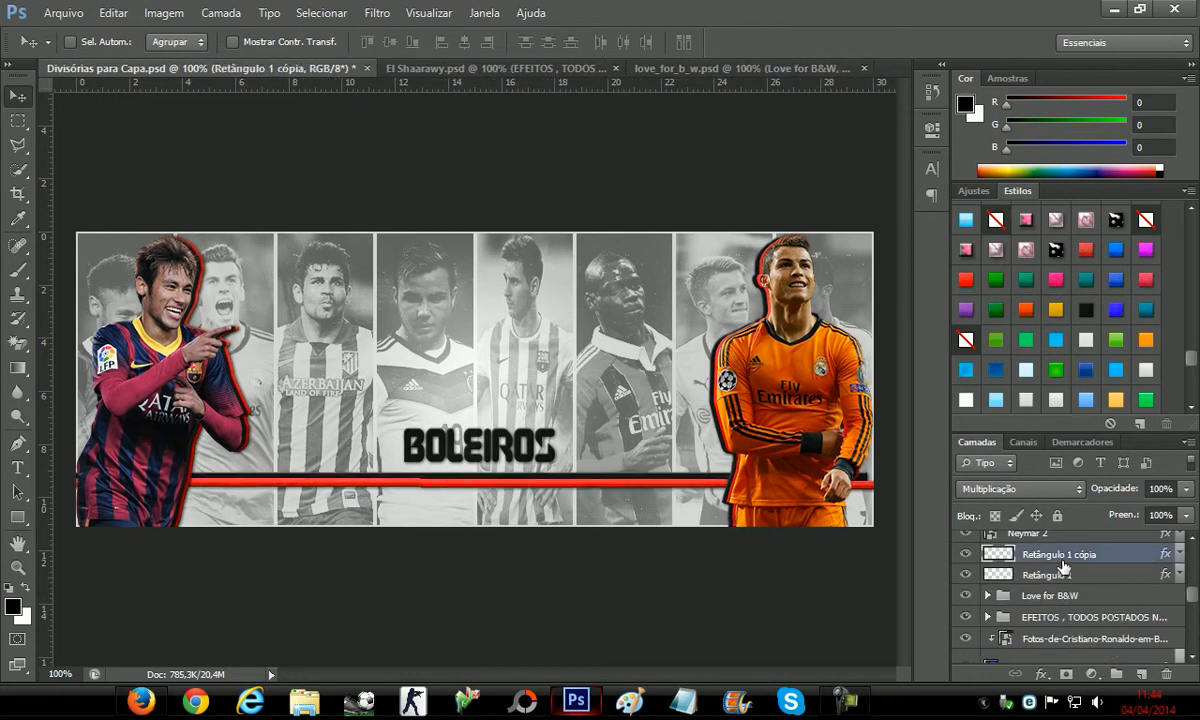
{"action": "left_click", "coordinate": [1033, 576]}
{"action": "left_click_drag", "start_coordinate": [678, 471], "coordinate": [645, 464]}
Move the red Retângulo 1 cópia bar up to sit just beneath the black bar and the BOLEIROS text
{"action": "left_click", "coordinate": [1030, 556]}
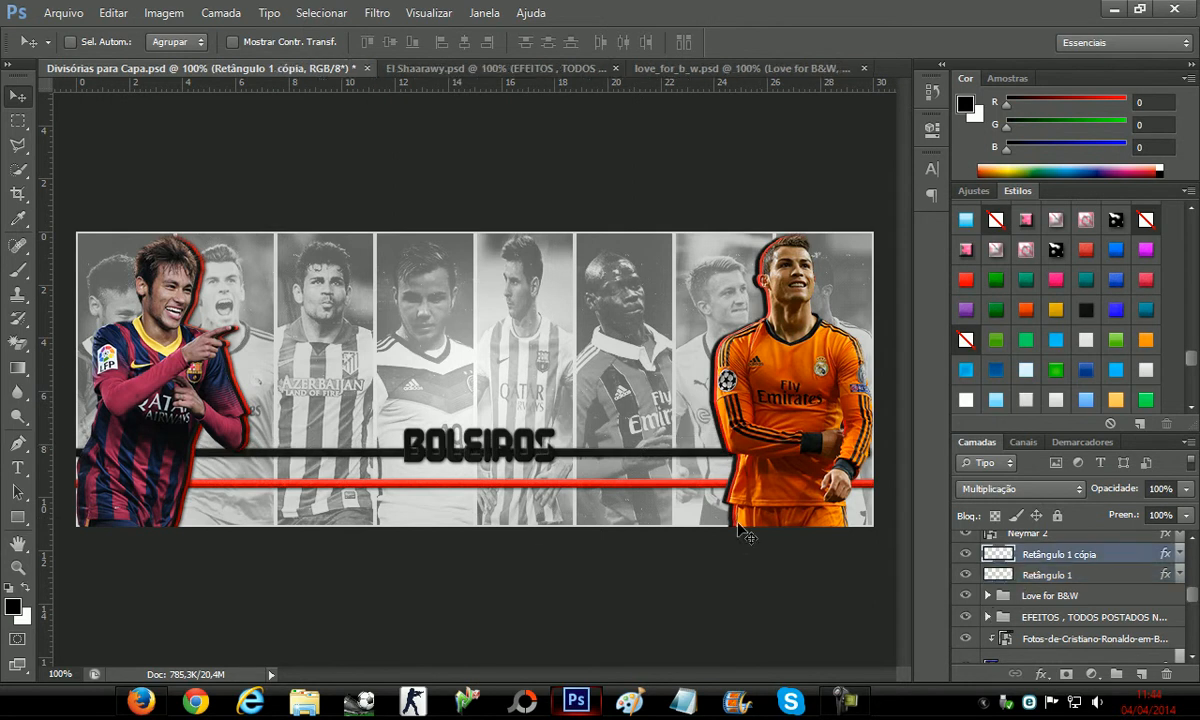
{"action": "left_click_drag", "start_coordinate": [537, 477], "coordinate": [535, 468]}
{"action": "left_click", "coordinate": [987, 616]}
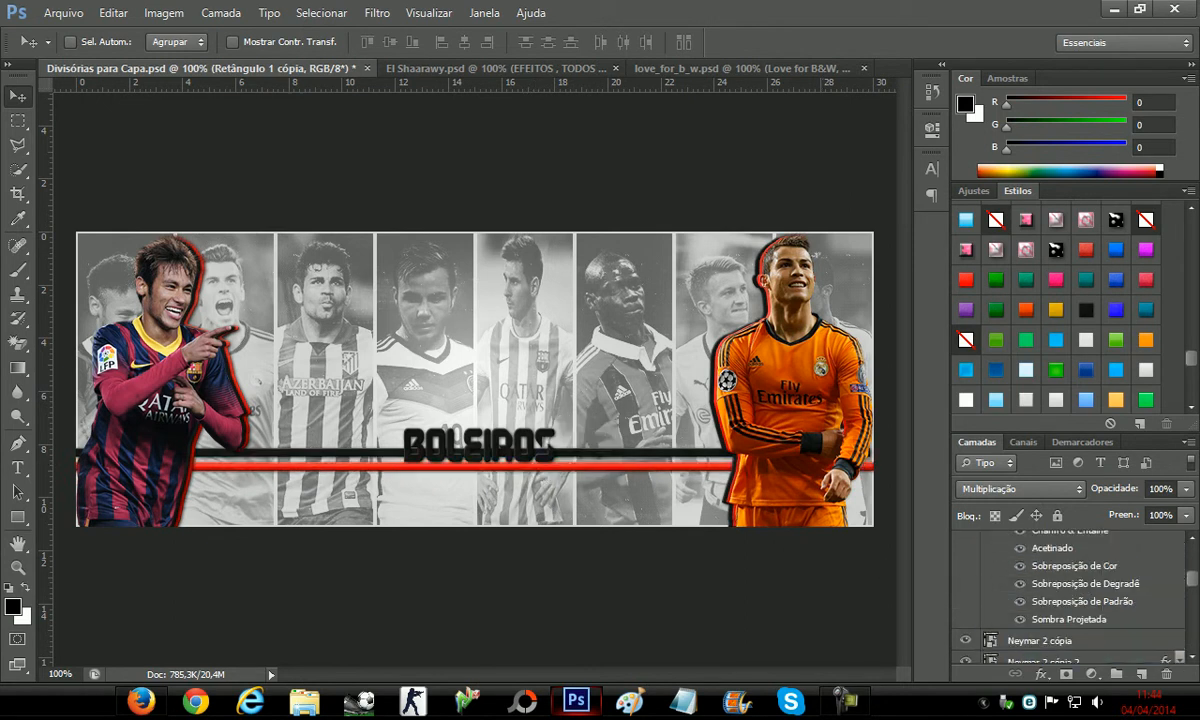
Move the BOLEIROS text up so it sits just above the black bar
{"action": "scroll", "coordinate": [1072, 555], "scroll_direction": "up", "scroll_amount": 4}
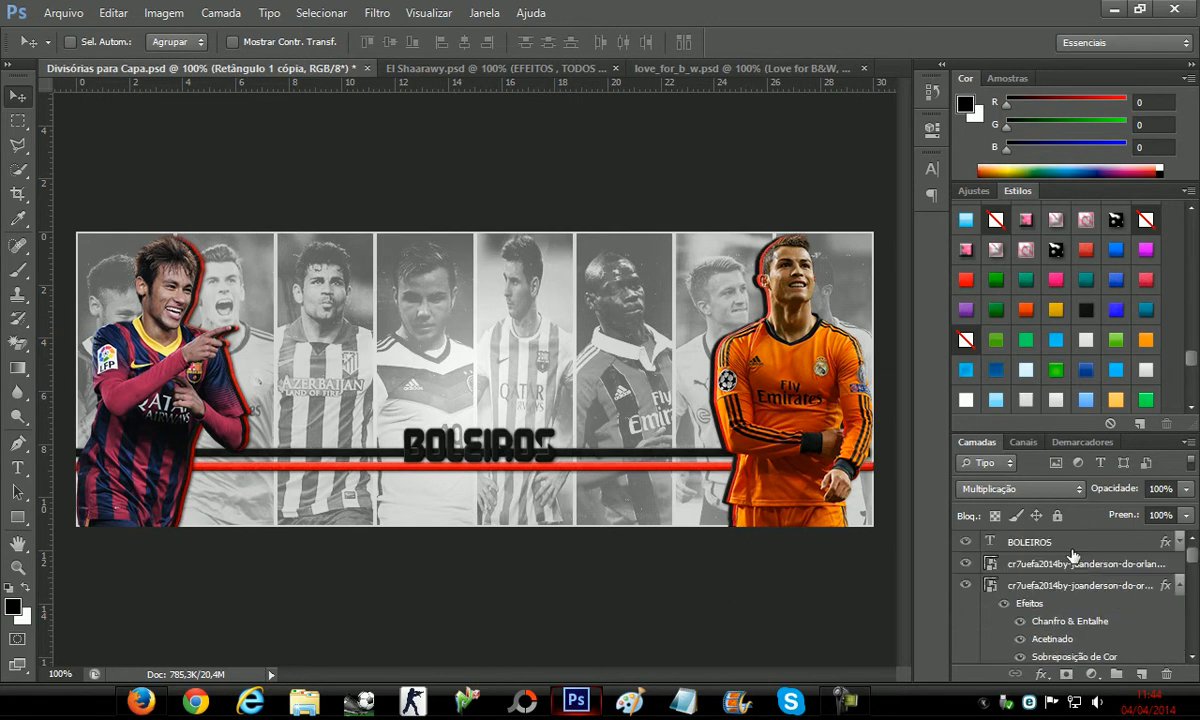
{"action": "left_click", "coordinate": [510, 452], "text": "ctrl"}
{"action": "left_click_drag", "start_coordinate": [508, 426], "coordinate": [505, 428]}
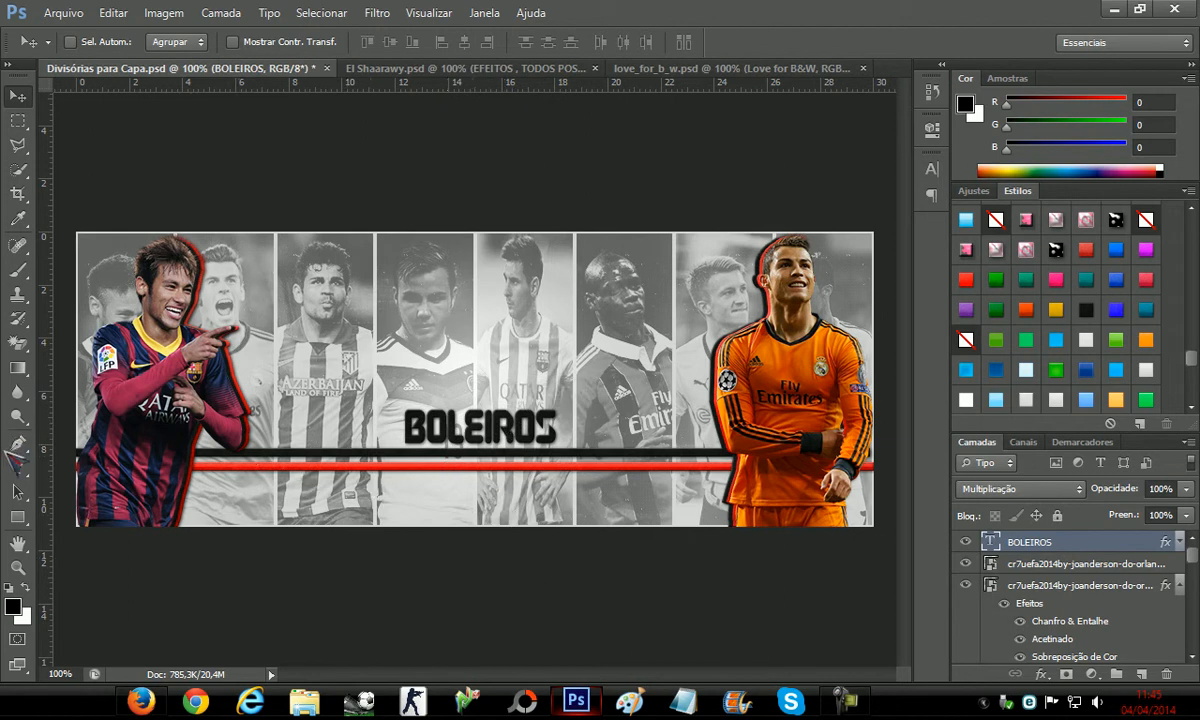
Add the text "F.C." below the red bar and move it so it is centred under the BOLEIROS text
{"action": "left_click", "coordinate": [17, 467]}
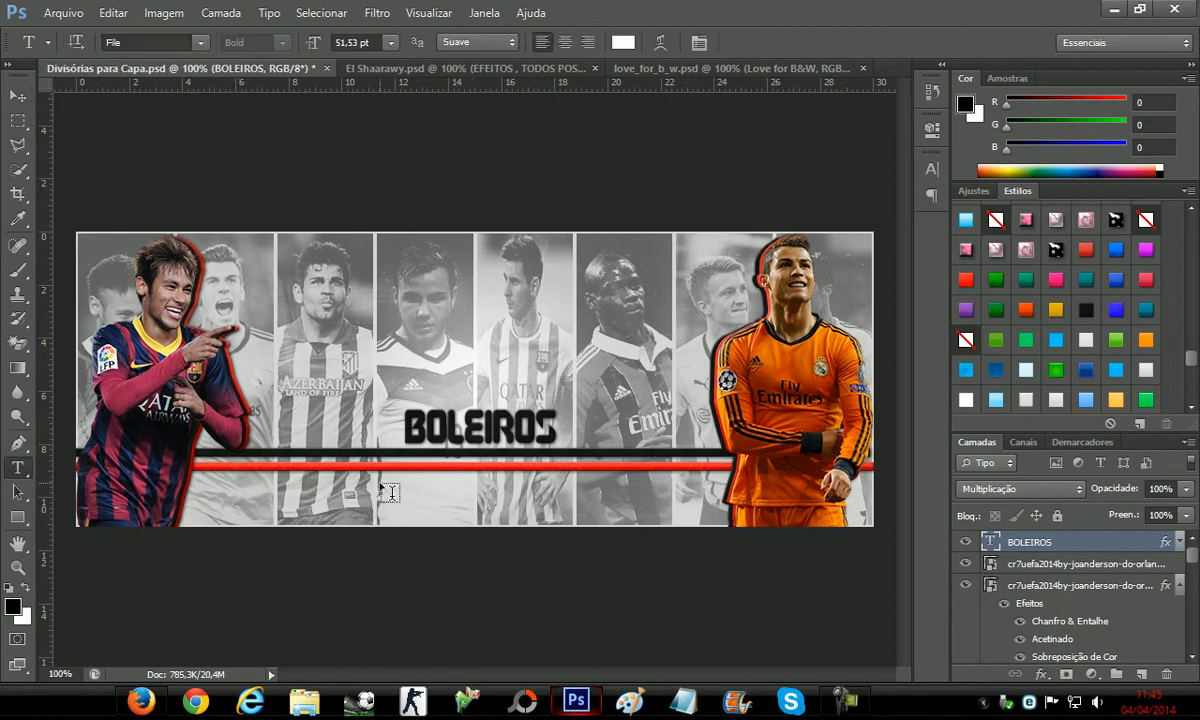
{"action": "left_click_drag", "start_coordinate": [444, 476], "coordinate": [542, 521]}
{"action": "type", "text": "FuC."}
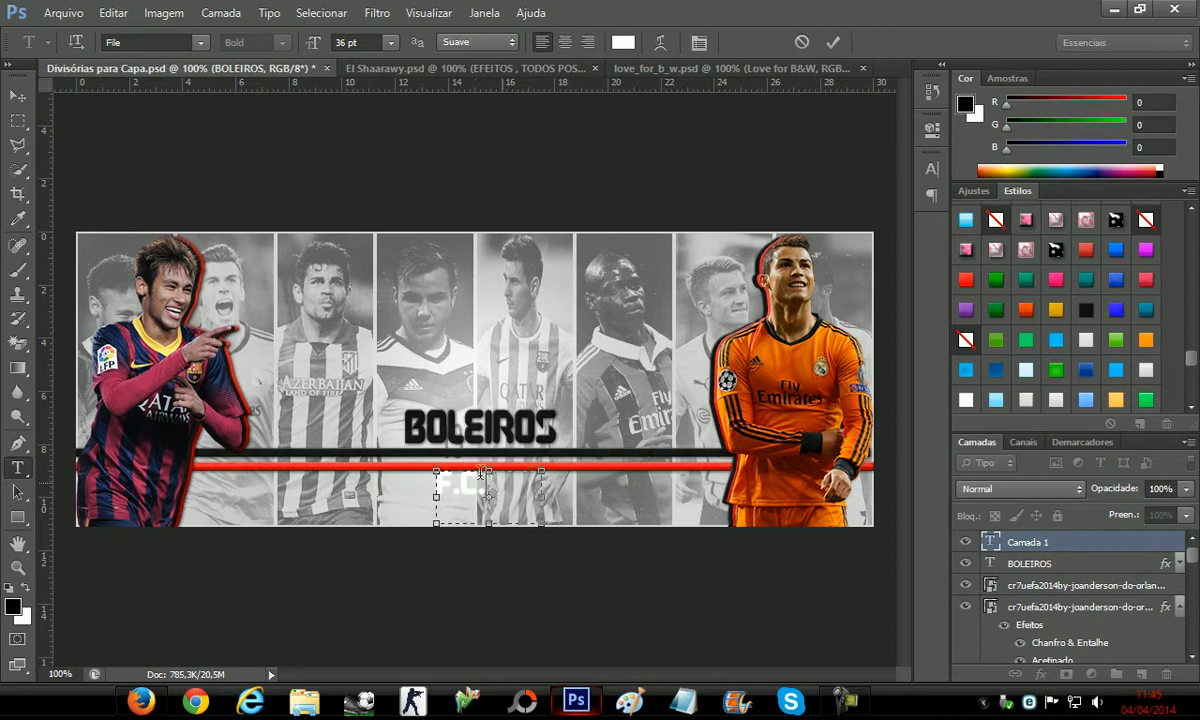
{"action": "left_click_drag", "start_coordinate": [501, 480], "coordinate": [288, 445]}
{"action": "left_click", "coordinate": [17, 95]}
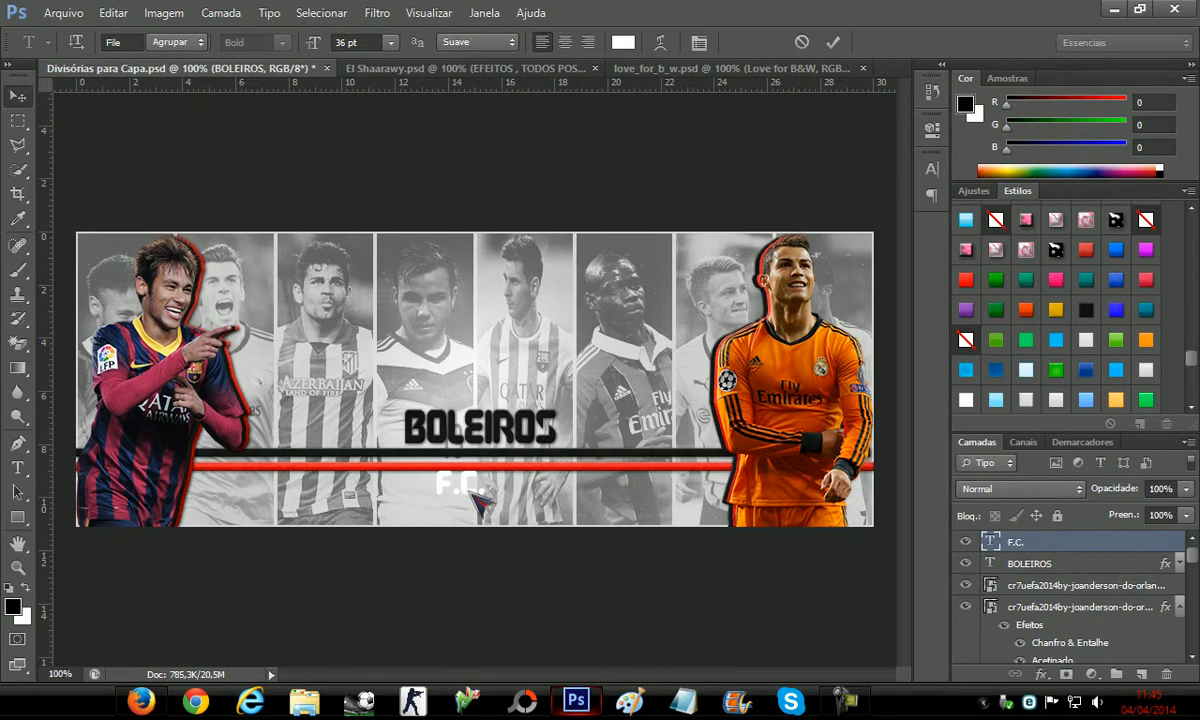
{"action": "left_click_drag", "start_coordinate": [465, 500], "coordinate": [490, 500]}
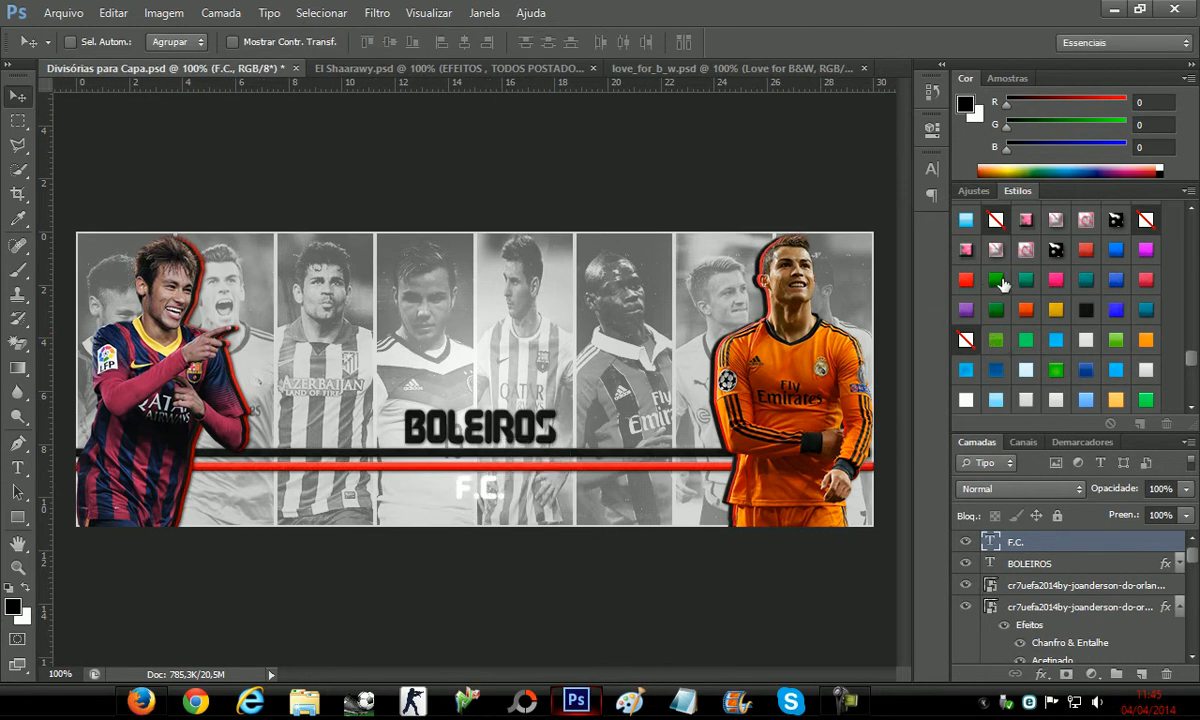
Apply the red layer style to the F.C. text and collapse its effects list
{"action": "left_click", "coordinate": [965, 280]}
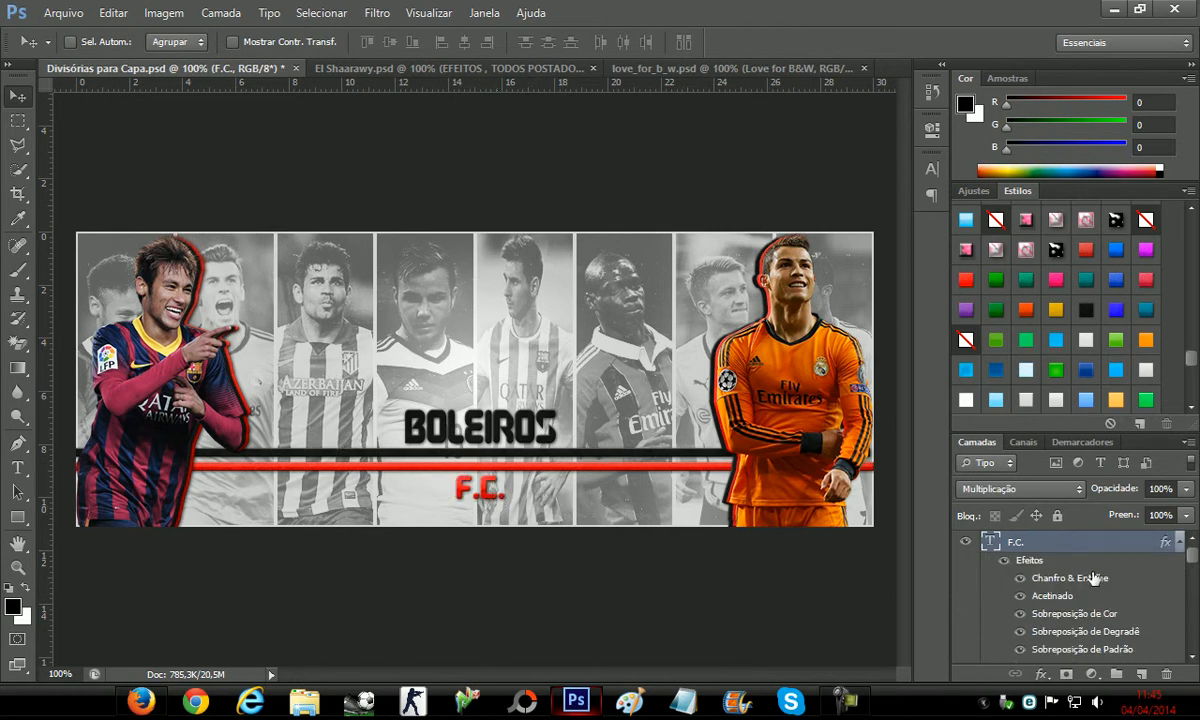
{"action": "scroll", "coordinate": [1064, 638], "scroll_direction": "down", "scroll_amount": 5}
{"action": "scroll", "coordinate": [1060, 645], "scroll_direction": "up", "scroll_amount": 5}
{"action": "left_click", "coordinate": [1179, 543]}
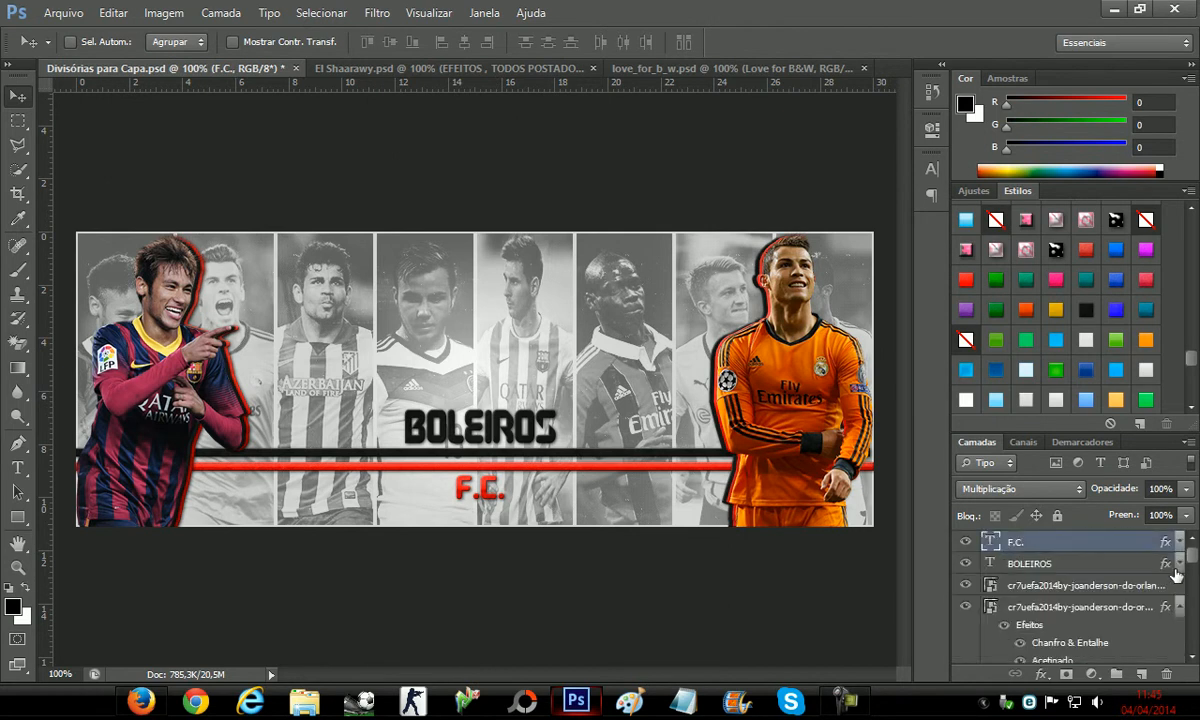
Apply the red layer style to the BOLEIROS text and the black layer style to the F.C. text
{"action": "left_click", "coordinate": [1032, 566]}
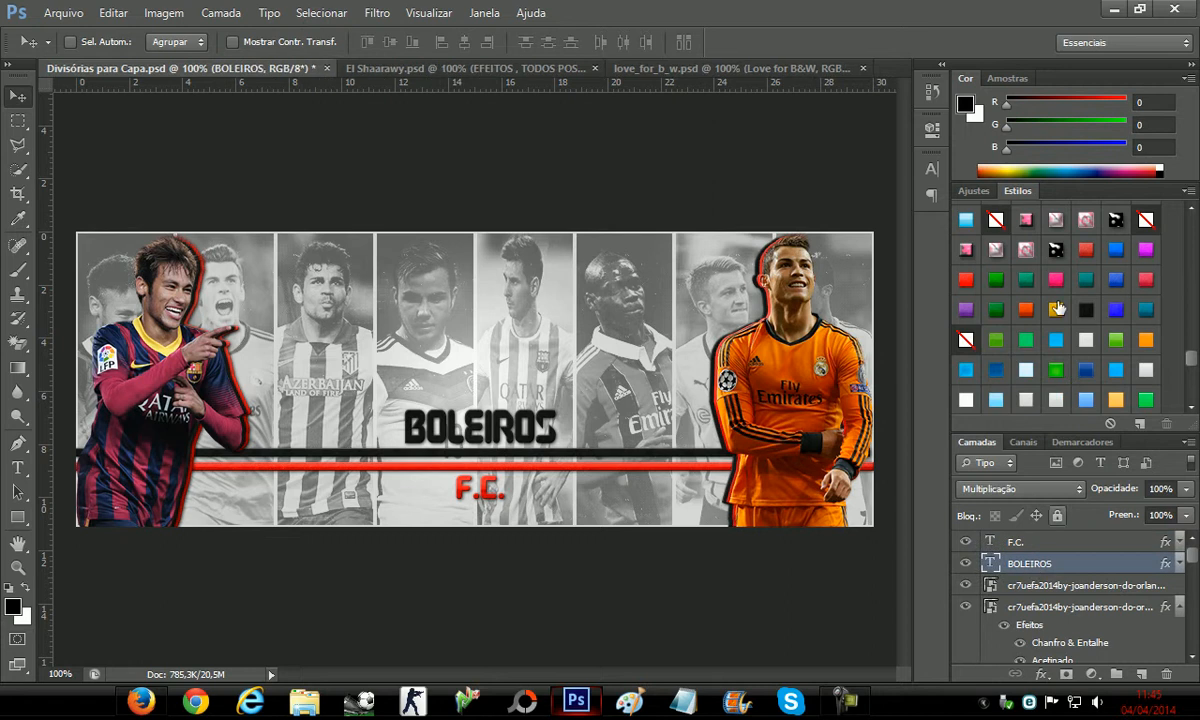
{"action": "left_click", "coordinate": [965, 281]}
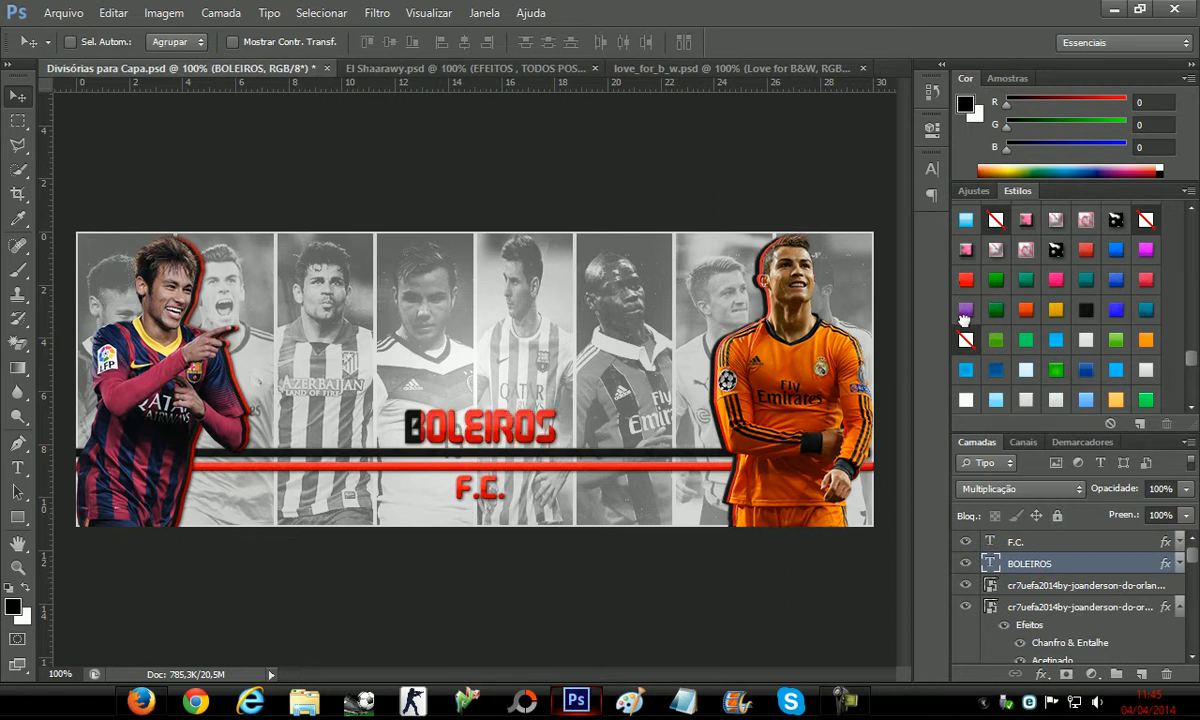
{"action": "left_click", "coordinate": [1030, 545]}
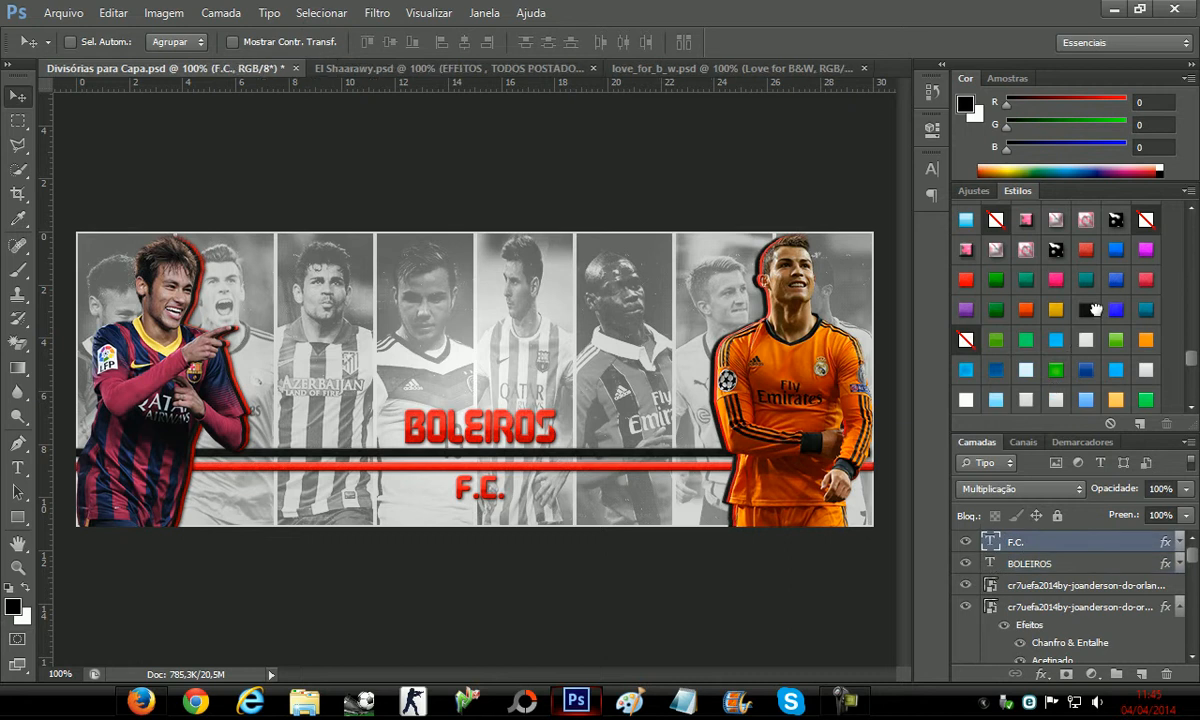
{"action": "left_click", "coordinate": [1093, 310]}
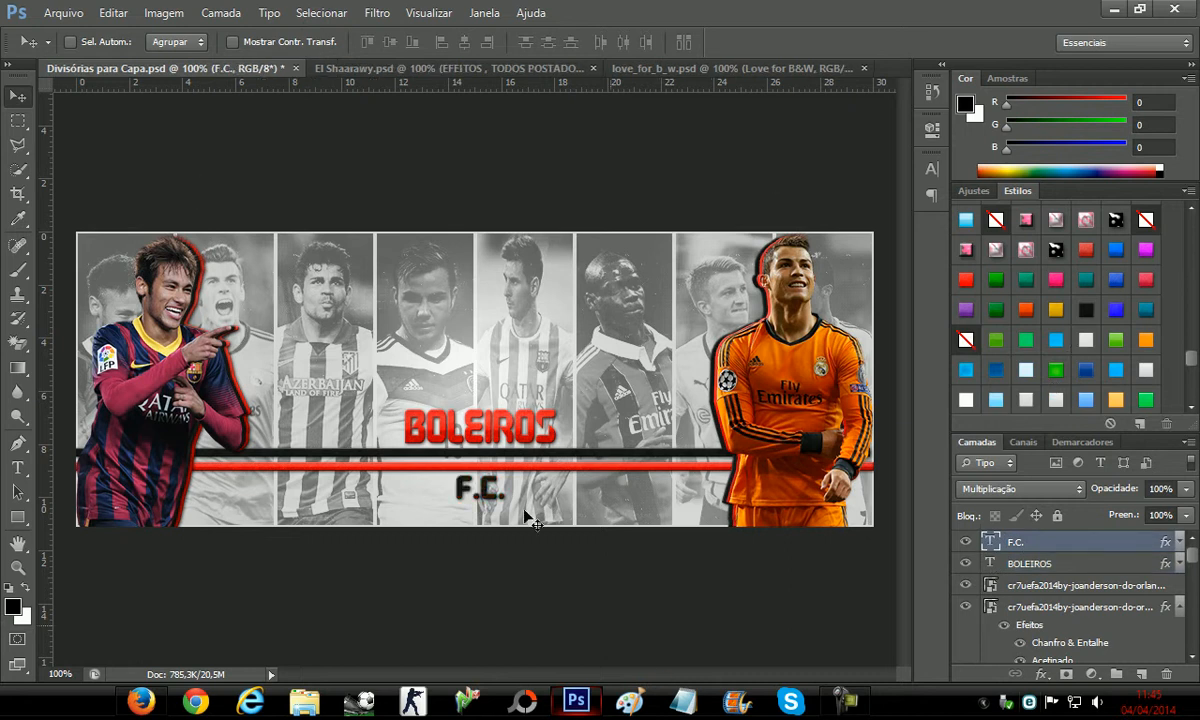
Start inserting an image file and browse to the Flares folder inside ICaro on the C: drive
{"action": "left_click", "coordinate": [62, 13]}
{"action": "left_click", "coordinate": [365, 632]}
{"action": "left_click", "coordinate": [62, 13]}
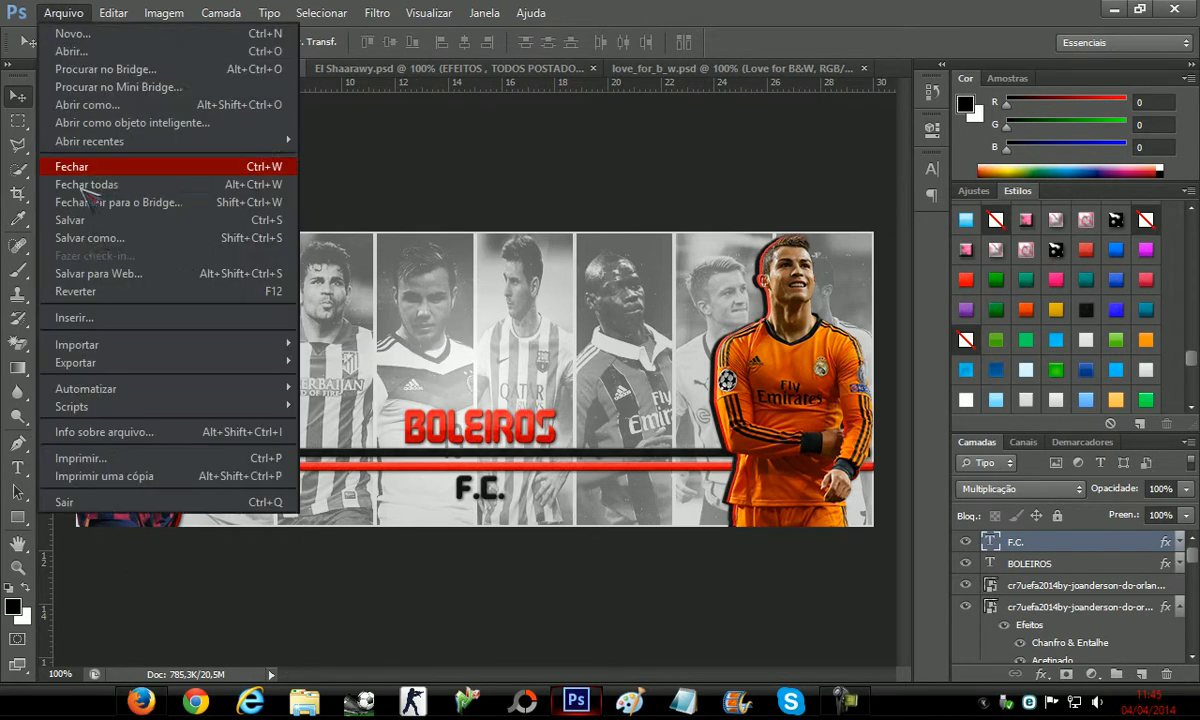
{"action": "left_click", "coordinate": [88, 318]}
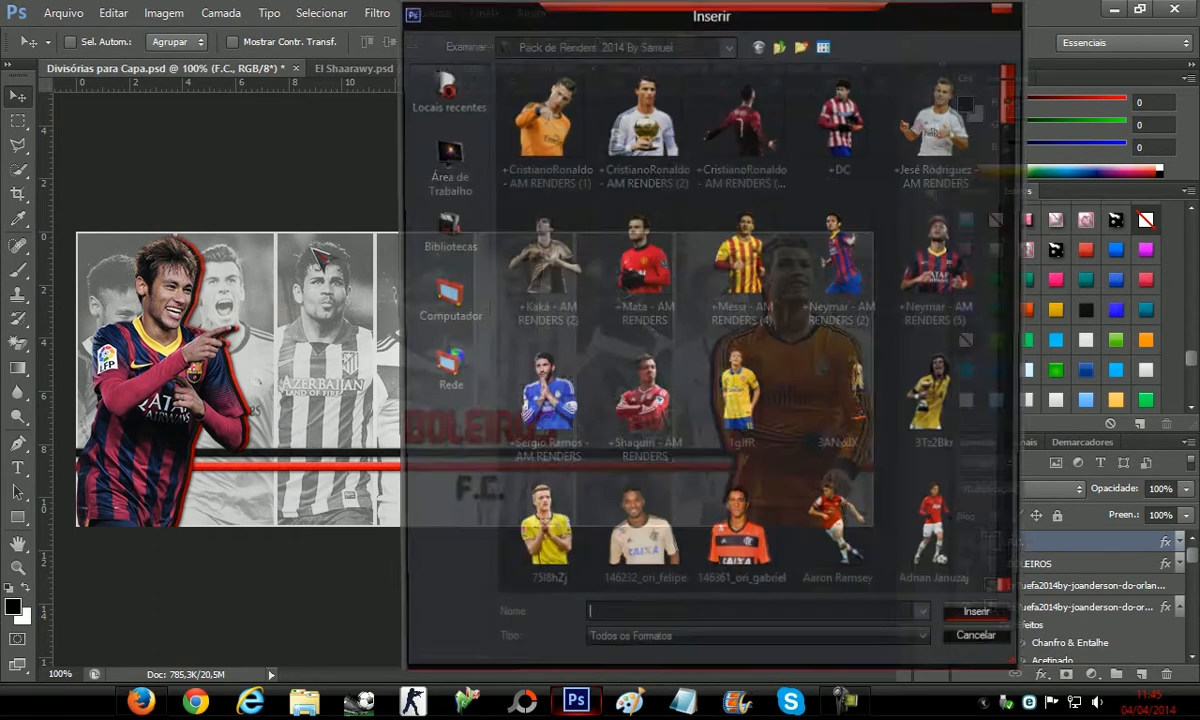
{"action": "left_click", "coordinate": [447, 313]}
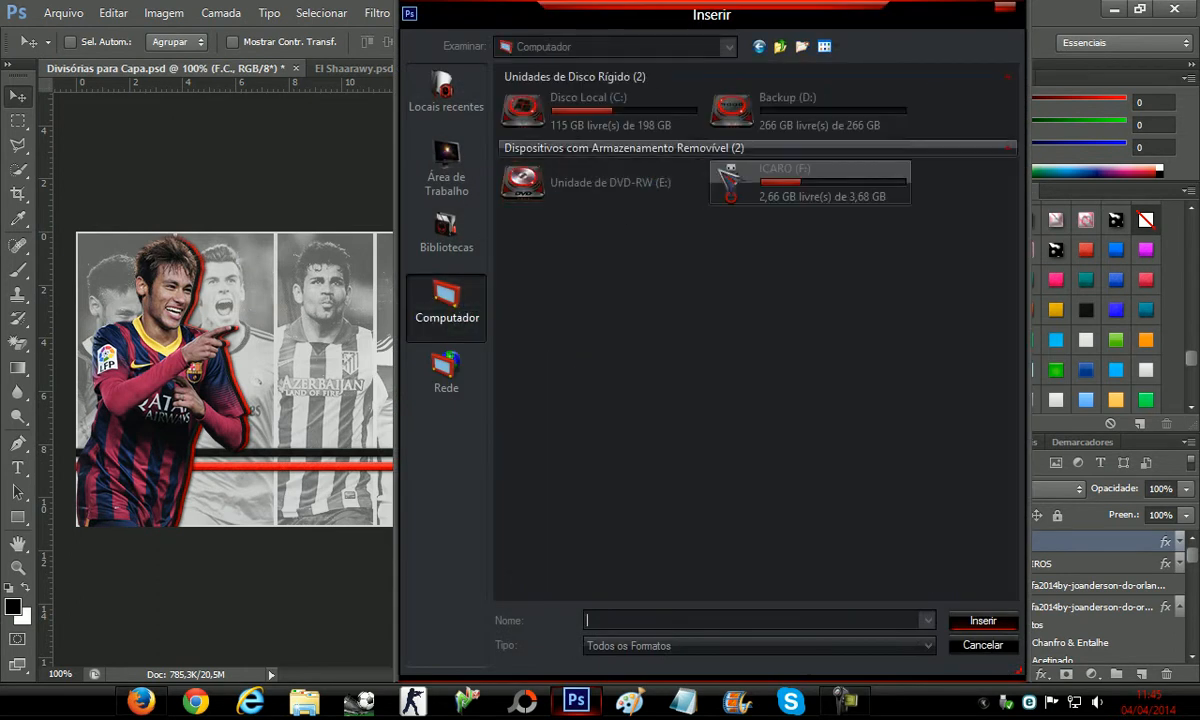
{"action": "double_click", "coordinate": [592, 117]}
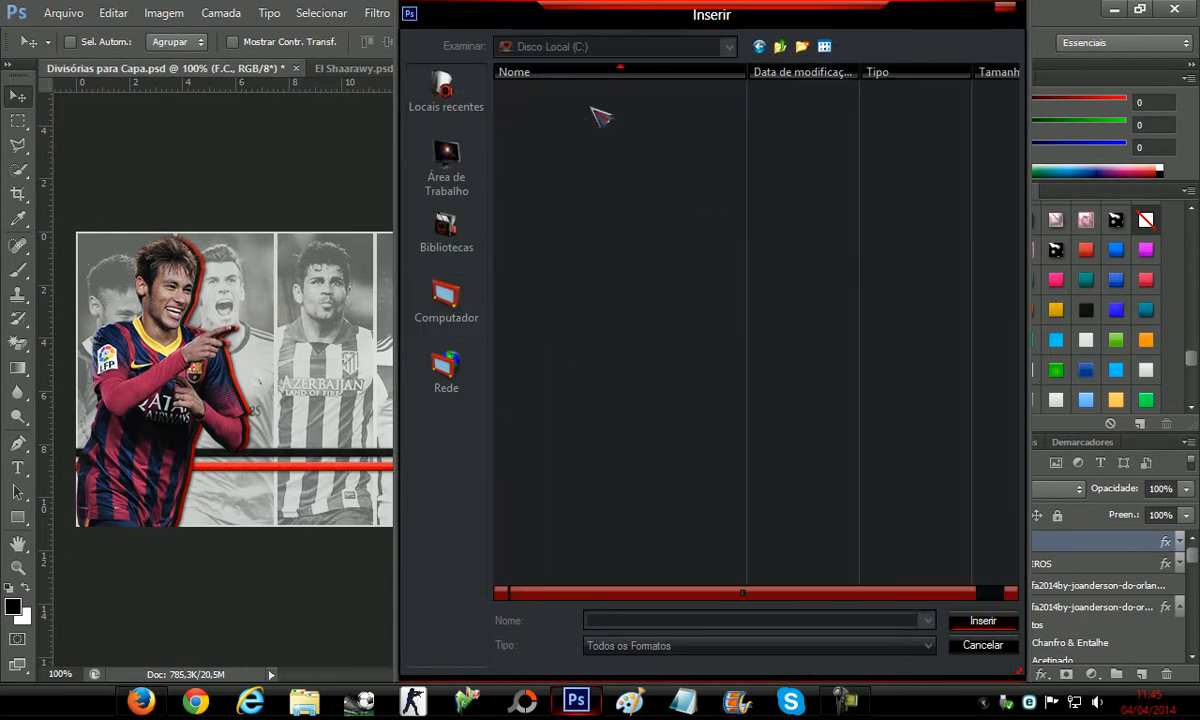
{"action": "double_click", "coordinate": [532, 178]}
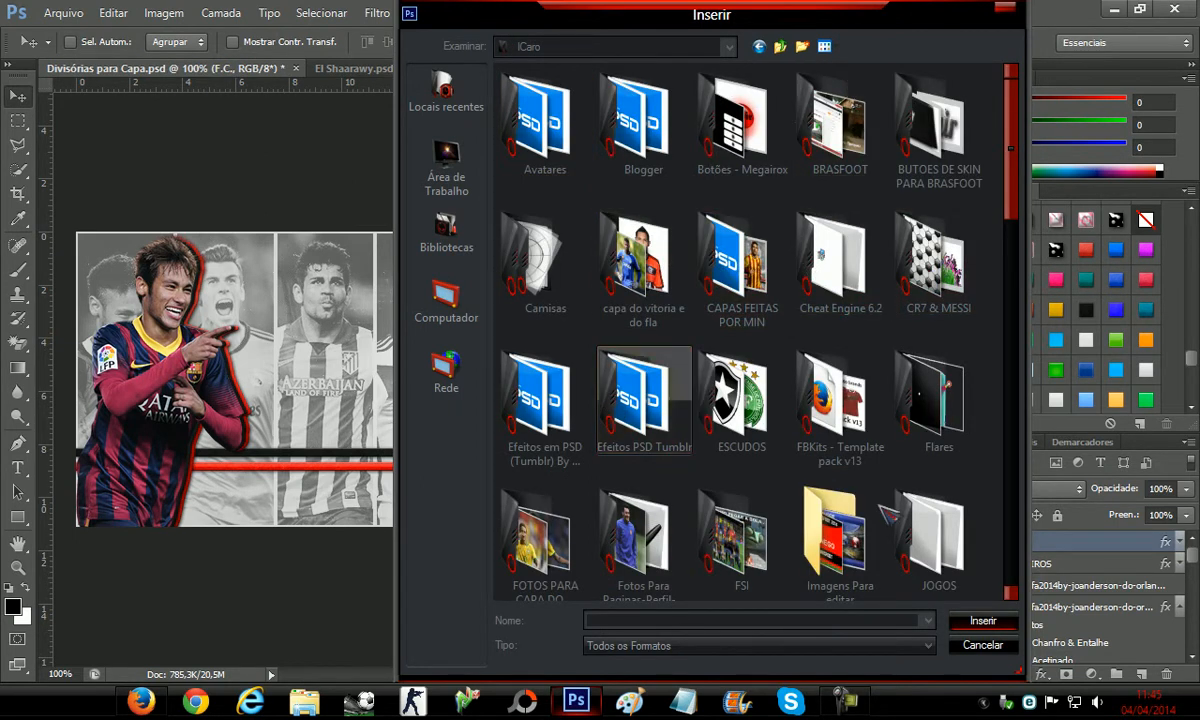
{"action": "scroll", "coordinate": [644, 400], "scroll_direction": "down", "scroll_amount": 3}
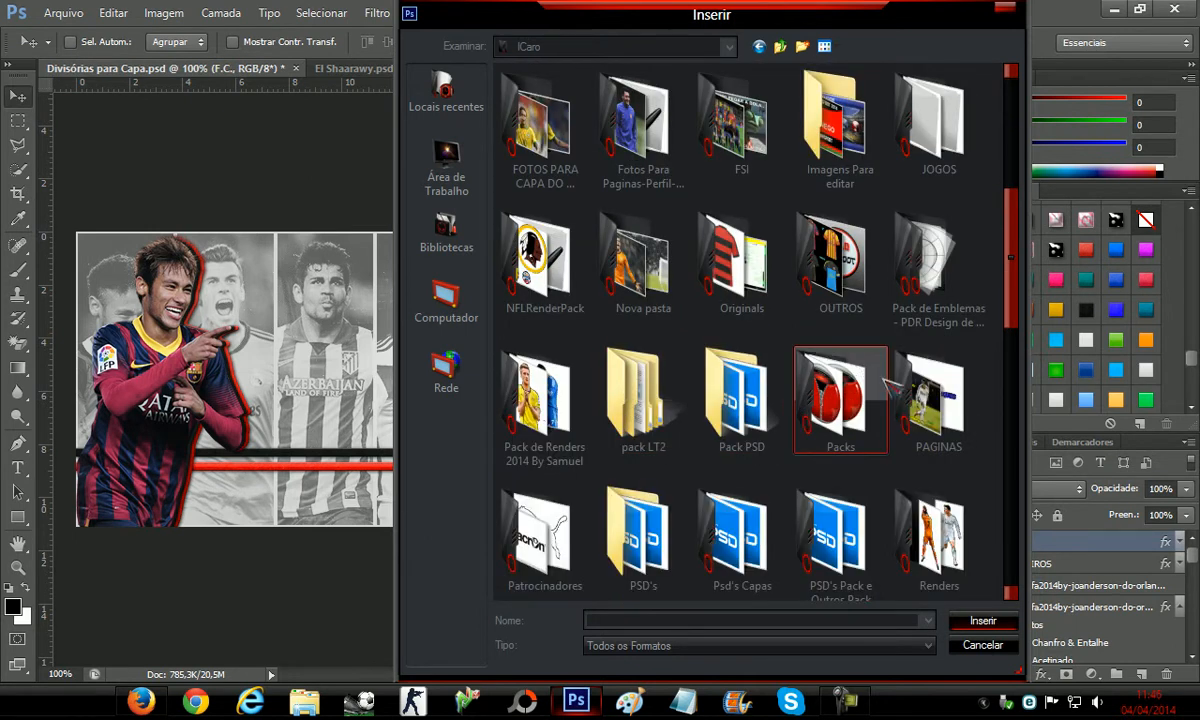
{"action": "scroll", "coordinate": [915, 415], "scroll_direction": "down", "scroll_amount": 5}
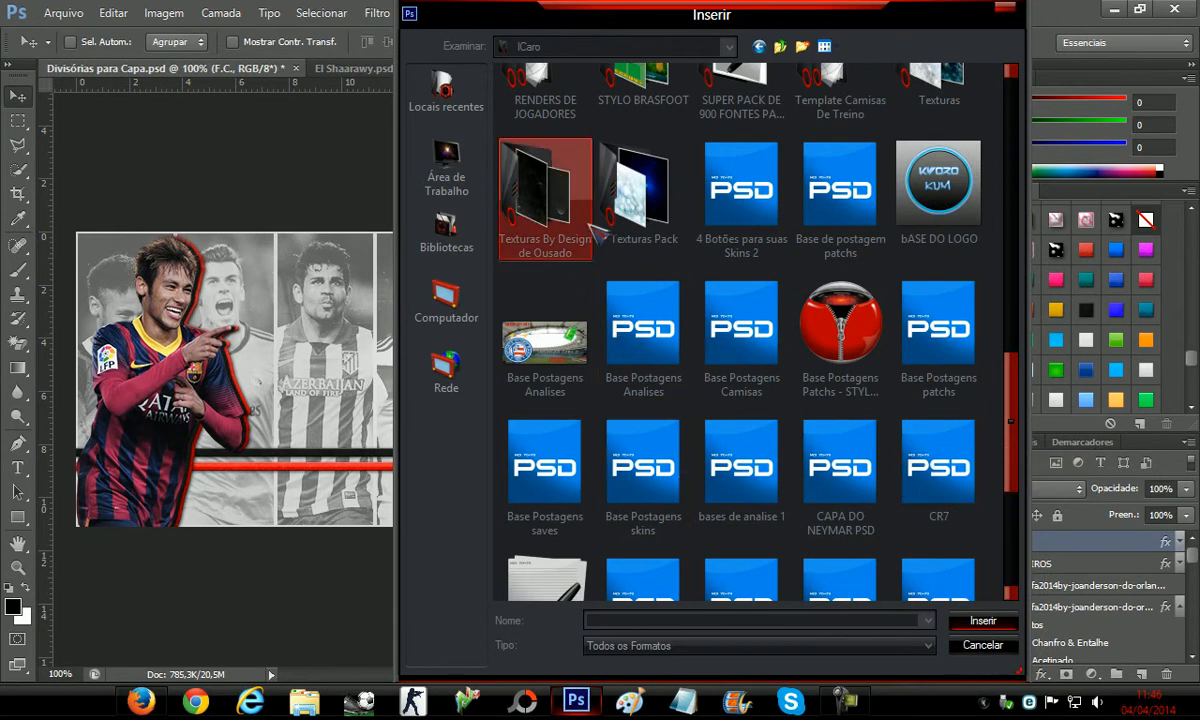
{"action": "left_click", "coordinate": [838, 700]}
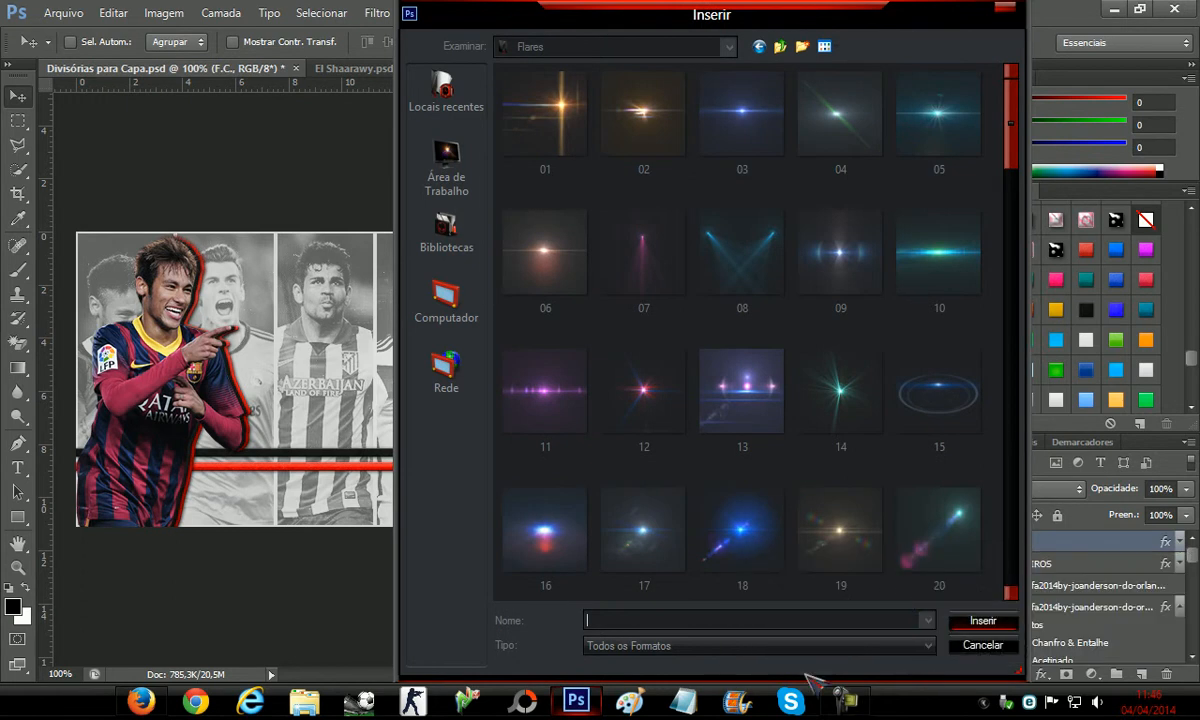
Find Lens flare (78) in the Flares folder and insert it into the cover
{"action": "left_click", "coordinate": [688, 150]}
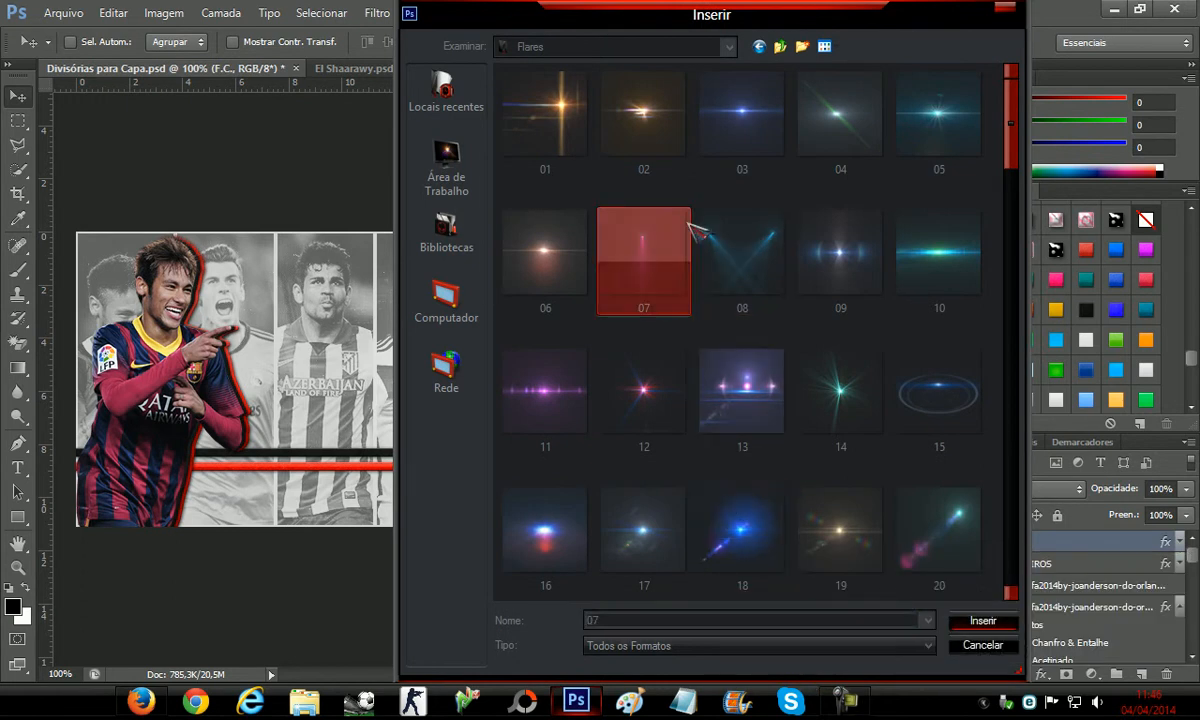
{"action": "left_click", "coordinate": [840, 118]}
{"action": "scroll", "coordinate": [740, 395], "scroll_direction": "down", "scroll_amount": 3}
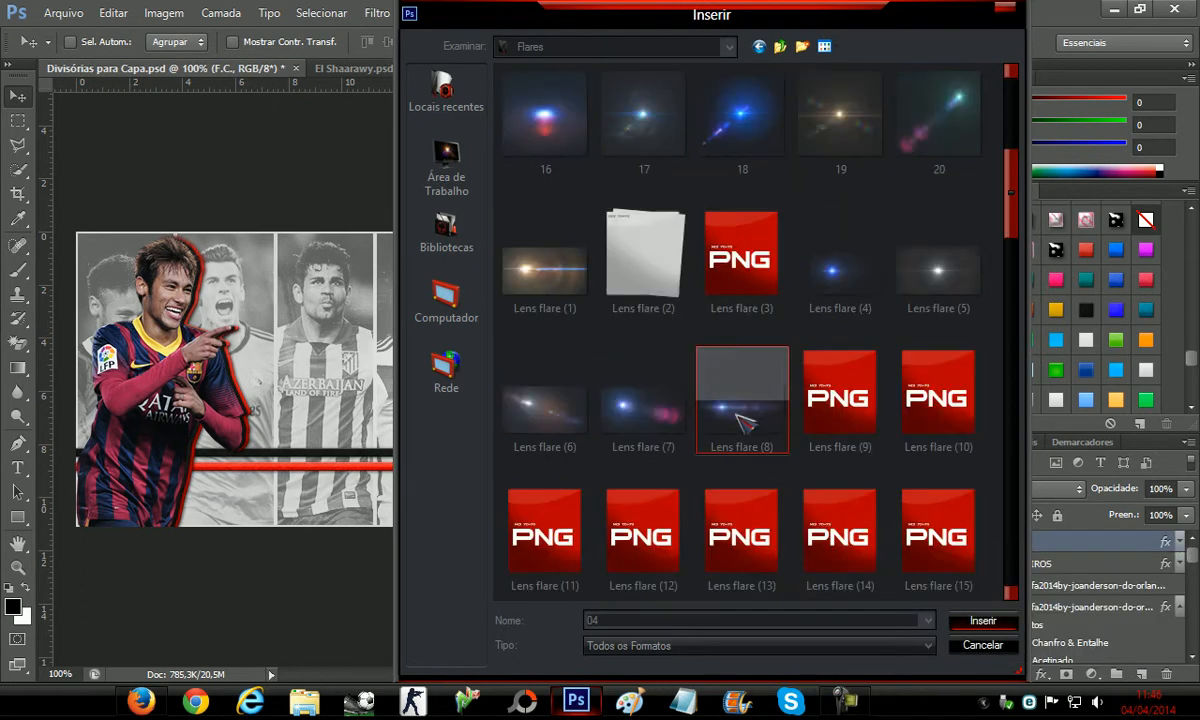
{"action": "scroll", "coordinate": [738, 426], "scroll_direction": "down", "scroll_amount": 2}
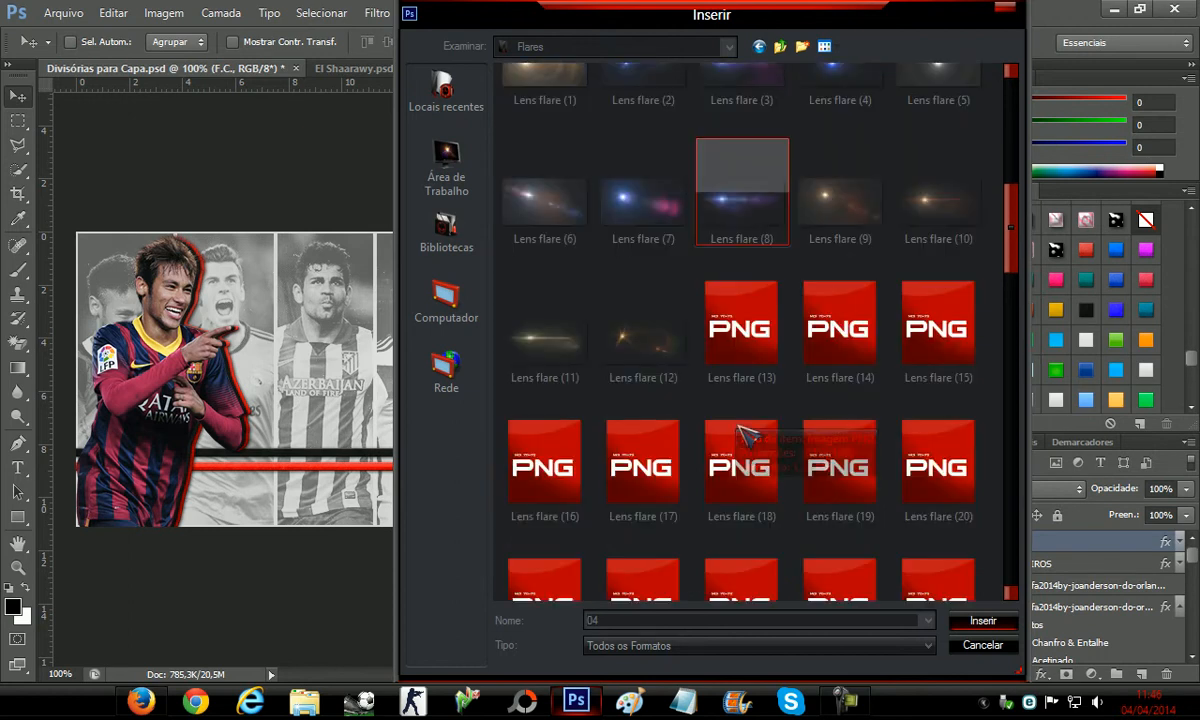
{"action": "scroll", "coordinate": [716, 455], "scroll_direction": "down", "scroll_amount": 2}
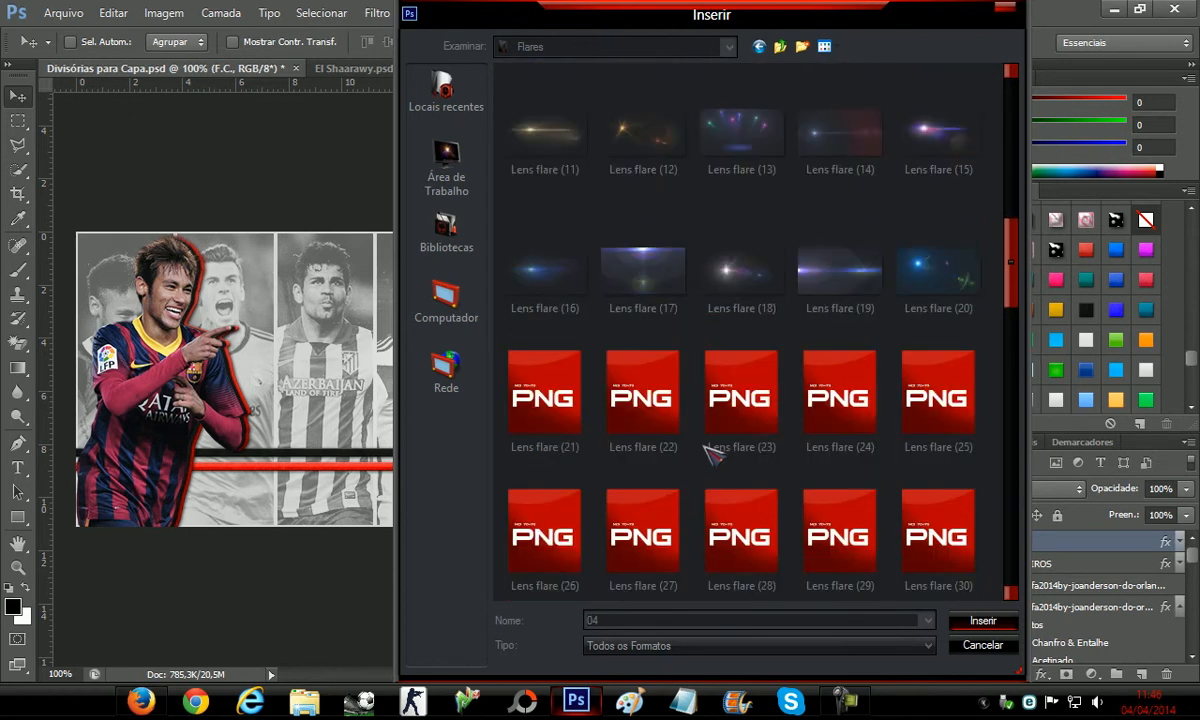
{"action": "scroll", "coordinate": [712, 452], "scroll_direction": "down", "scroll_amount": 2}
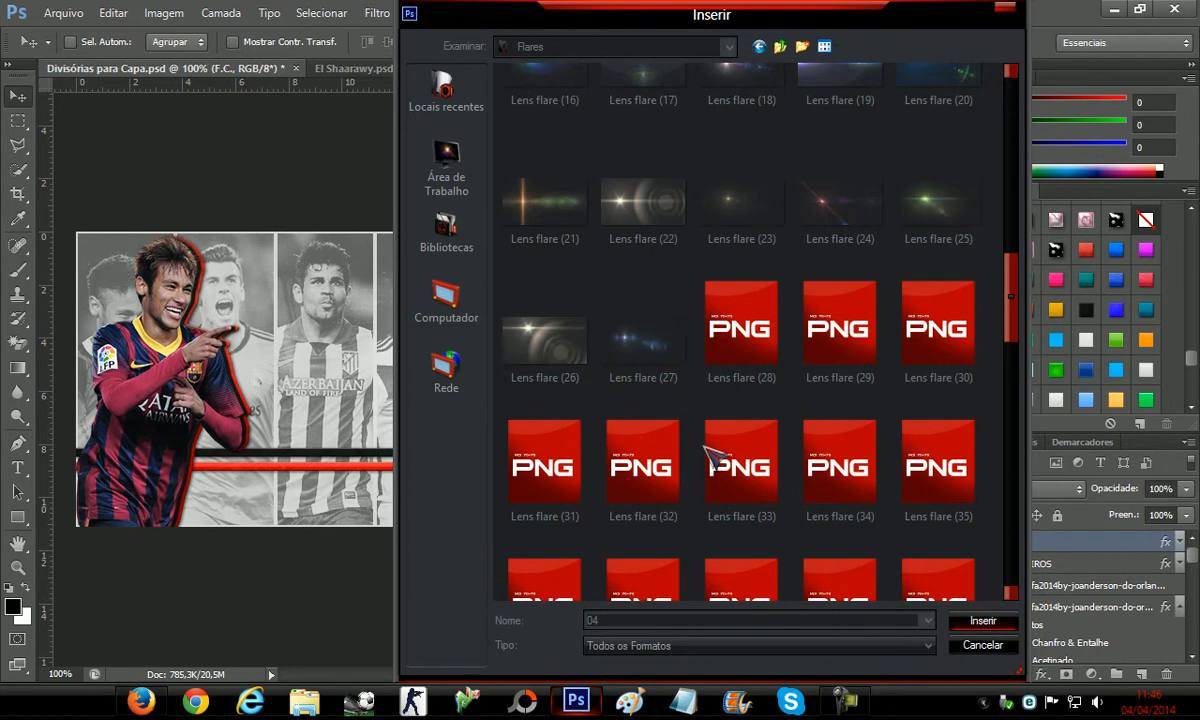
{"action": "scroll", "coordinate": [712, 452], "scroll_direction": "down", "scroll_amount": 2}
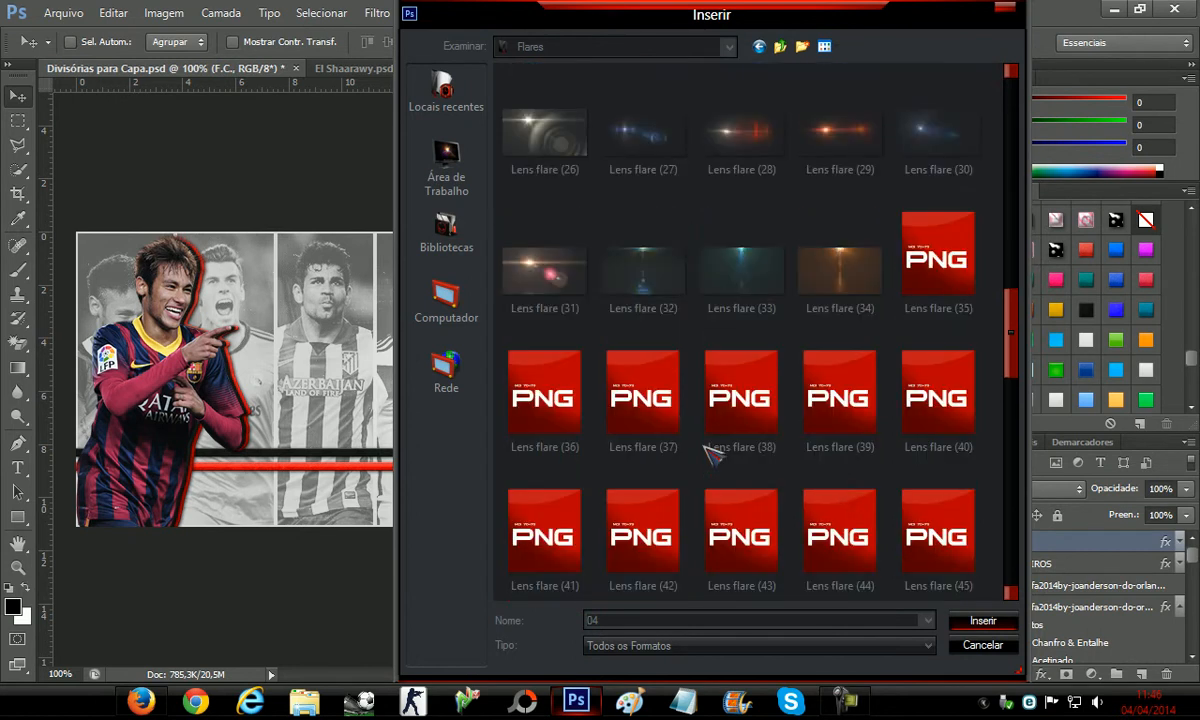
{"action": "scroll", "coordinate": [712, 453], "scroll_direction": "down", "scroll_amount": 2}
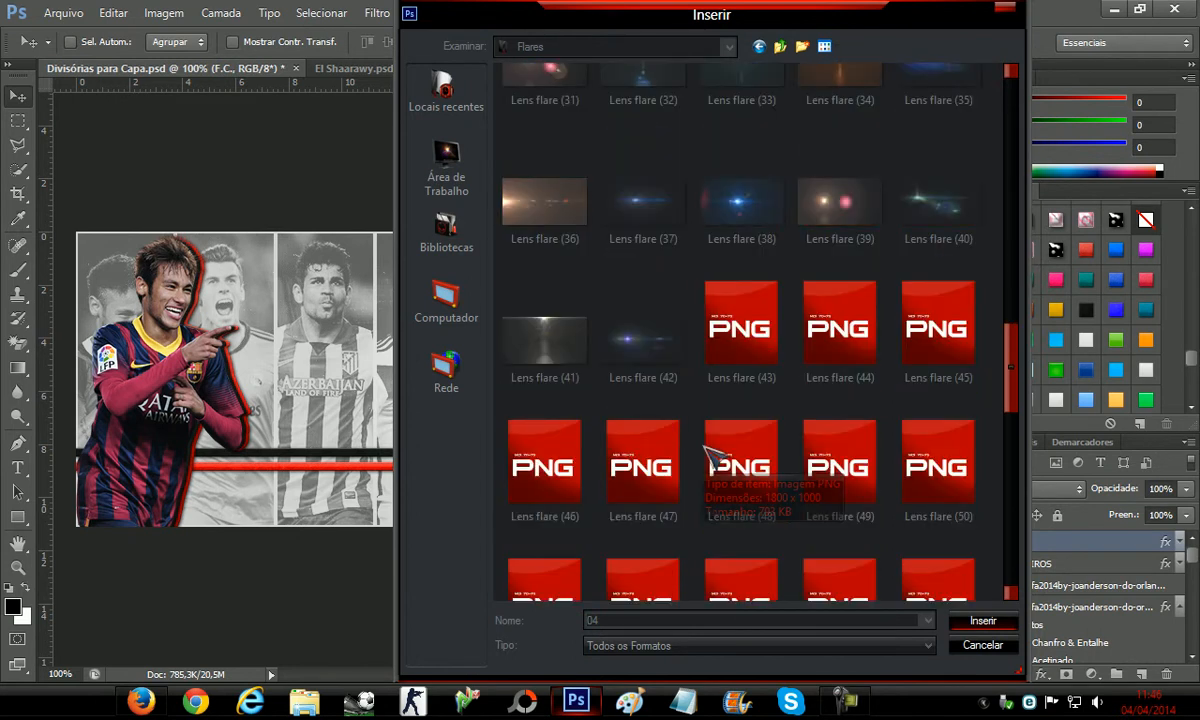
{"action": "scroll", "coordinate": [708, 450], "scroll_direction": "down", "scroll_amount": 2}
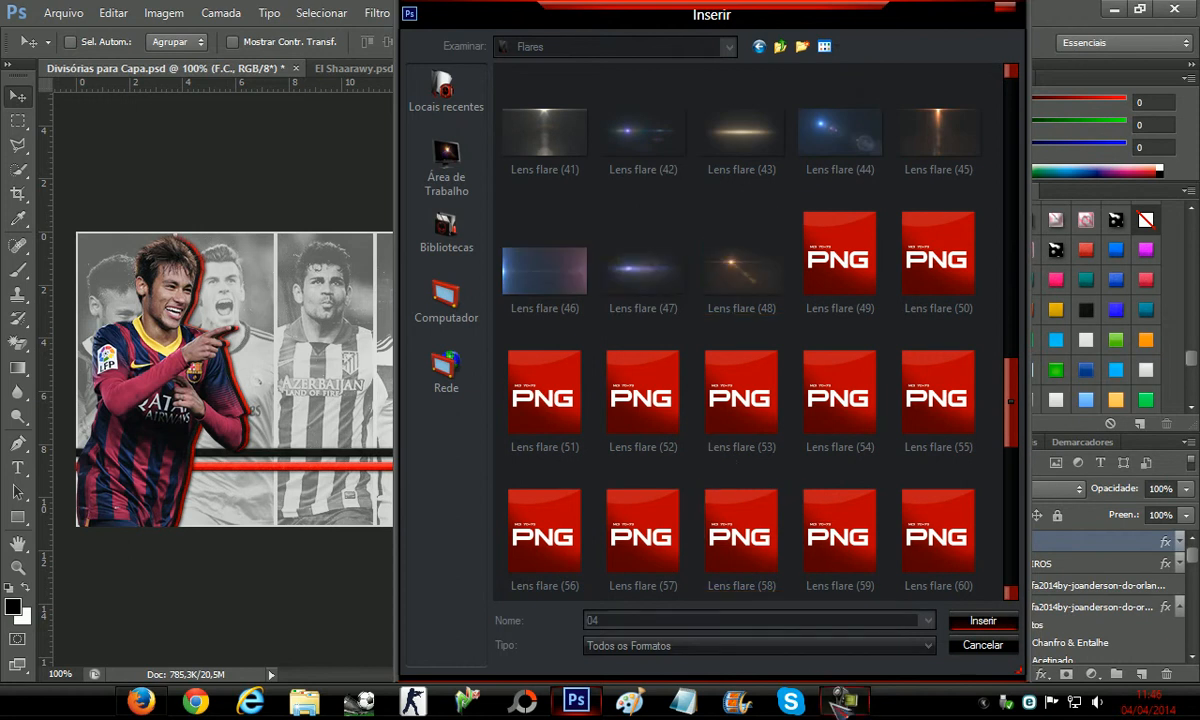
{"action": "scroll", "coordinate": [905, 565], "scroll_direction": "down", "scroll_amount": 3}
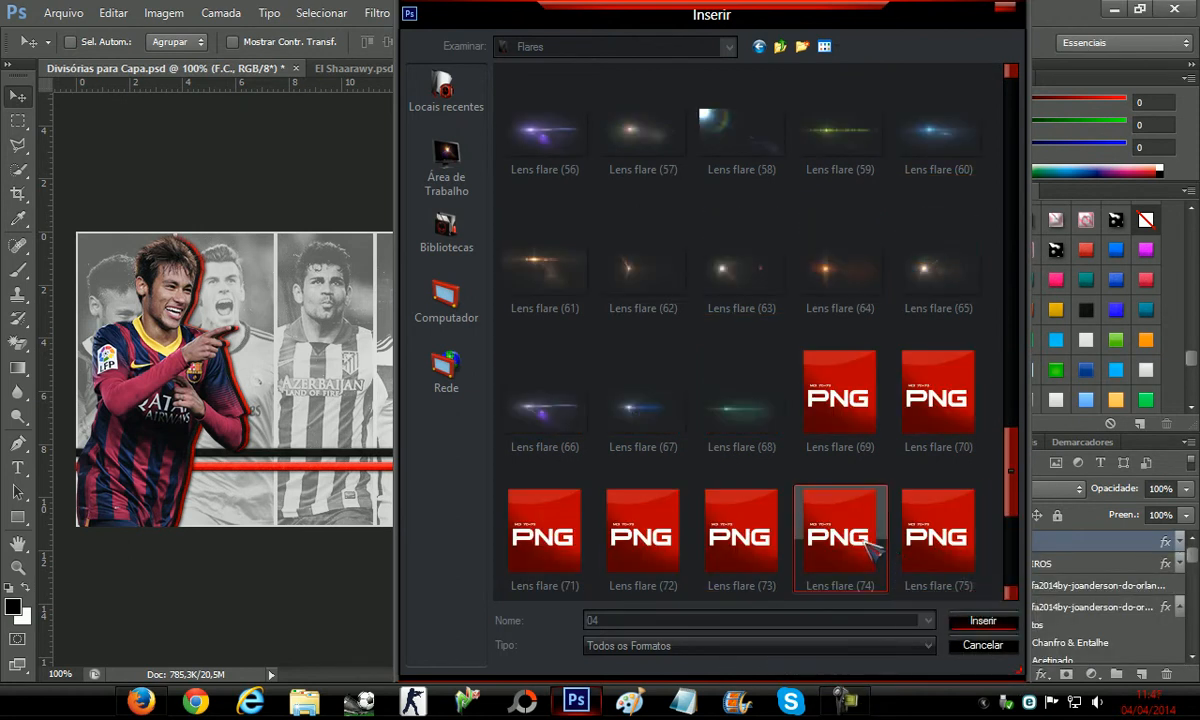
{"action": "scroll", "coordinate": [858, 540], "scroll_direction": "down", "scroll_amount": 3}
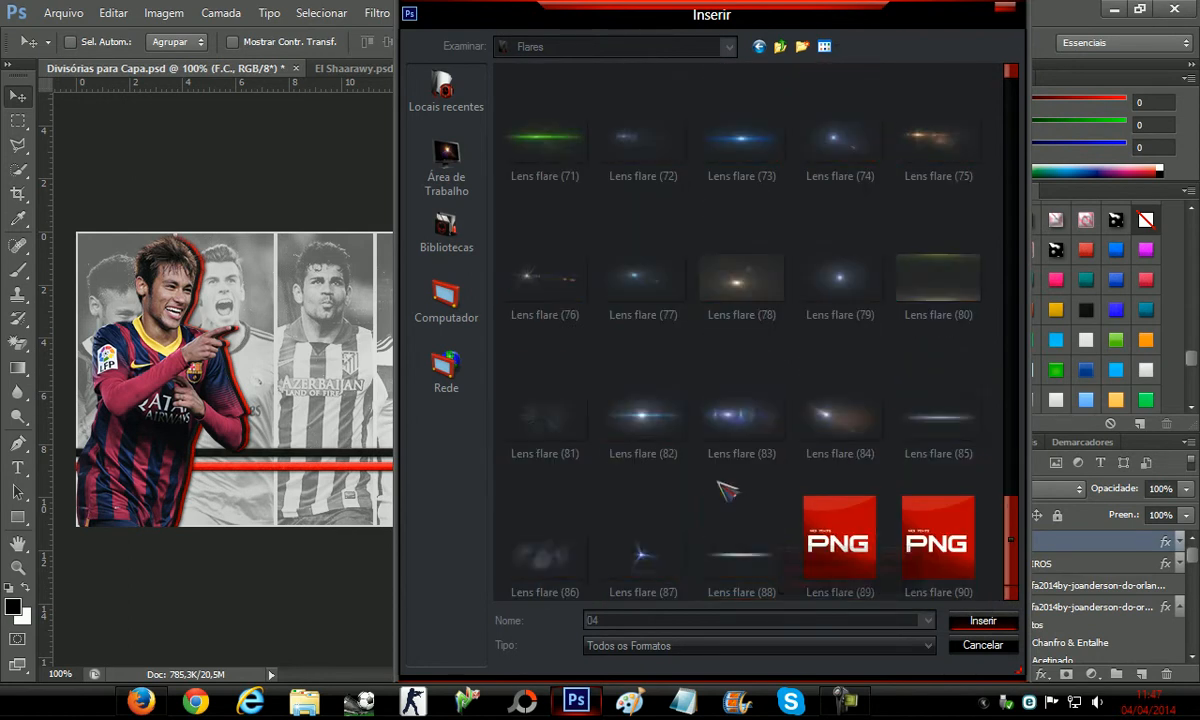
{"action": "left_click", "coordinate": [723, 290]}
{"action": "double_click", "coordinate": [723, 290]}
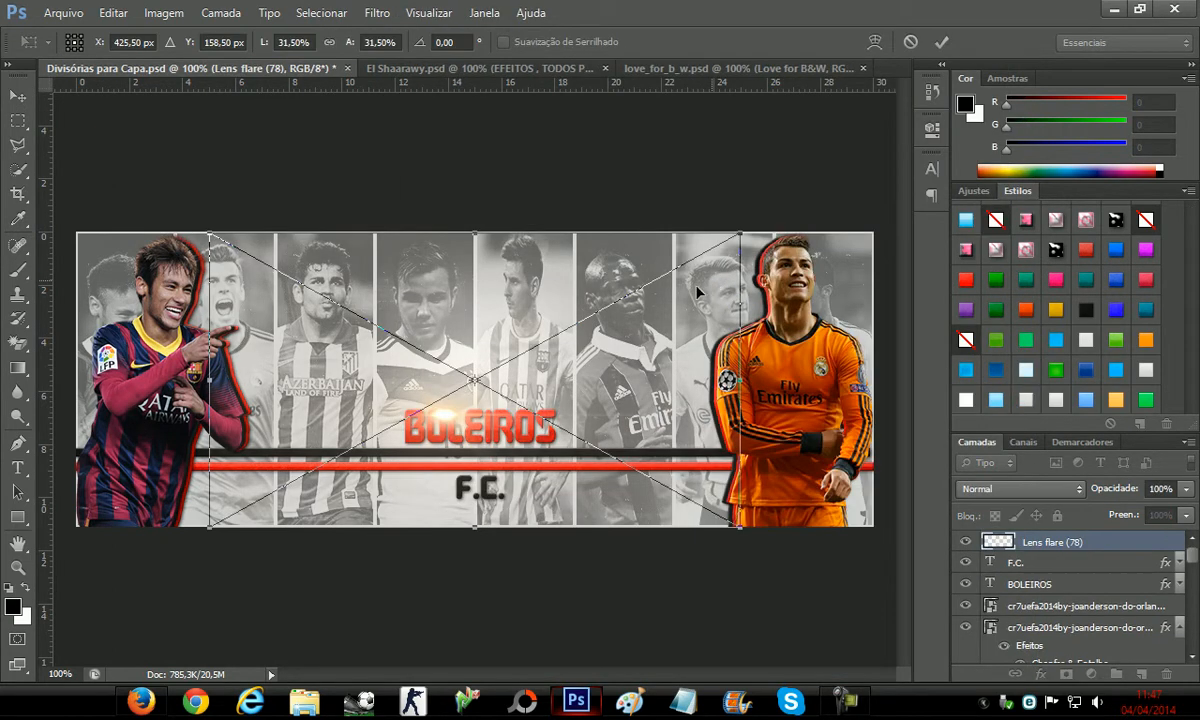
Move the lens flare onto the black and red bars between BOLEIROS and F.C. and commit the placement
{"action": "left_click_drag", "start_coordinate": [443, 443], "coordinate": [500, 497]}
{"action": "left_click", "coordinate": [18, 95]}
{"action": "left_click", "coordinate": [496, 278]}
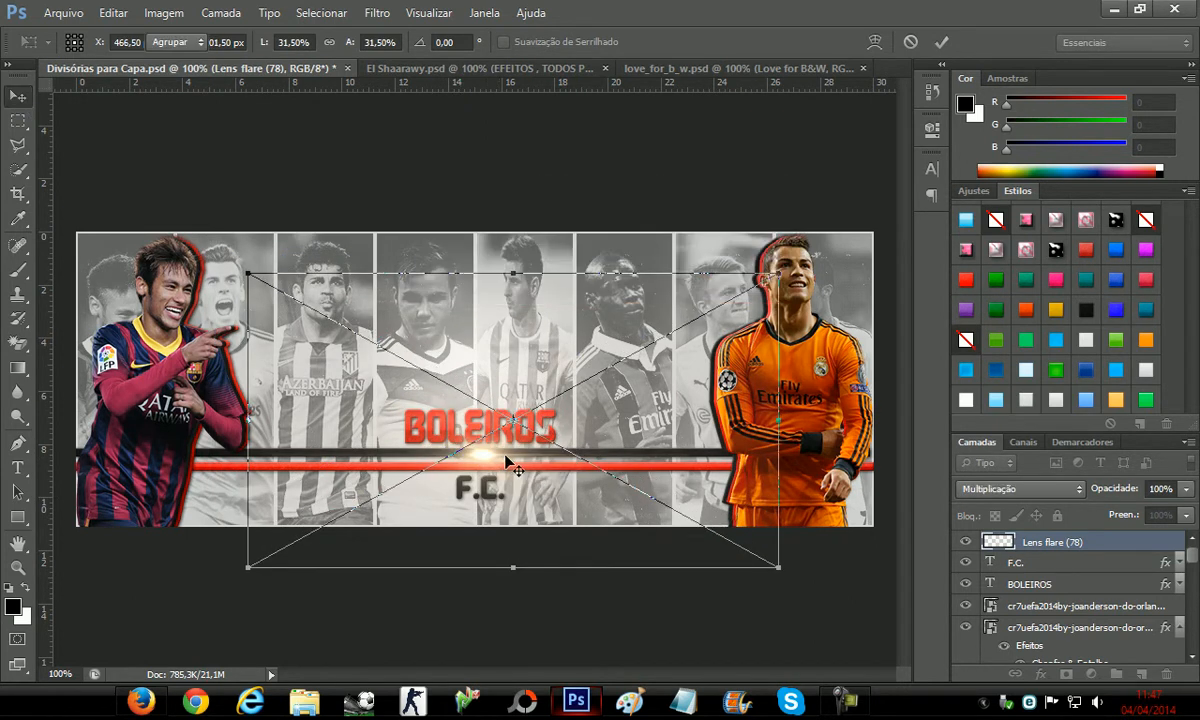
{"action": "left_click", "coordinate": [1008, 490]}
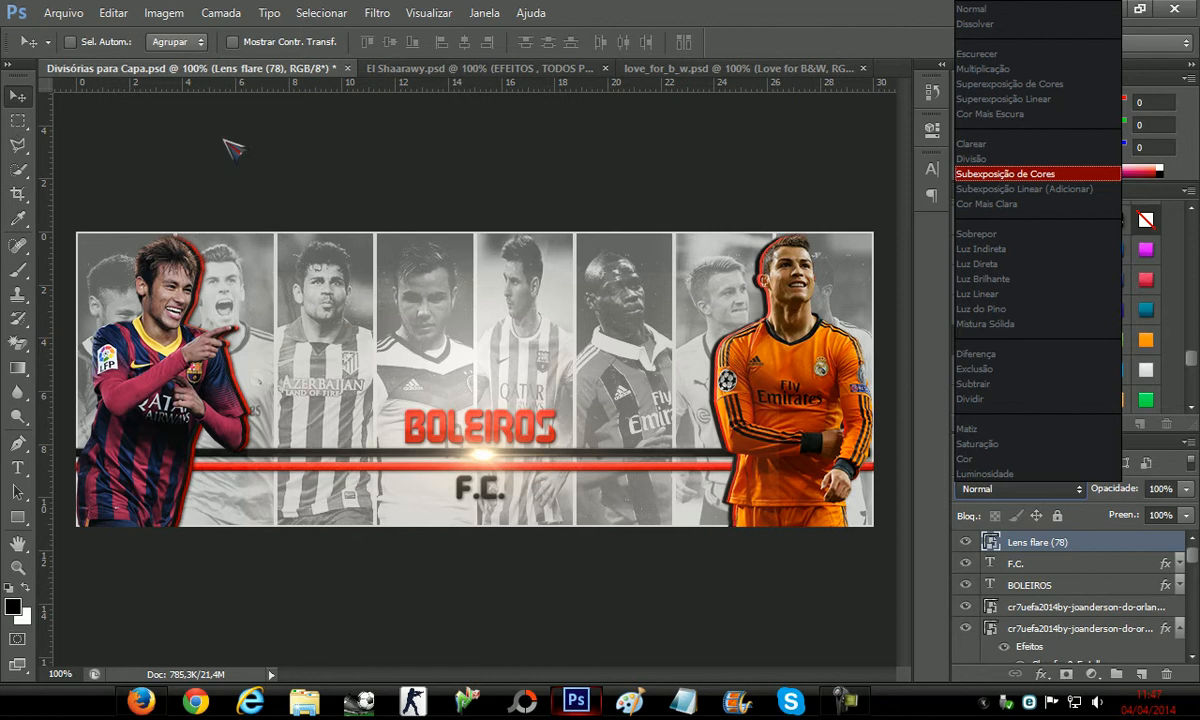
{"action": "key", "text": "Escape"}
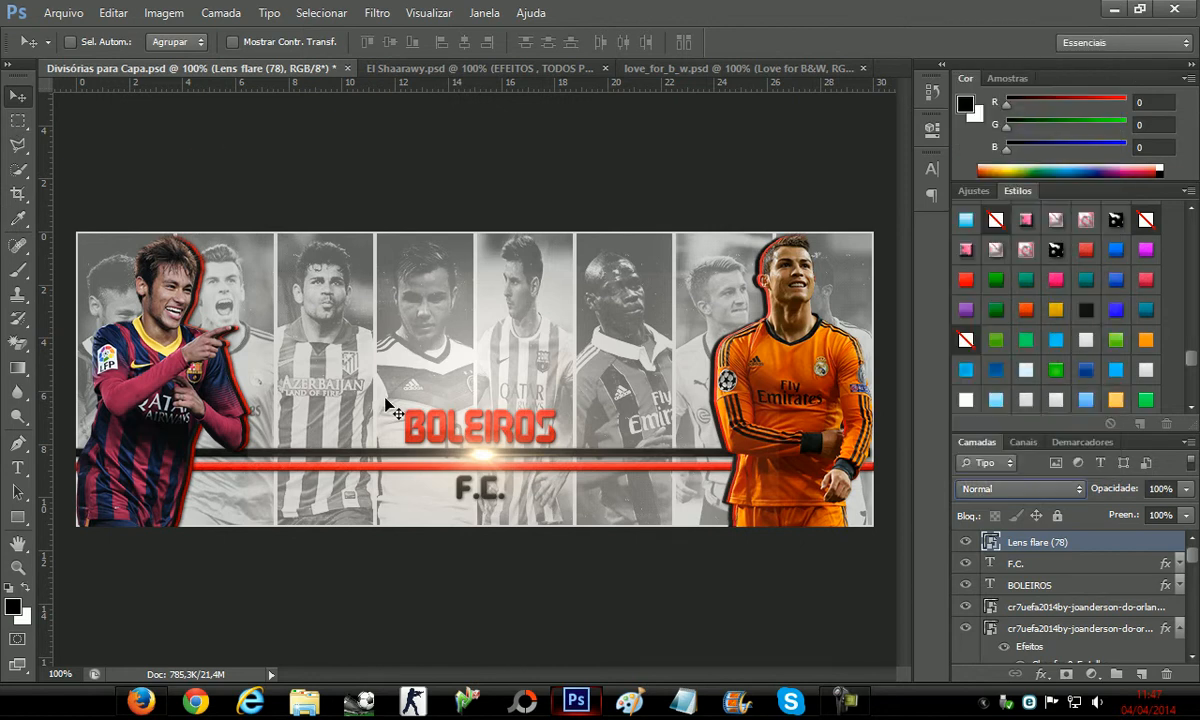
Enlarge the lens flare to 35.89% width and 39.30% height and move it back onto the bars between BOLEIROS and F.C
{"action": "key", "text": "ctrl+t"}
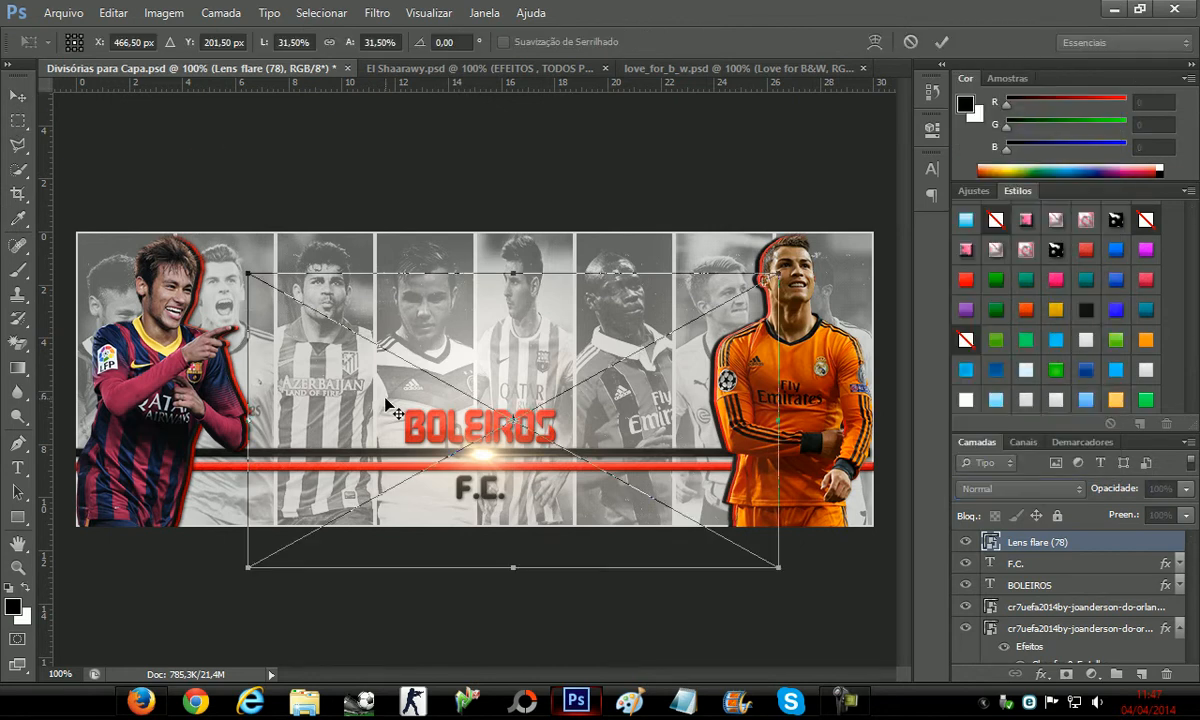
{"action": "left_click_drag", "start_coordinate": [249, 278], "coordinate": [190, 206]}
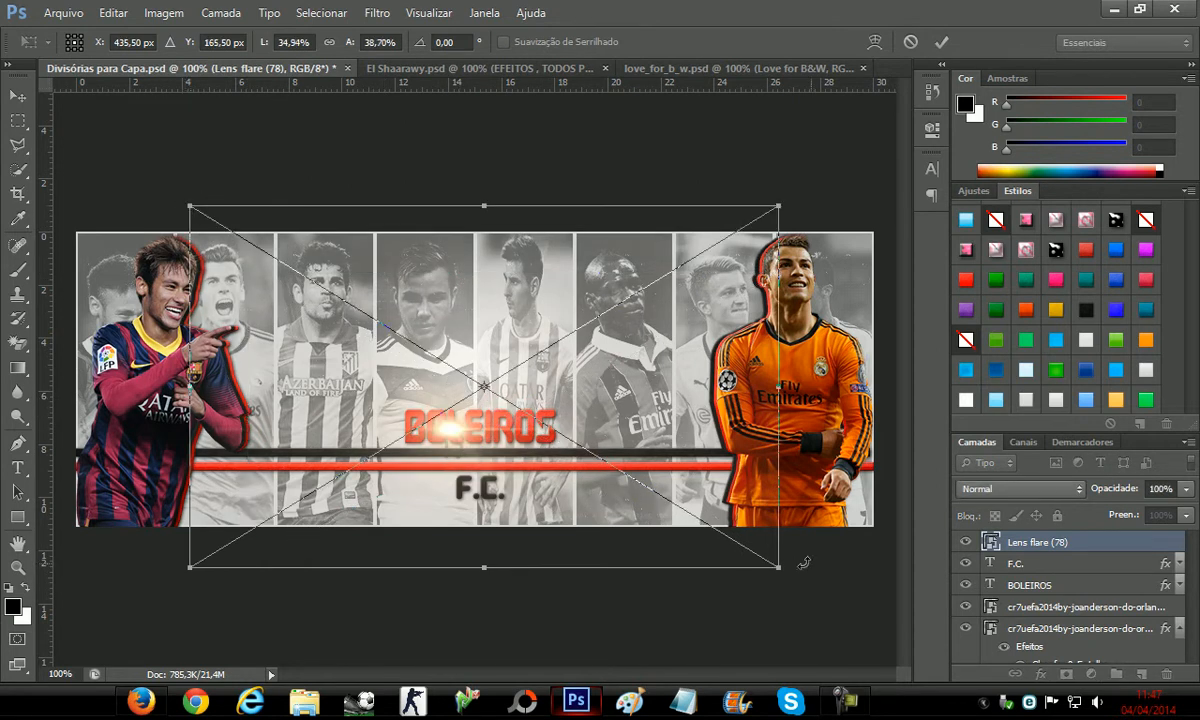
{"action": "left_click_drag", "start_coordinate": [781, 568], "coordinate": [797, 574]}
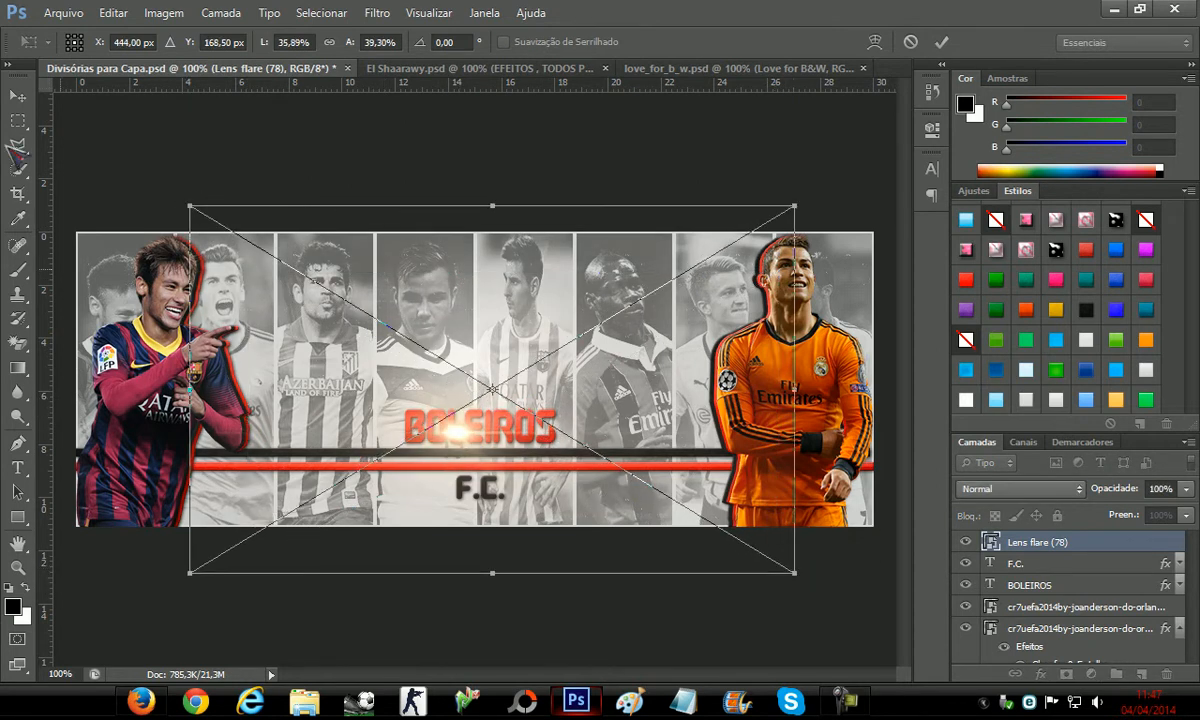
{"action": "left_click", "coordinate": [18, 95]}
{"action": "left_click", "coordinate": [512, 275]}
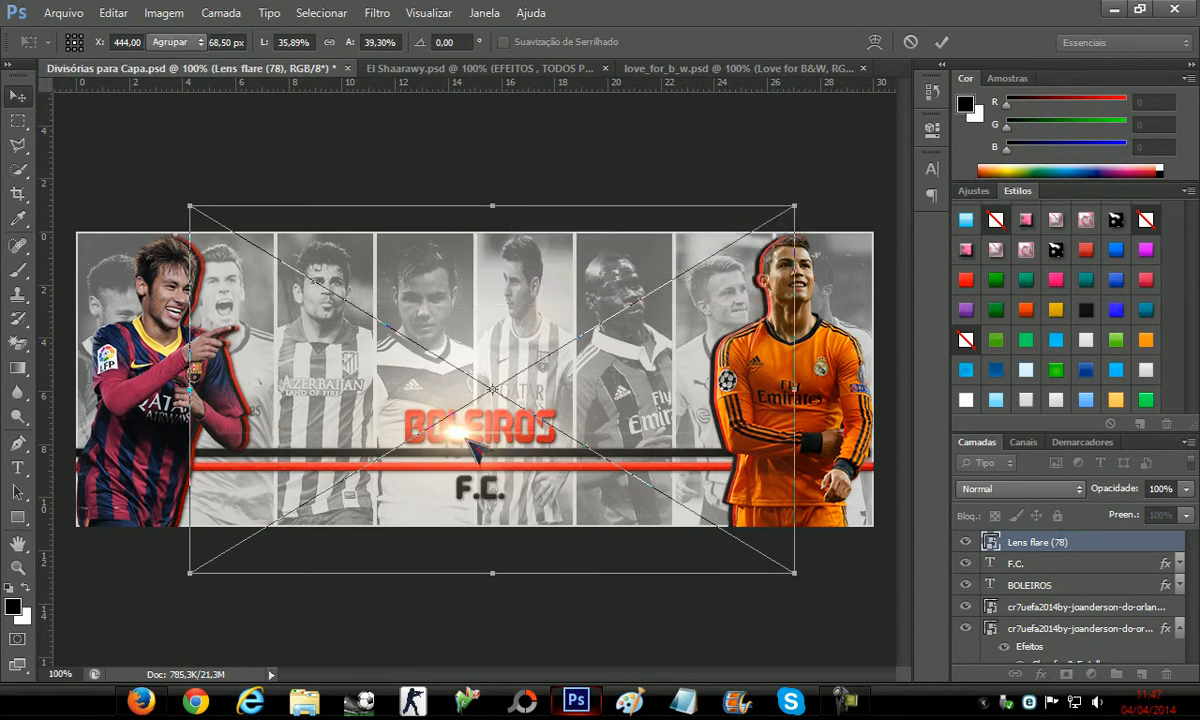
{"action": "left_click_drag", "start_coordinate": [497, 467], "coordinate": [524, 492]}
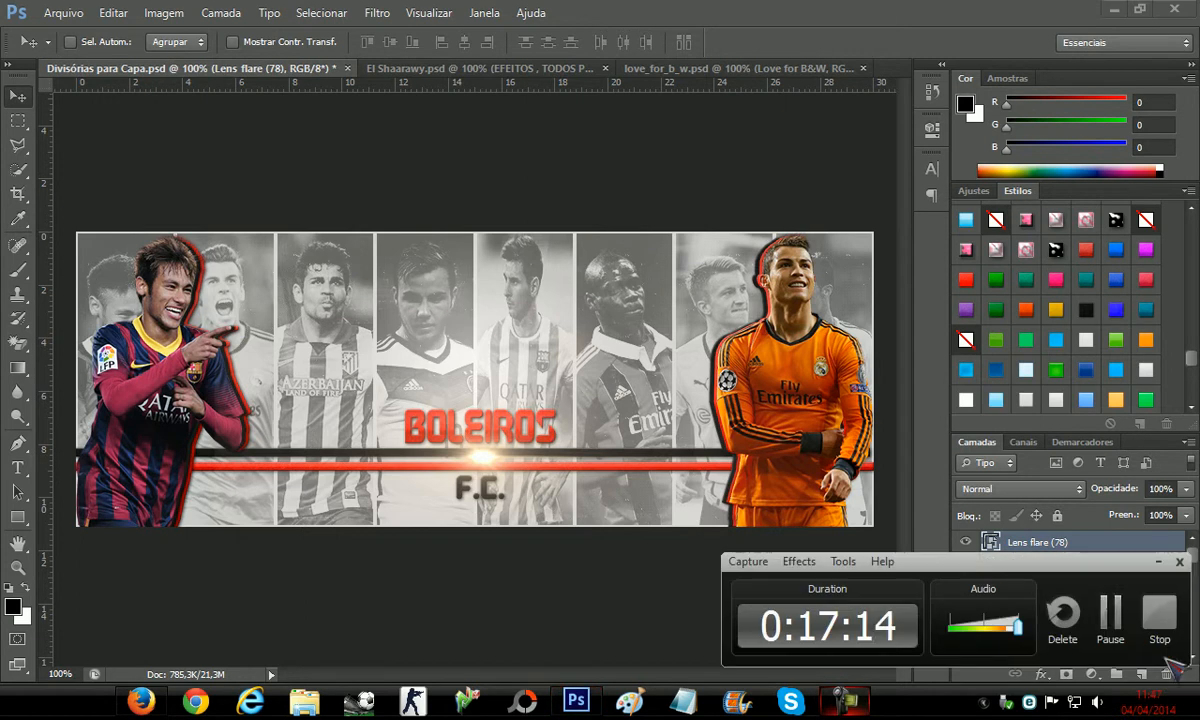
{"action": "left_click", "coordinate": [1097, 622]}
{"action": "left_click", "coordinate": [1100, 625]}
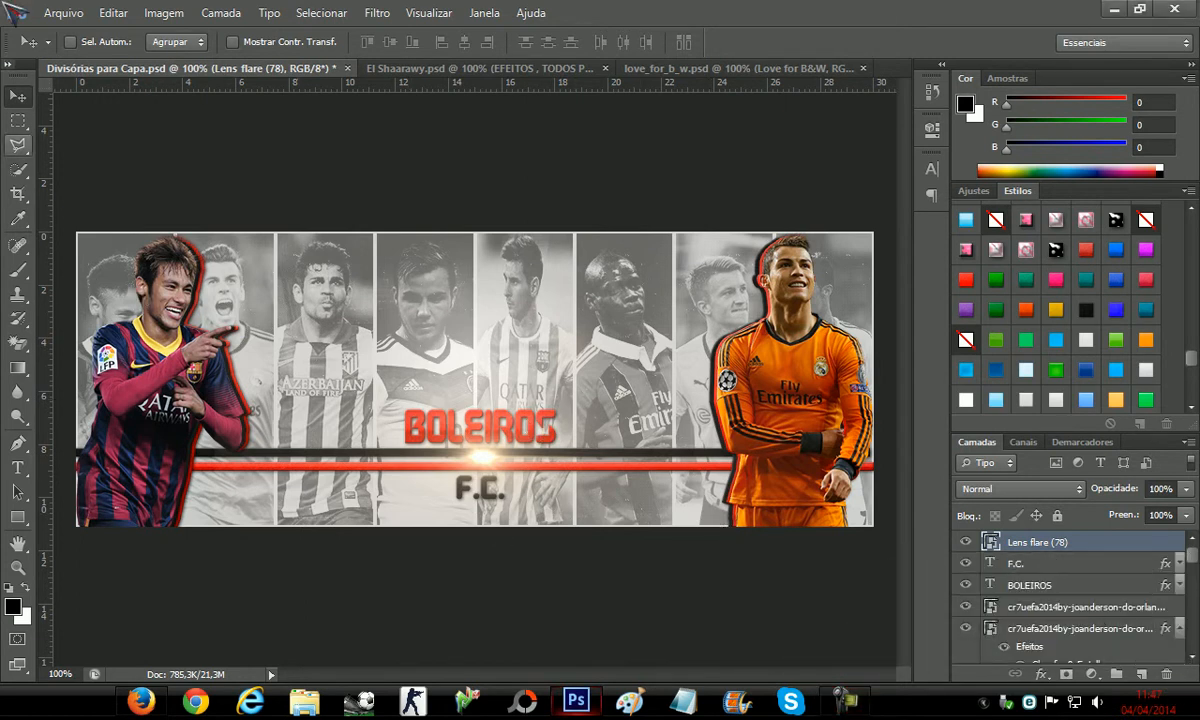
Start saving the cover as a new file and browse to the Imagens library
{"action": "left_click", "coordinate": [60, 13]}
{"action": "left_click", "coordinate": [80, 238]}
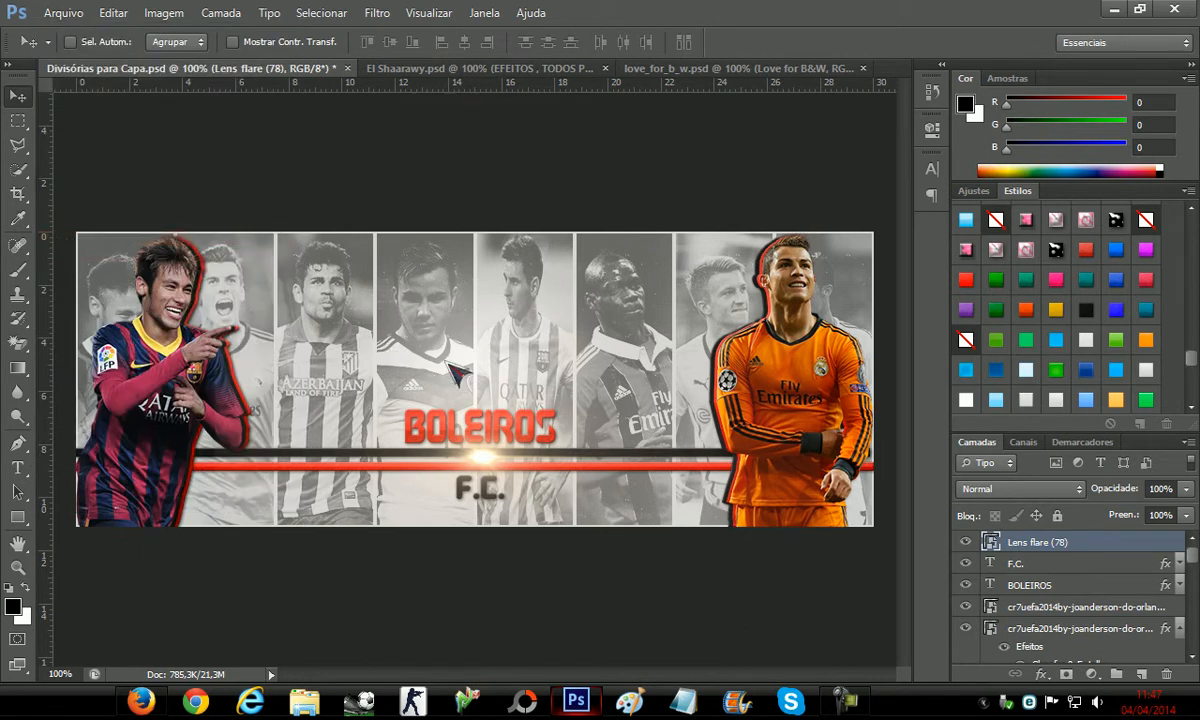
{"action": "left_click", "coordinate": [466, 252]}
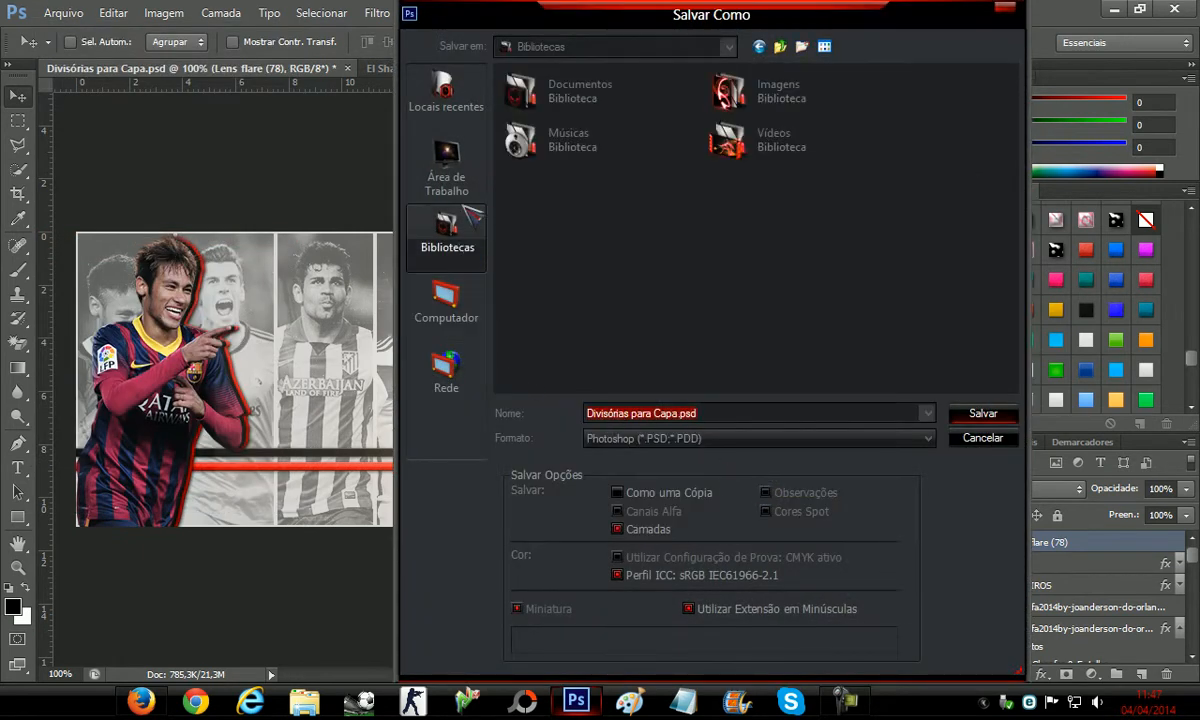
{"action": "left_click", "coordinate": [833, 110]}
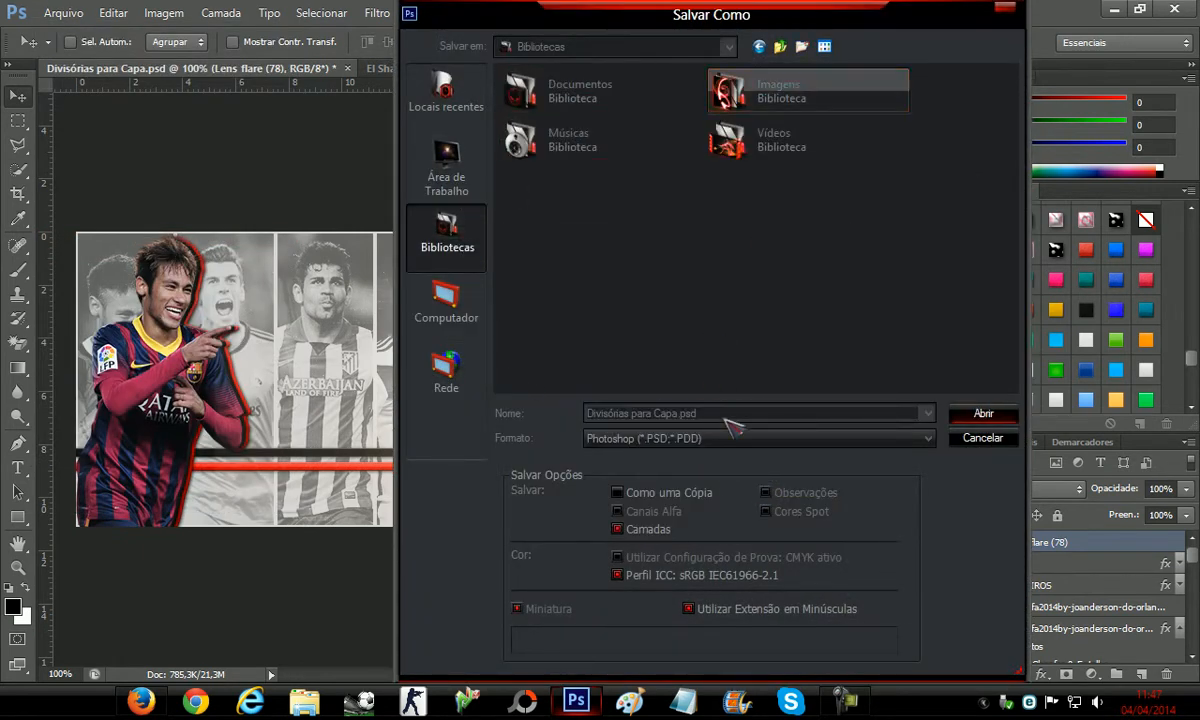
{"action": "key", "text": "Return"}
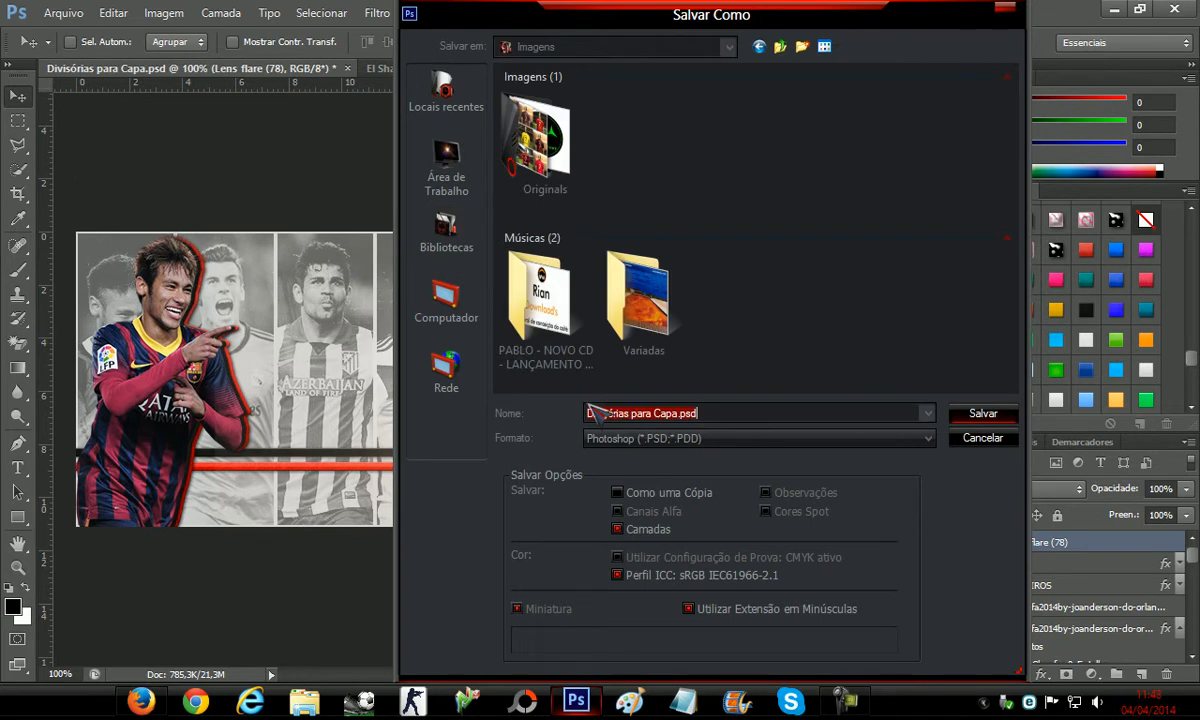
Name the file BOLEIROS FC, choose the PNG format and save it with the offered PNG options
{"action": "type", "text": "BOLEIROS FC"}
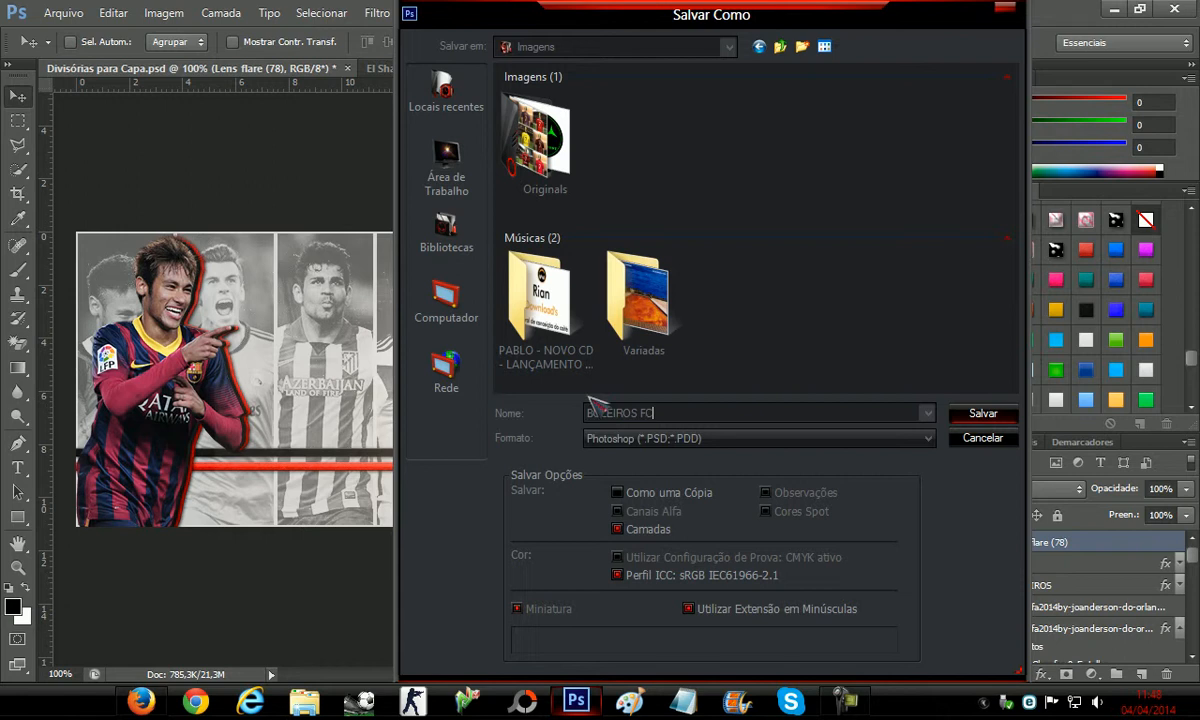
{"action": "left_click", "coordinate": [622, 440]}
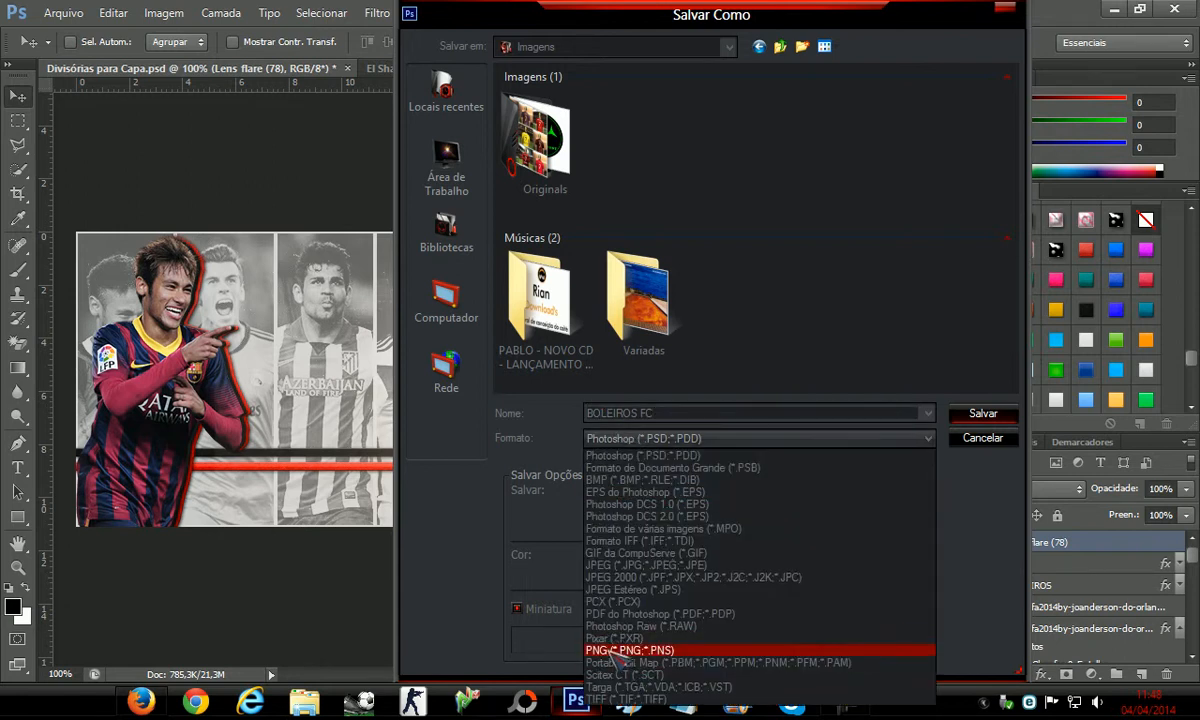
{"action": "left_click", "coordinate": [590, 643]}
{"action": "left_click", "coordinate": [1000, 417]}
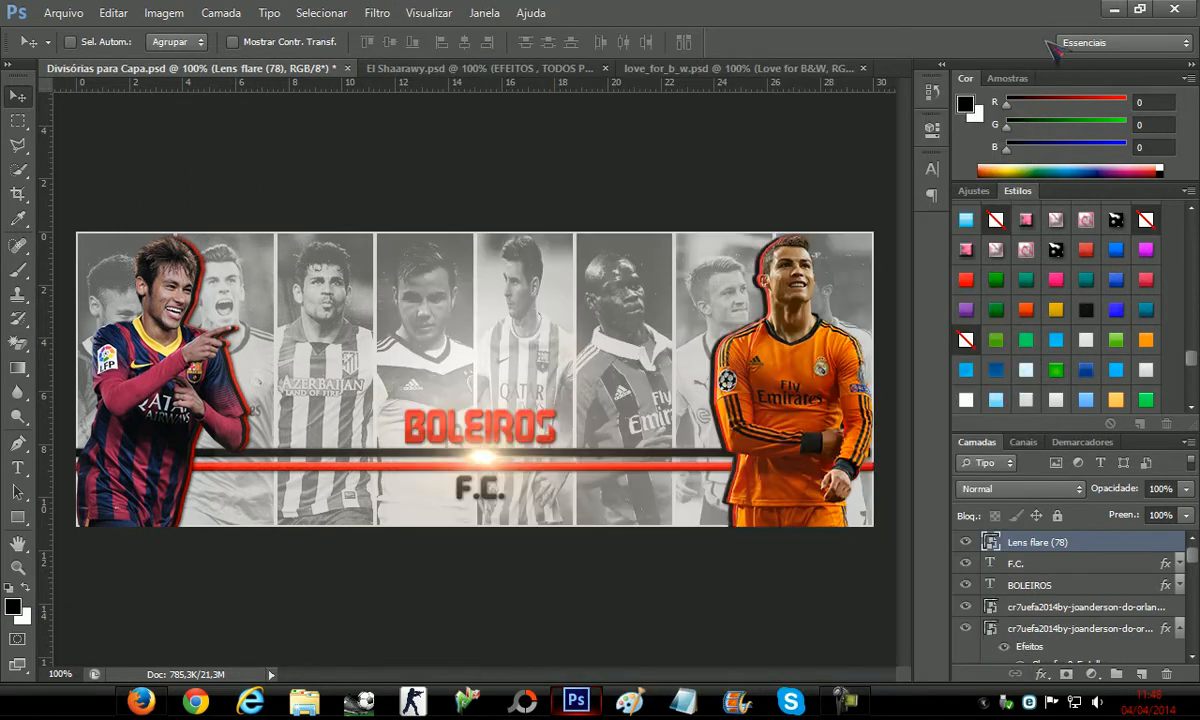
{"action": "left_click", "coordinate": [655, 218]}
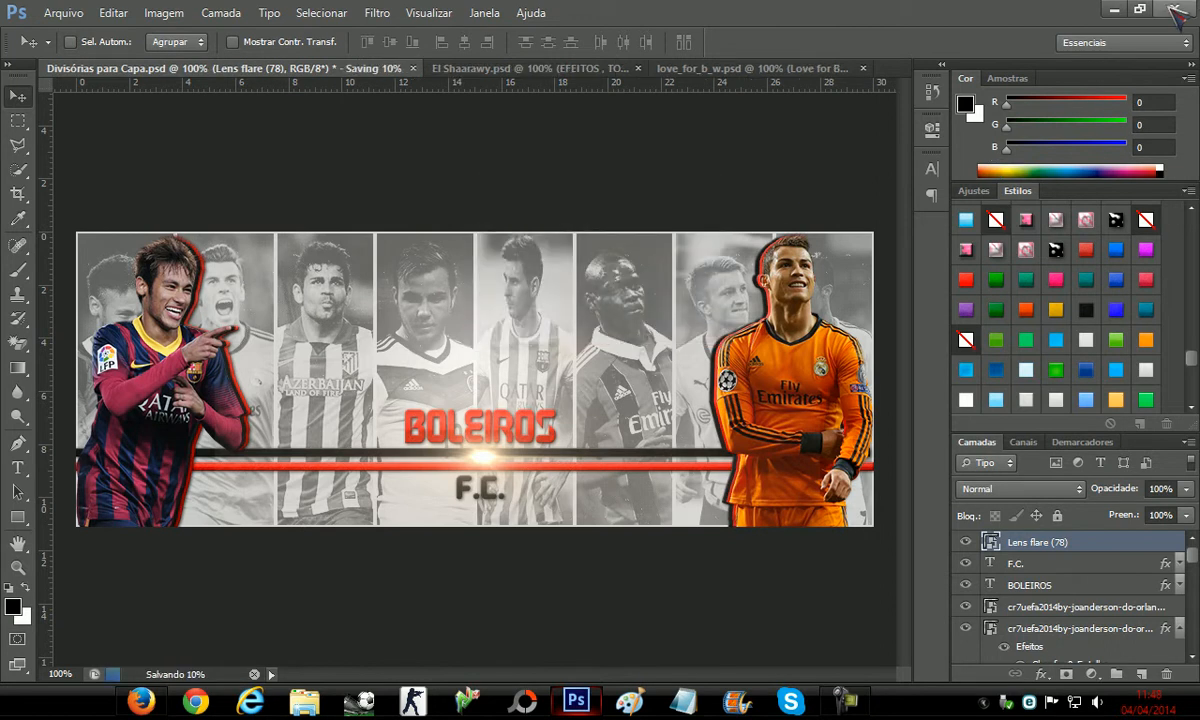
Close the El Shaarawy.psd and love_for_b_w.psd documents and minimize the editor to reveal the desktop
{"action": "left_click", "coordinate": [592, 284]}
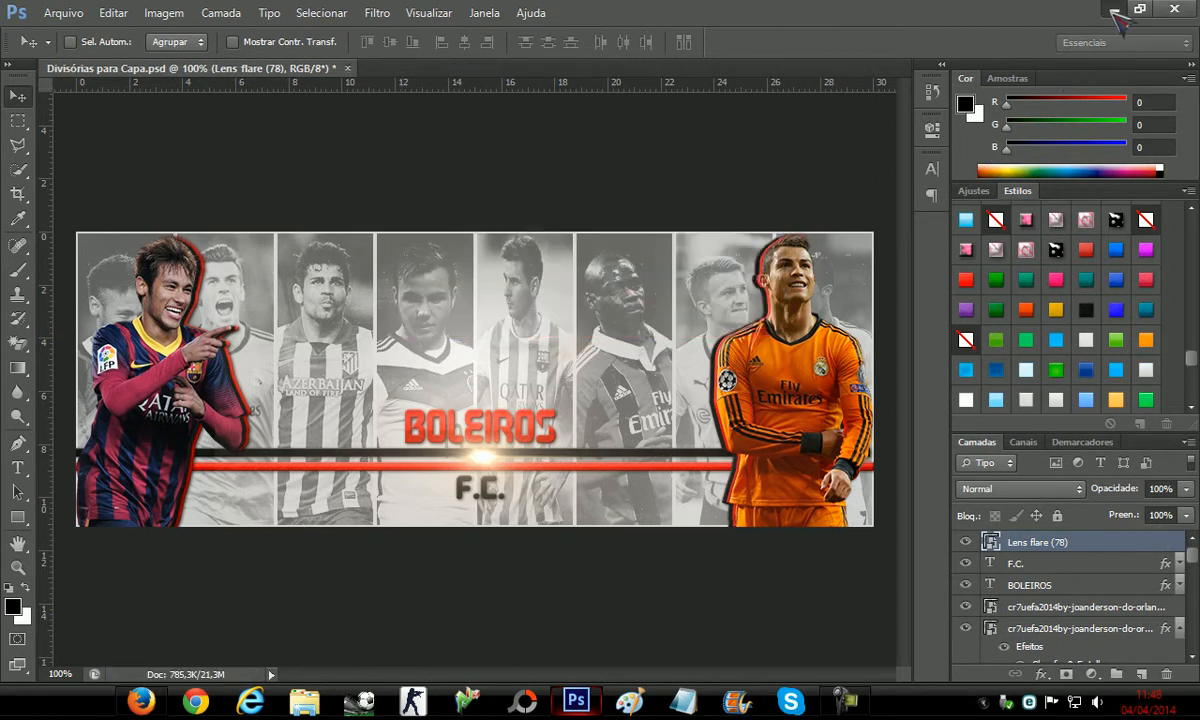
{"action": "left_click", "coordinate": [1113, 8]}
{"action": "left_click_drag", "start_coordinate": [408, 5], "coordinate": [977, 131]}
{"action": "left_click_drag", "start_coordinate": [1006, 247], "coordinate": [160, 391]}
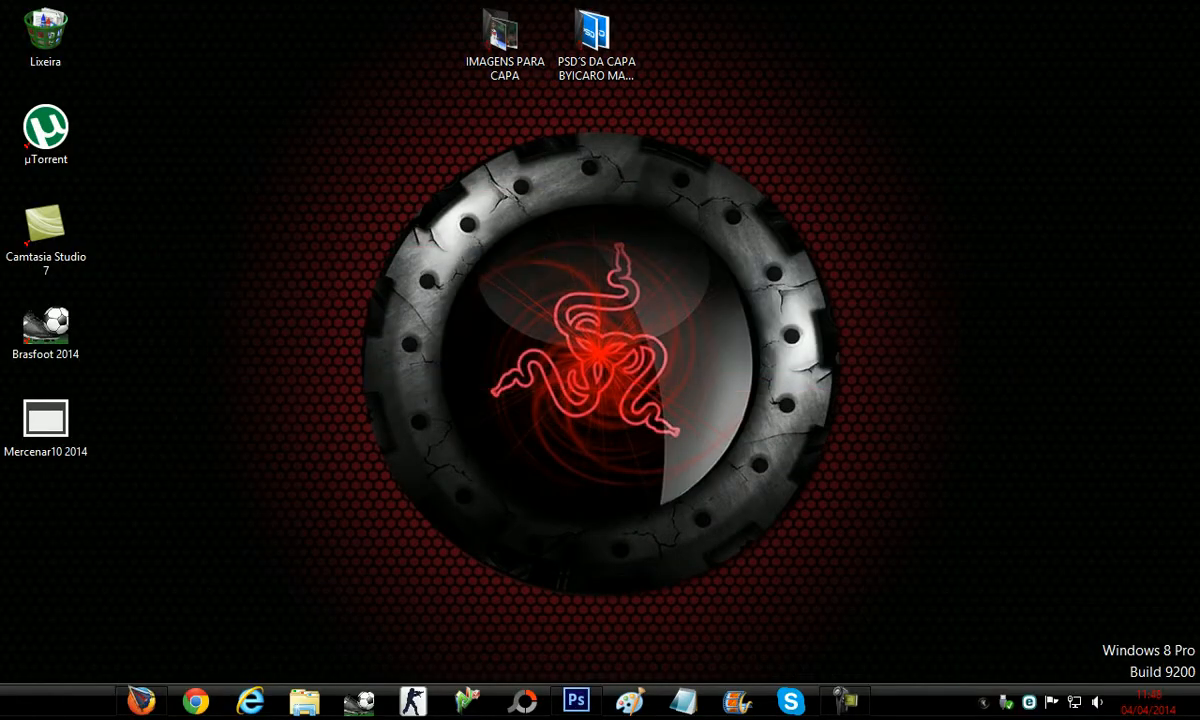
Switch to Firefox and look through the posts on the Stylo Brasfoot Facebook page
{"action": "left_click", "coordinate": [139, 698]}
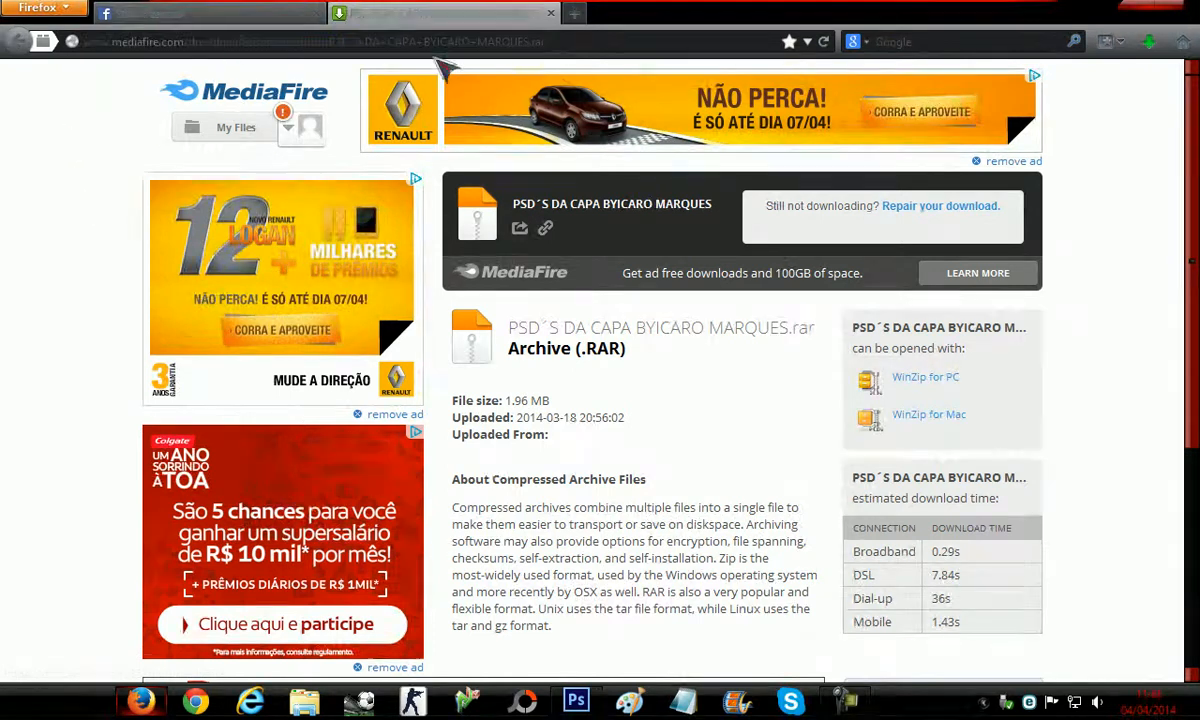
{"action": "left_click", "coordinate": [200, 13]}
{"action": "scroll", "coordinate": [205, 365], "scroll_direction": "down", "scroll_amount": 2}
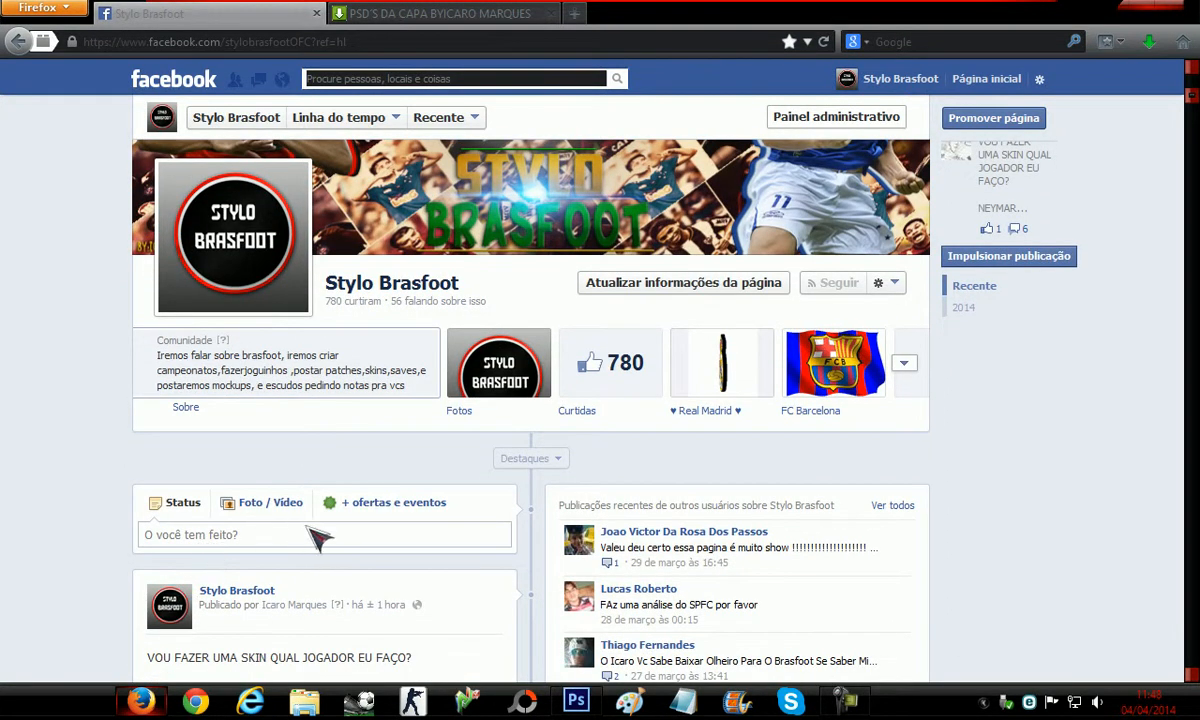
{"action": "scroll", "coordinate": [305, 535], "scroll_direction": "down", "scroll_amount": 3}
{"action": "scroll", "coordinate": [135, 565], "scroll_direction": "down", "scroll_amount": 3}
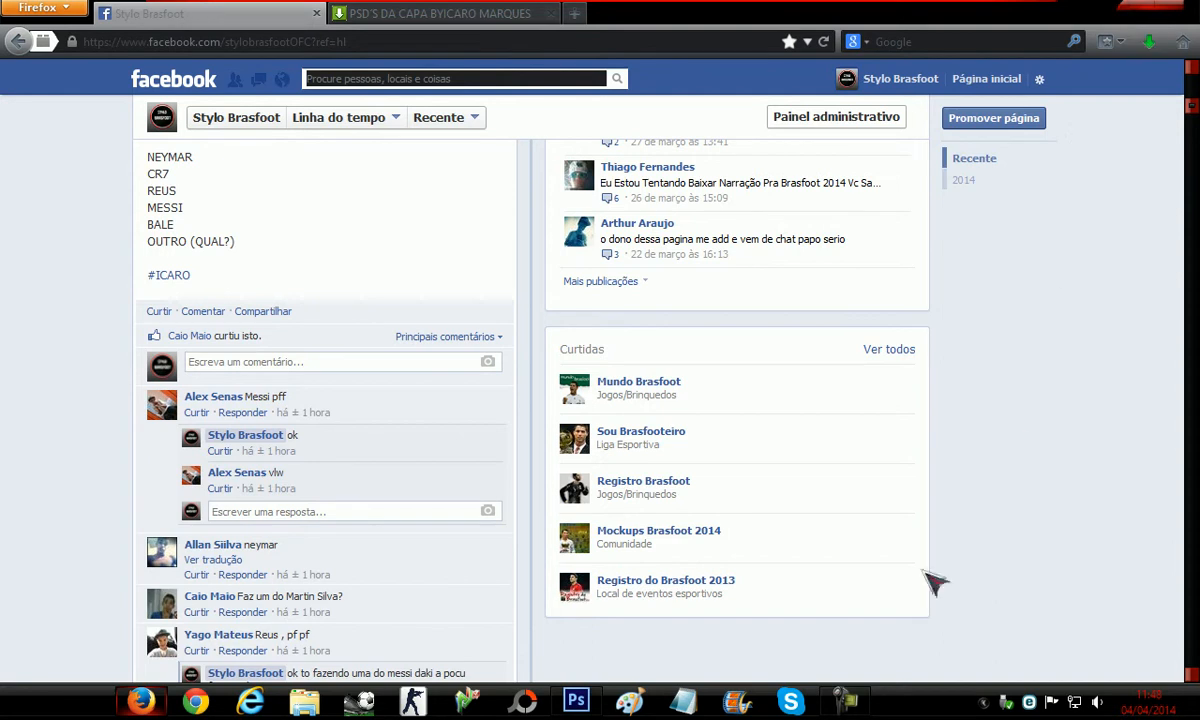
{"action": "left_click", "coordinate": [843, 700]}
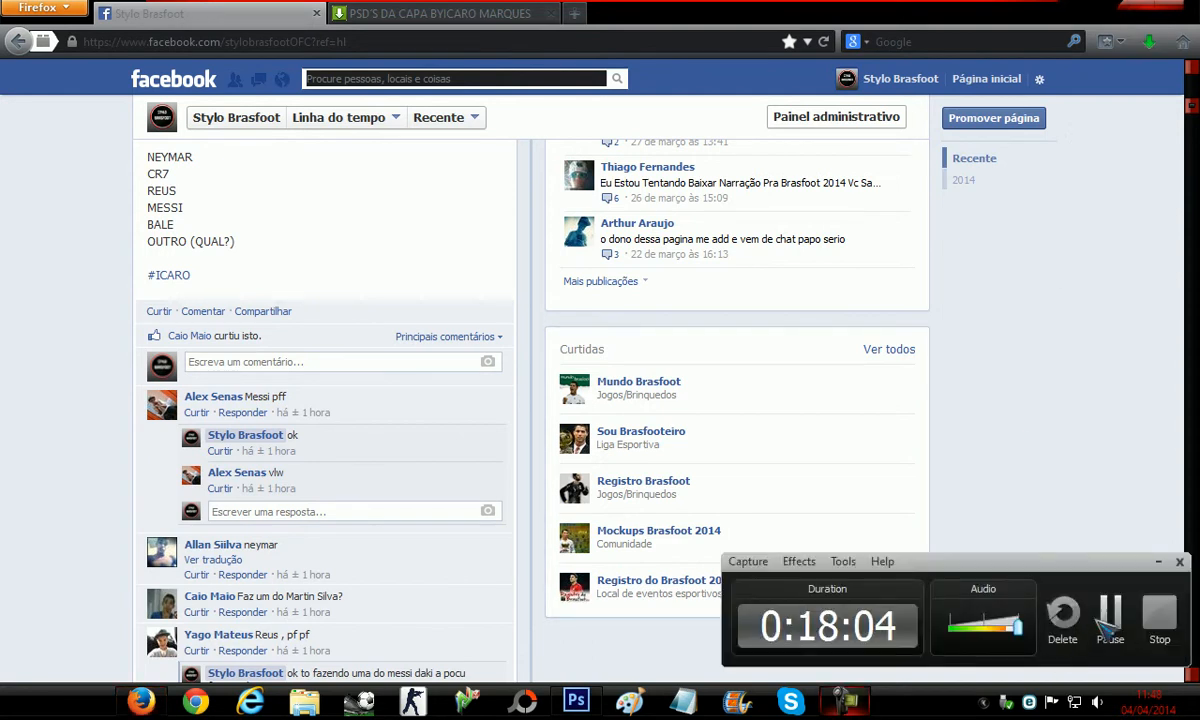